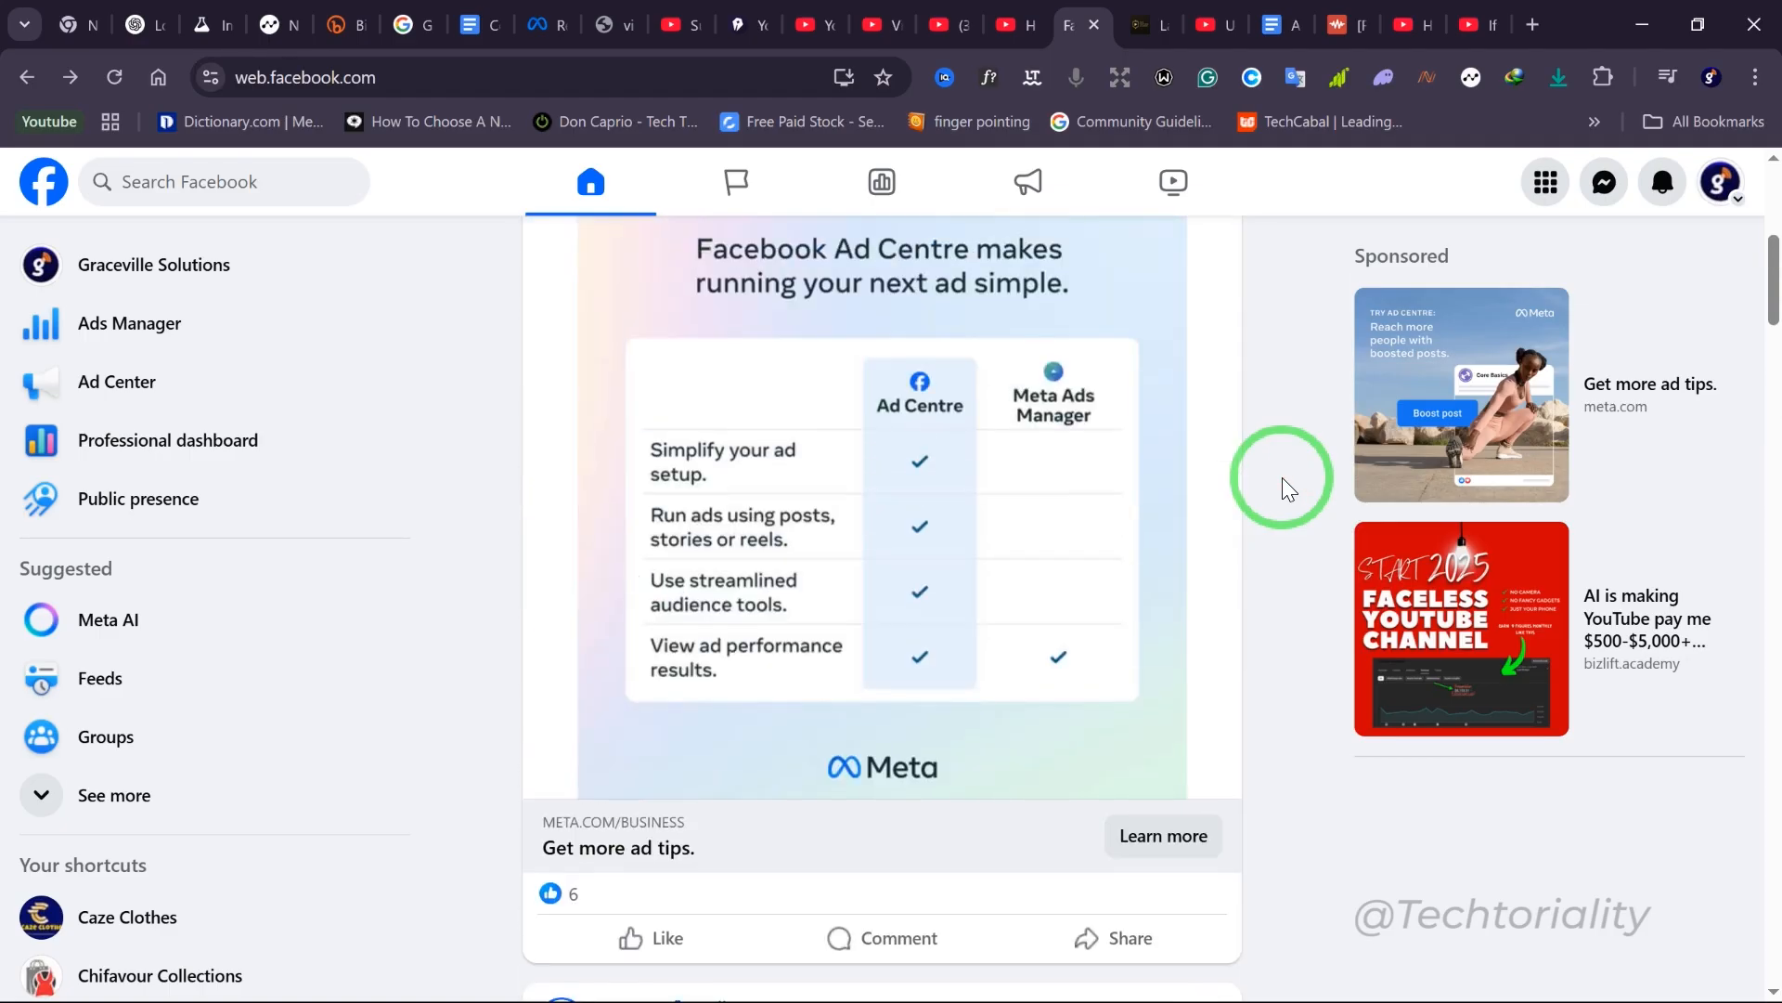
Open the live video creation page from the Facebook home feed and look over the ways to go live
scroll(1283, 478, "up", 3)
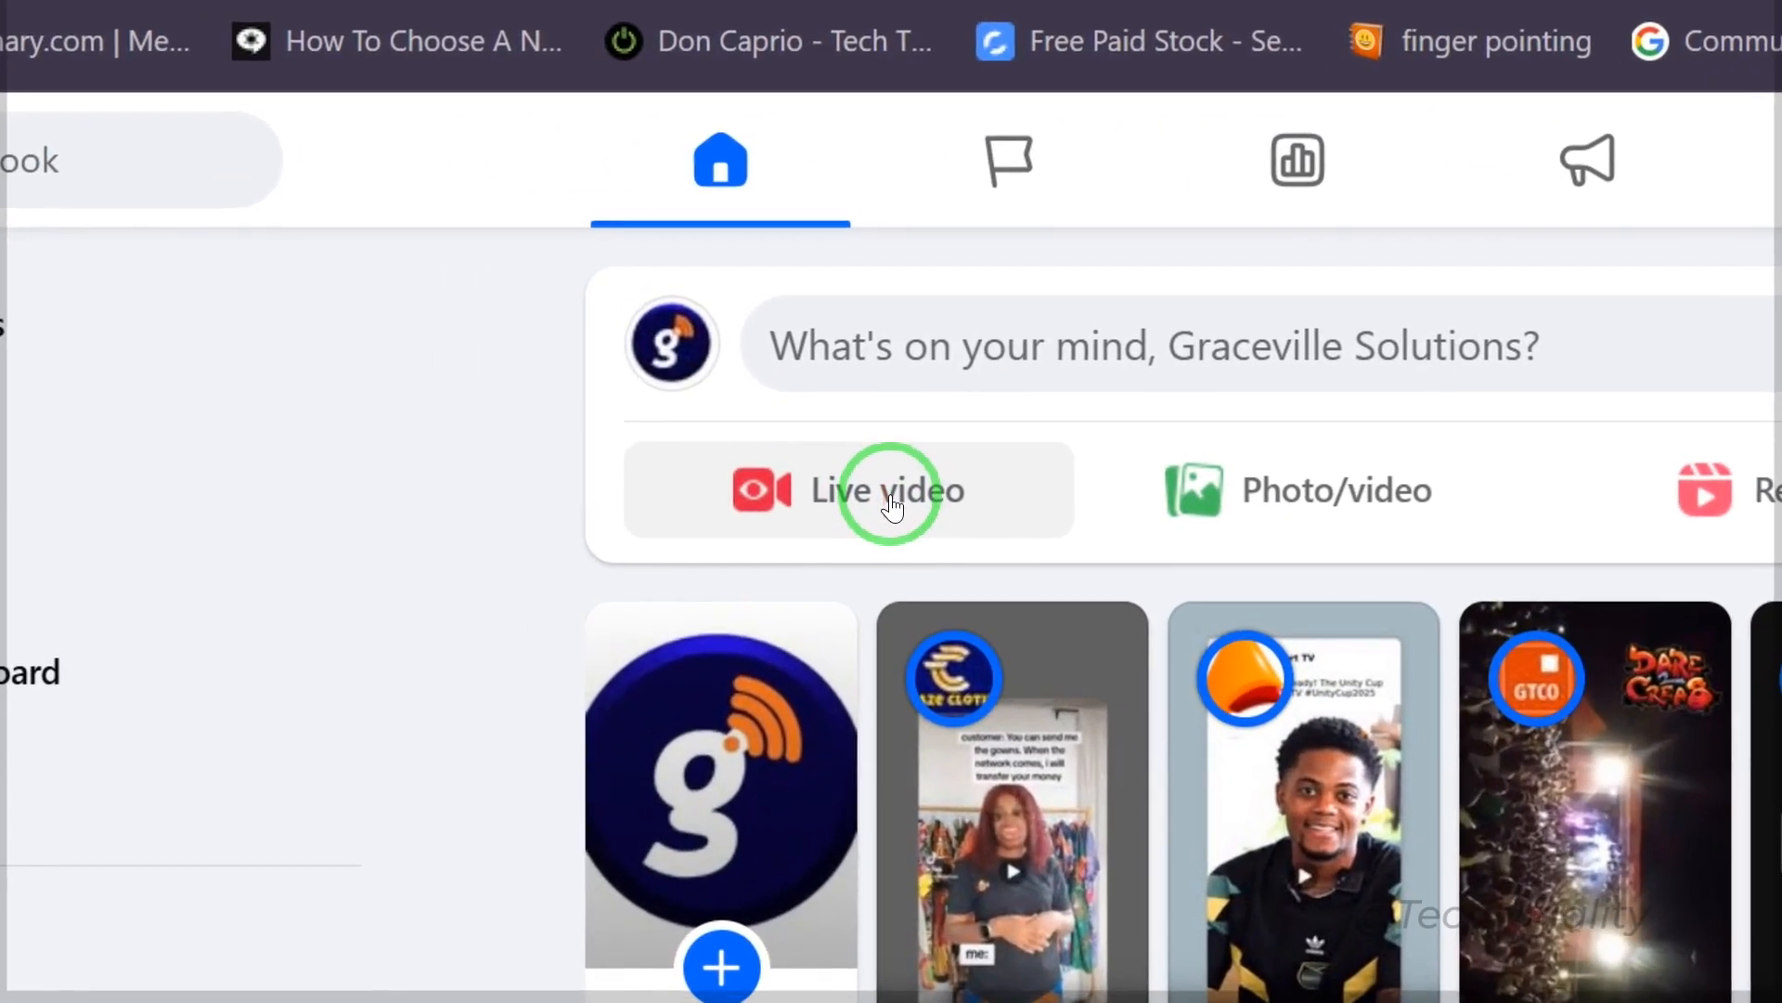
left_click(891, 506)
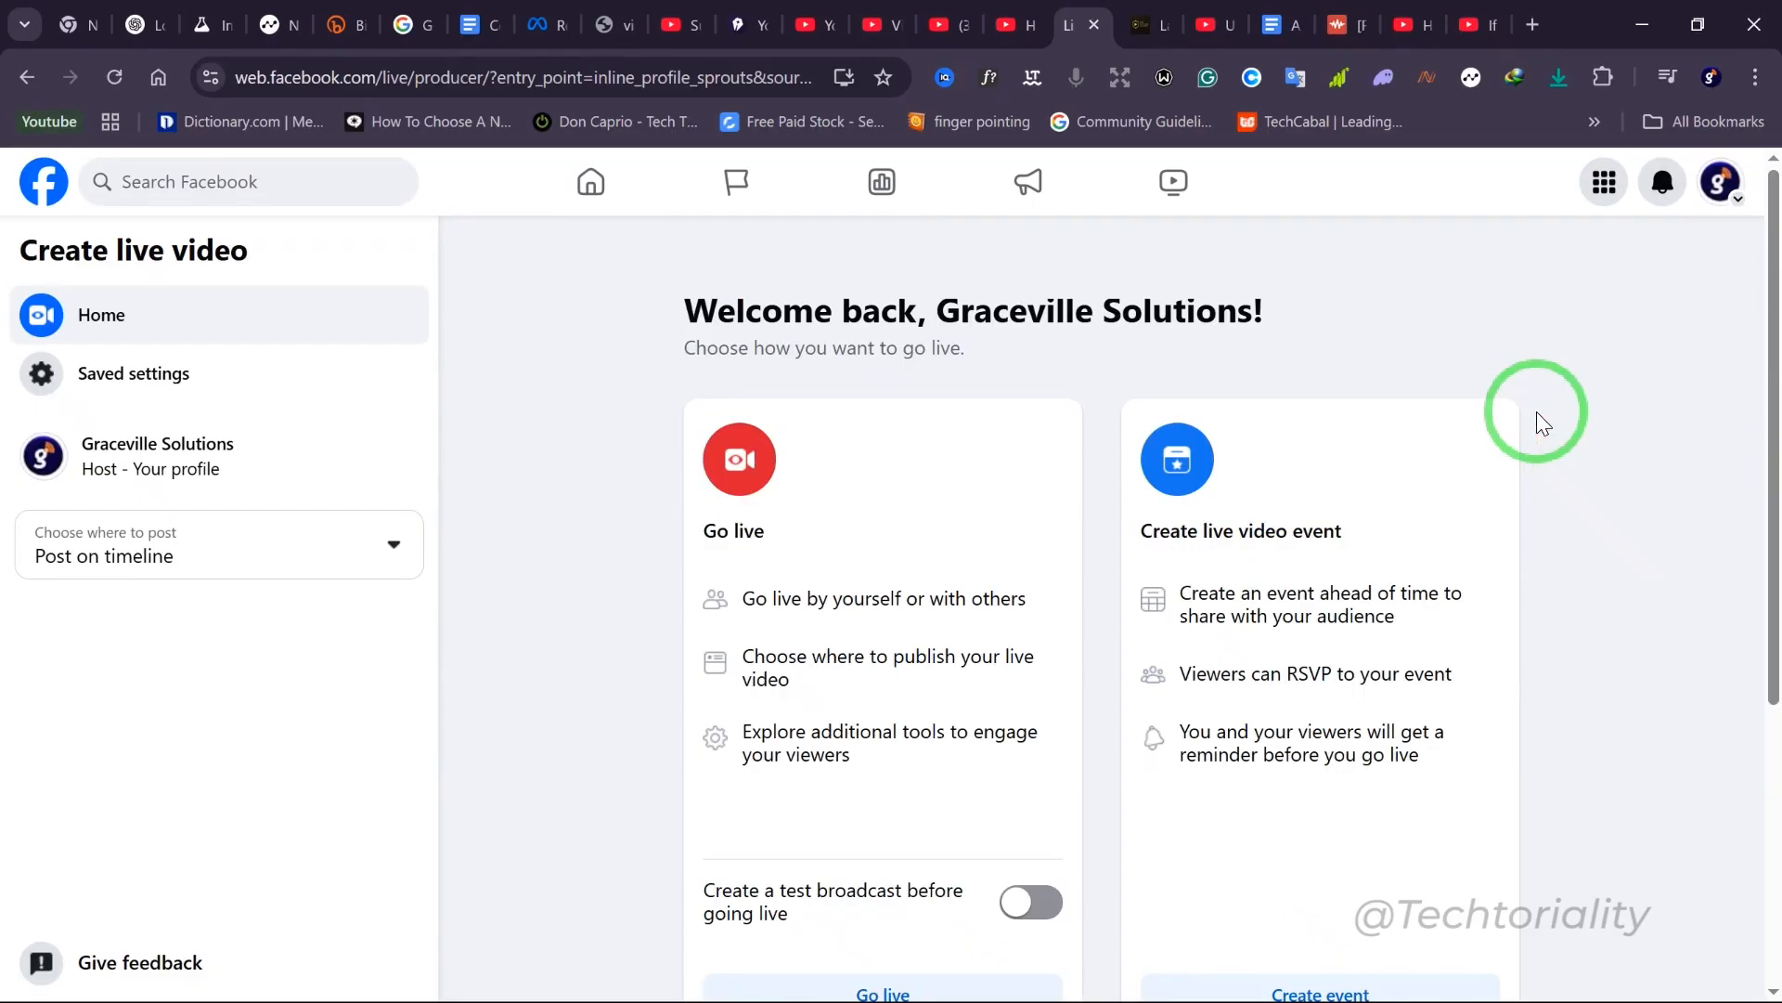
scroll(1543, 422, "down", 3)
scroll(1537, 415, "up", 3)
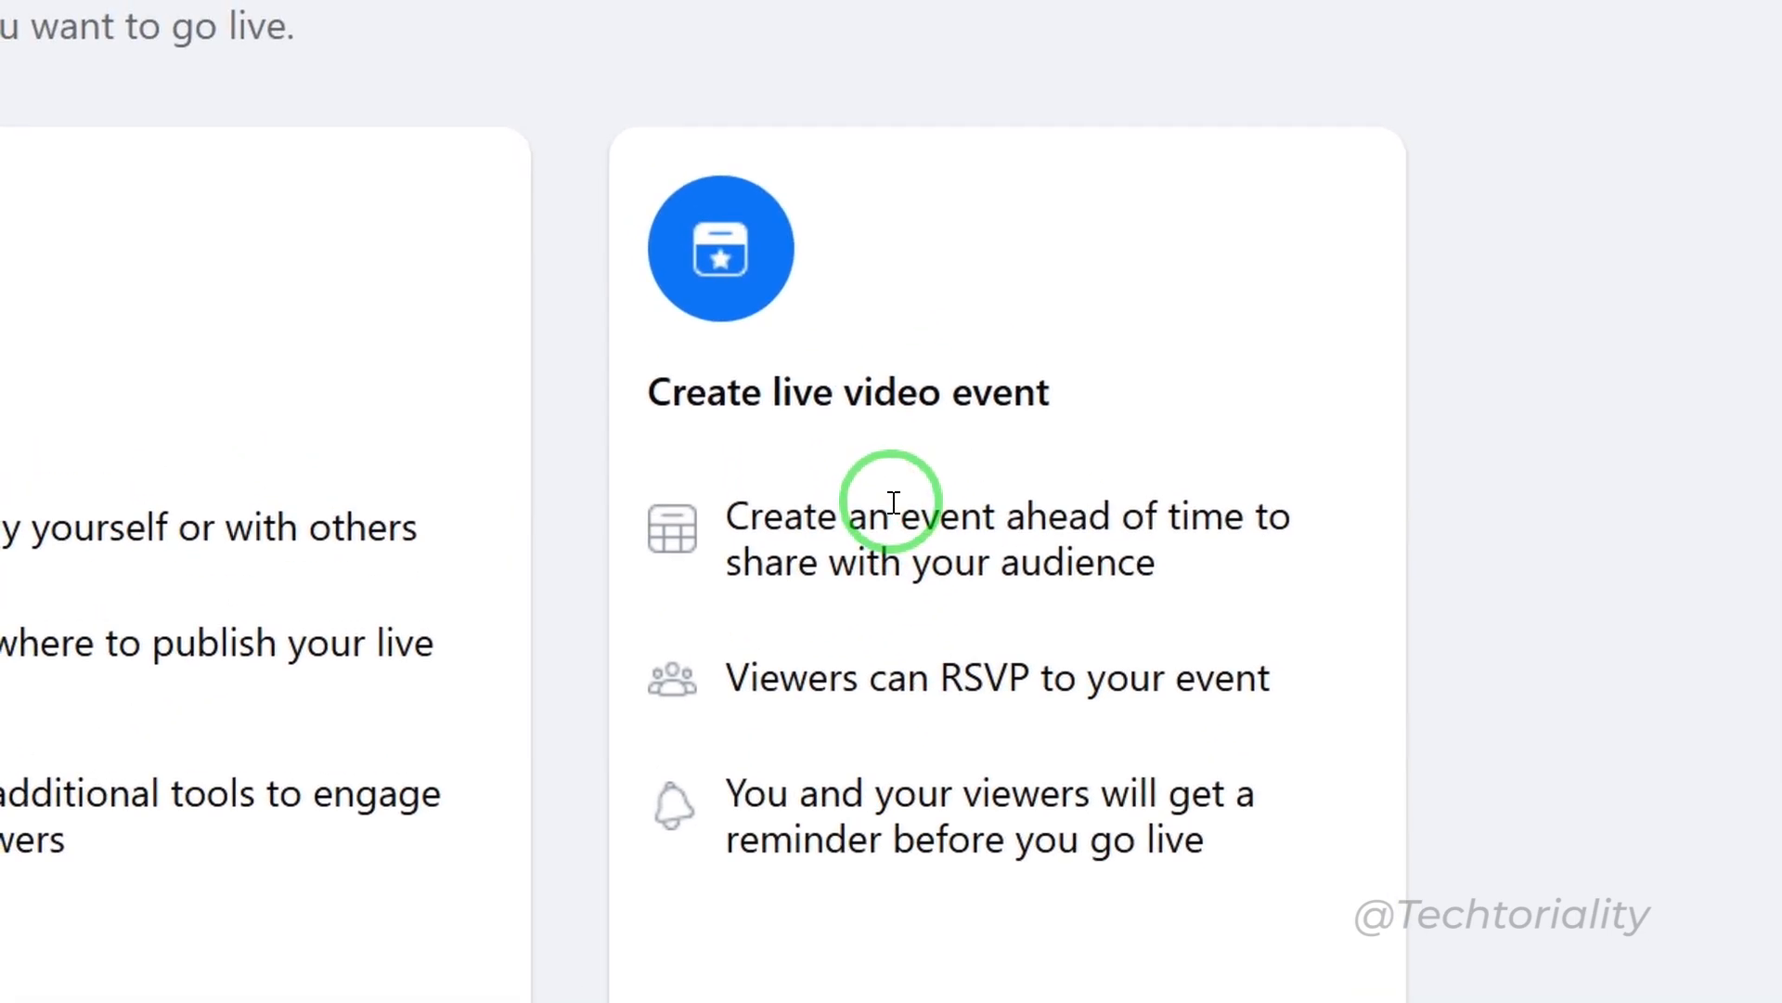
Start setting up a Go live broadcast and select streaming software as the video source
left_click(891, 502)
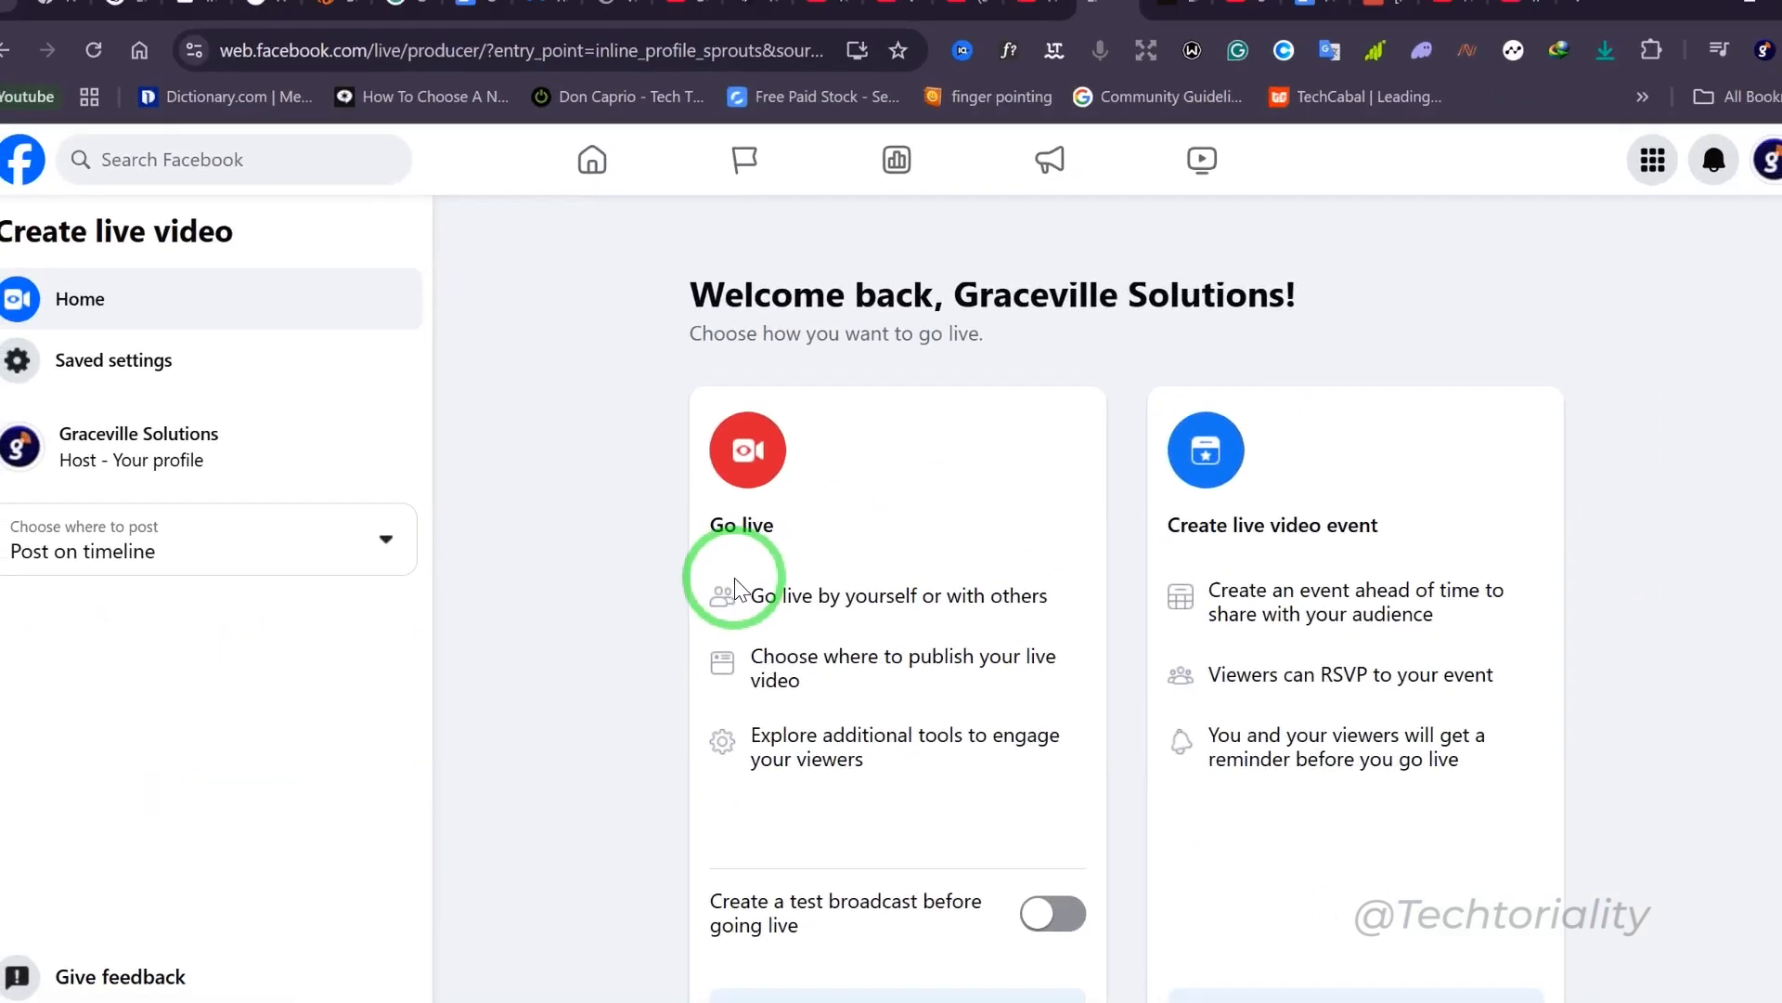
scroll(750, 568, "down", 3)
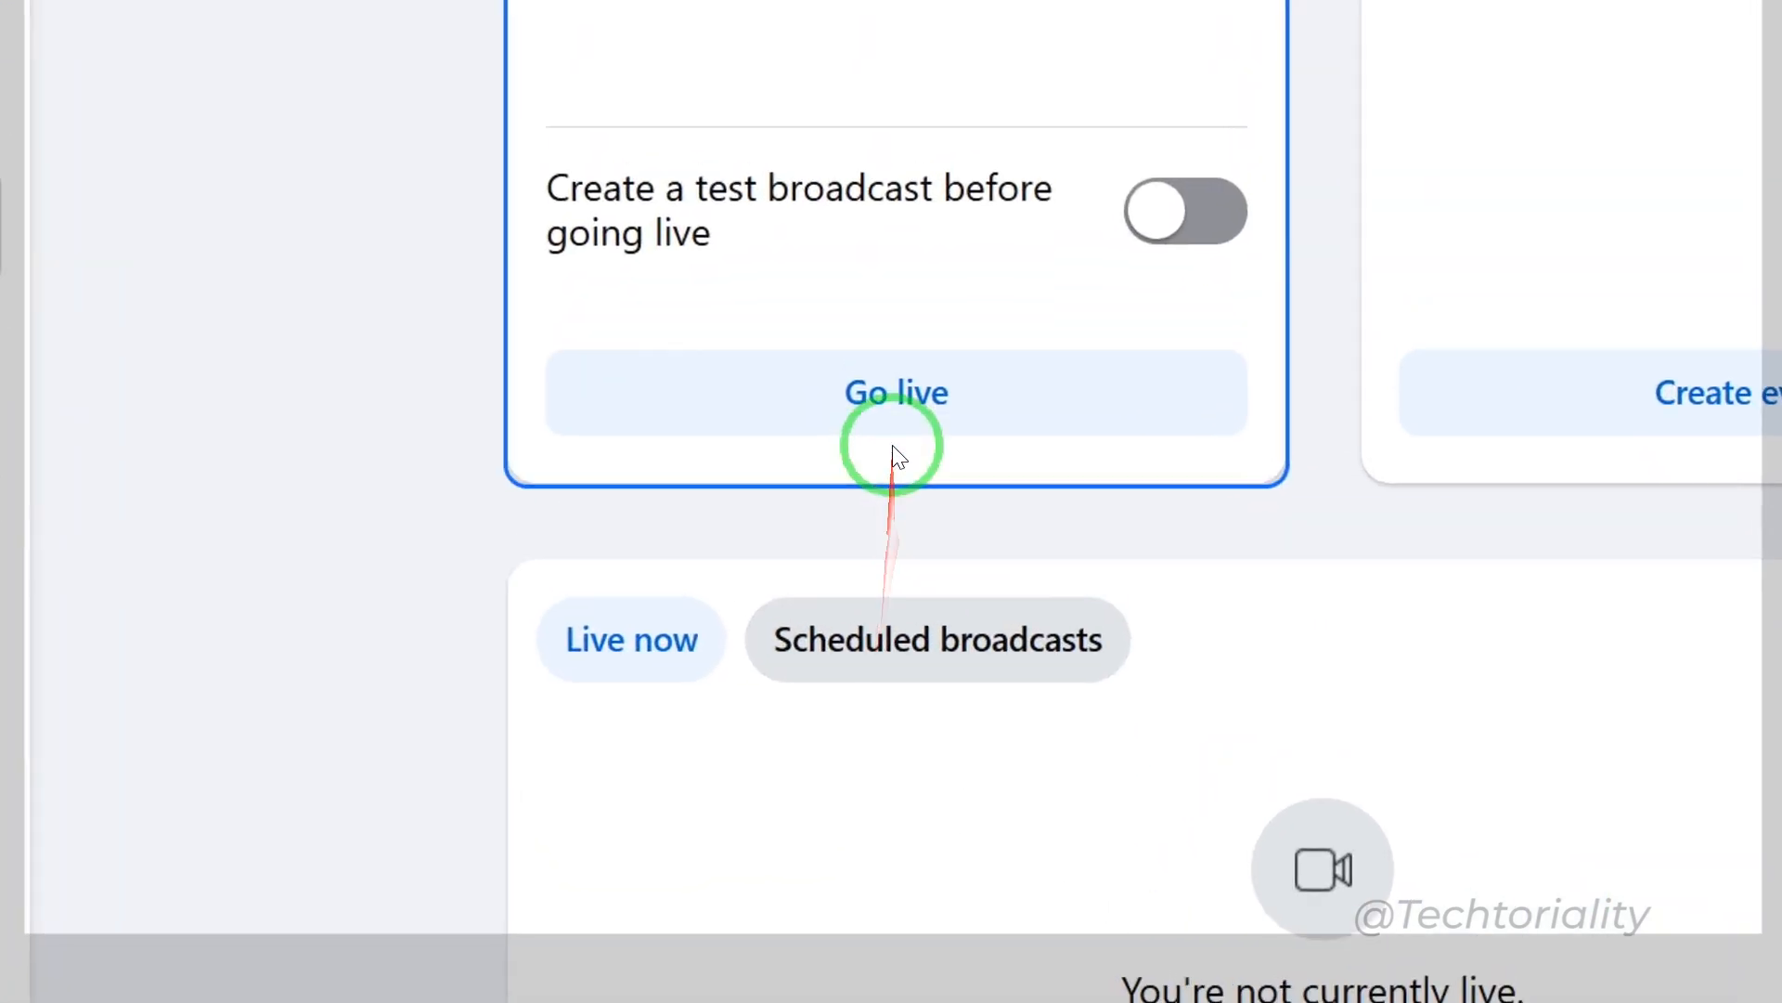
left_click(895, 400)
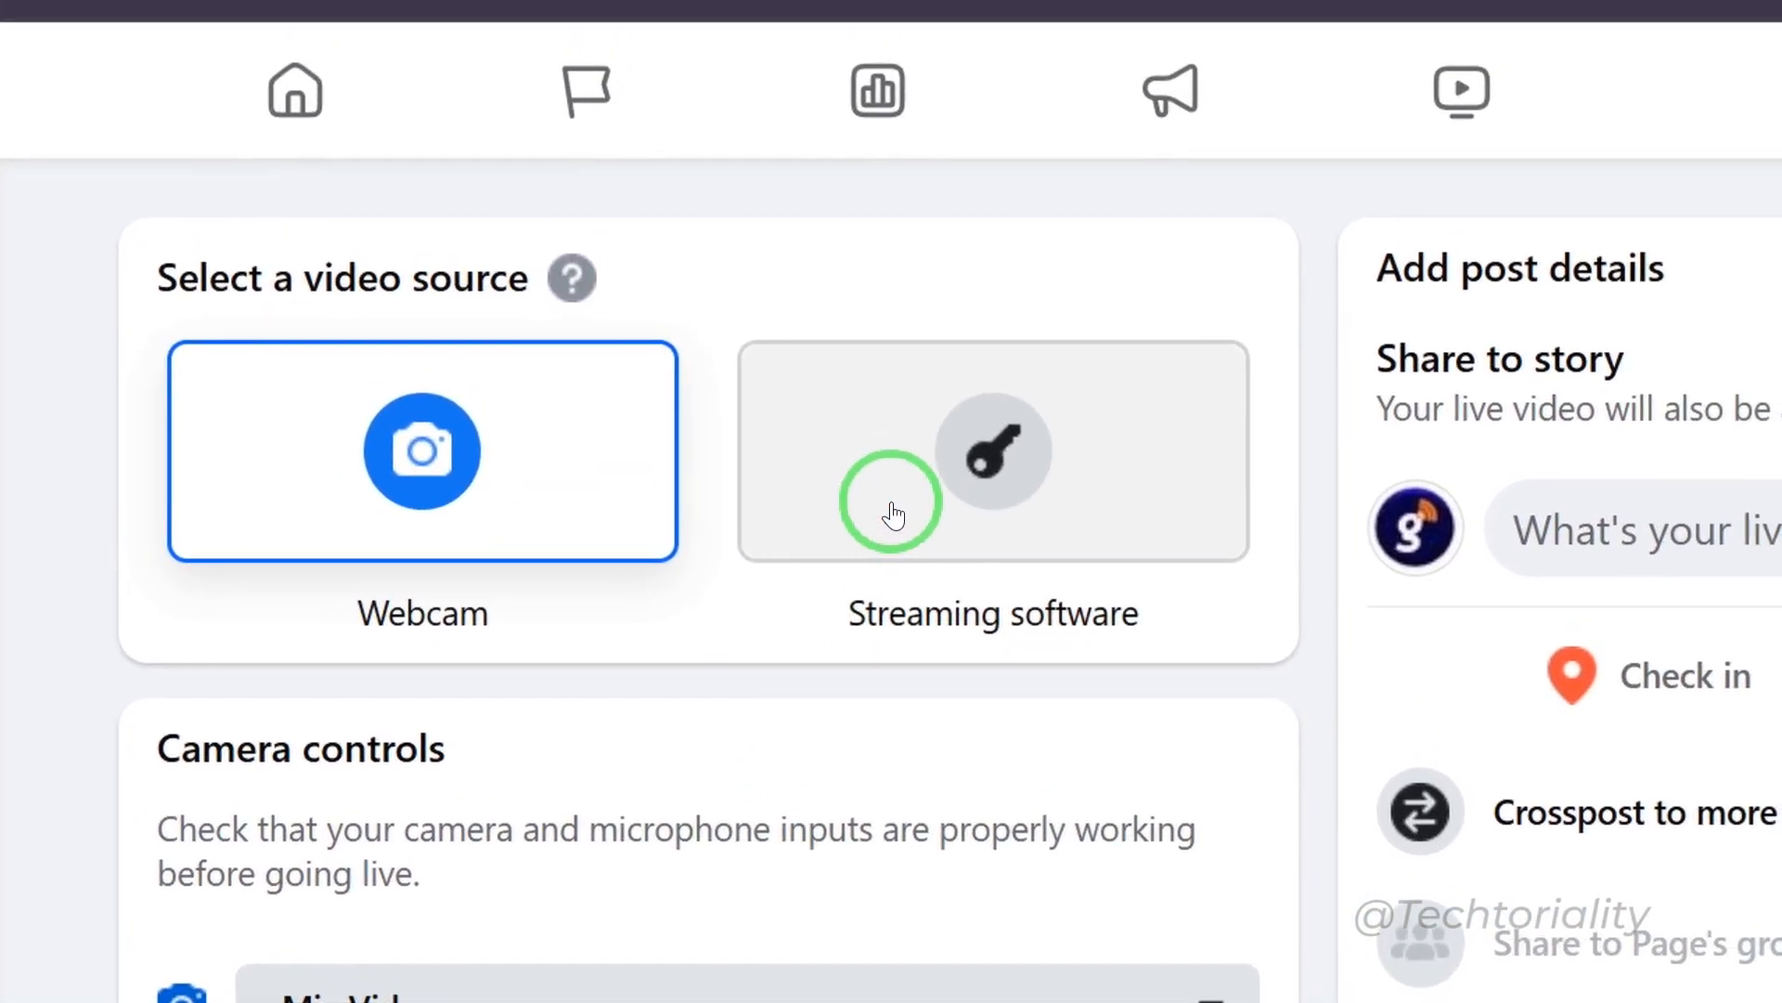
left_click(893, 514)
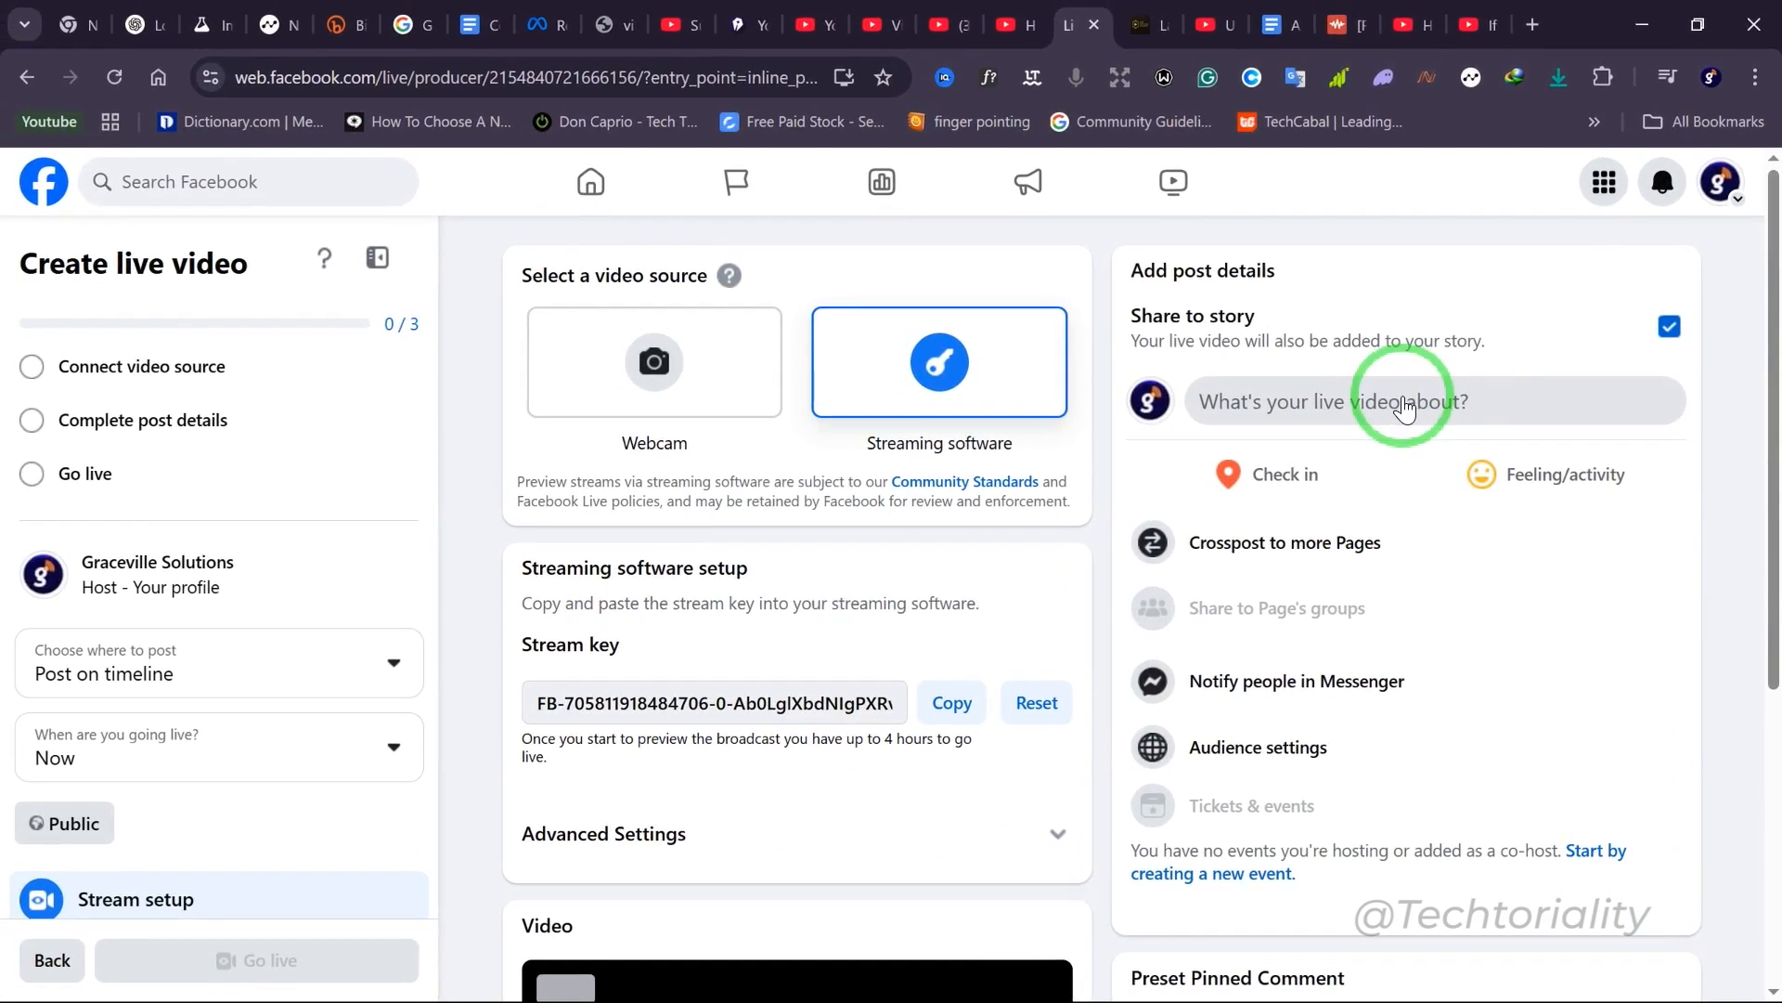
Open the live video's post details and copy the line "Title: How to Edit Videos Using Capcut" from the Notepad notes into the title
left_click(1404, 405)
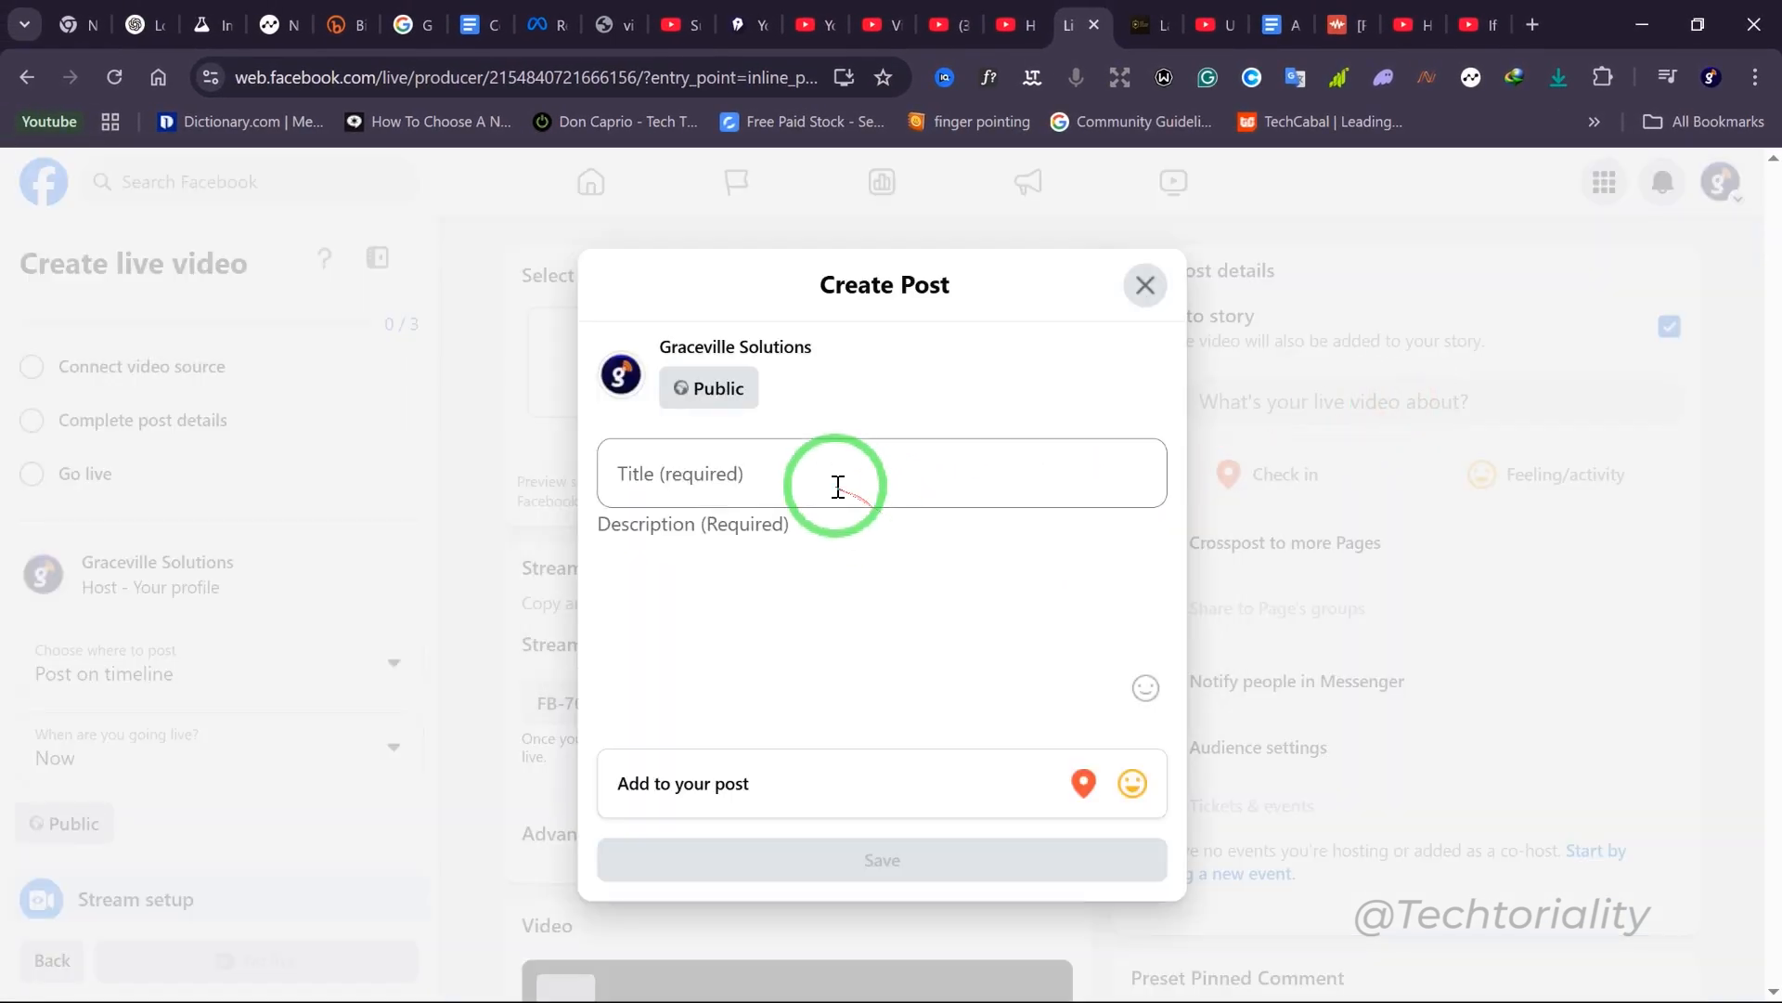
left_click(837, 484)
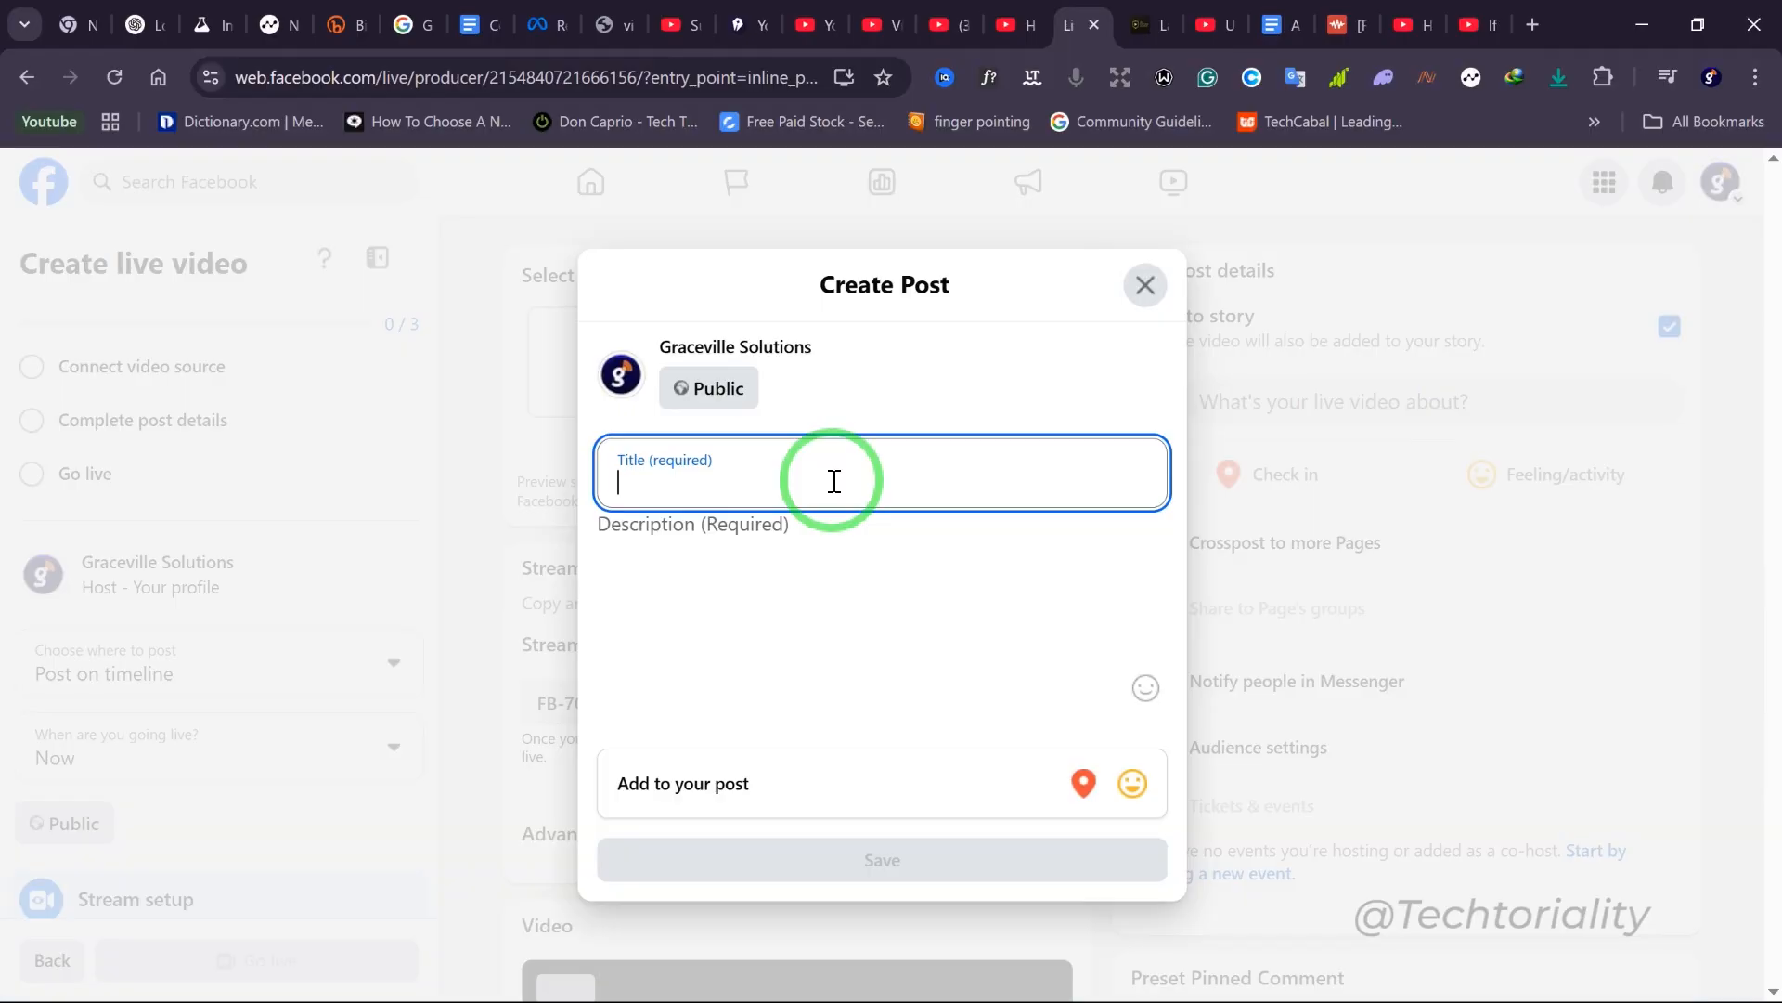
key("super")
left_click(925, 994)
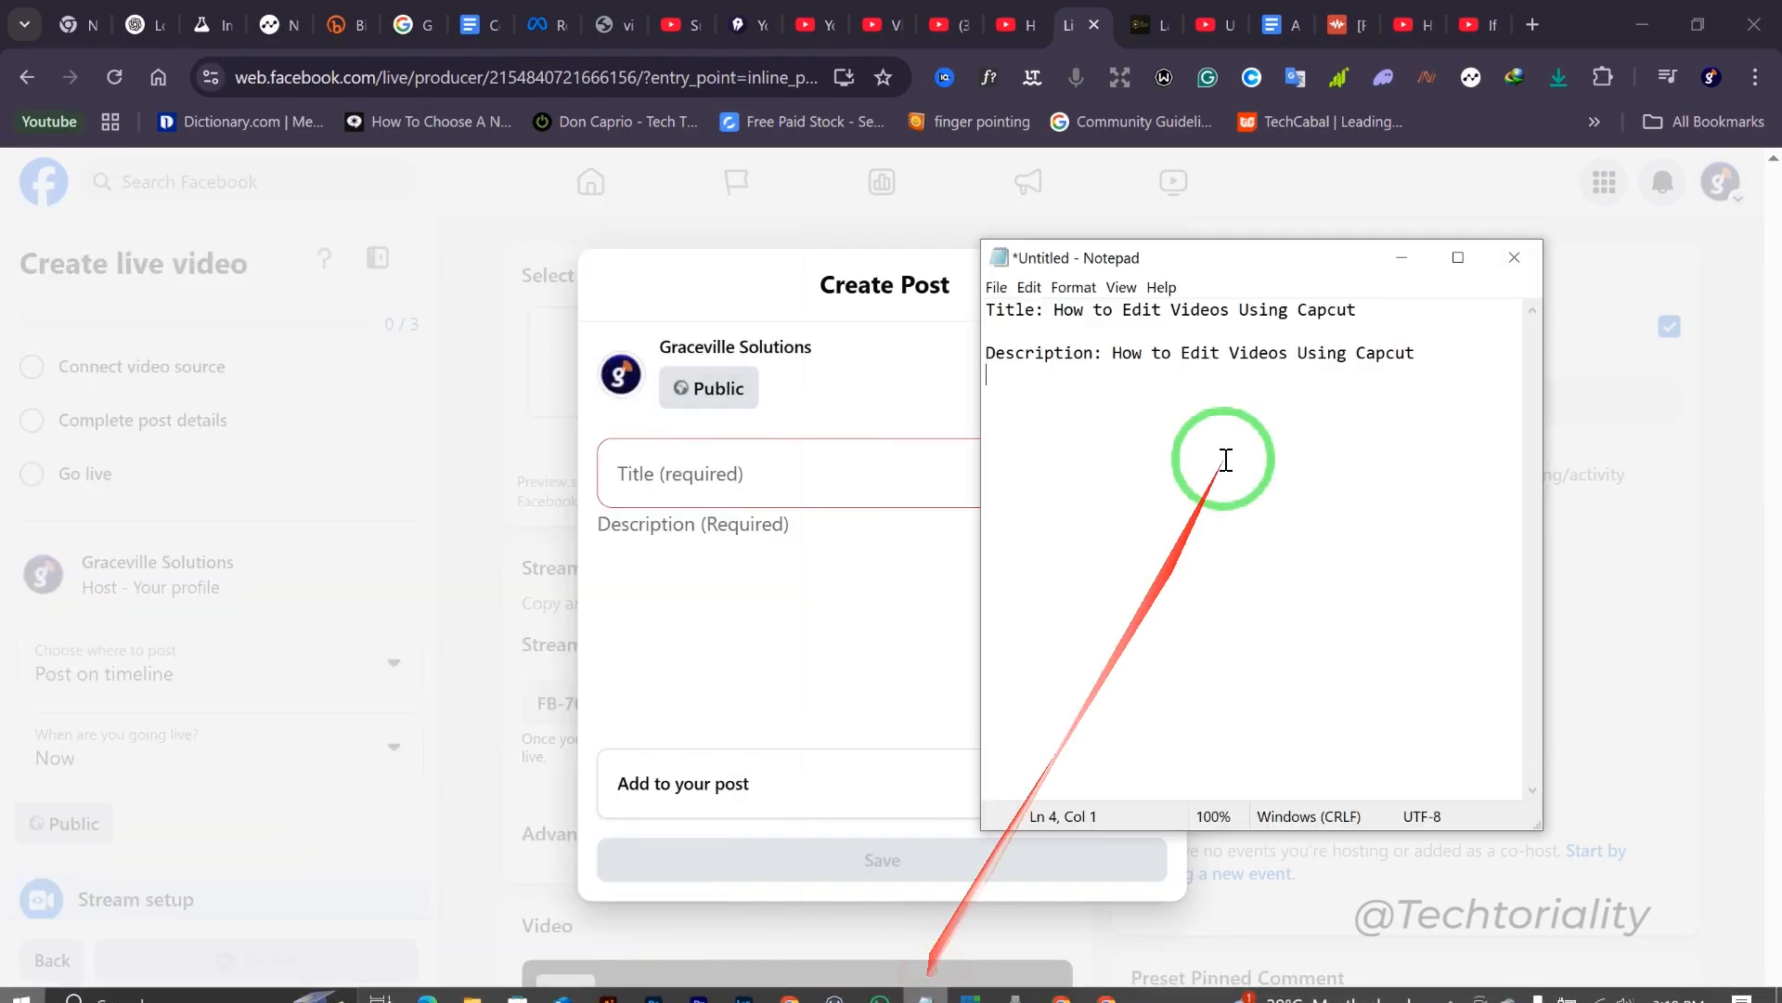
left_click_drag(1357, 309, 986, 309)
key("ctrl+c")
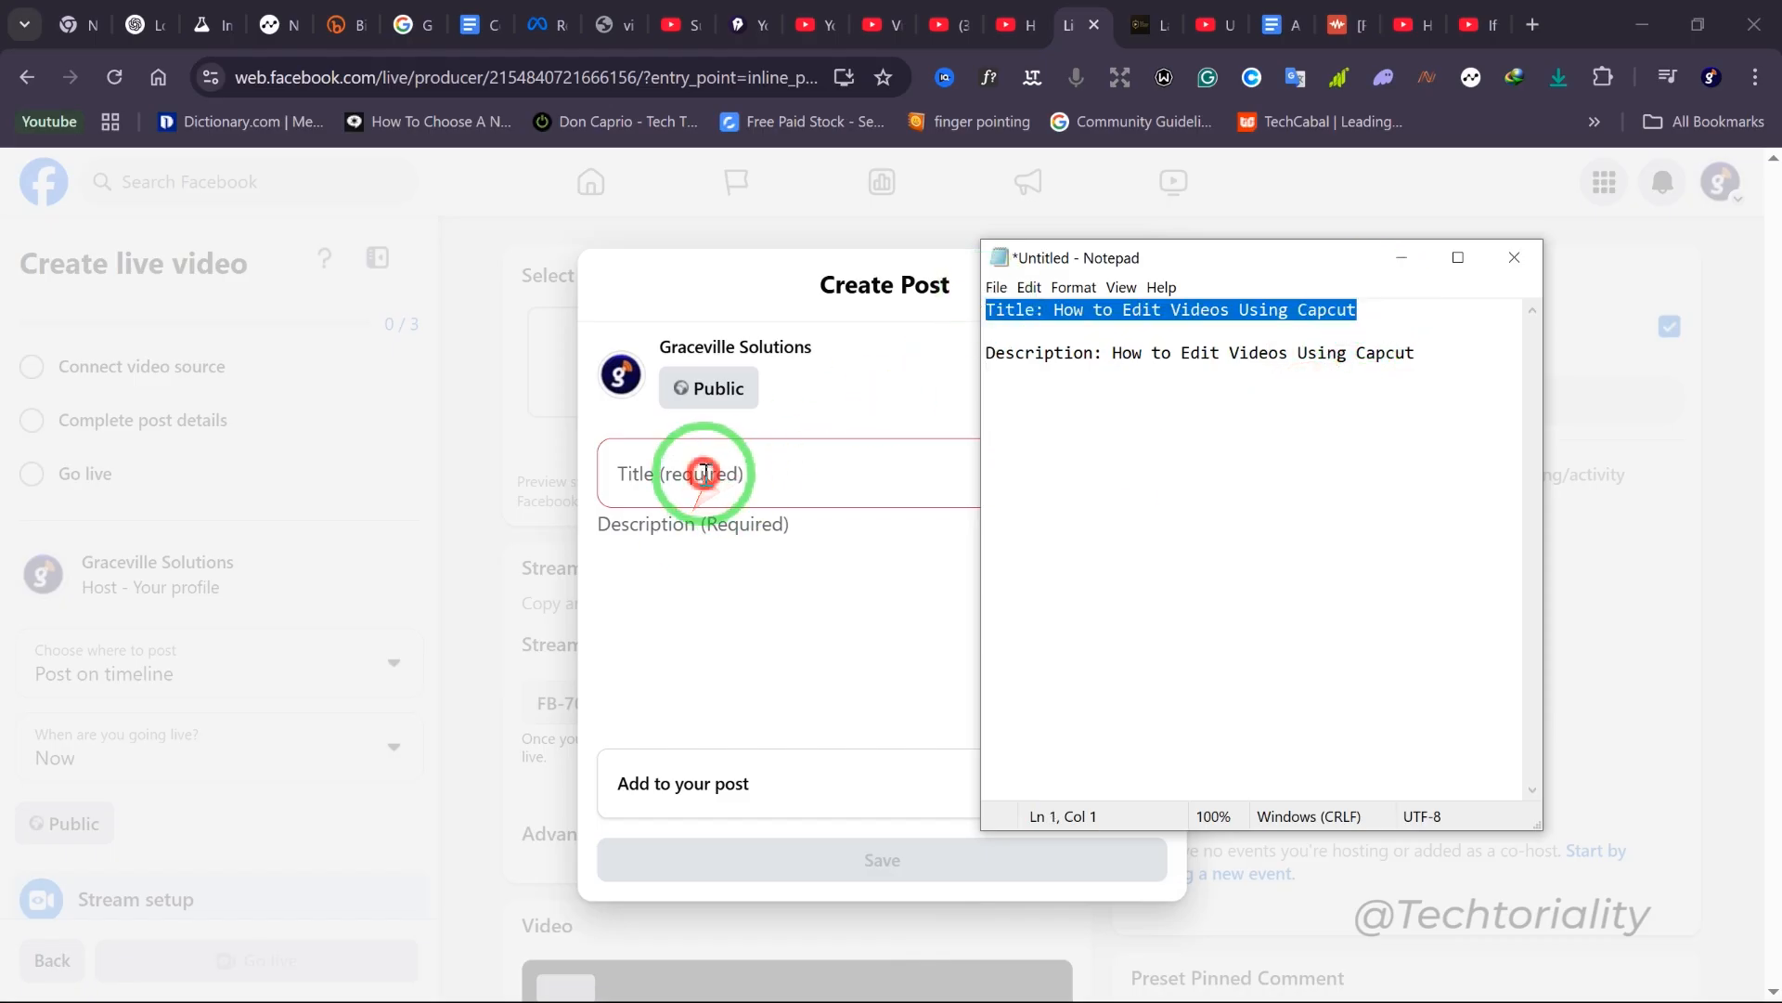
left_click(705, 474)
key("ctrl+v")
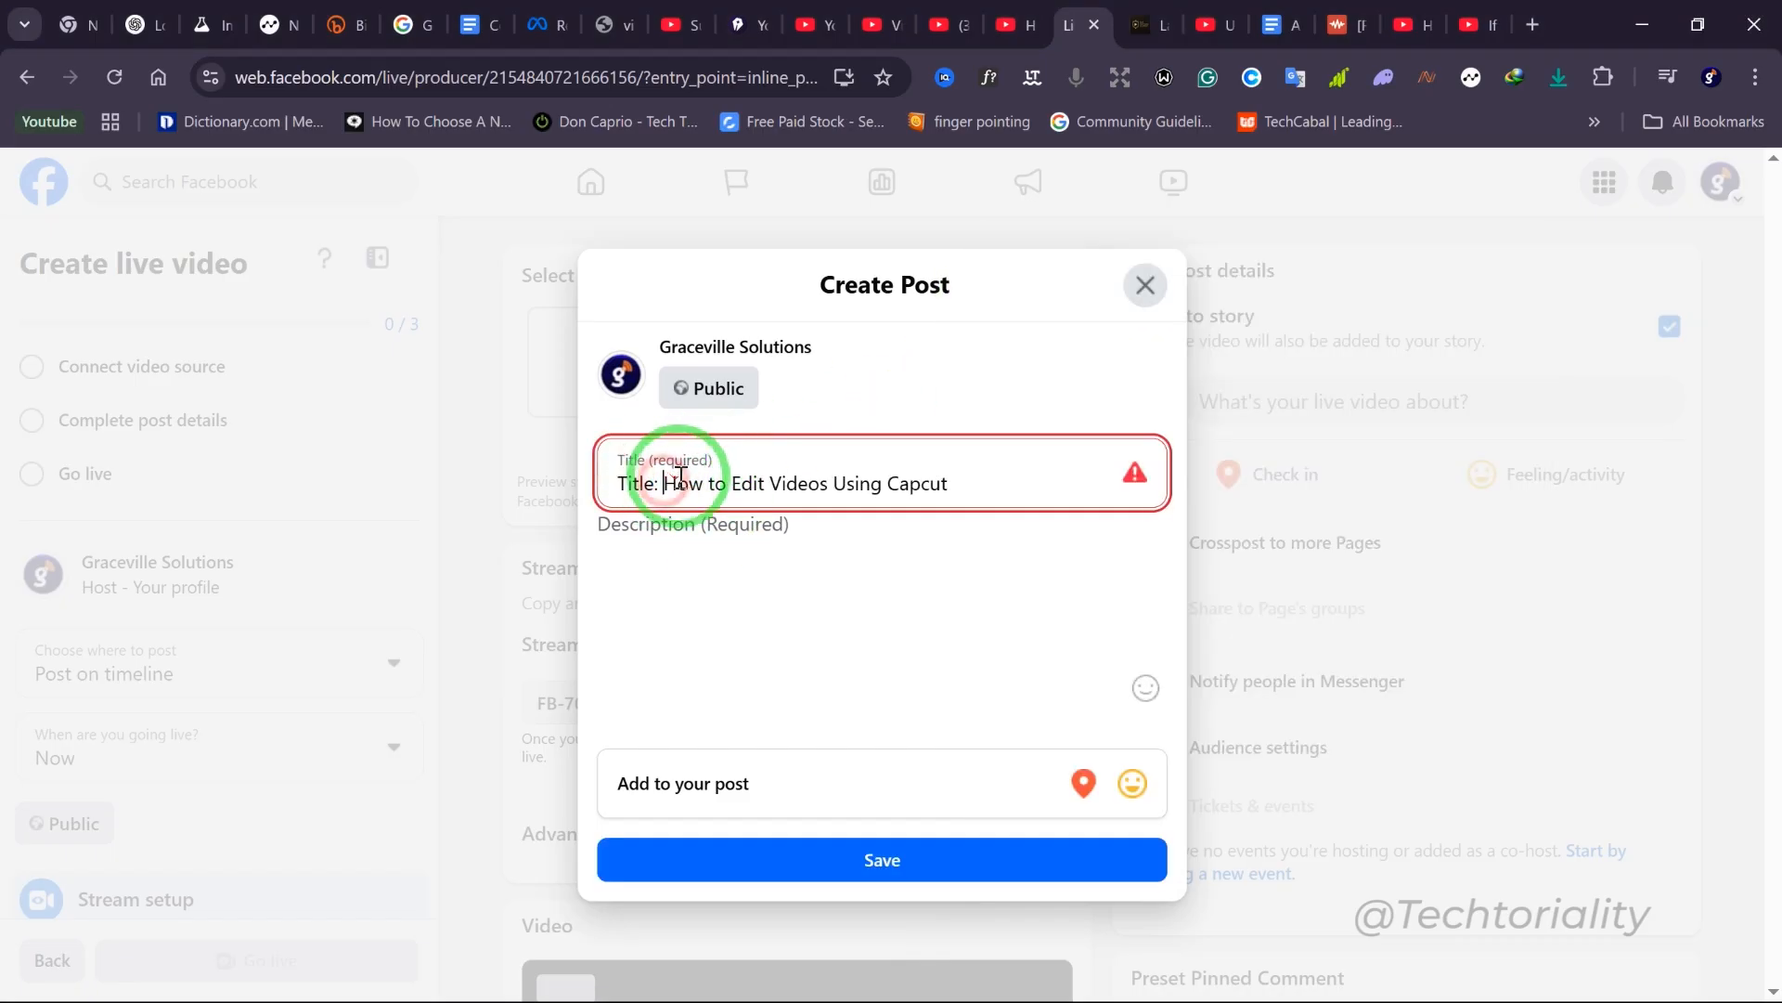
Remove the "Title: " prefix so the post title reads "How to Edit Videos Using Capcut"
key("BackSpace")
key("BackSpace")
key("BackSpace")
key("BackSpace")
key("BackSpace")
key("BackSpace")
key("BackSpace")
Reuse the title "How to Edit Videos Using Capcut" as the post description and save the post details
left_click(685, 526)
left_click(755, 521)
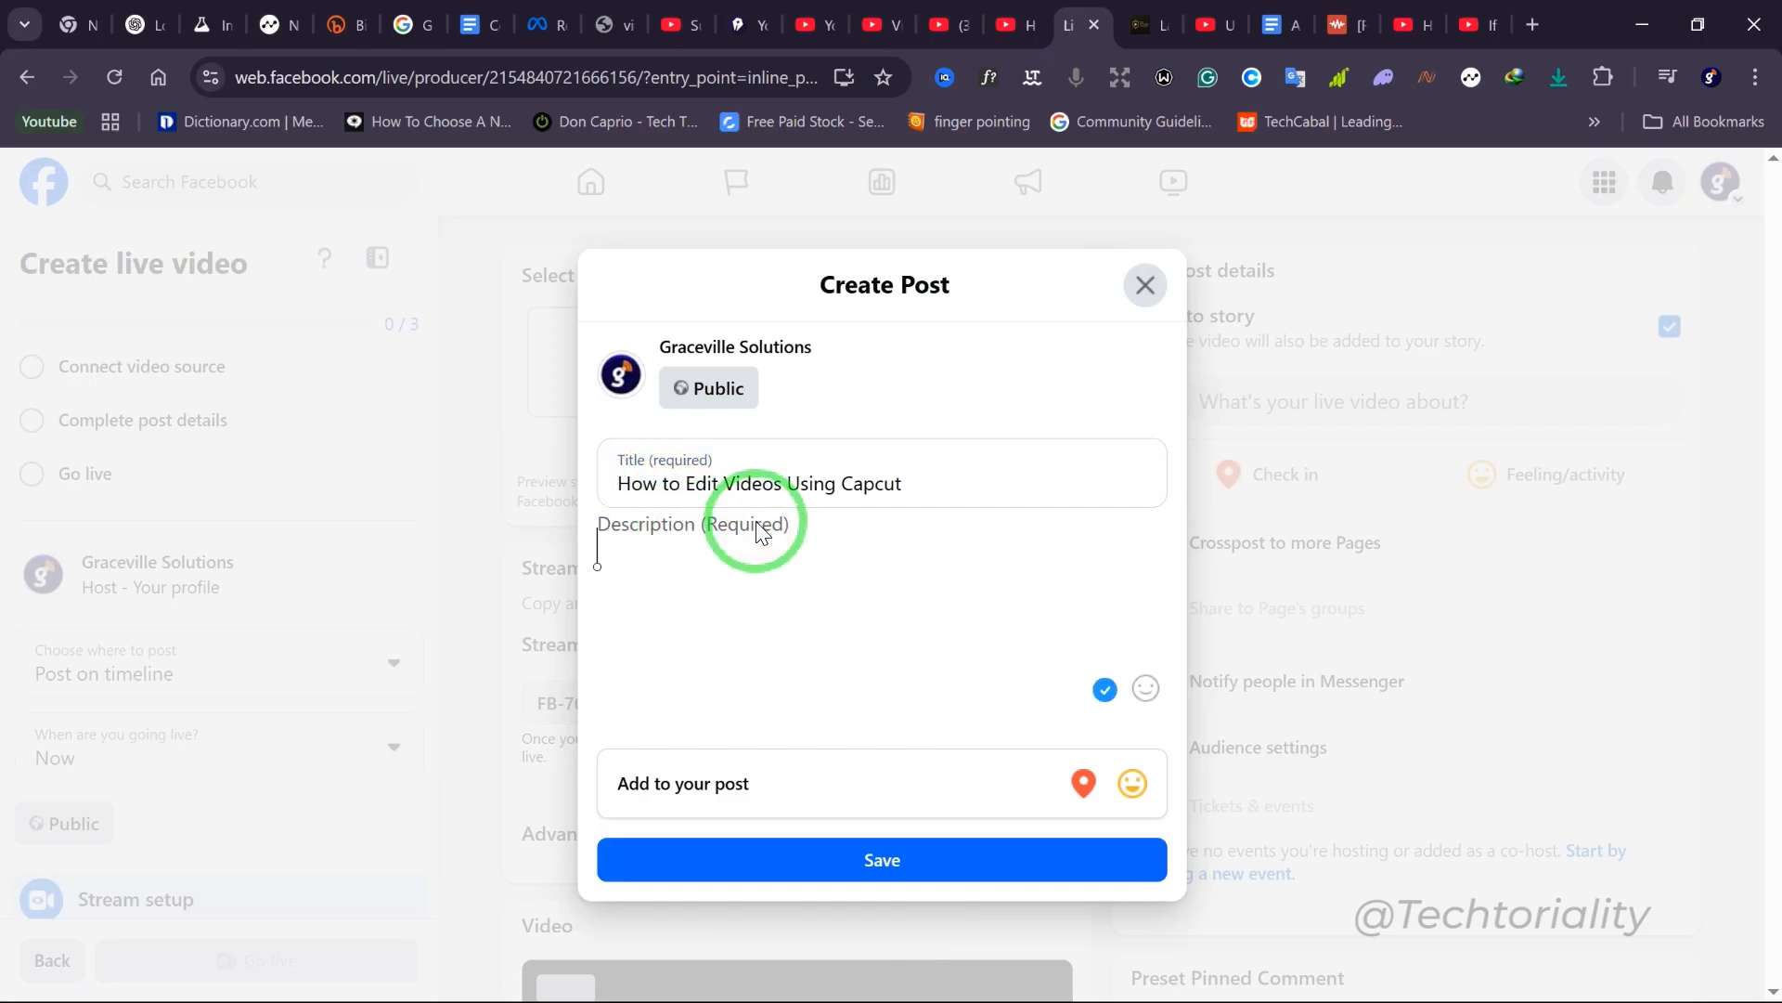
left_click(755, 518)
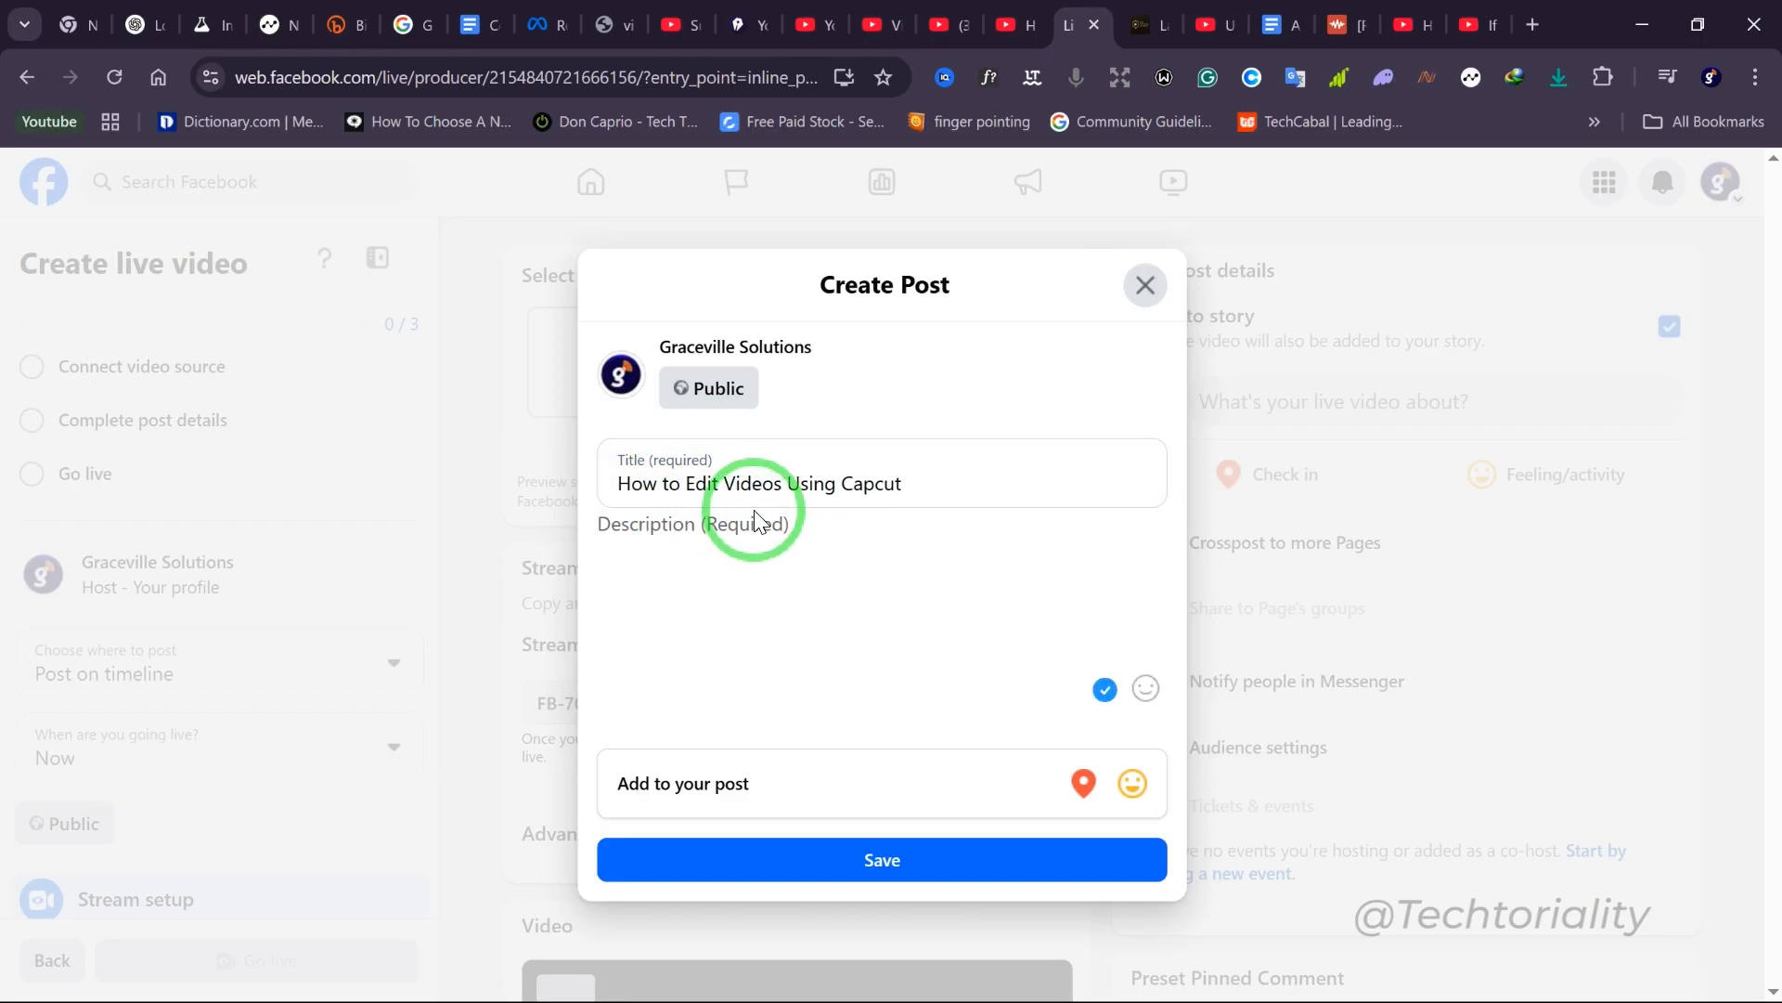
left_click(905, 483)
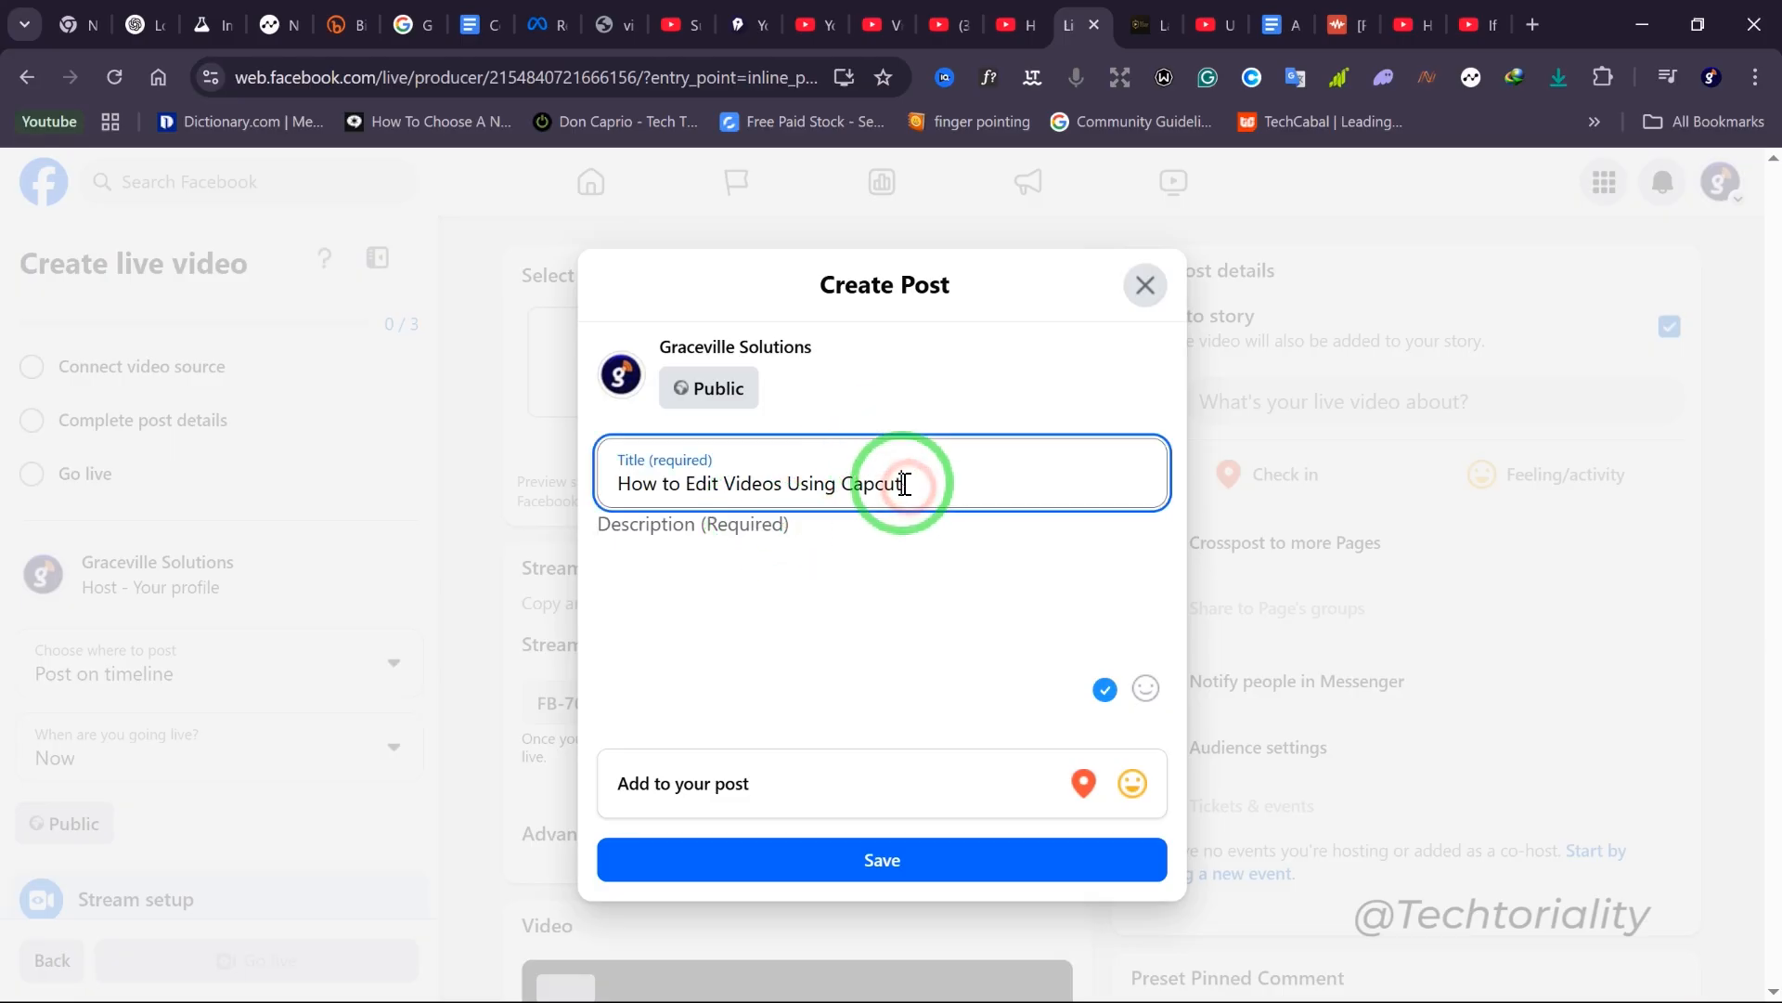
triple_click(904, 484)
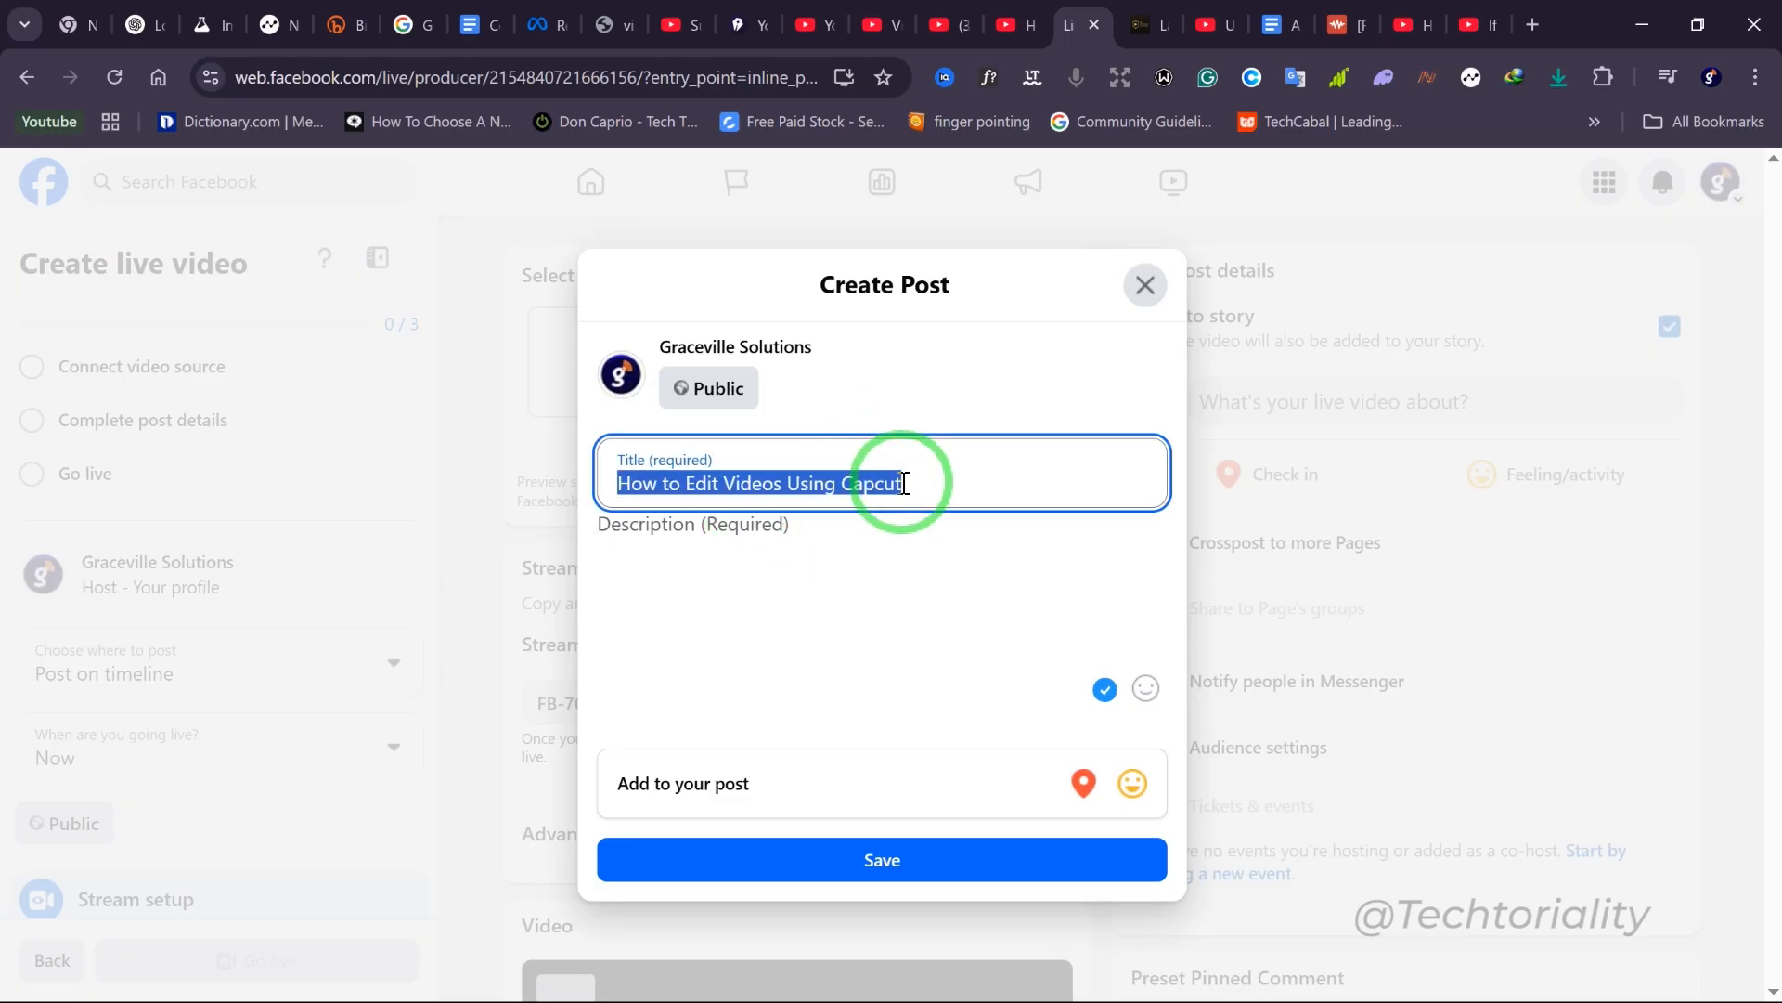
left_click(813, 567)
right_click(806, 564)
left_click(865, 595)
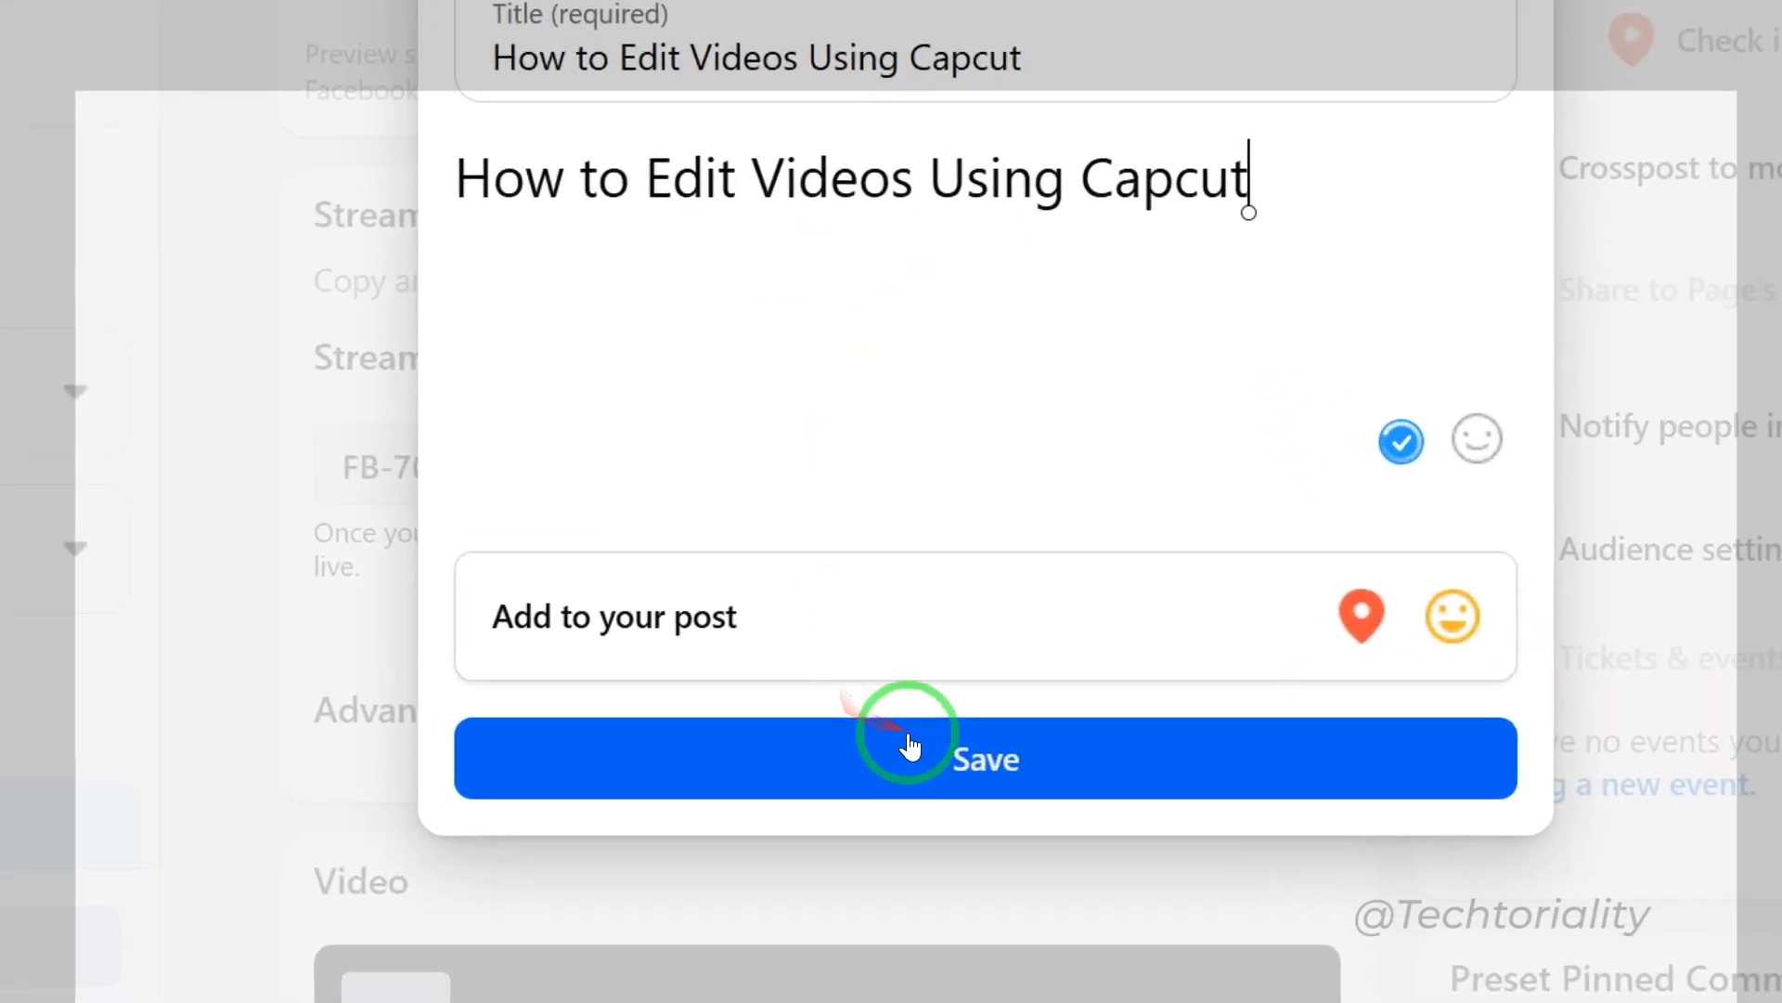
left_click(871, 877)
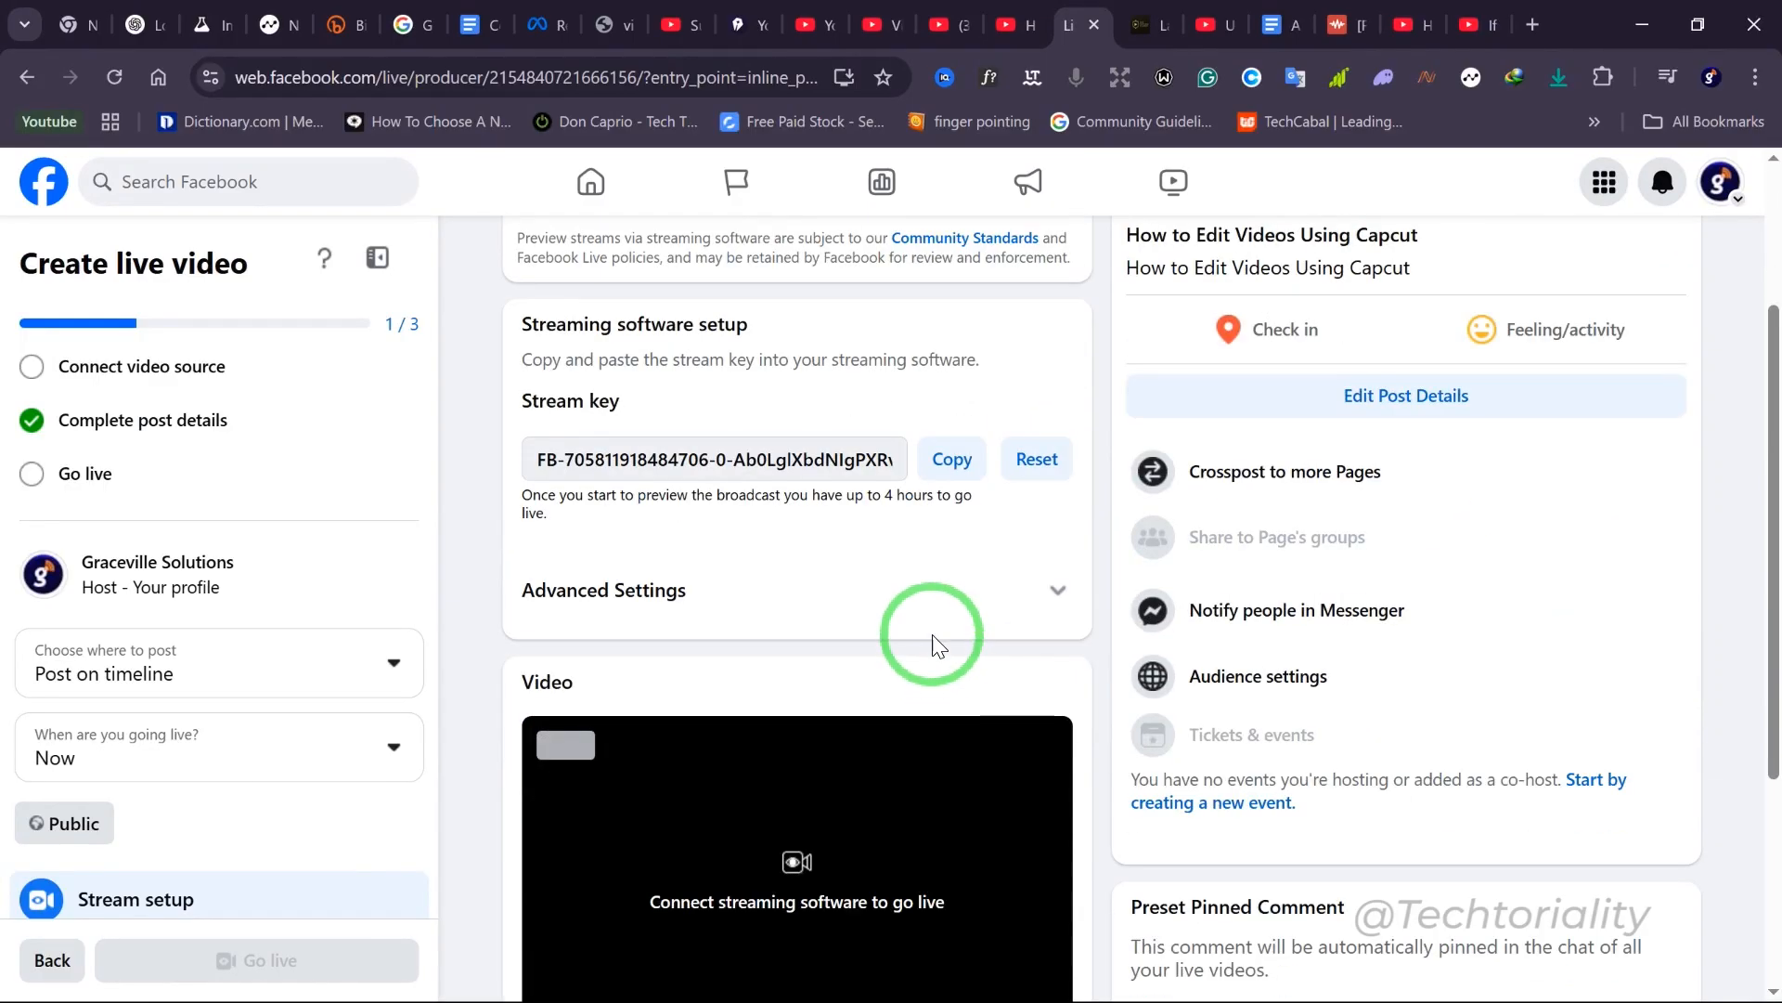
Expand the advanced settings of the streaming software setup and copy the stream key
scroll(919, 584, "up", 2)
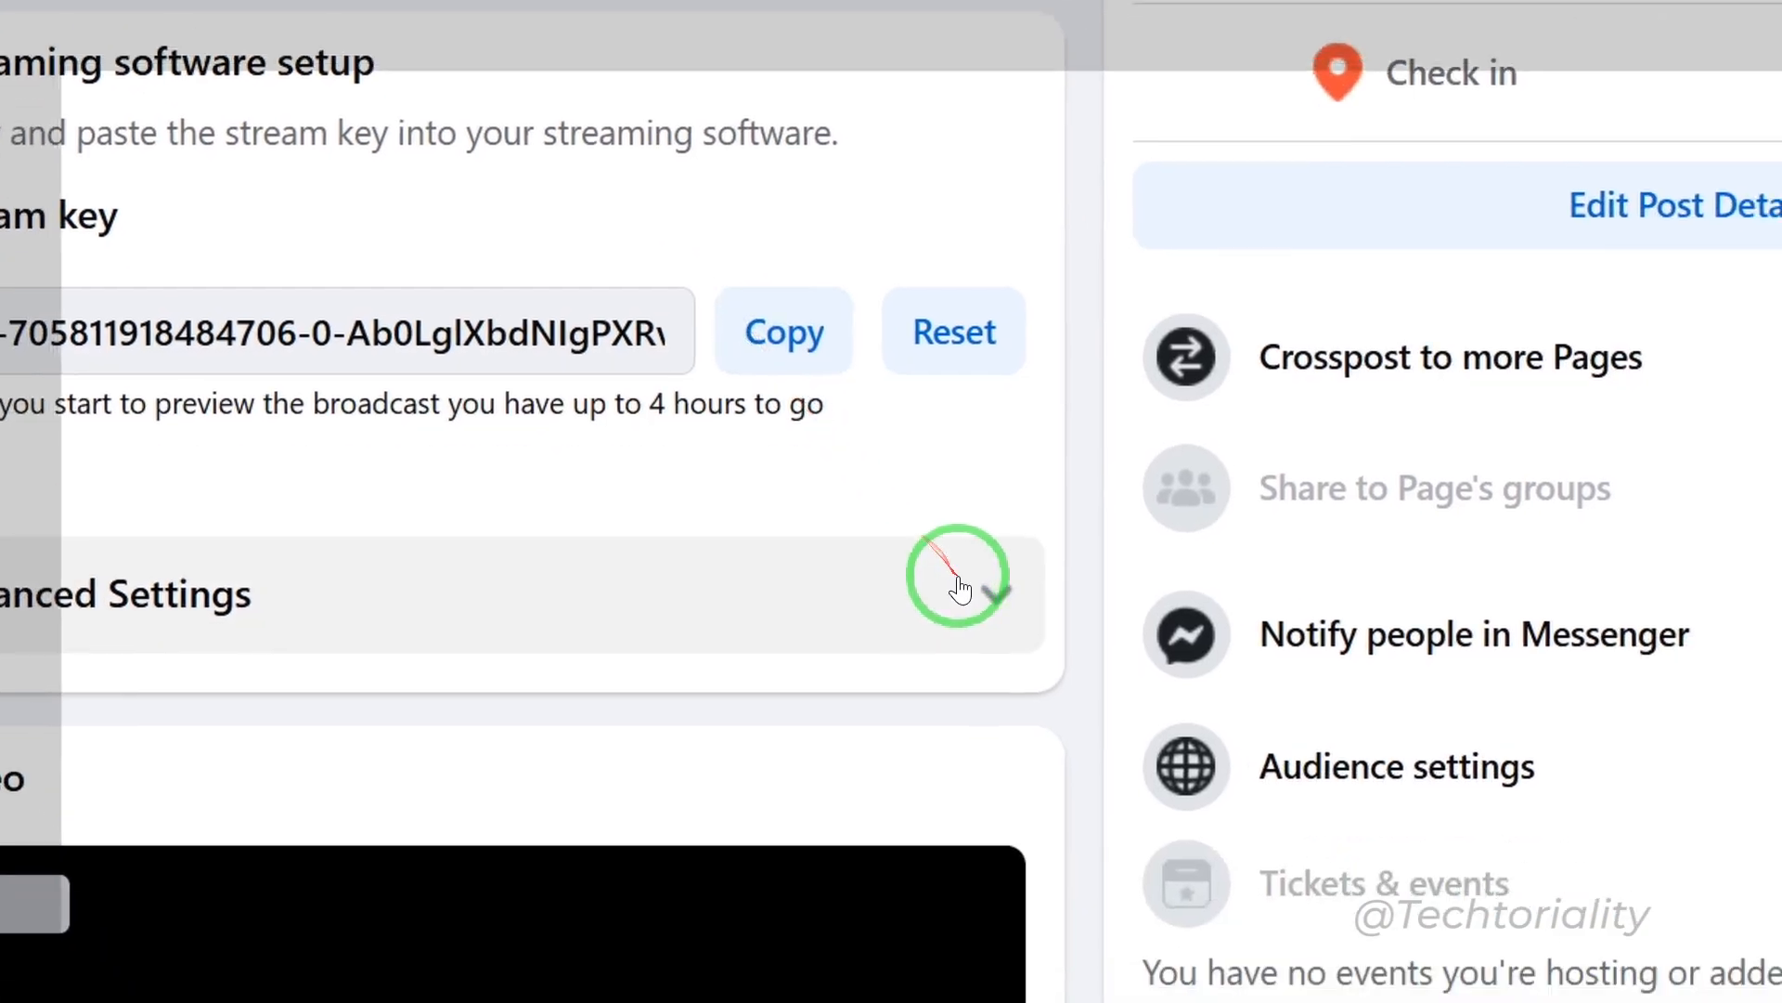
left_click(1243, 796)
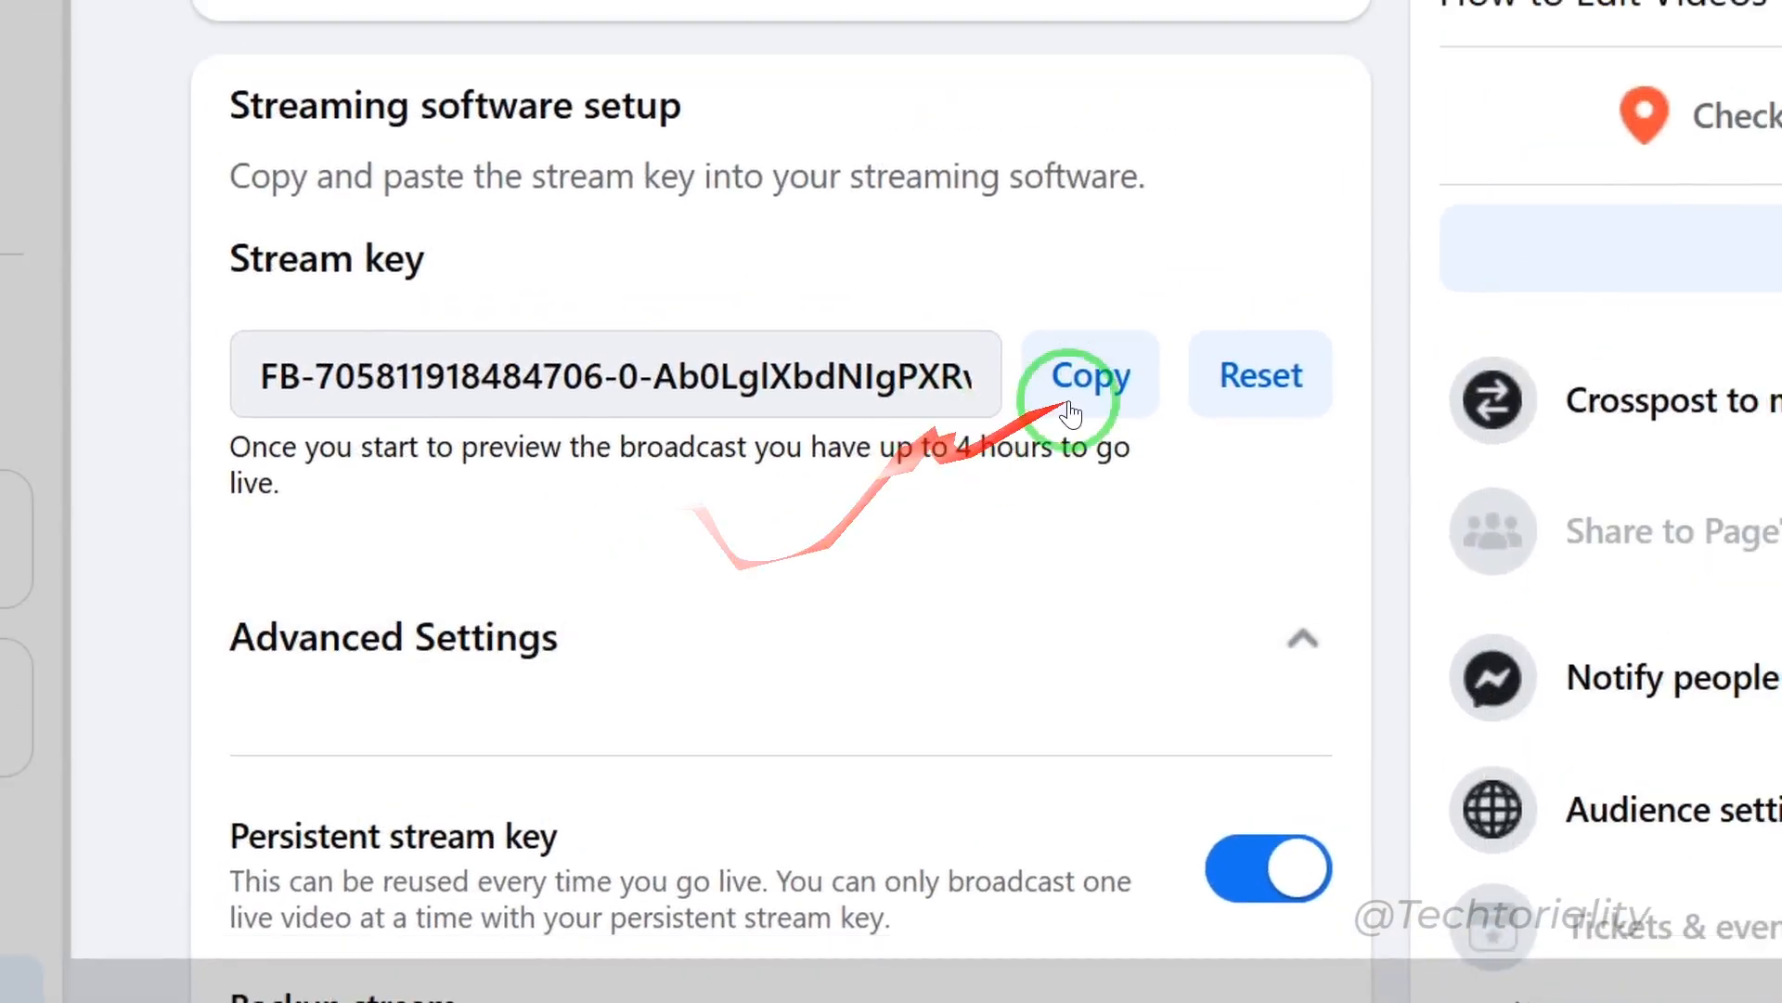
left_click(1066, 256)
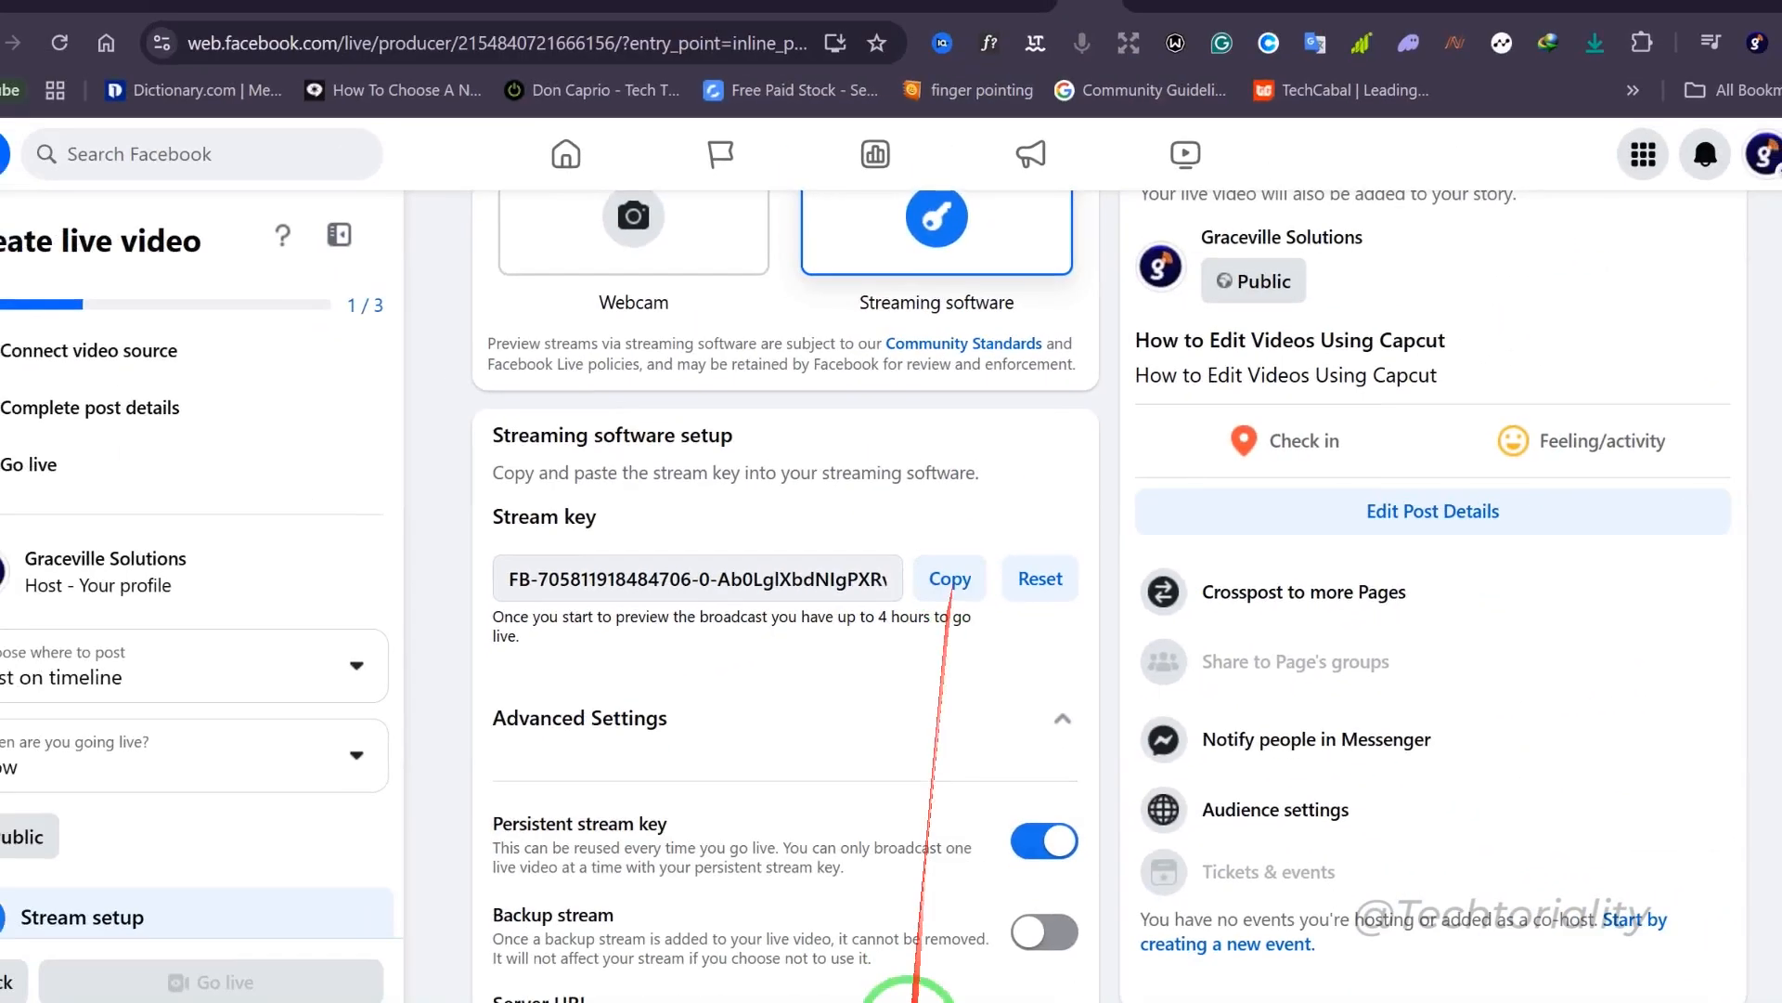
Switch to the Notepad notes, add a "Stream Key:" label below the description and paste the stream key after it
key("super")
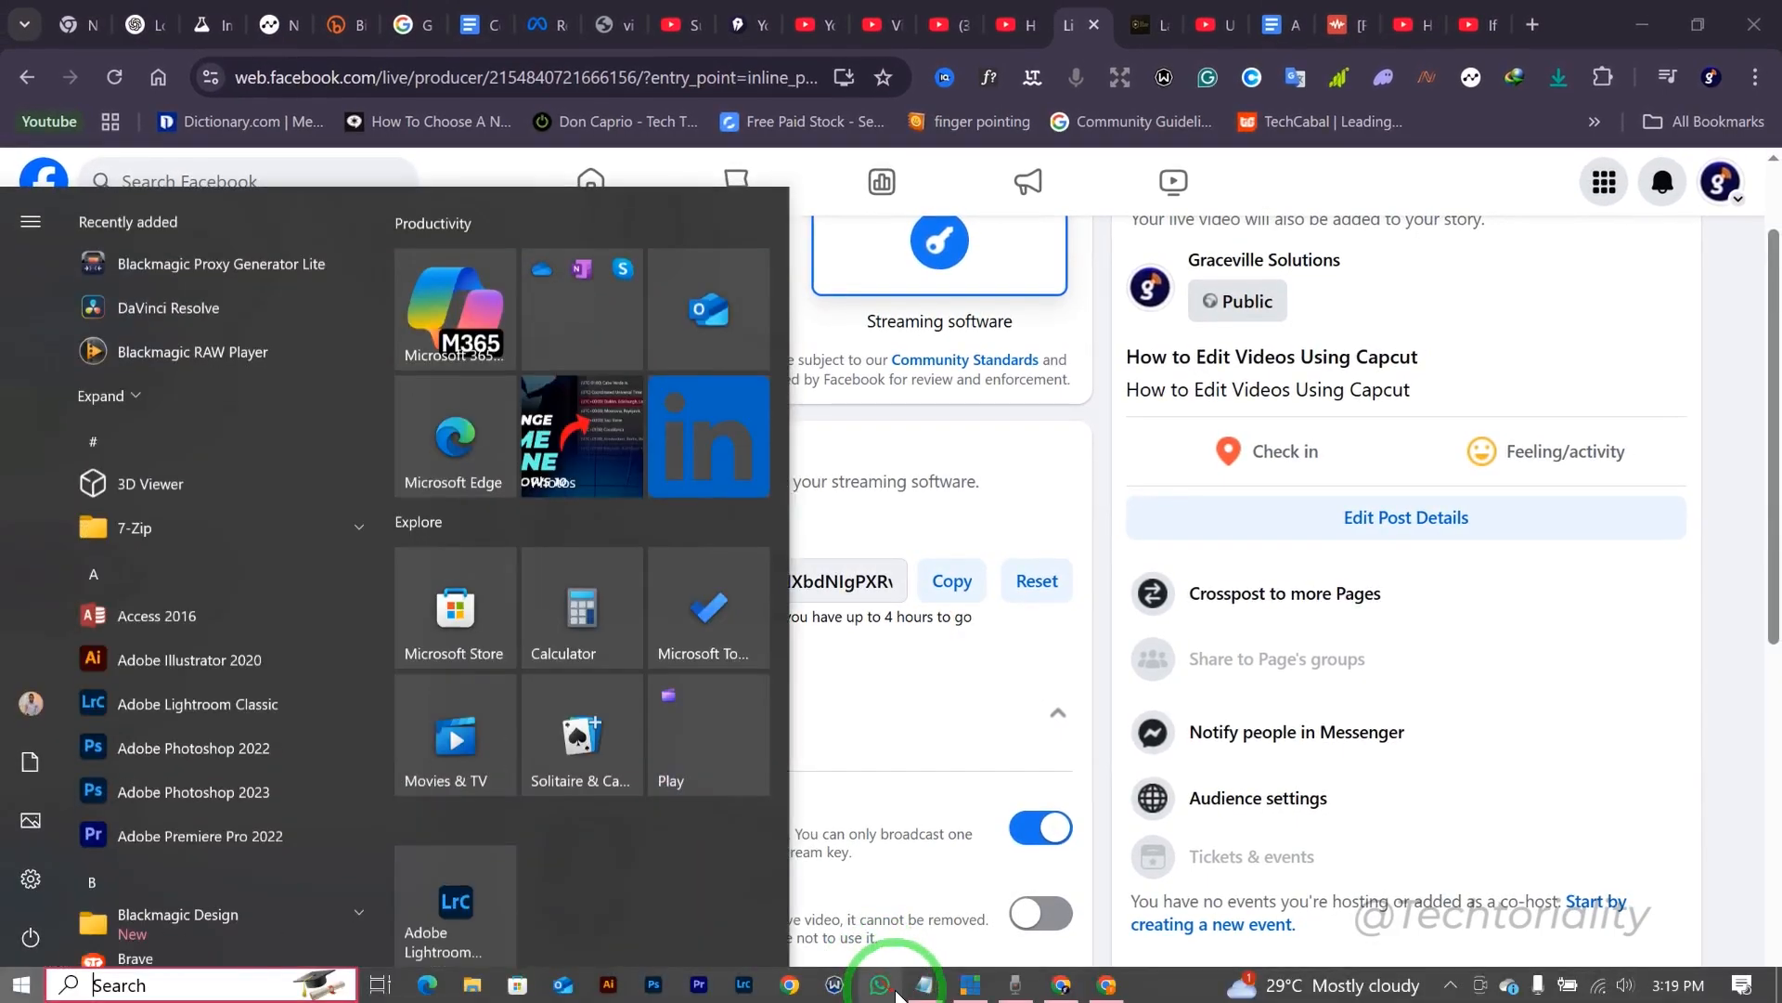
left_click(921, 986)
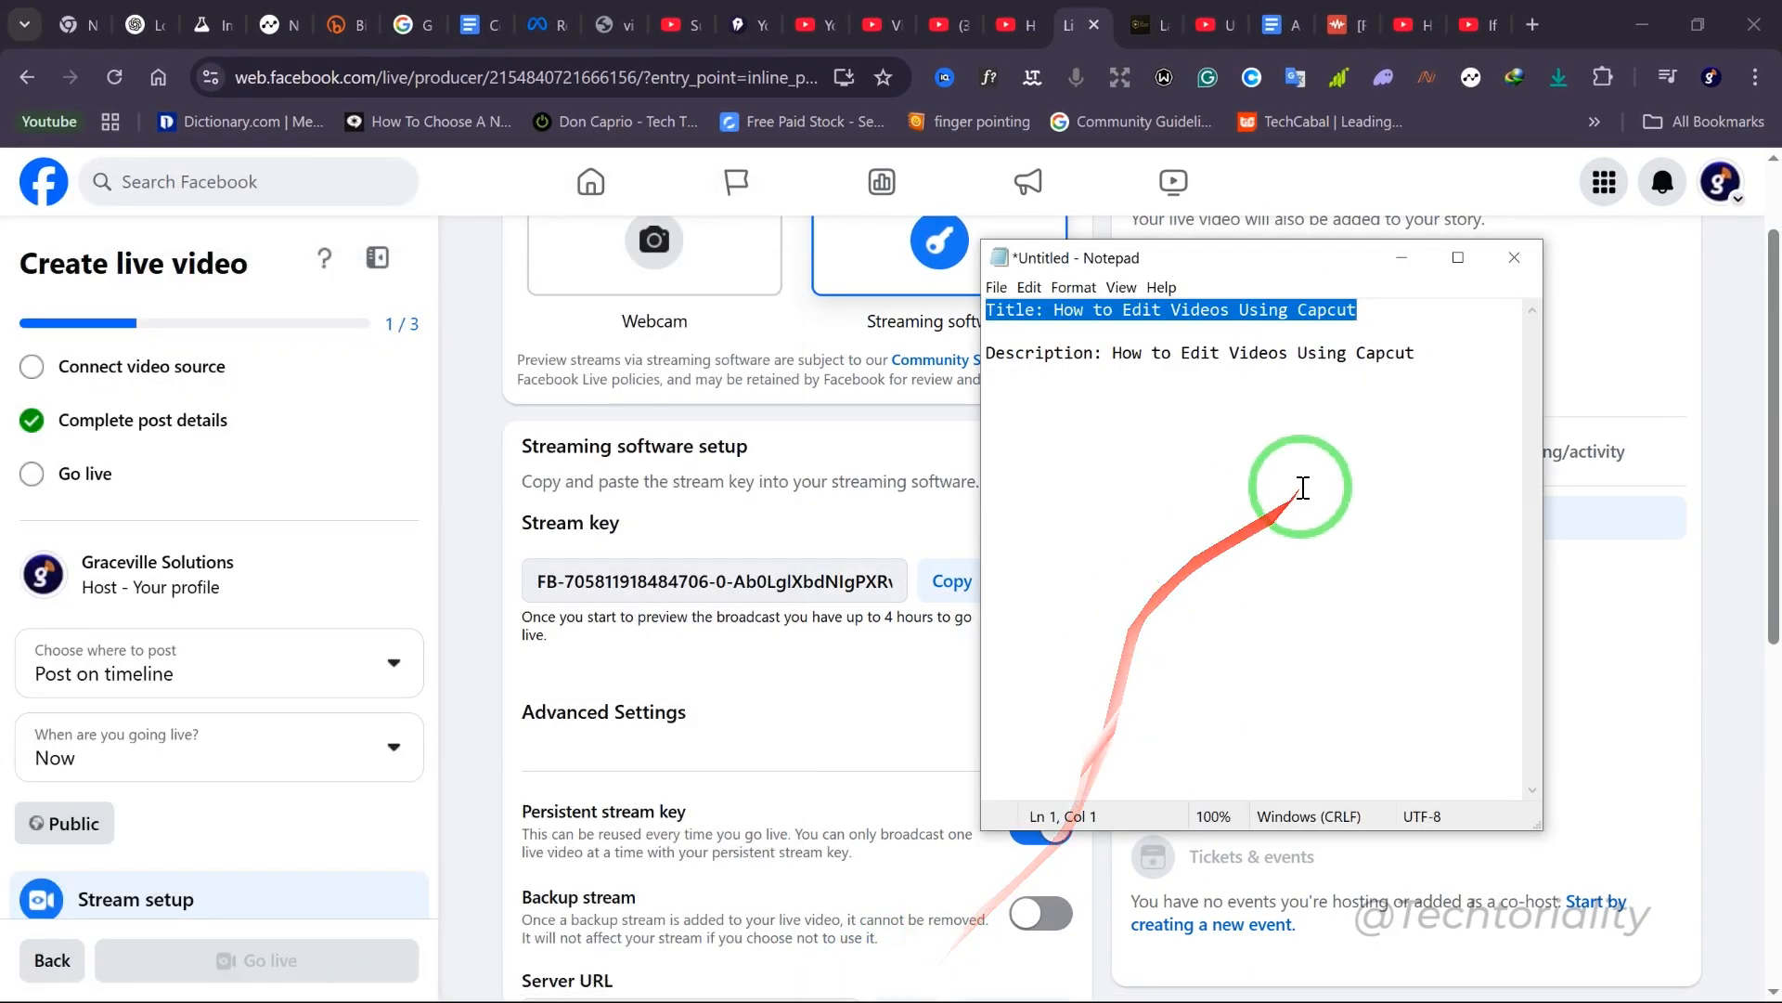
left_click(1432, 359)
key("Return")
key("Return")
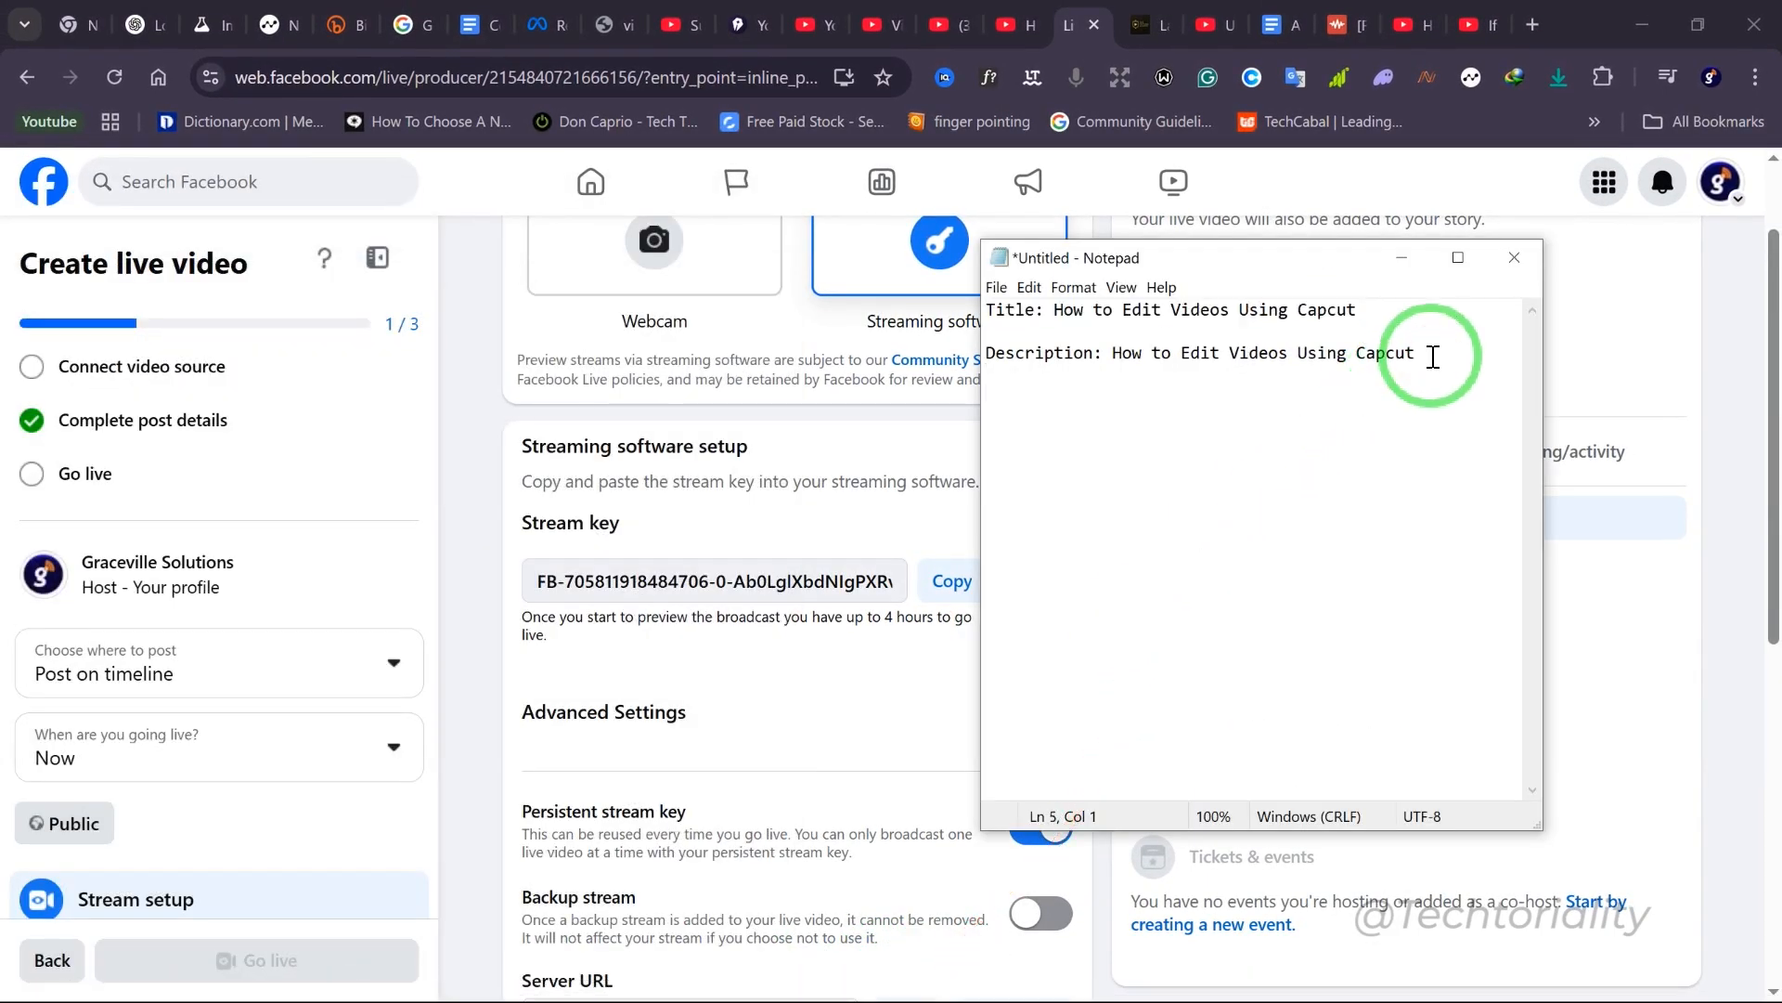
type("Streak")
key("BackSpace")
type("m Key:")
key("ctrl+v")
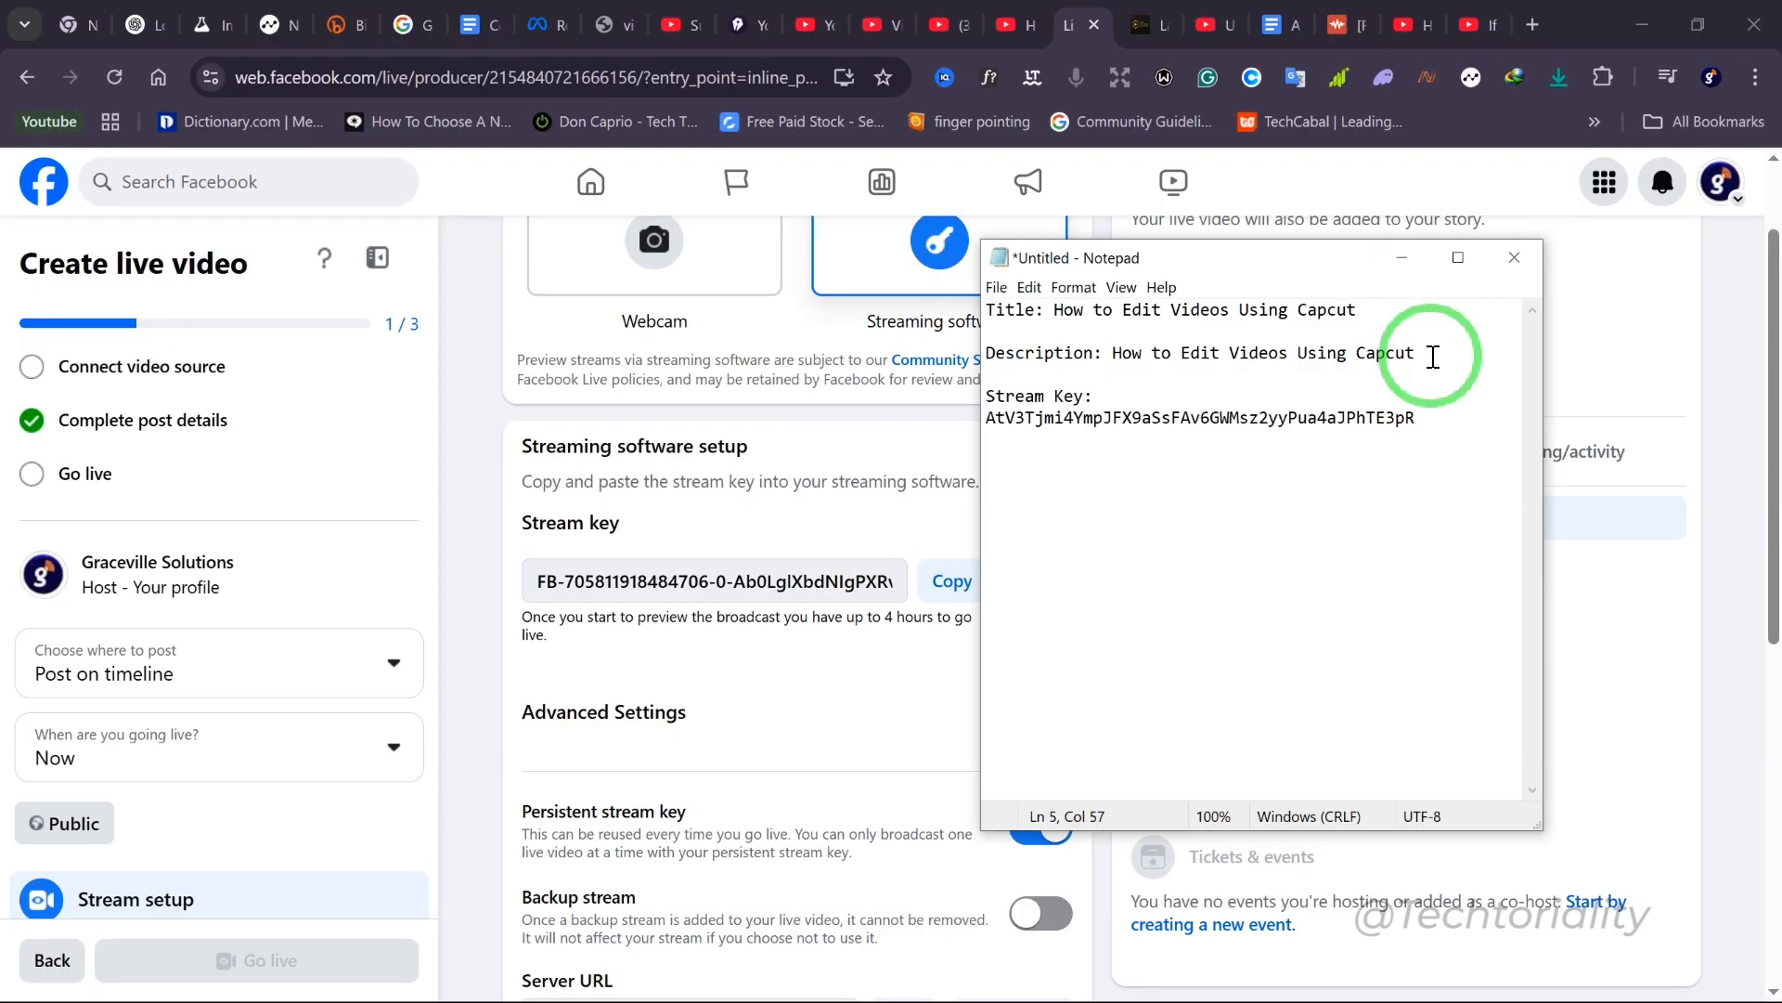
Return to the Facebook live setup page and copy the server URL from the advanced settings
left_click(483, 667)
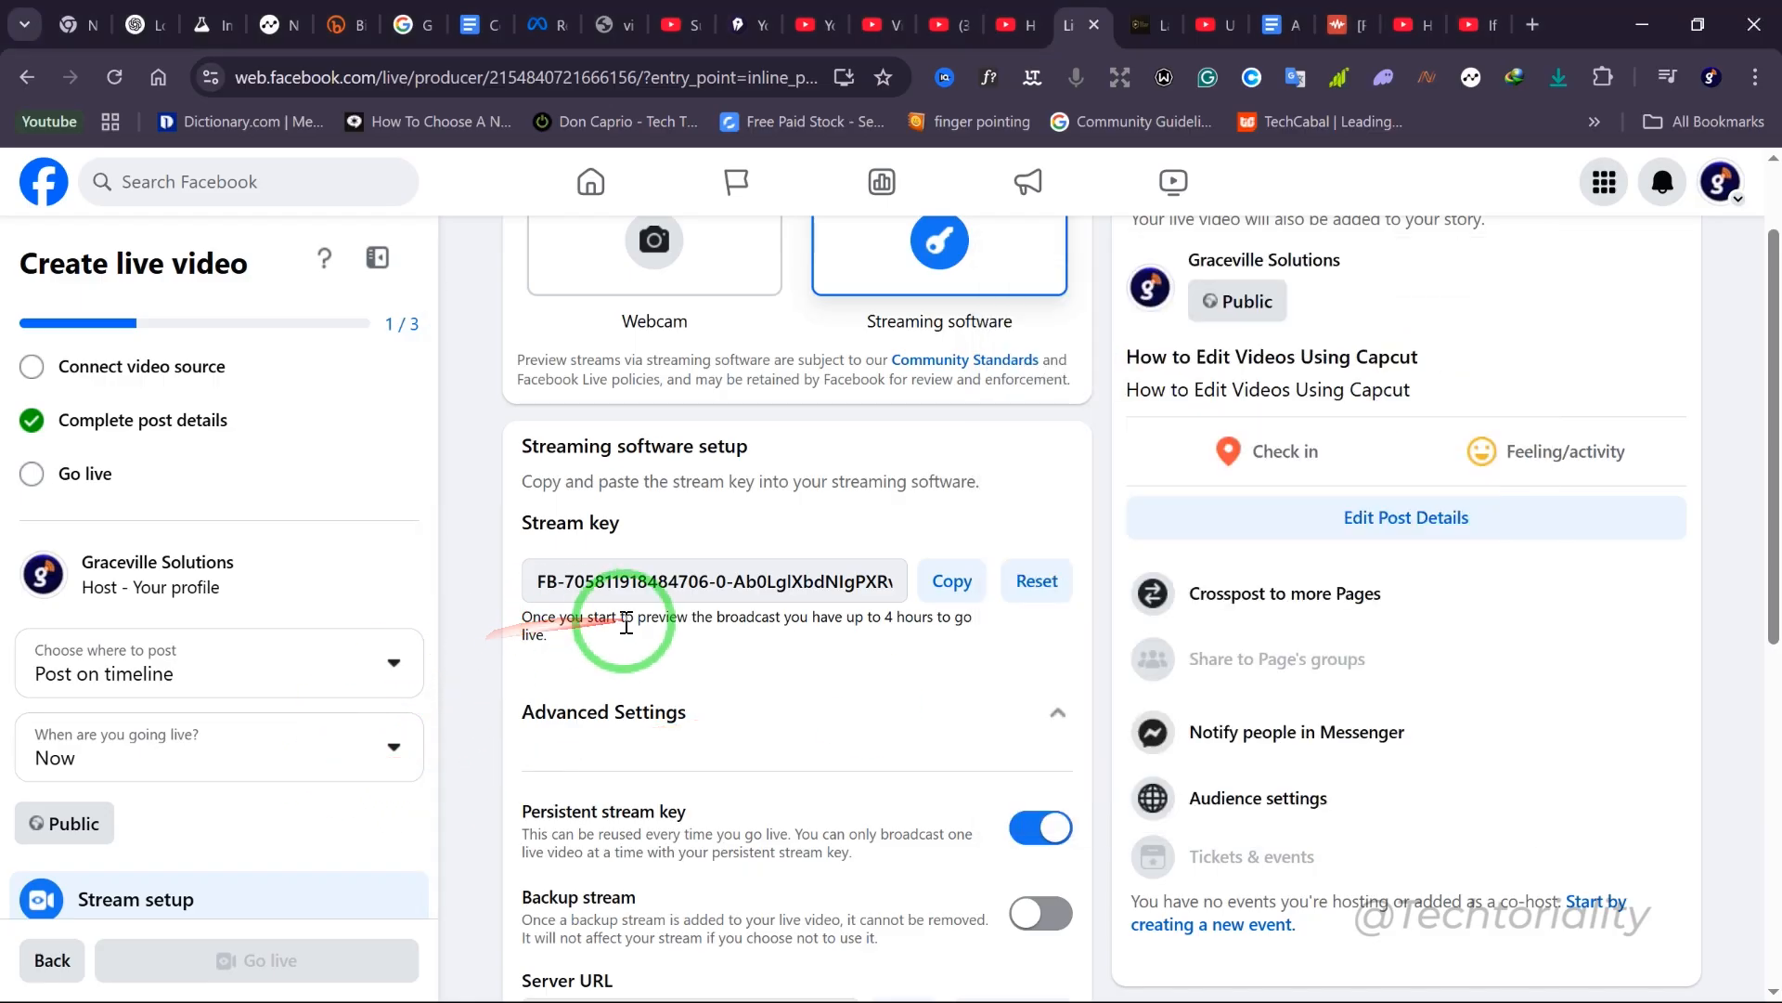
scroll(949, 675, "down", 3)
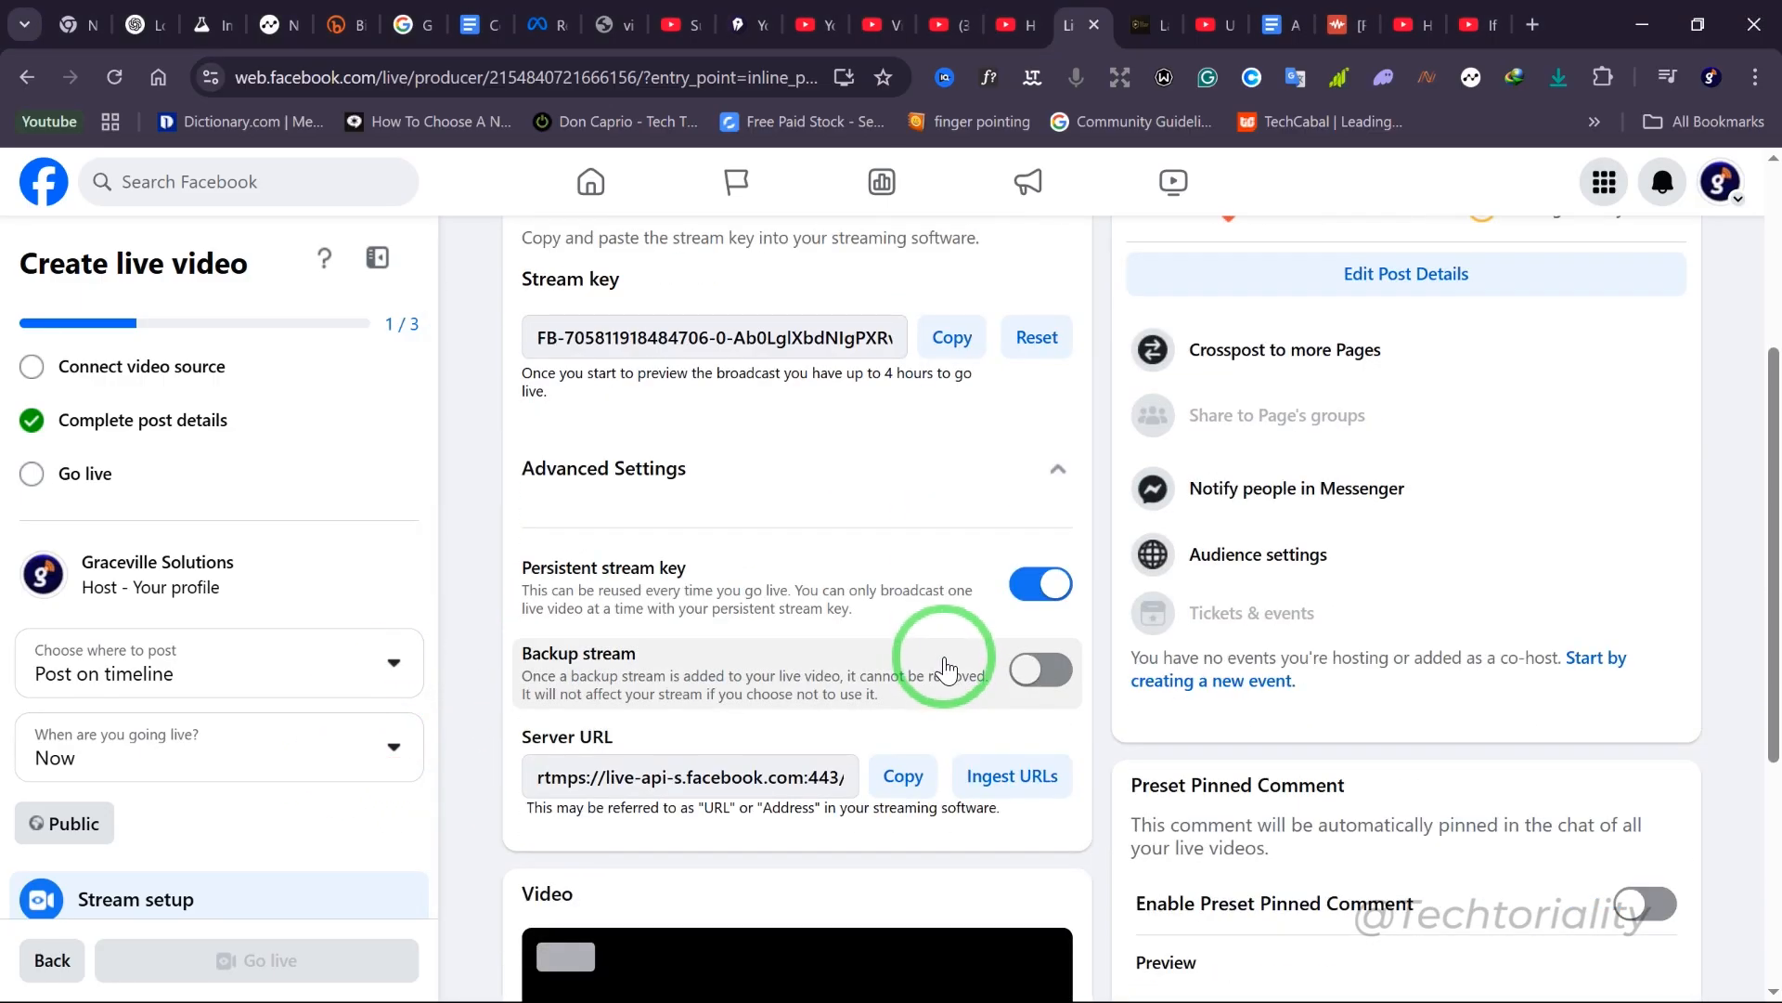
scroll(944, 661, "down", 3)
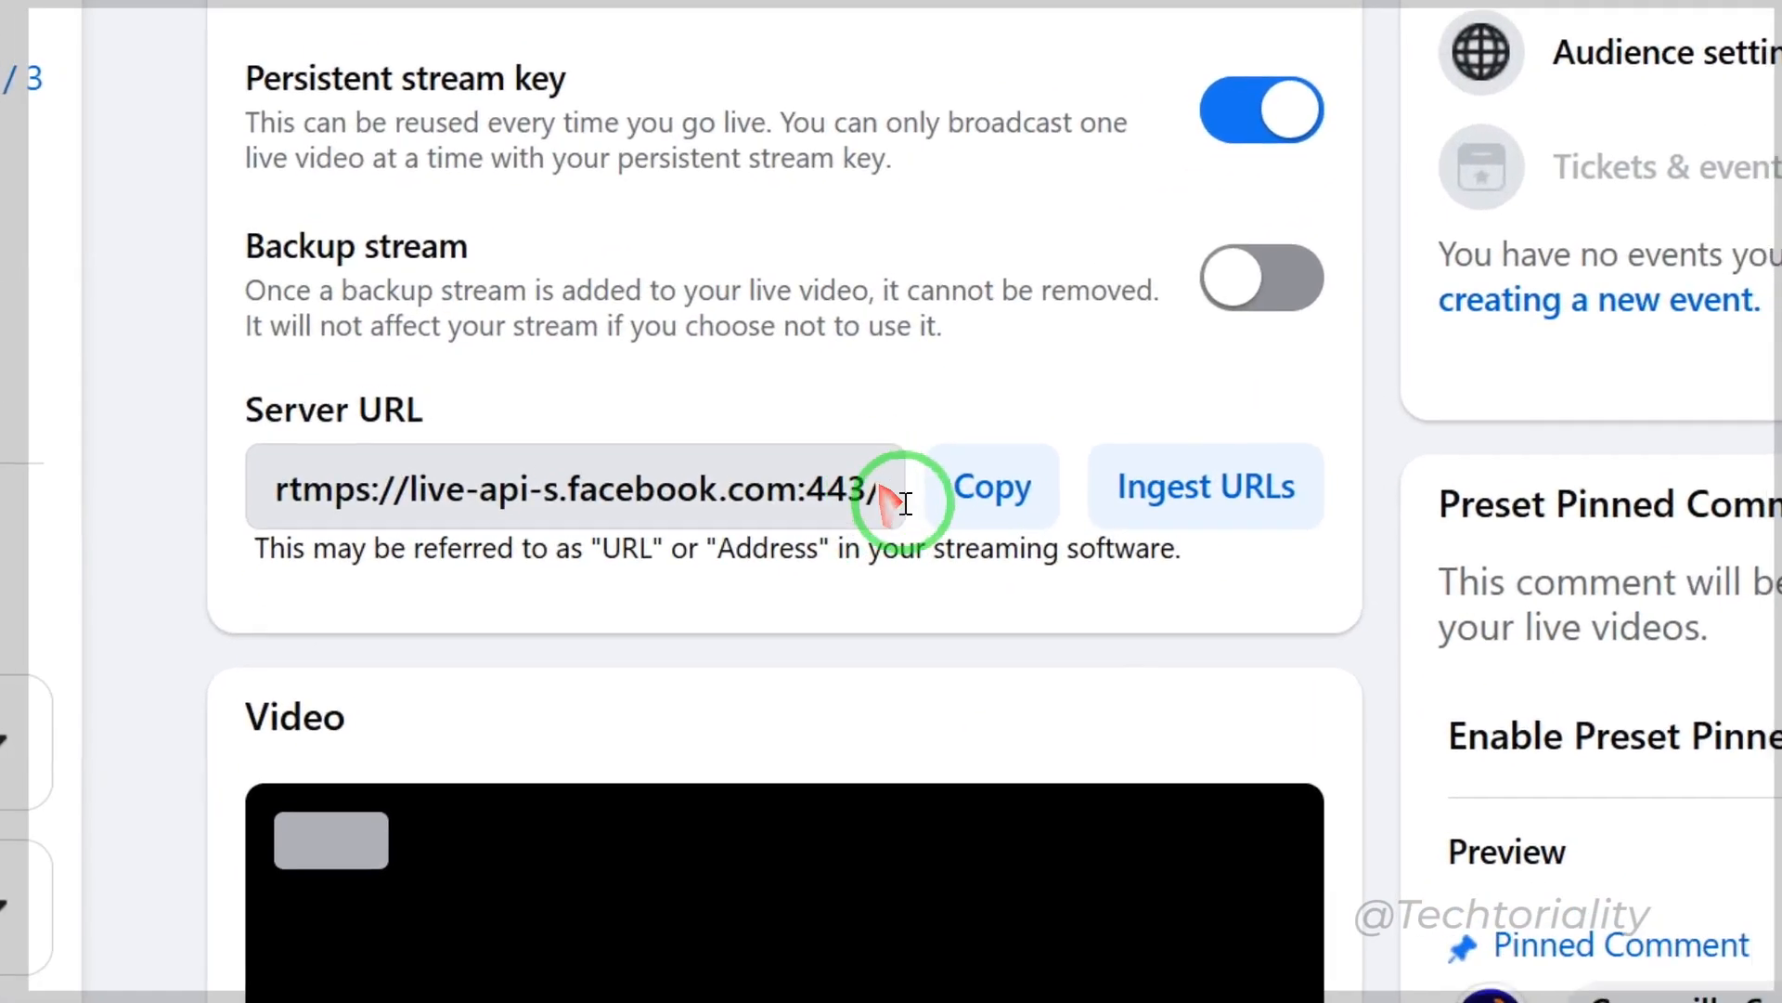
left_click(914, 513)
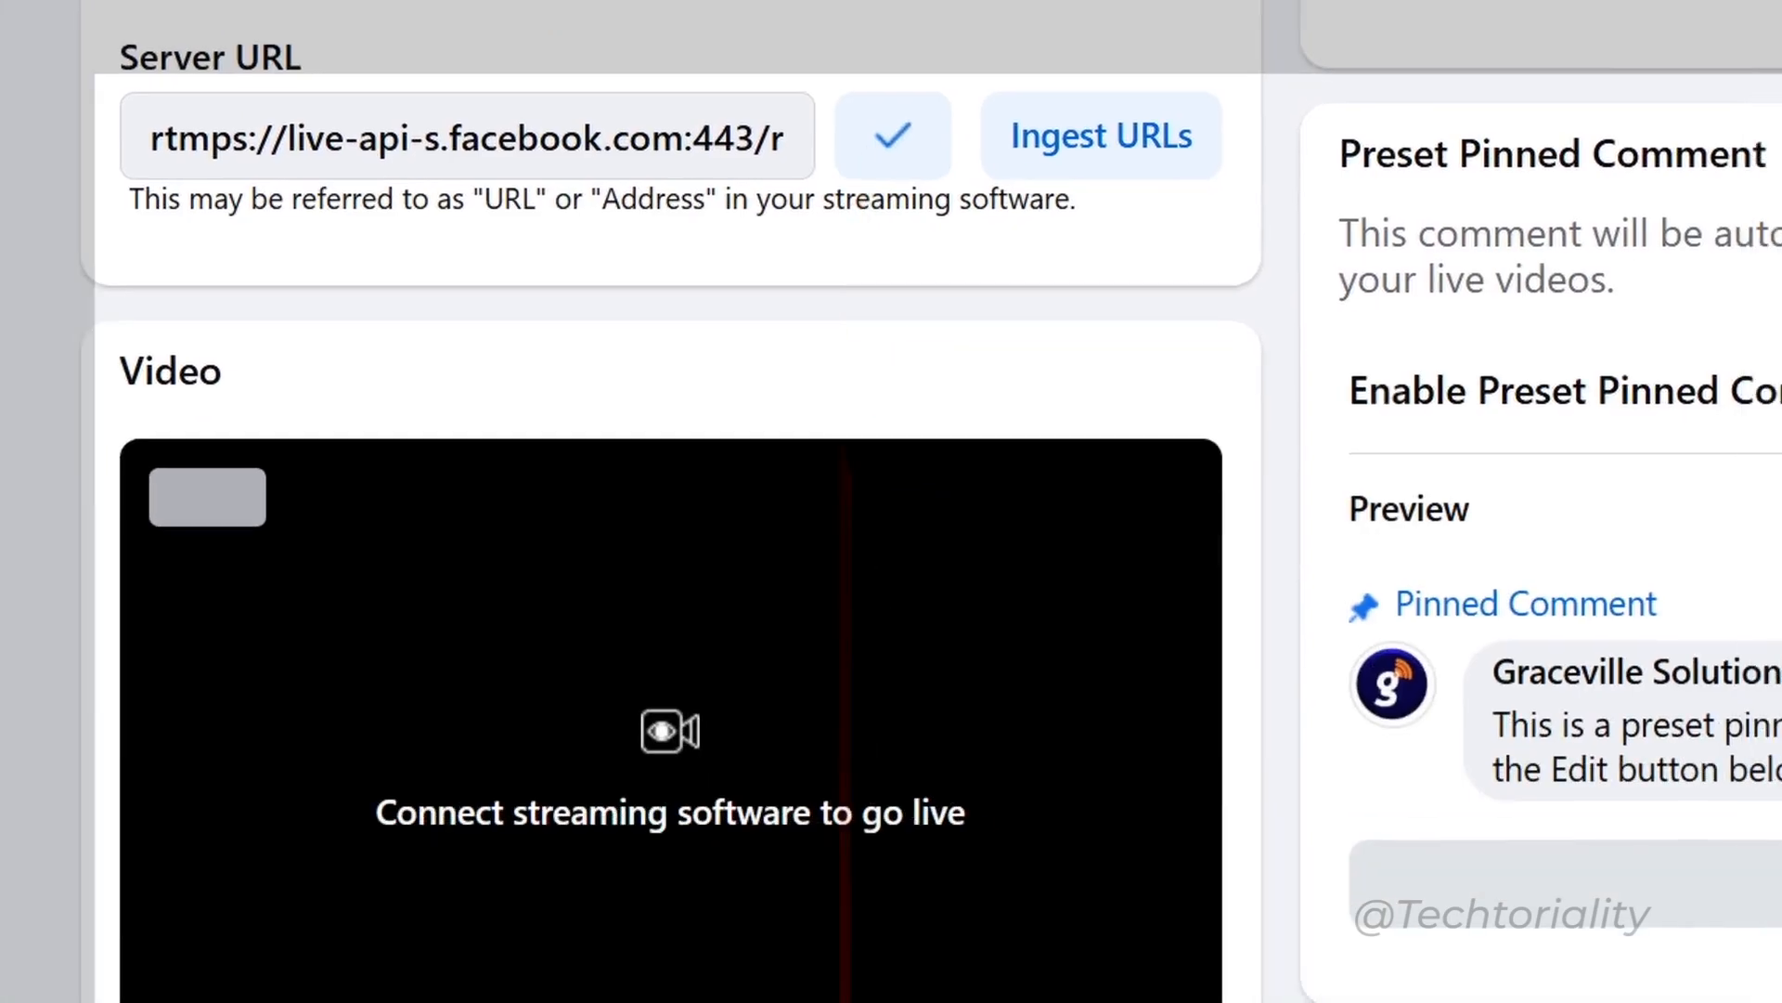
Paste the server URL rtmps://live-api-s.facebook.com:443/rtmp/ on a new line below the stream key in the Notepad notes
key("super")
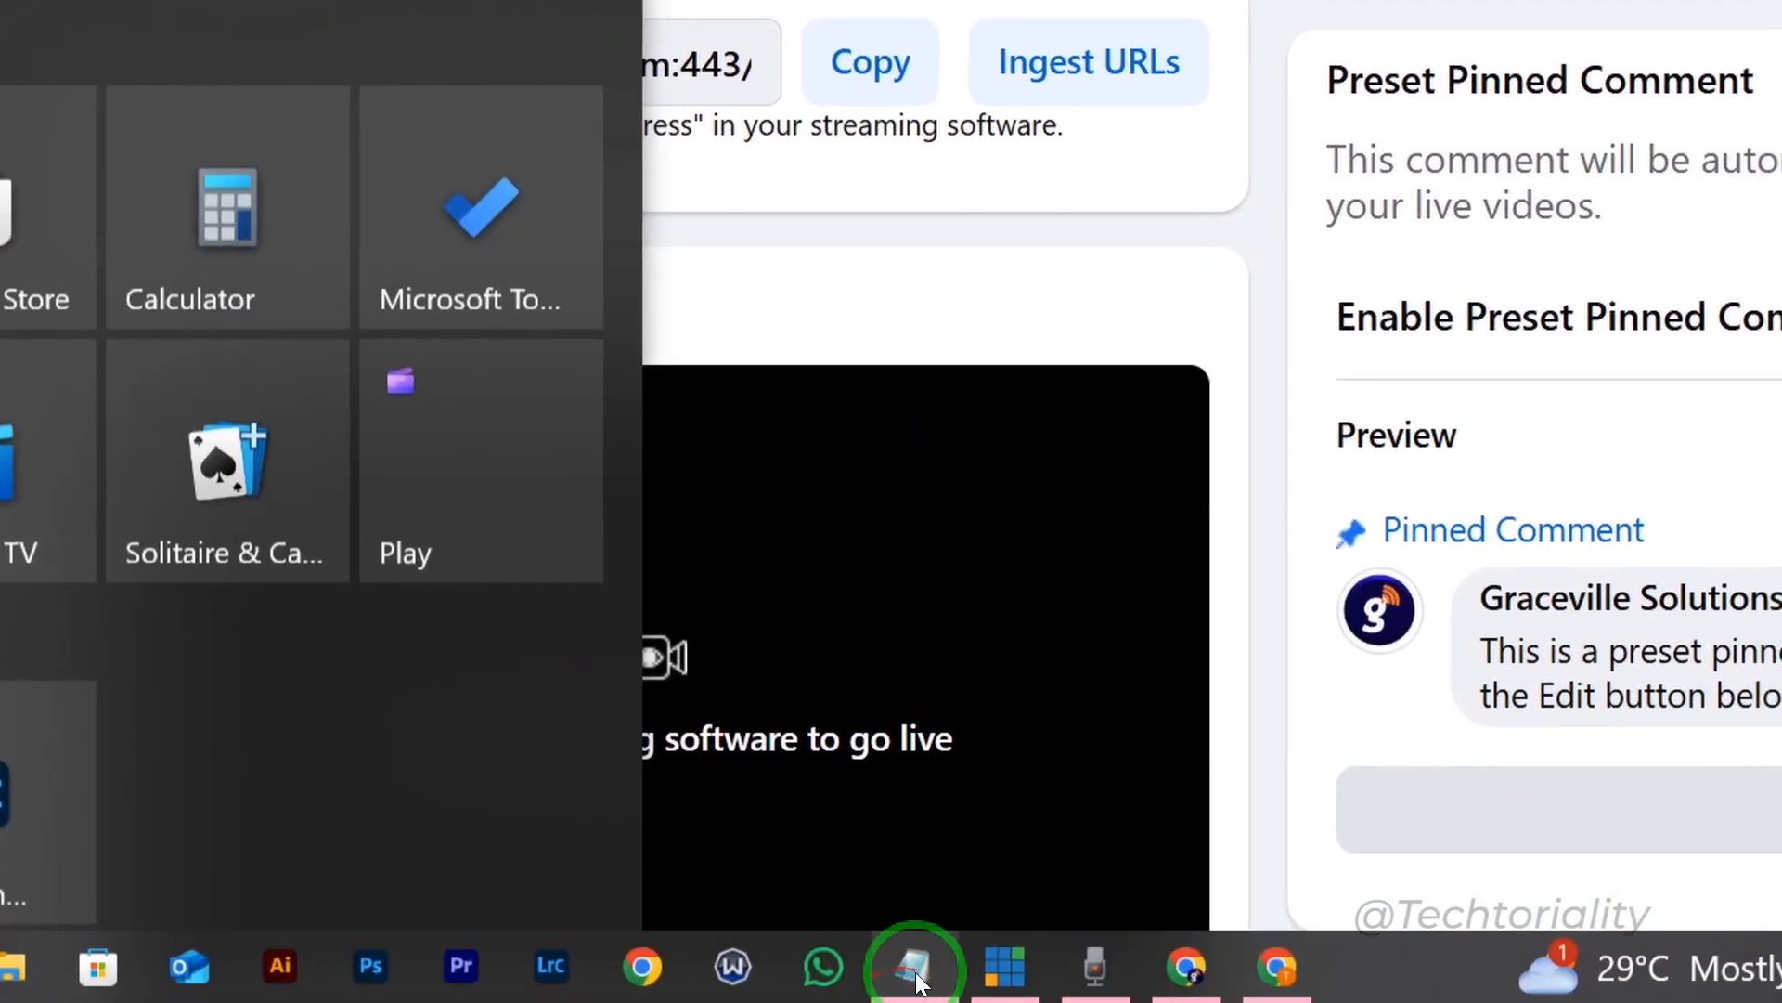
left_click(919, 966)
left_click(1372, 309)
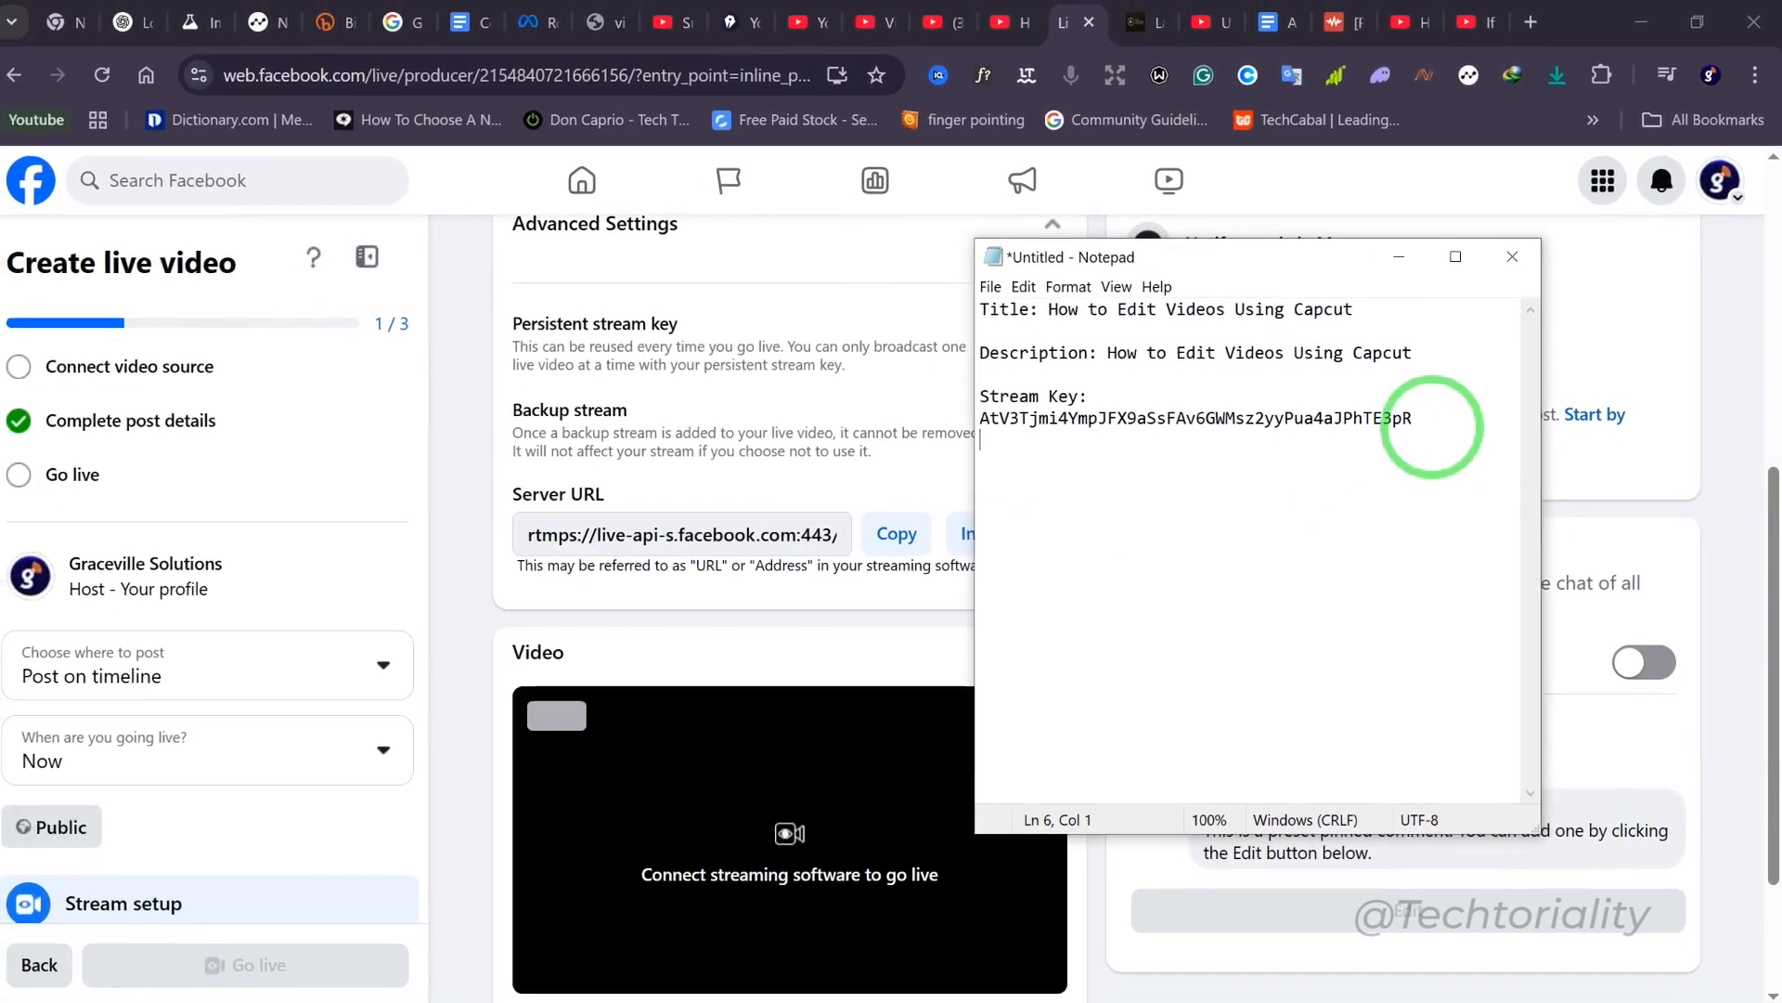
key("Return")
key("ctrl+v")
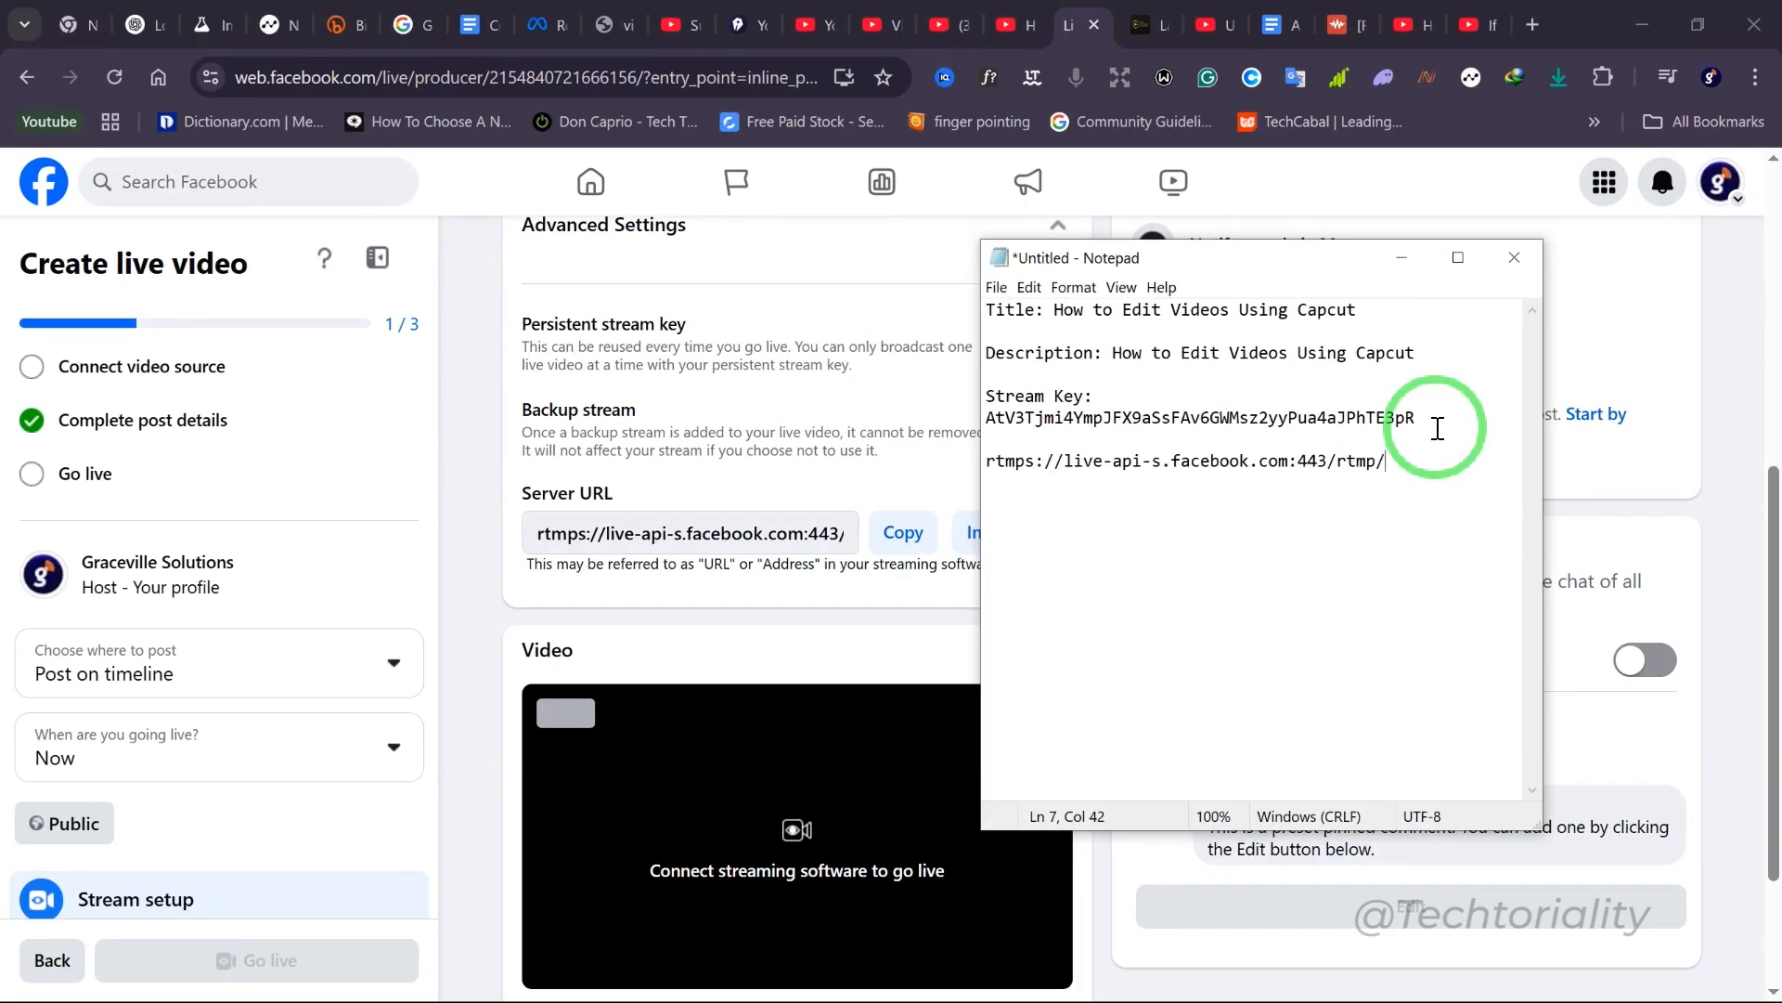
Label the pasted URL line "SERVER: " in the notes and return to the Facebook live setup page
key("Left")
key("Left")
key("Left")
key("Left")
key("Left")
key("Left")
key("Left")
key("Left")
key("Left")
key("Left")
key("Left")
key("Left")
type("SERVER")
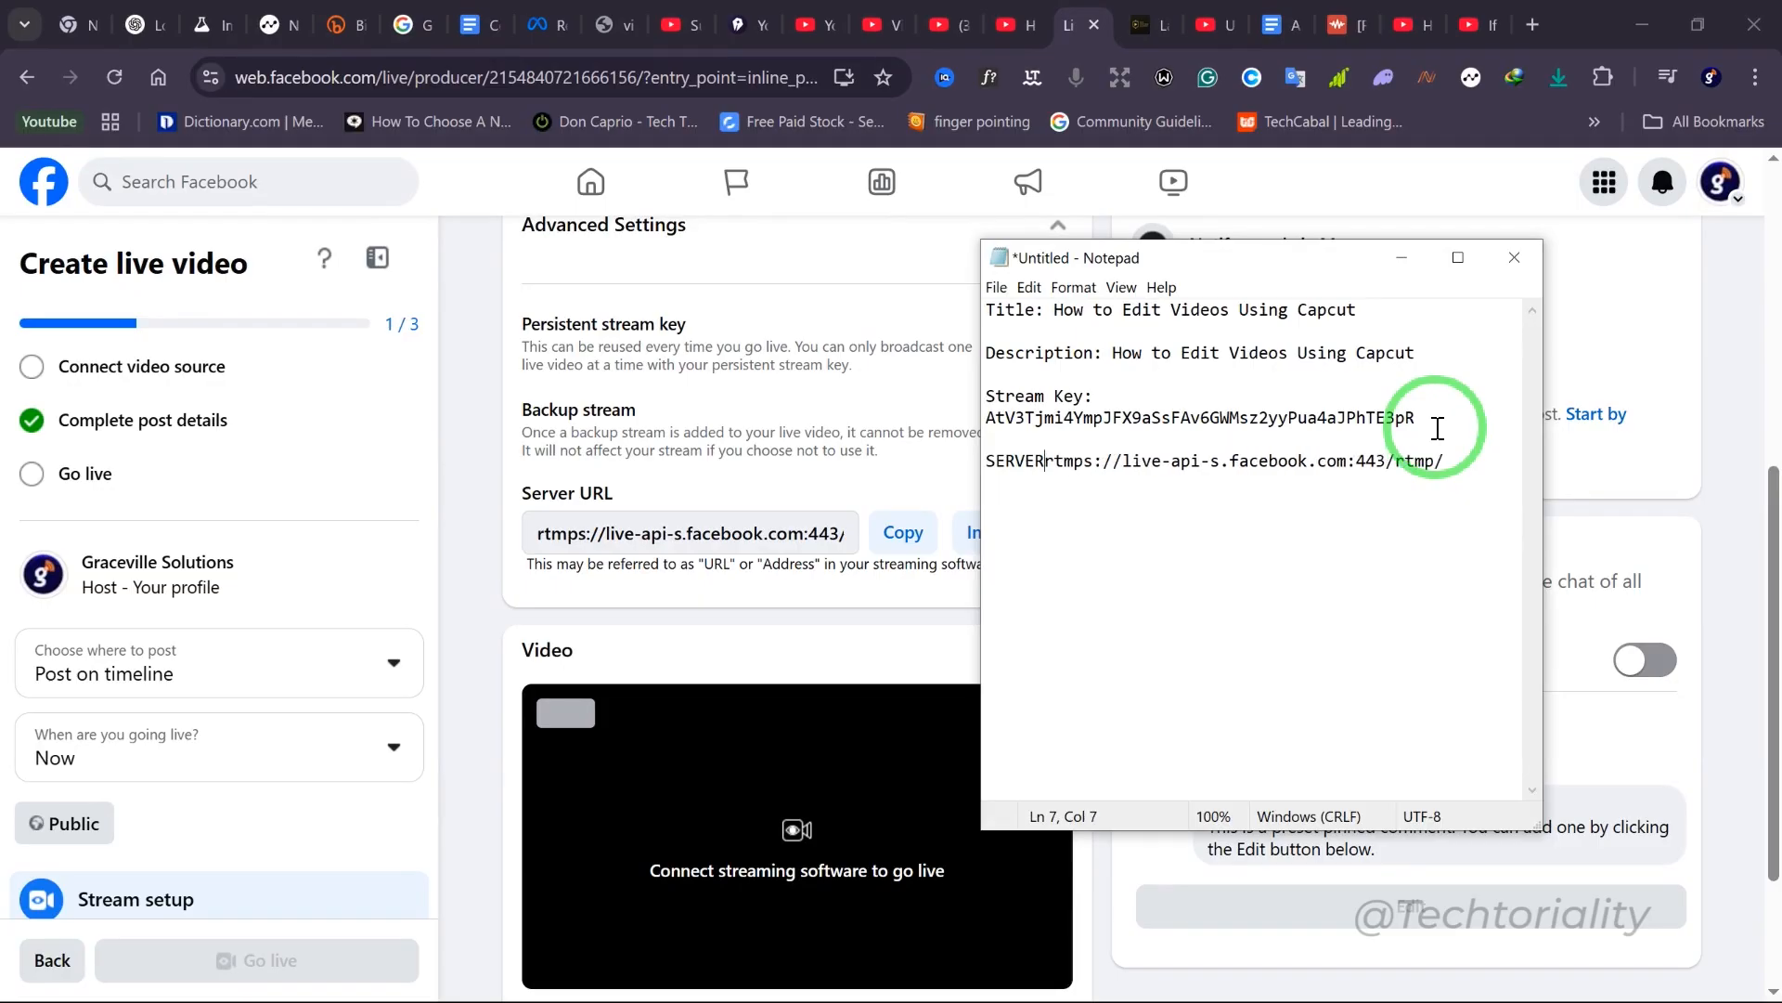
type(":")
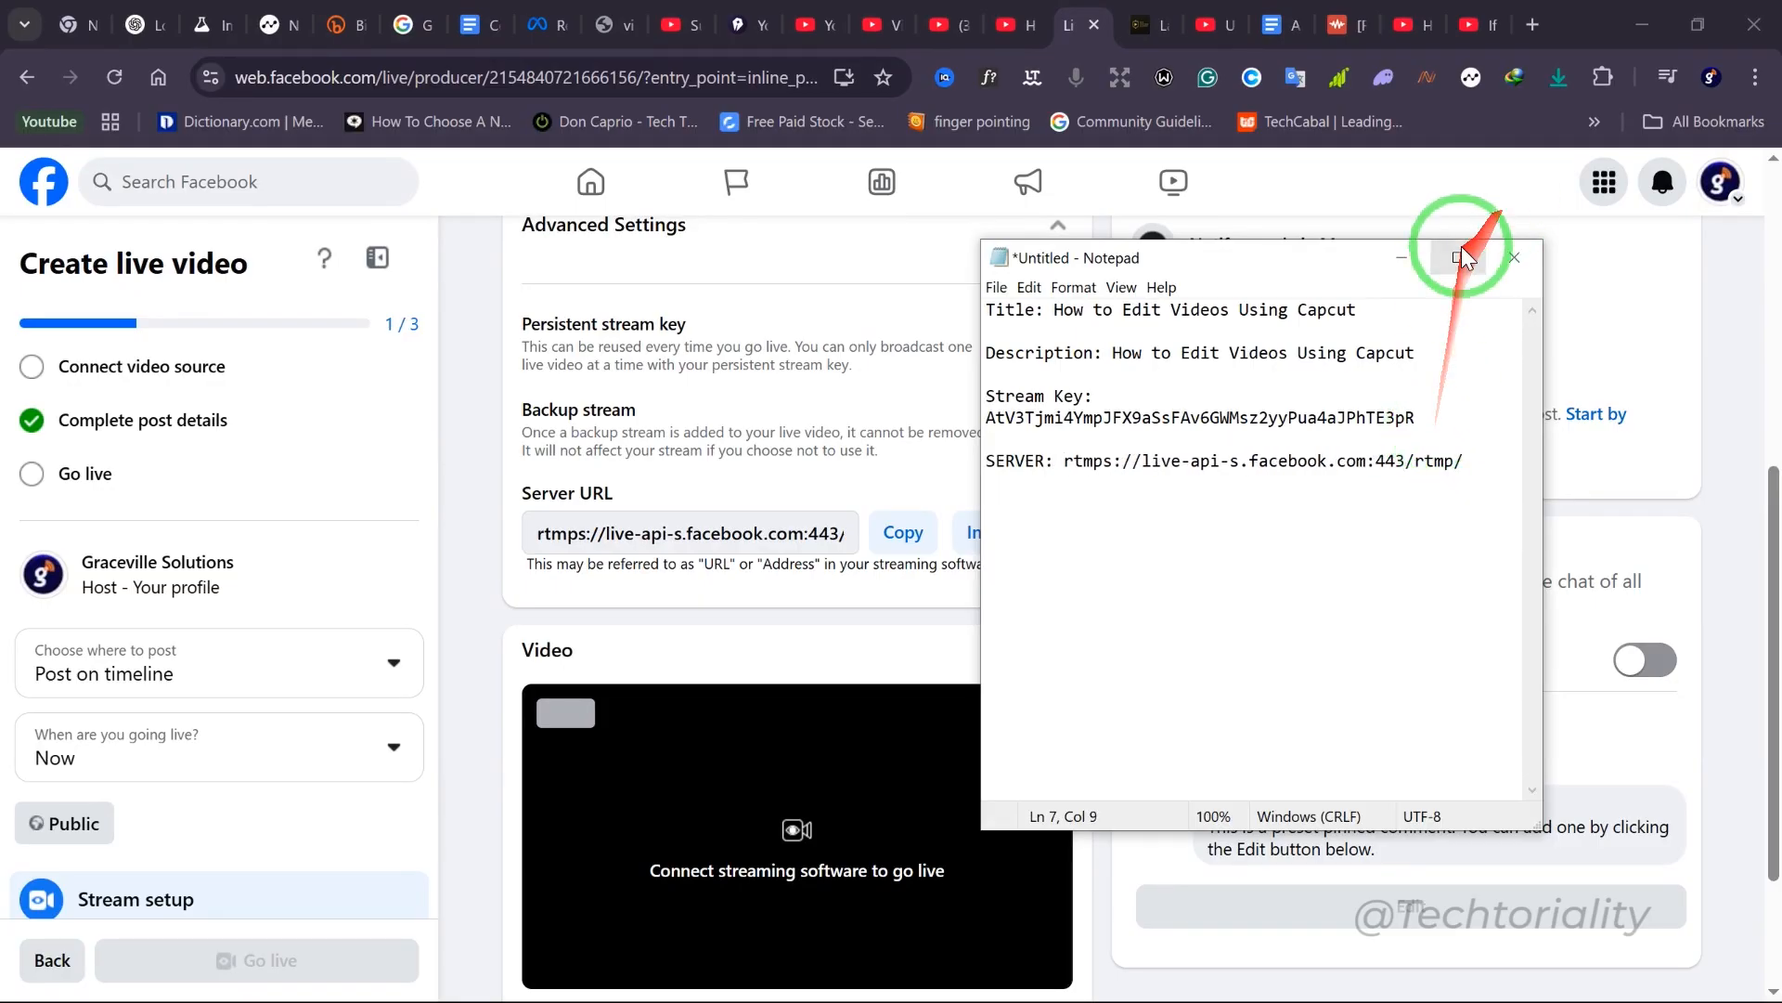
left_click_drag(1321, 268, 1326, 327)
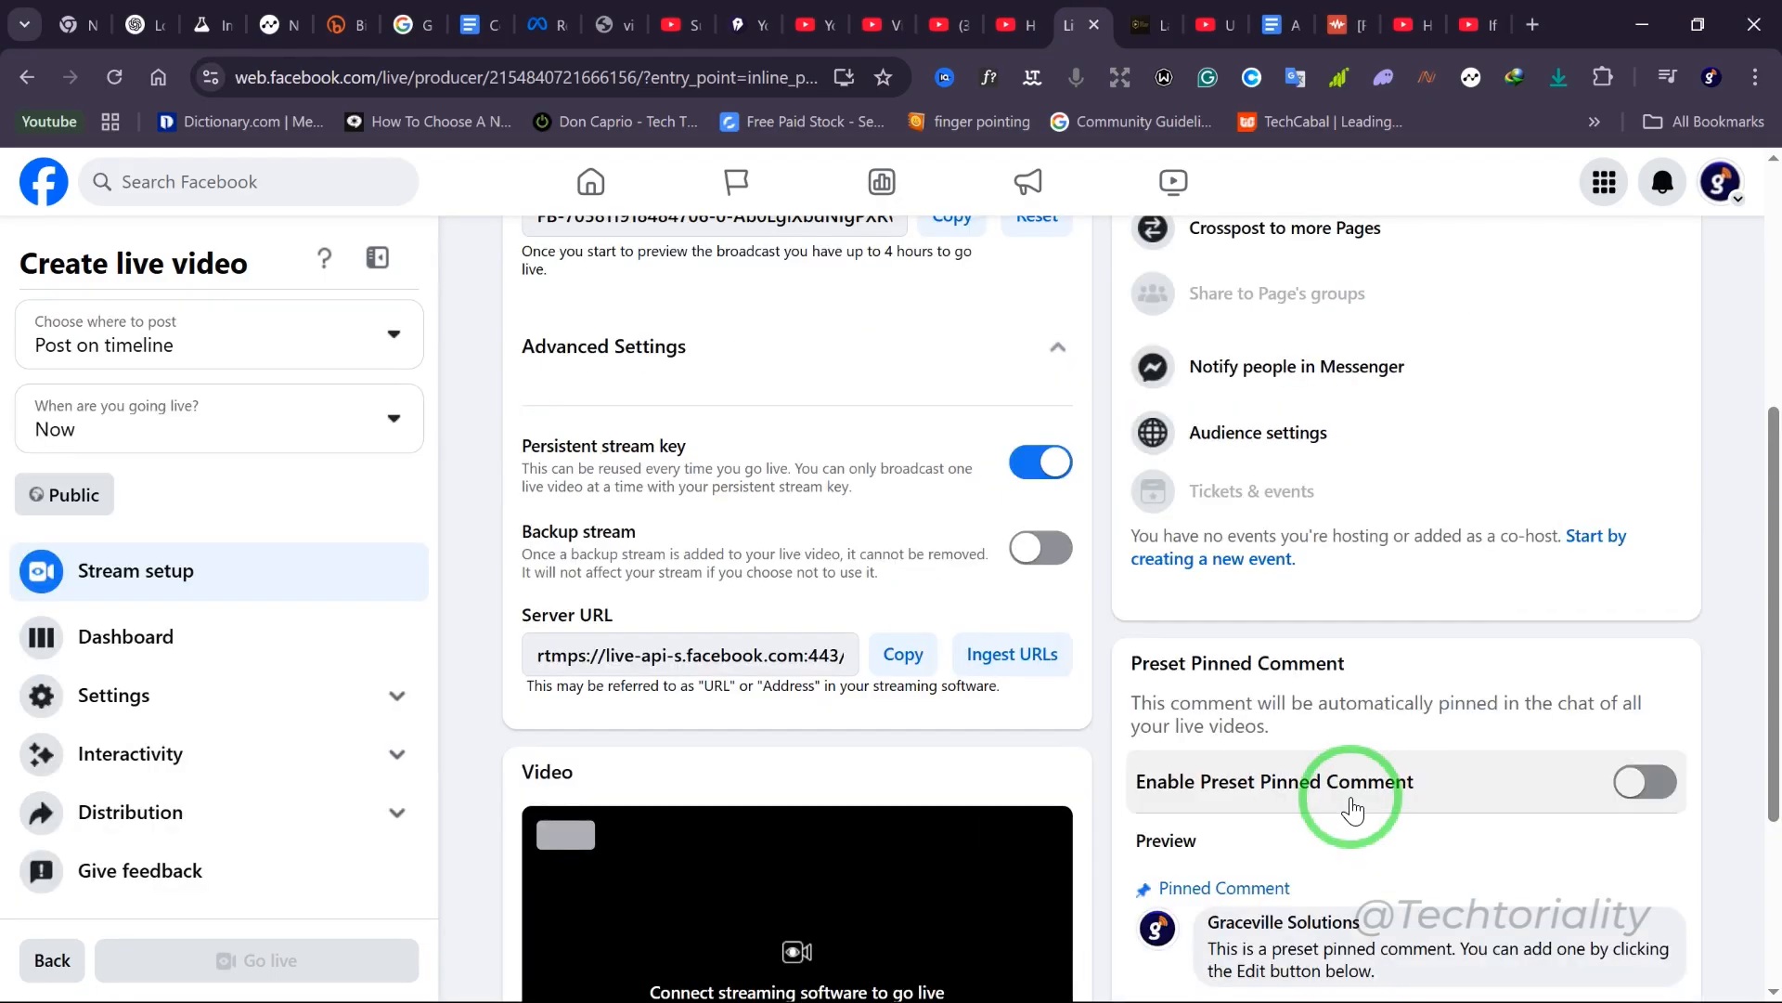
scroll(707, 650, "up", 2)
scroll(650, 654, "up", 3)
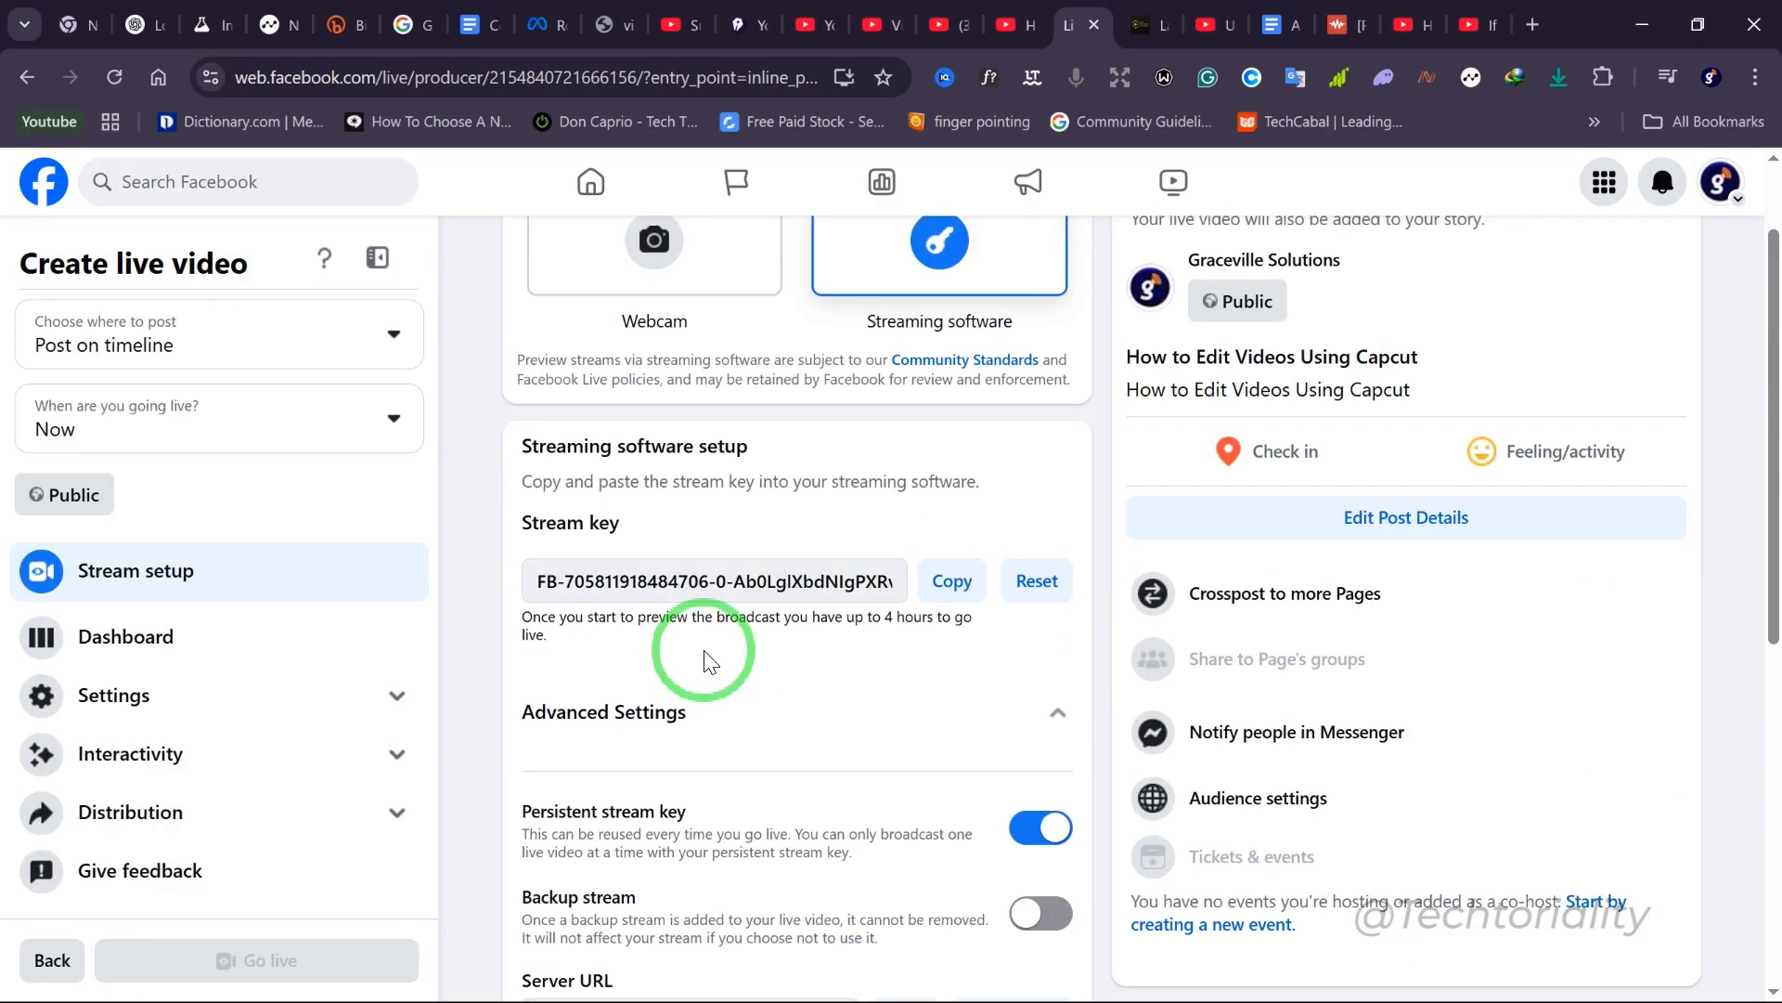
scroll(708, 660, "up", 1)
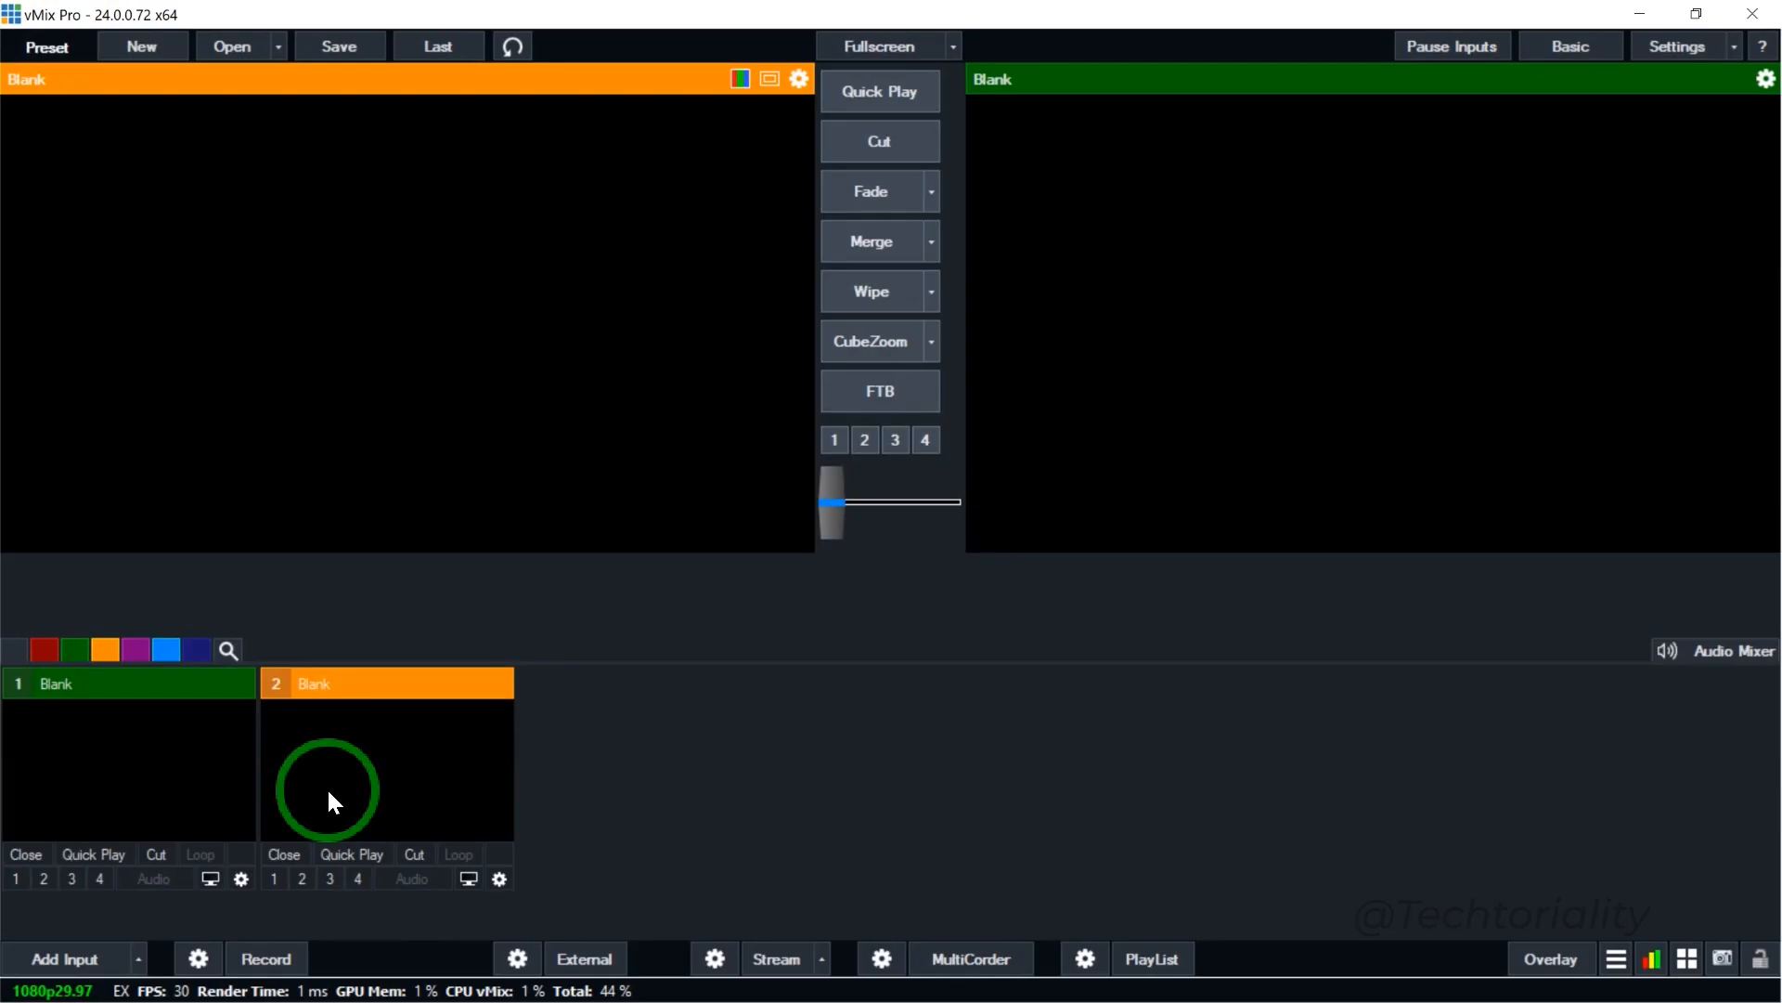
left_click(64, 950)
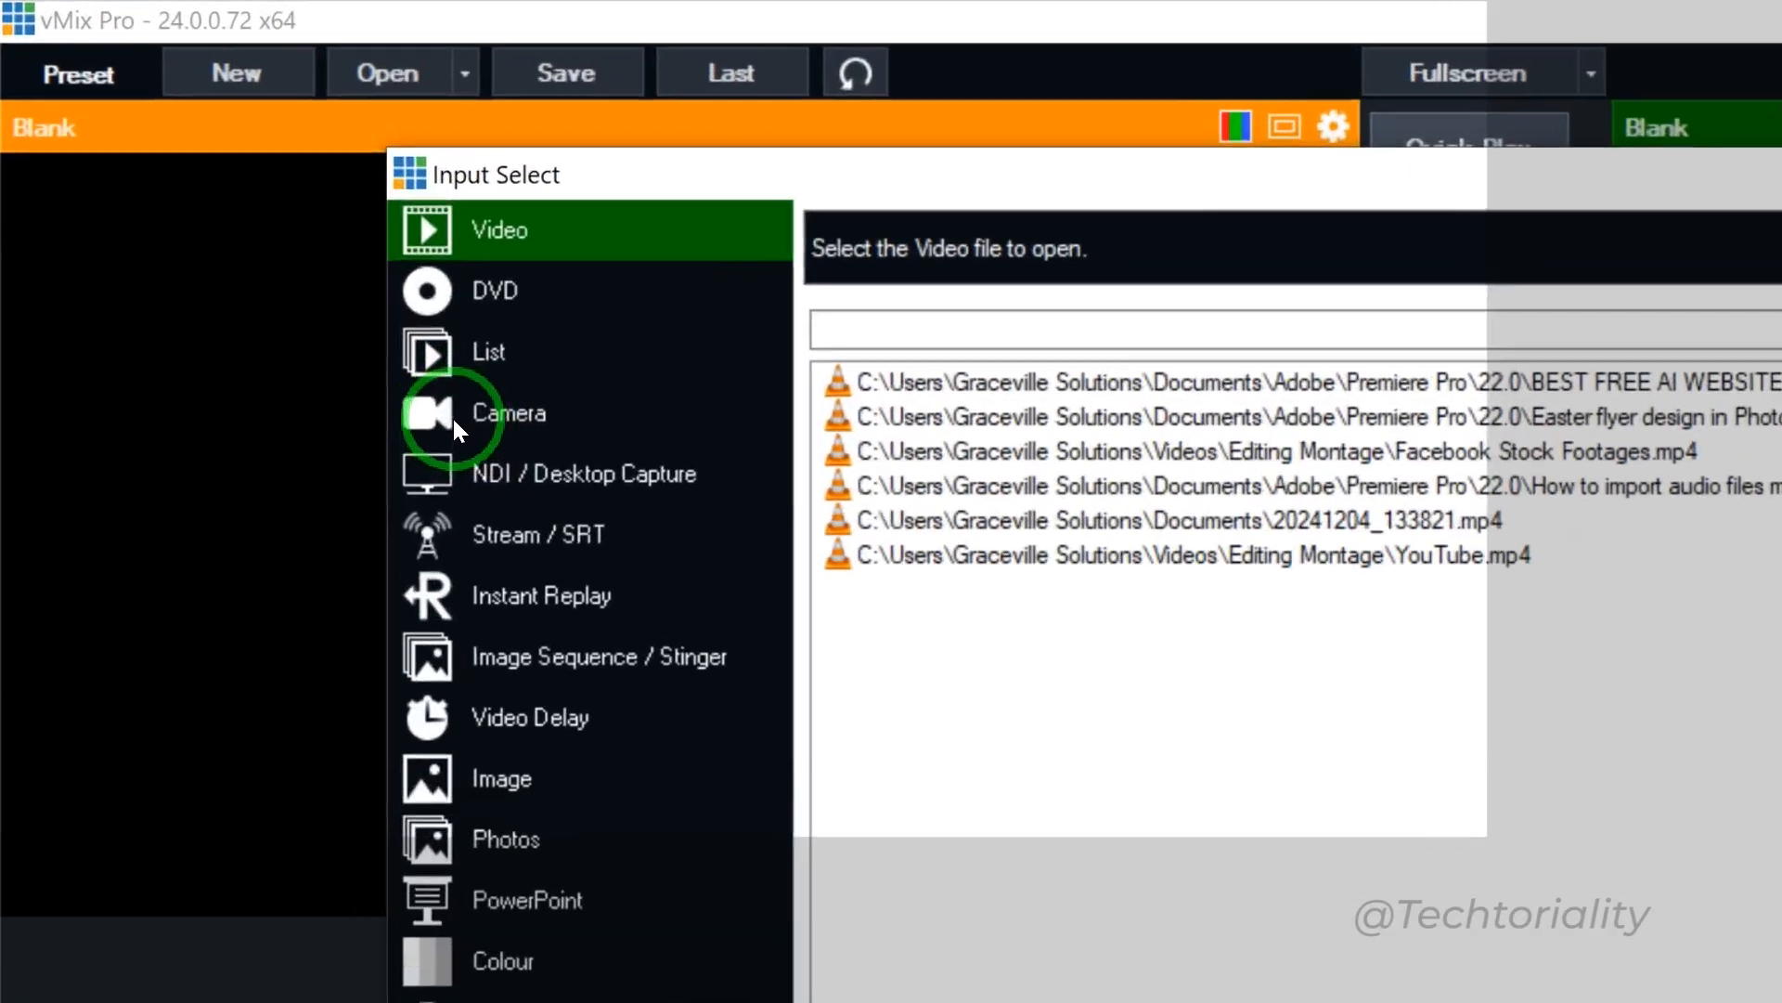
left_click(271, 252)
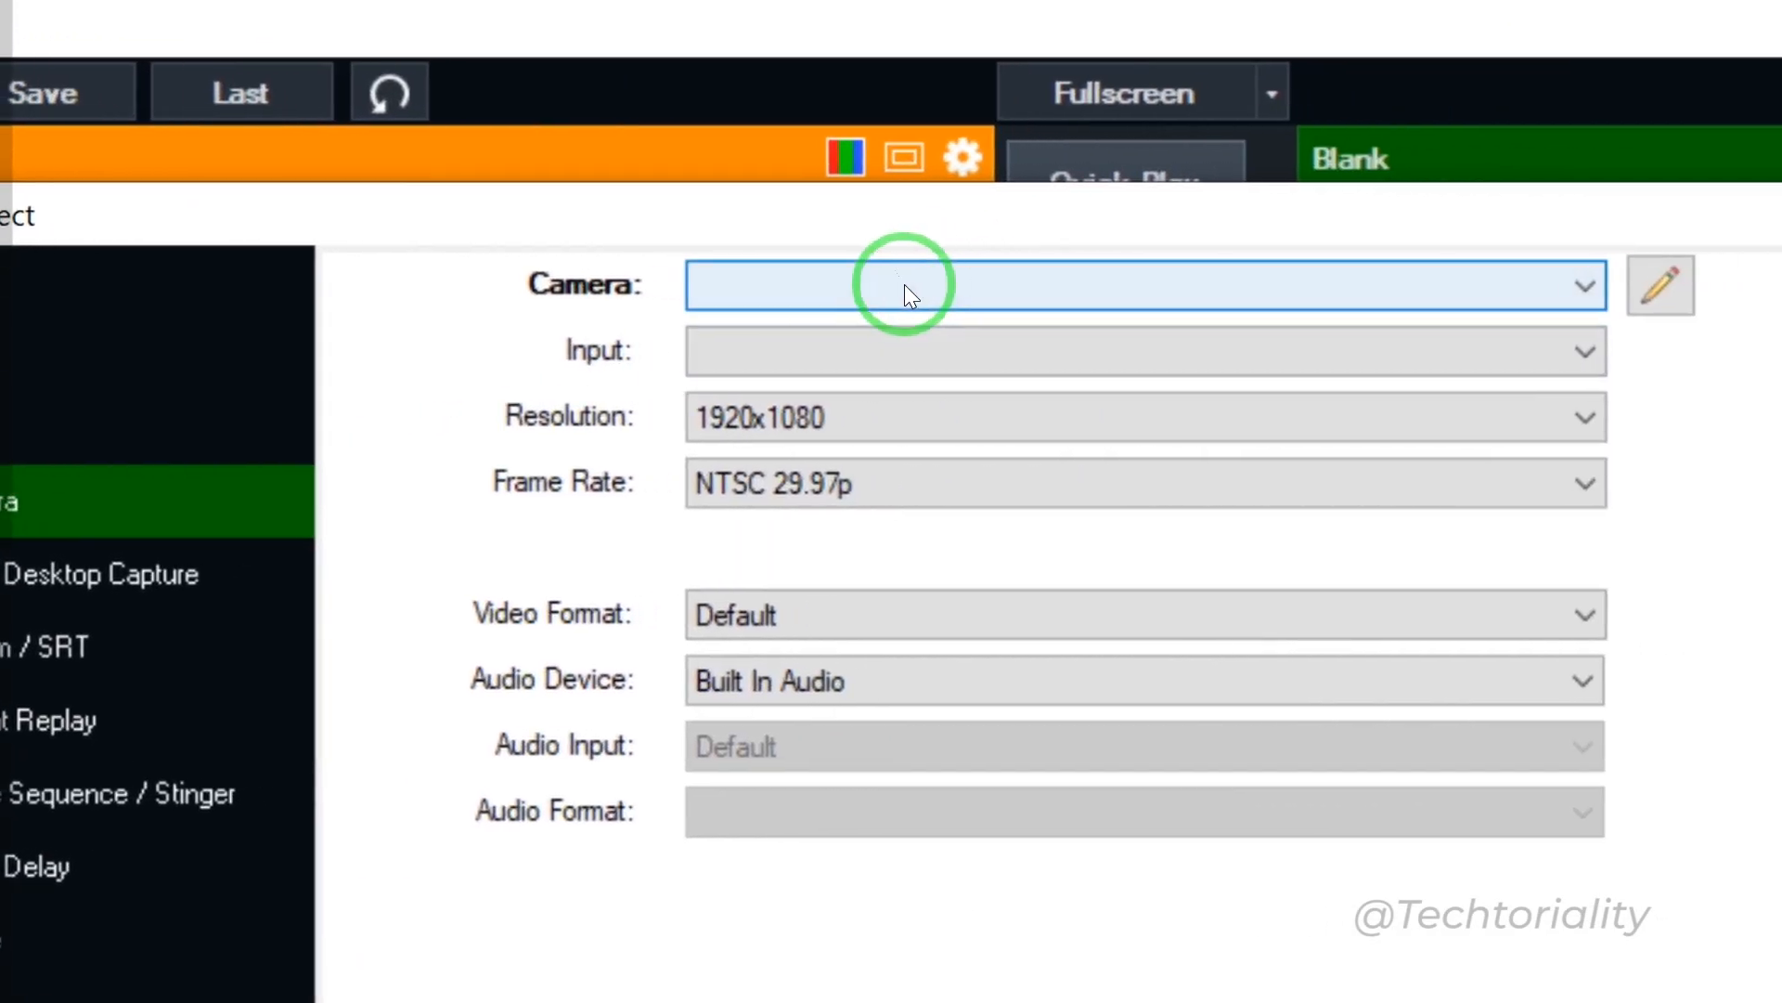
left_click(891, 284)
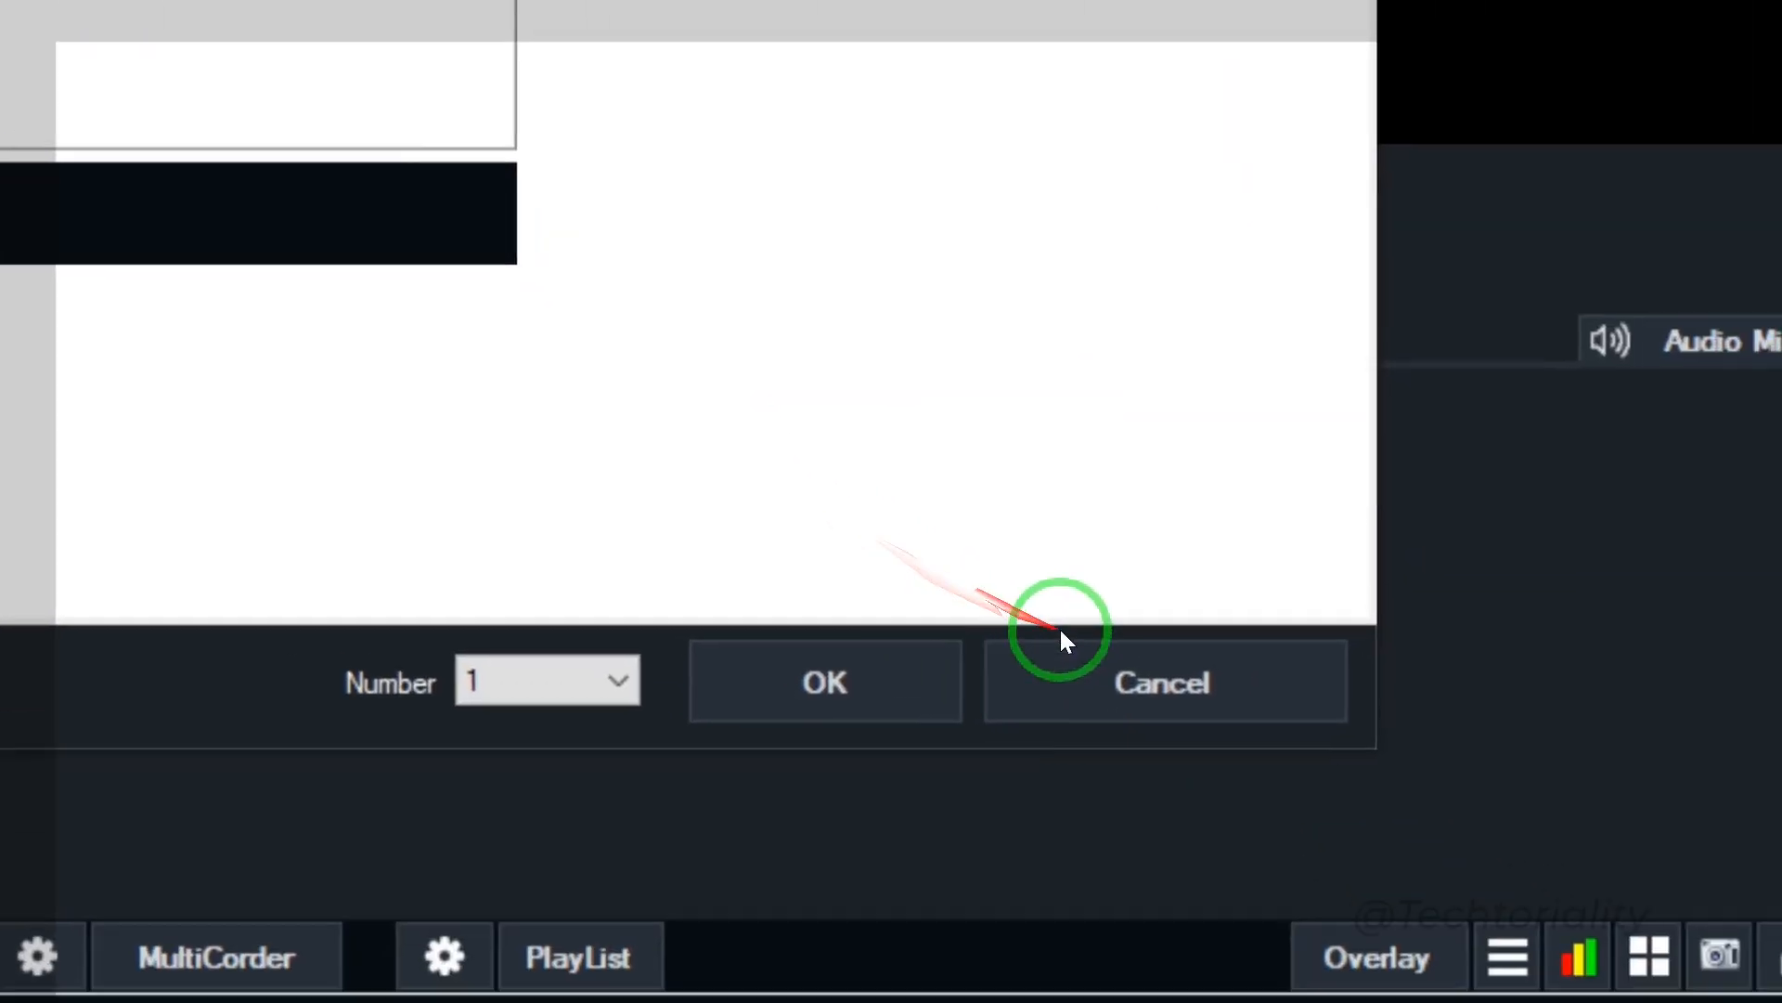
left_click(1061, 638)
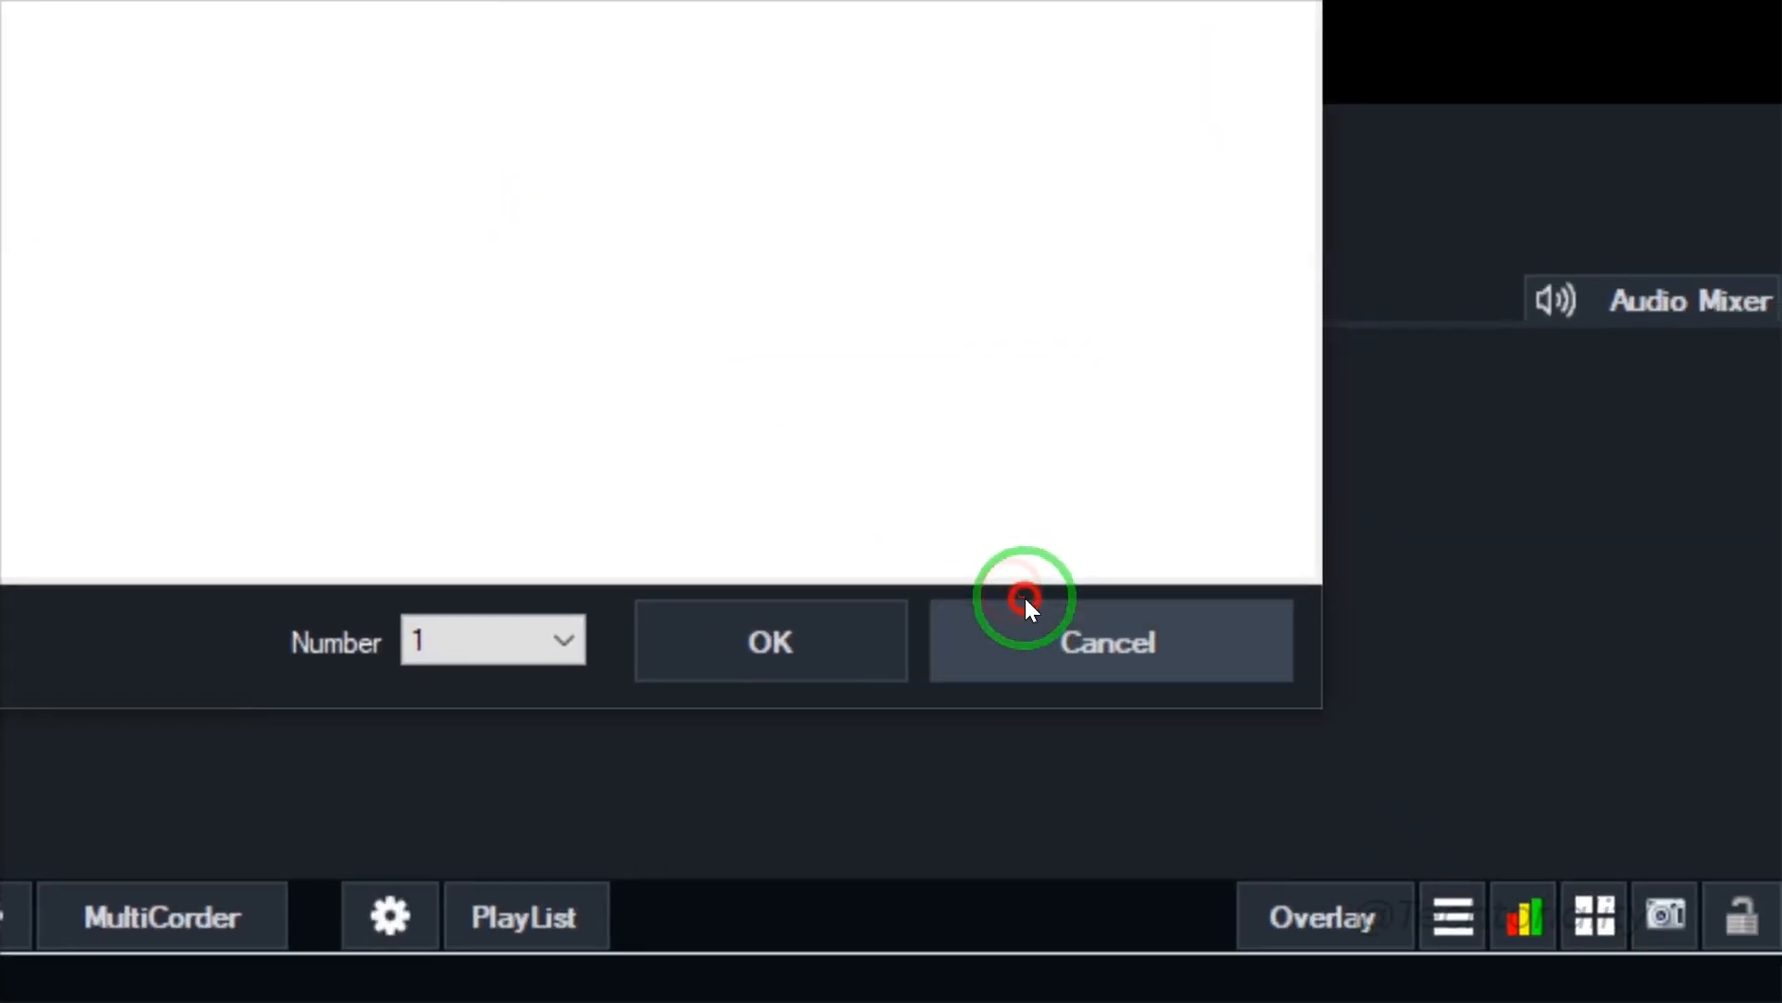
left_click(1030, 603)
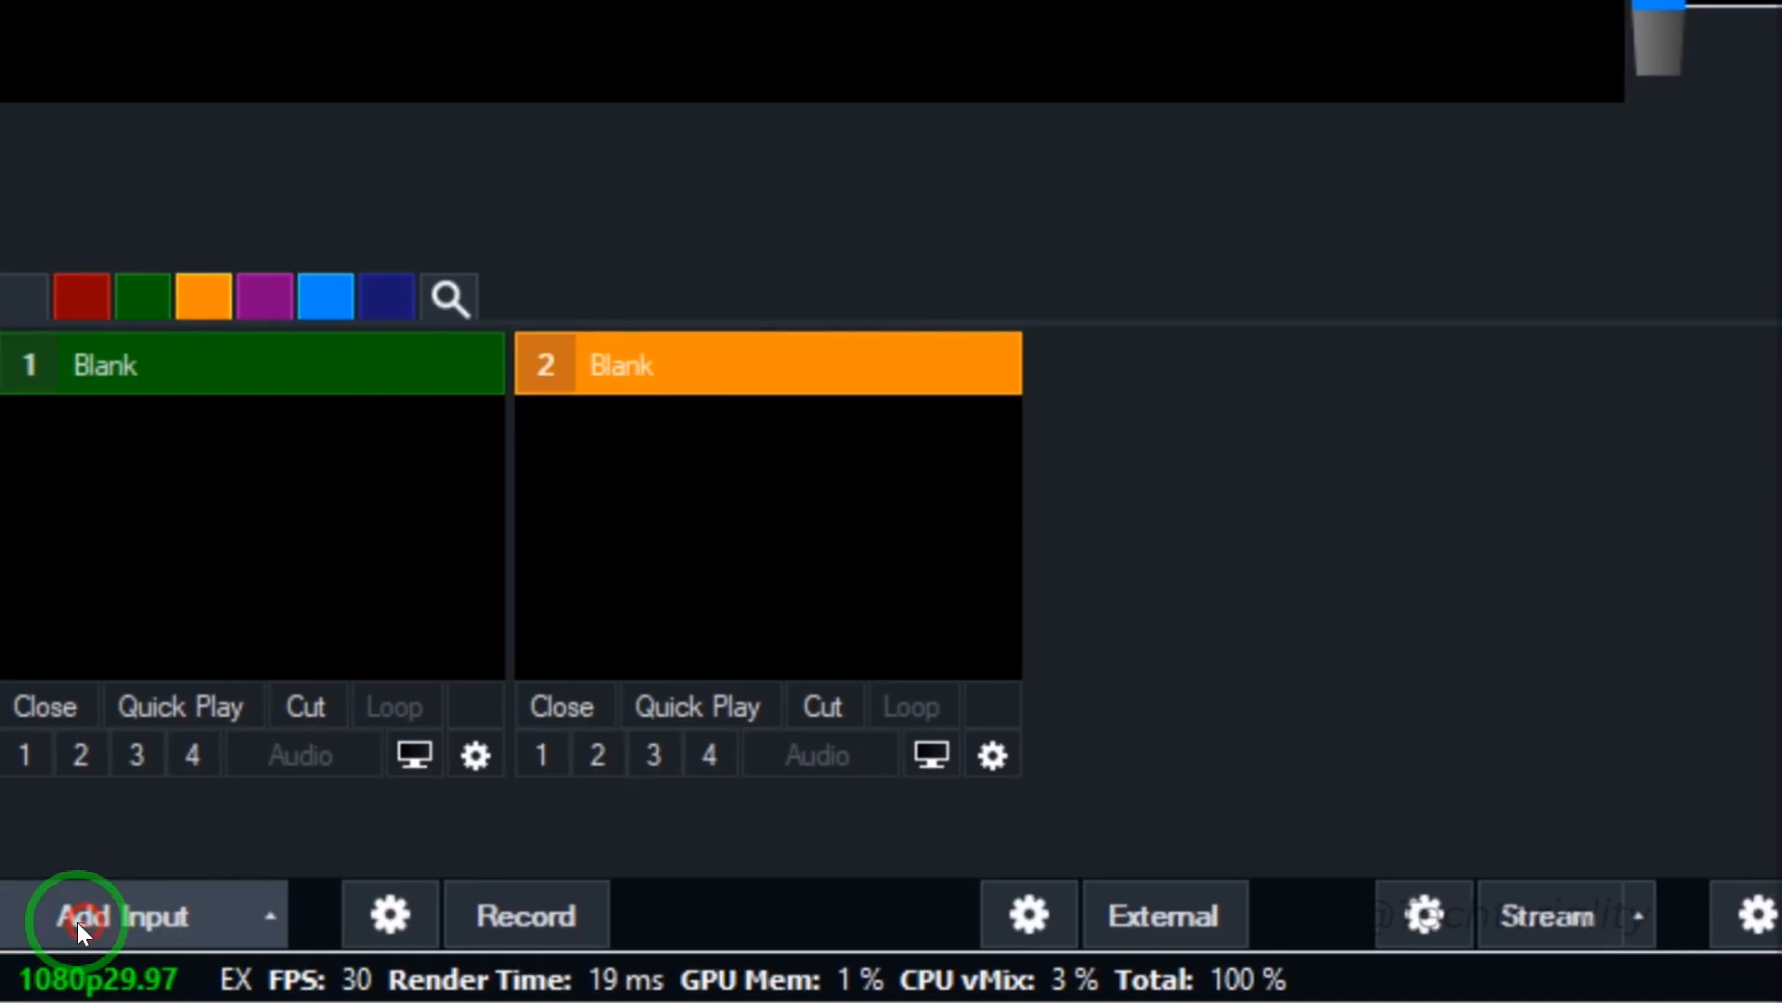
Add the video BEST FREE AI WEBSITE FOR HIGH QUALITY IMAGES, BETTER THAN MIDJOURNEY AND LEORNADO AI as an input and start playing it
left_click(78, 916)
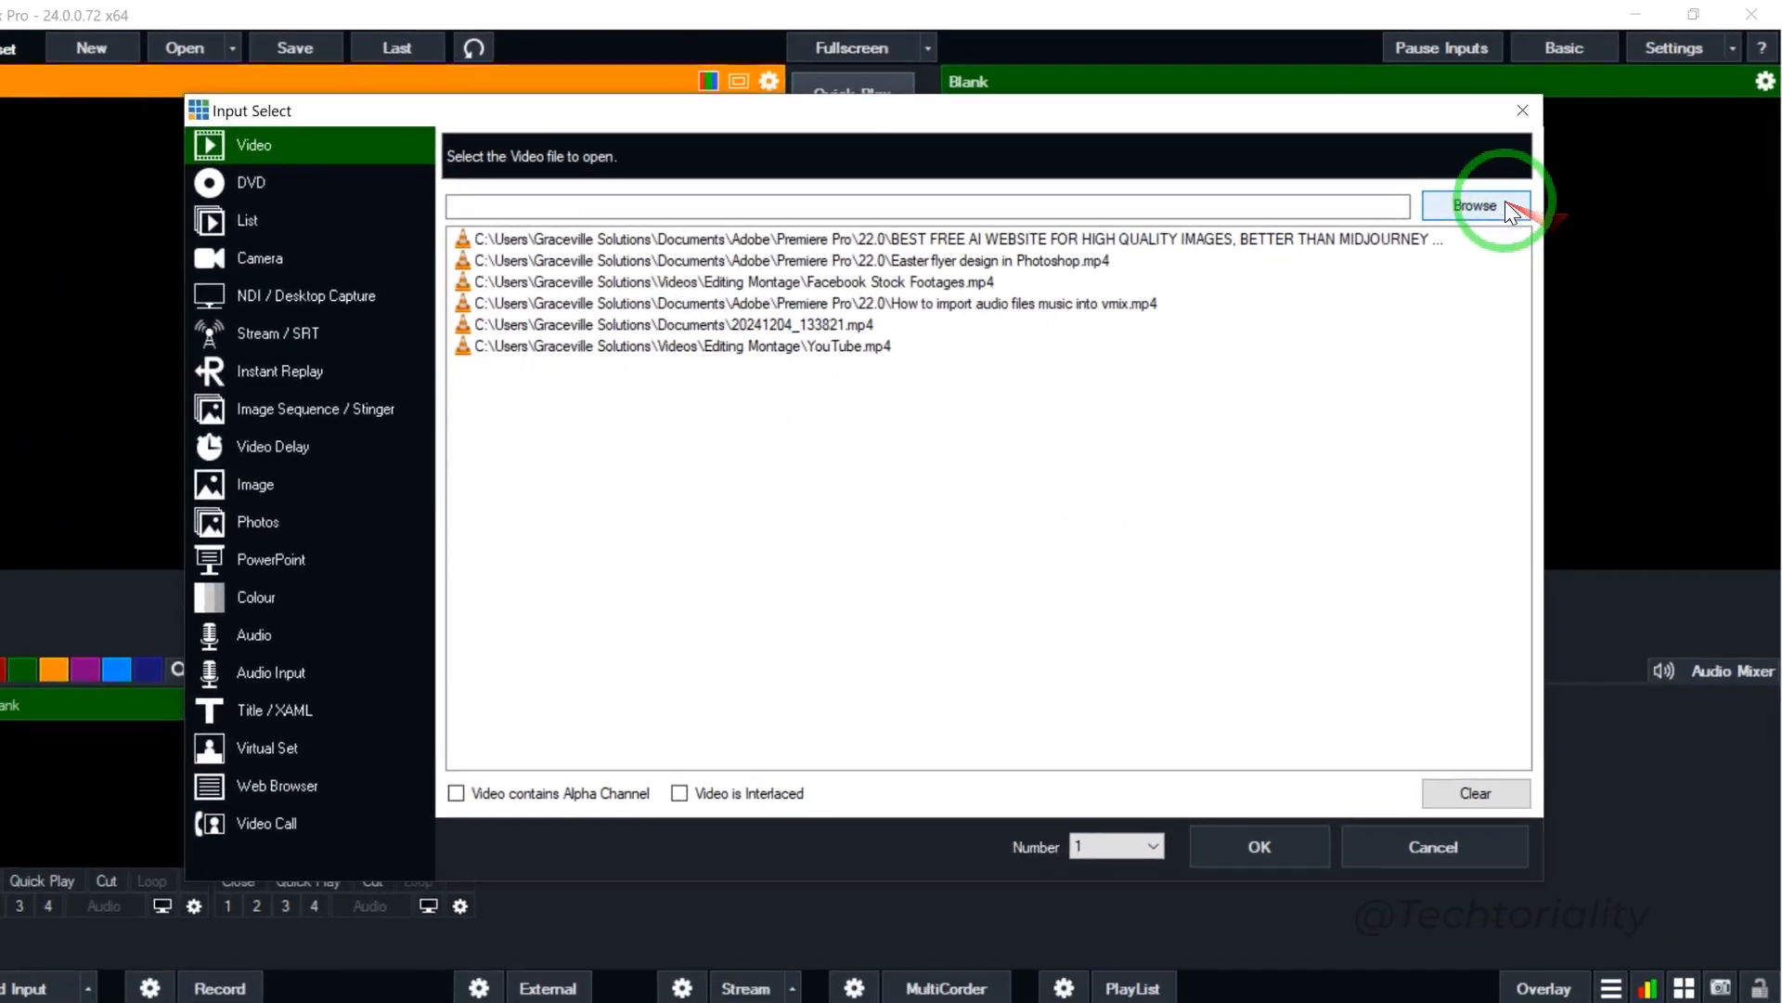
left_click(1504, 204)
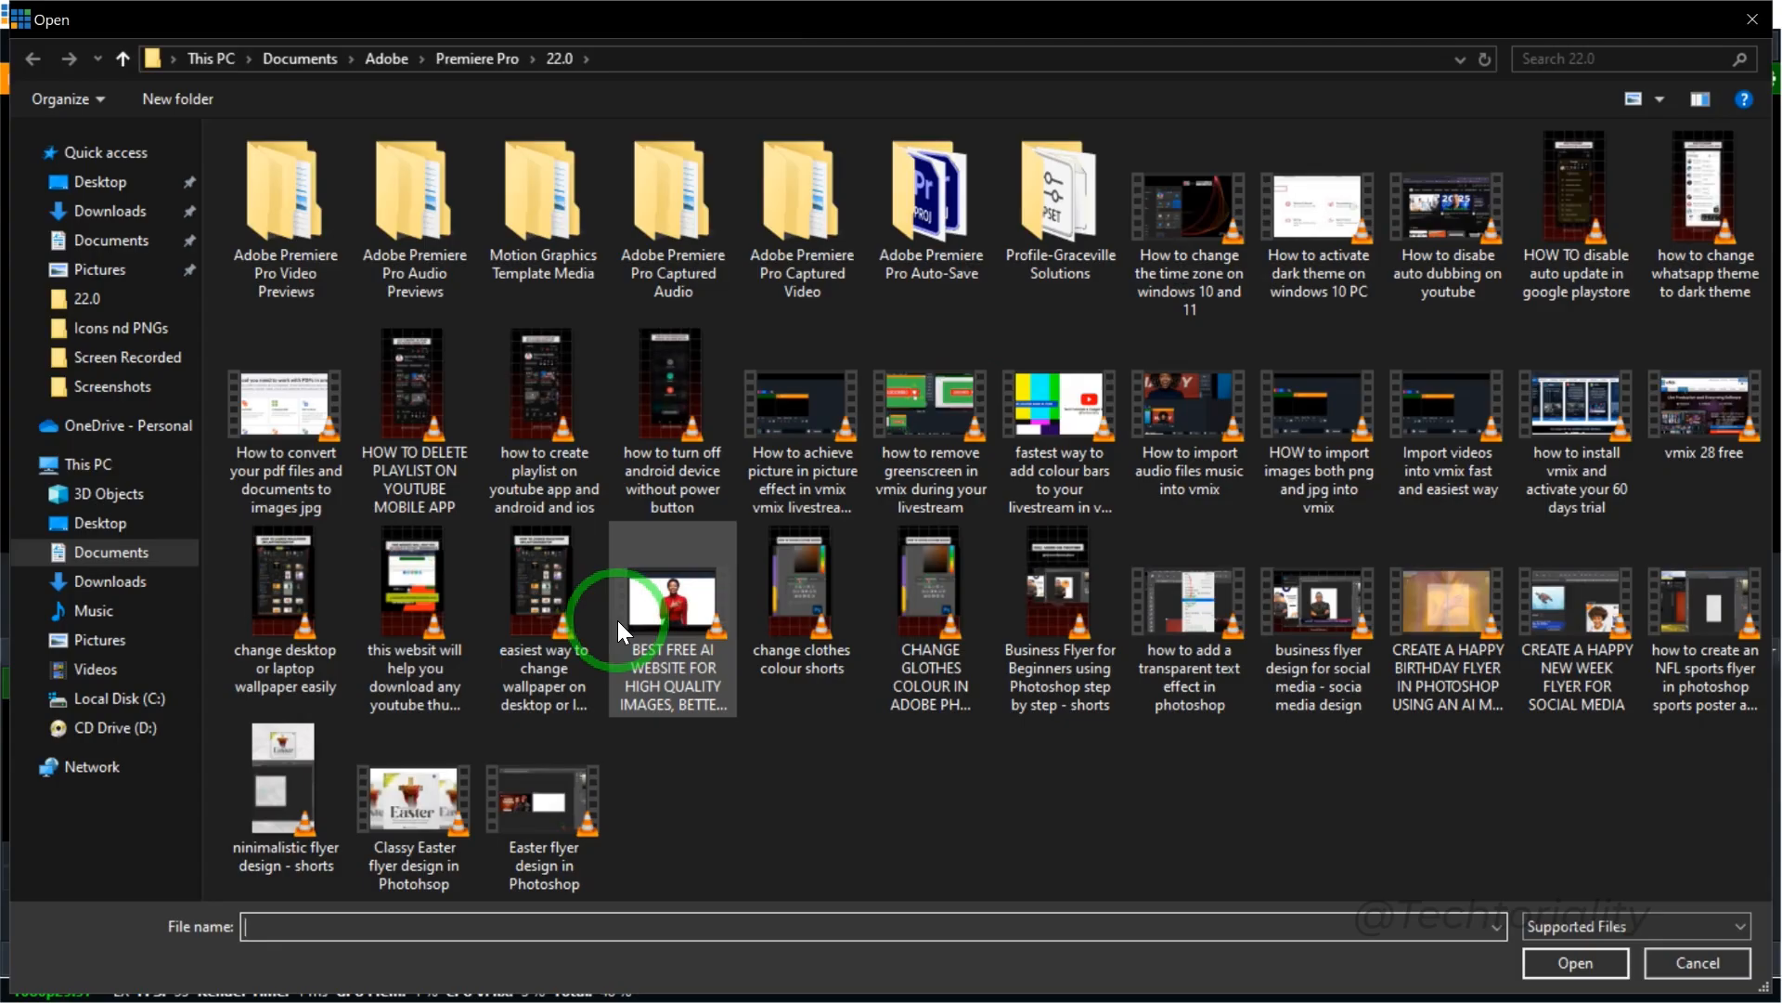
left_click(646, 610)
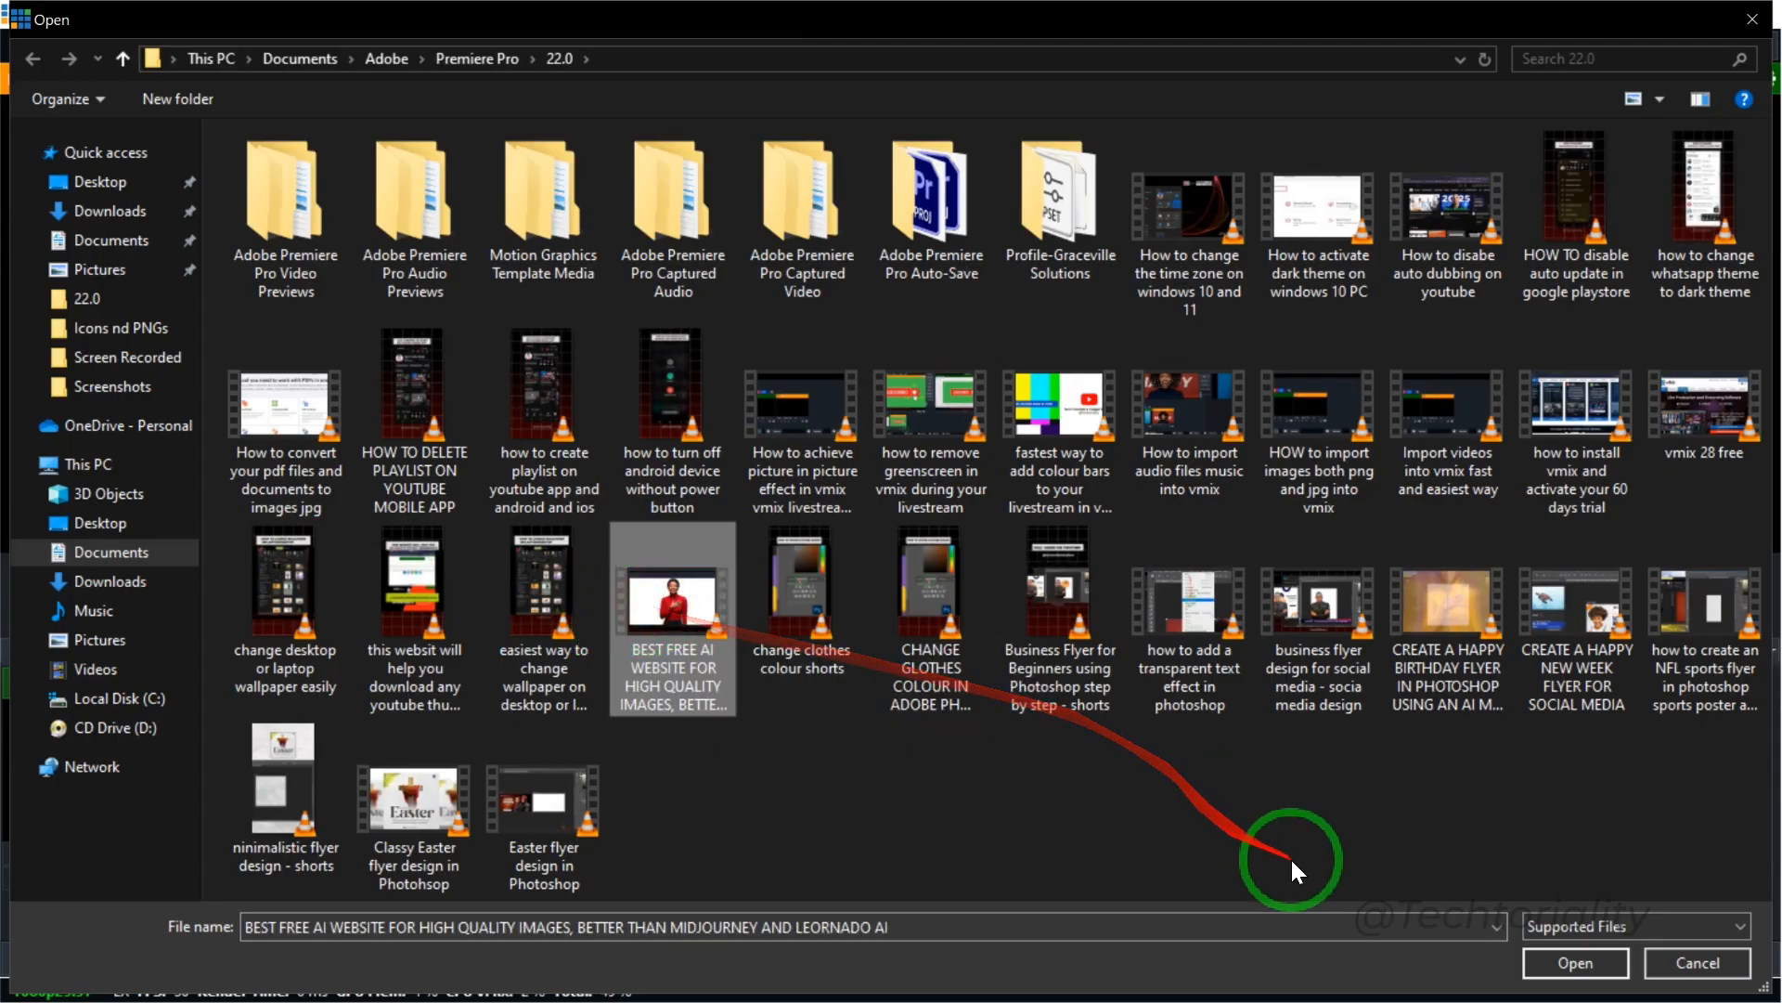
left_click(1532, 957)
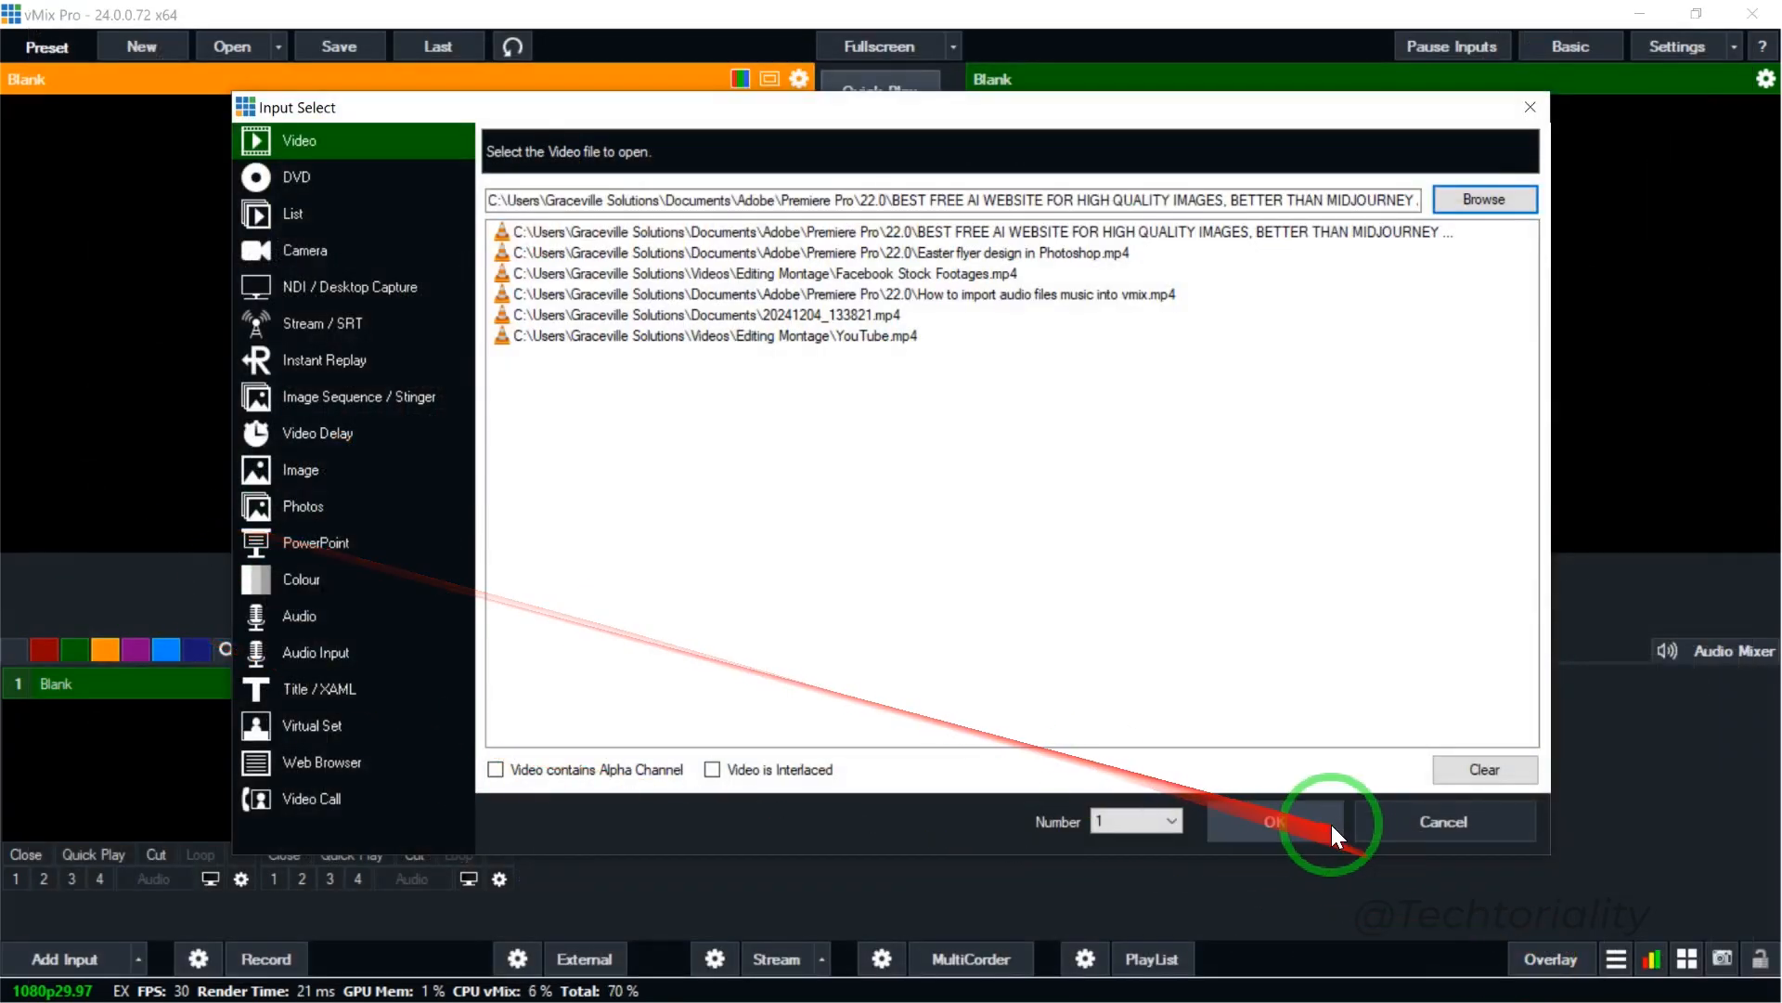
left_click(1330, 815)
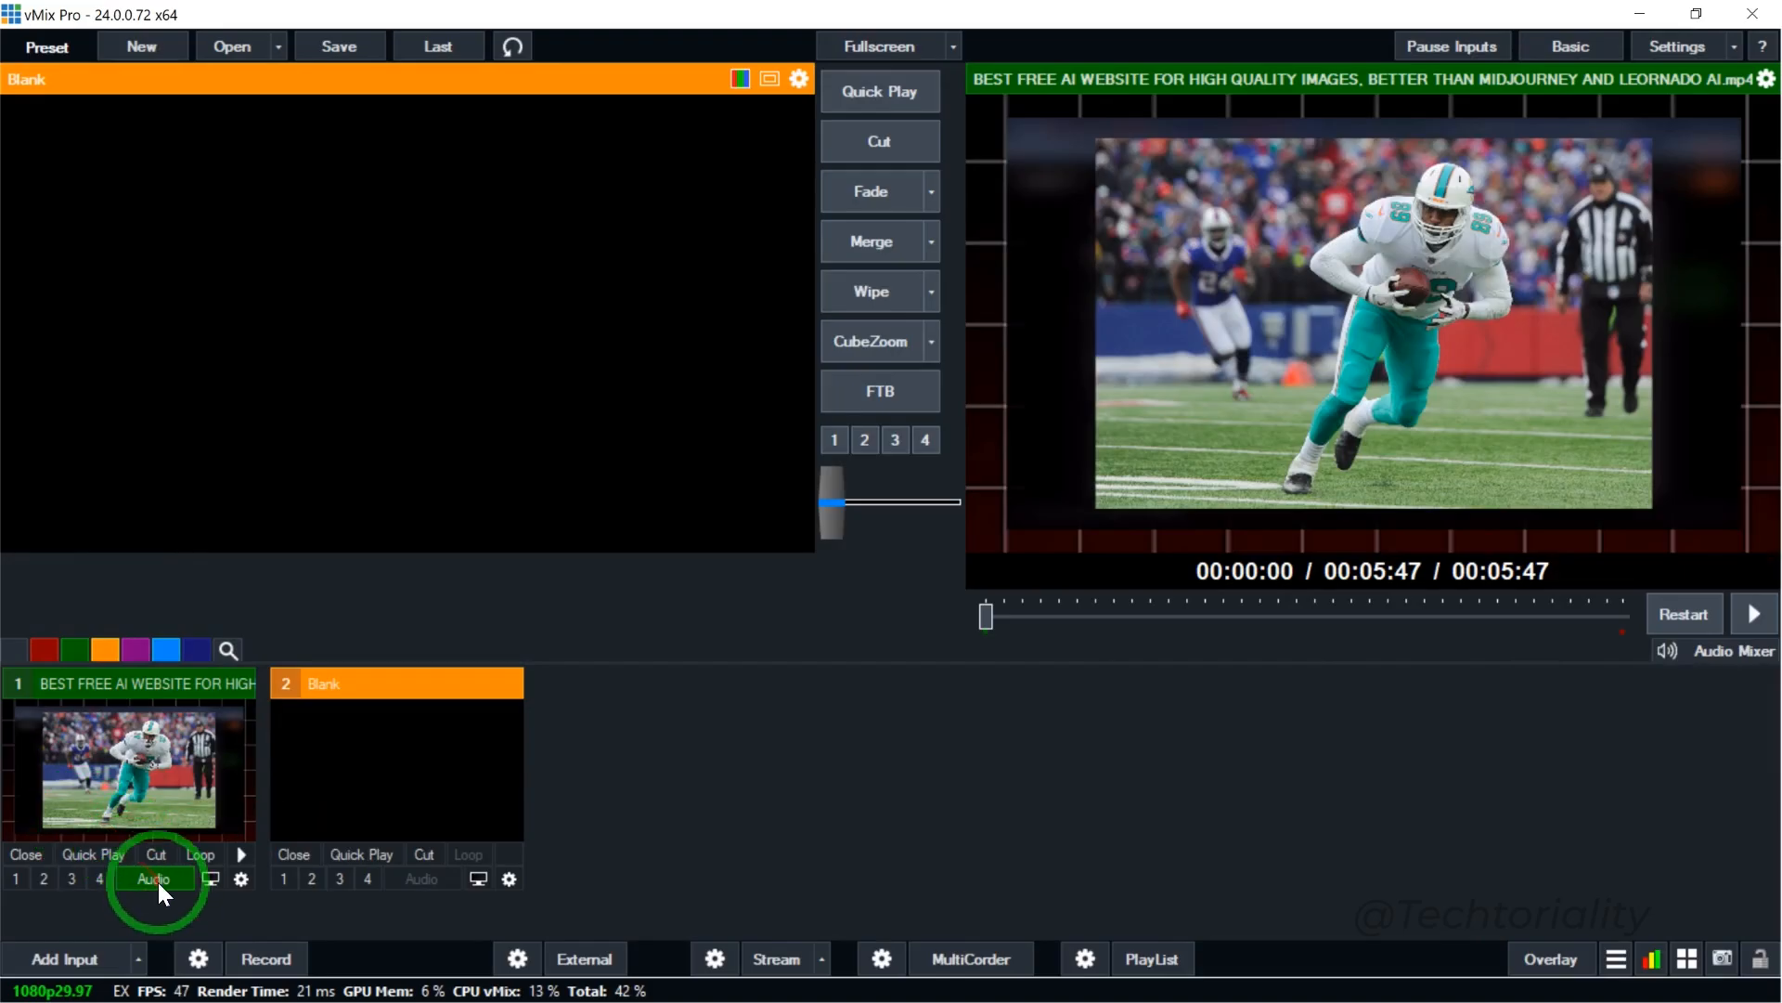
left_click(241, 854)
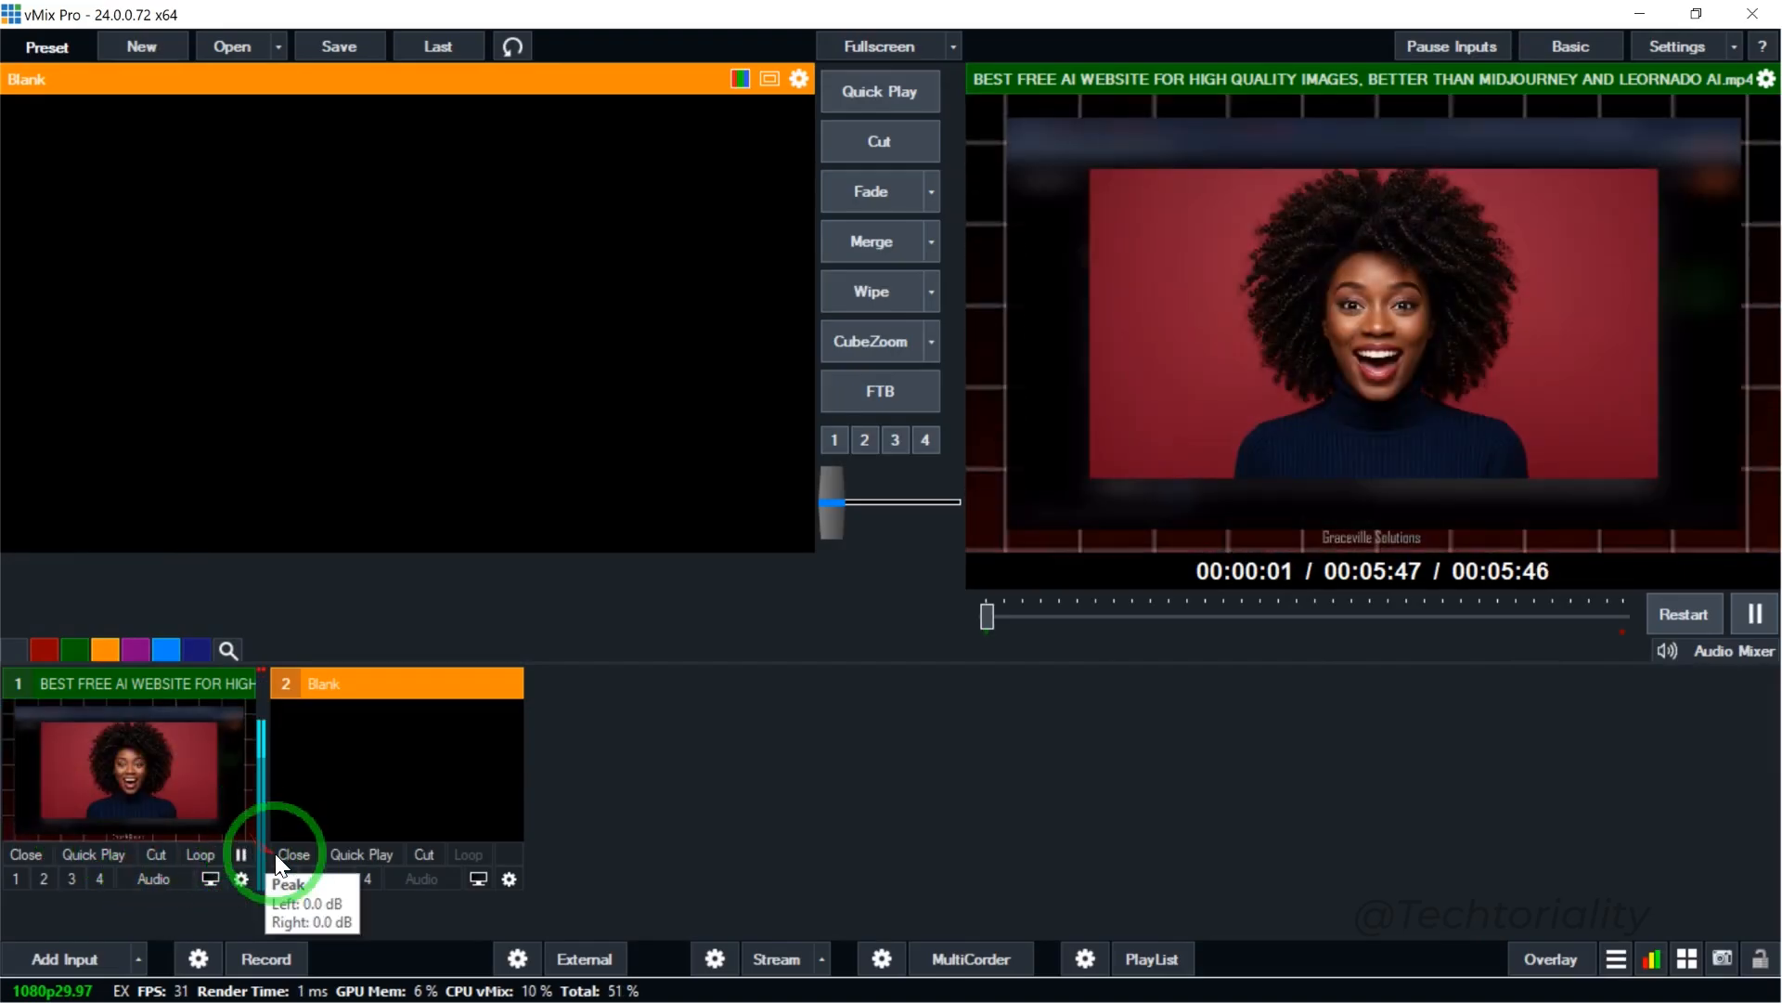
Add Facebook Stock Footages.mp4 from the recent video files as the second input
left_click(80, 958)
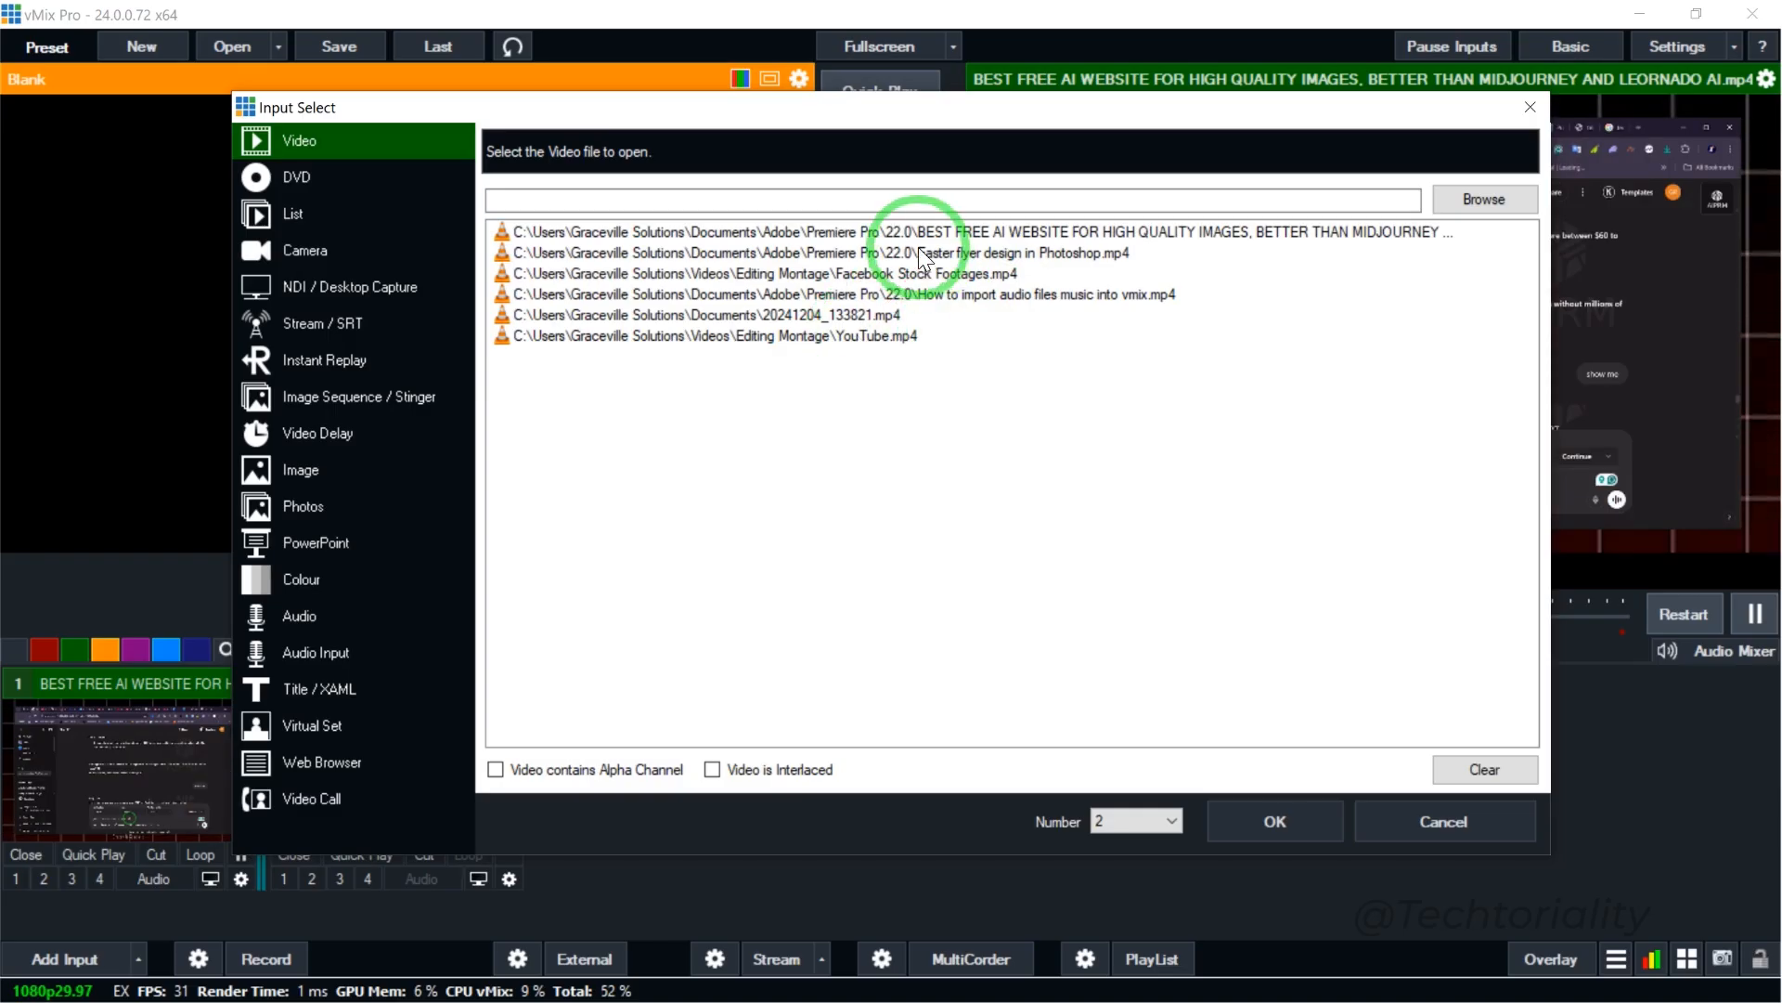
left_click(782, 338)
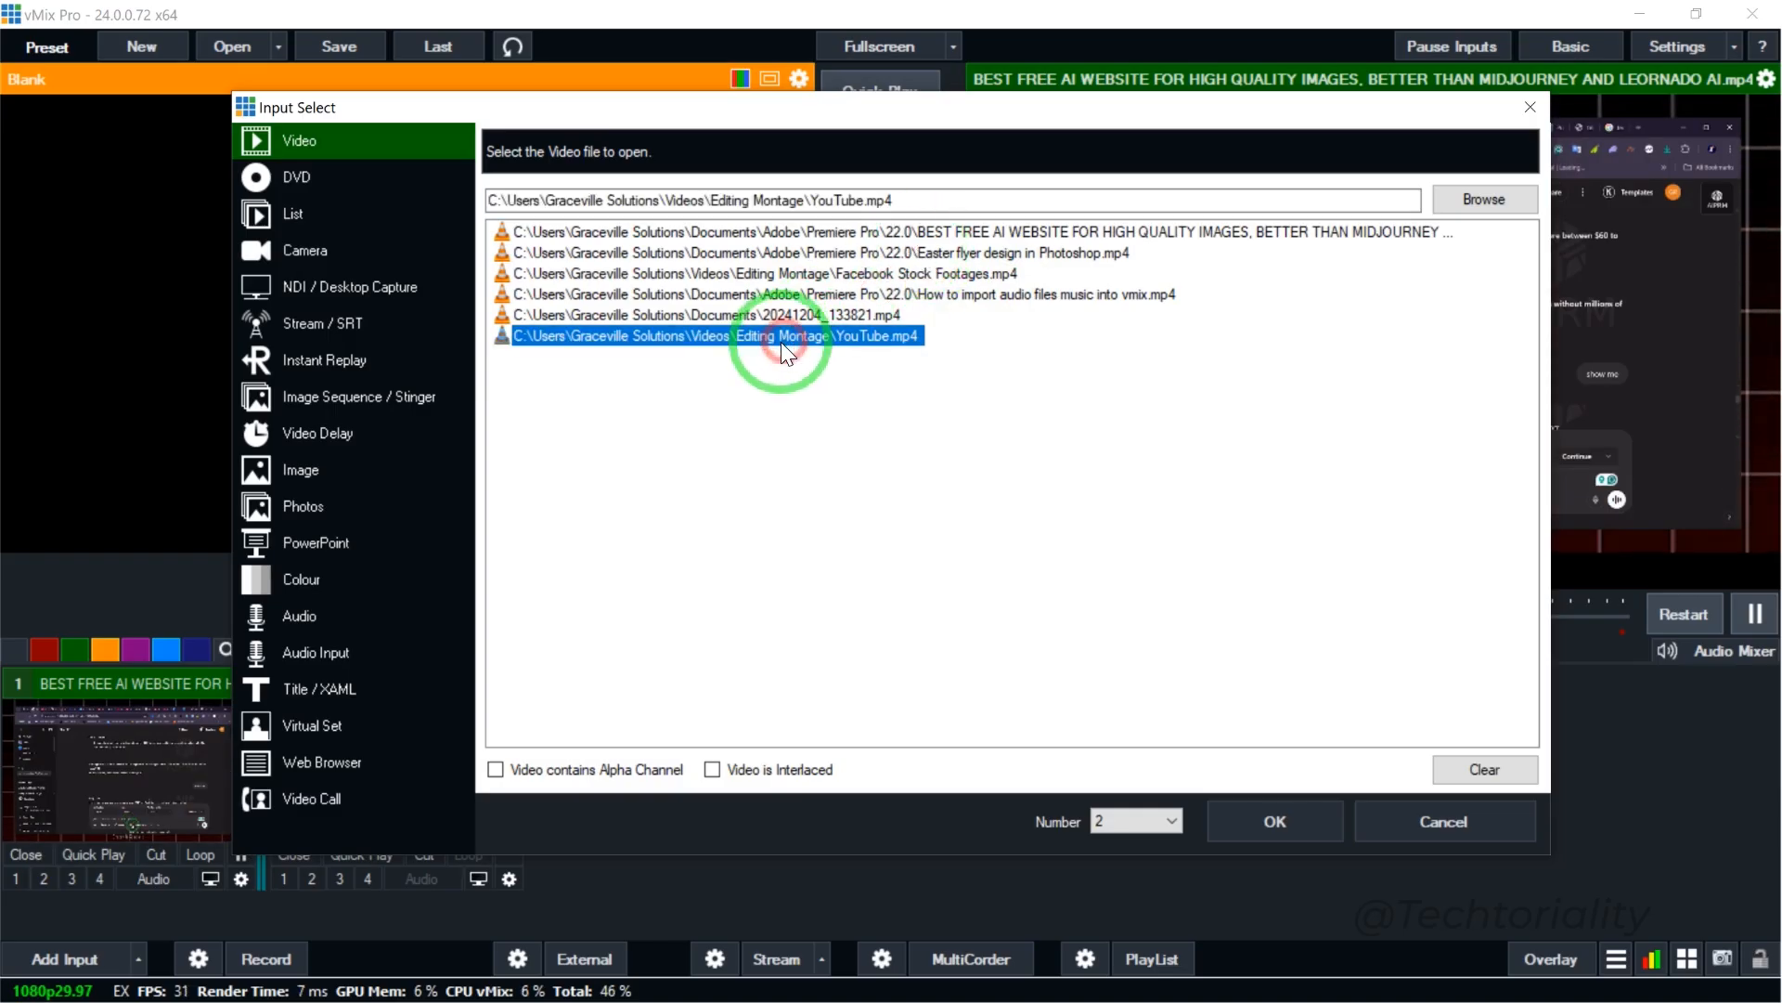
left_click(808, 273)
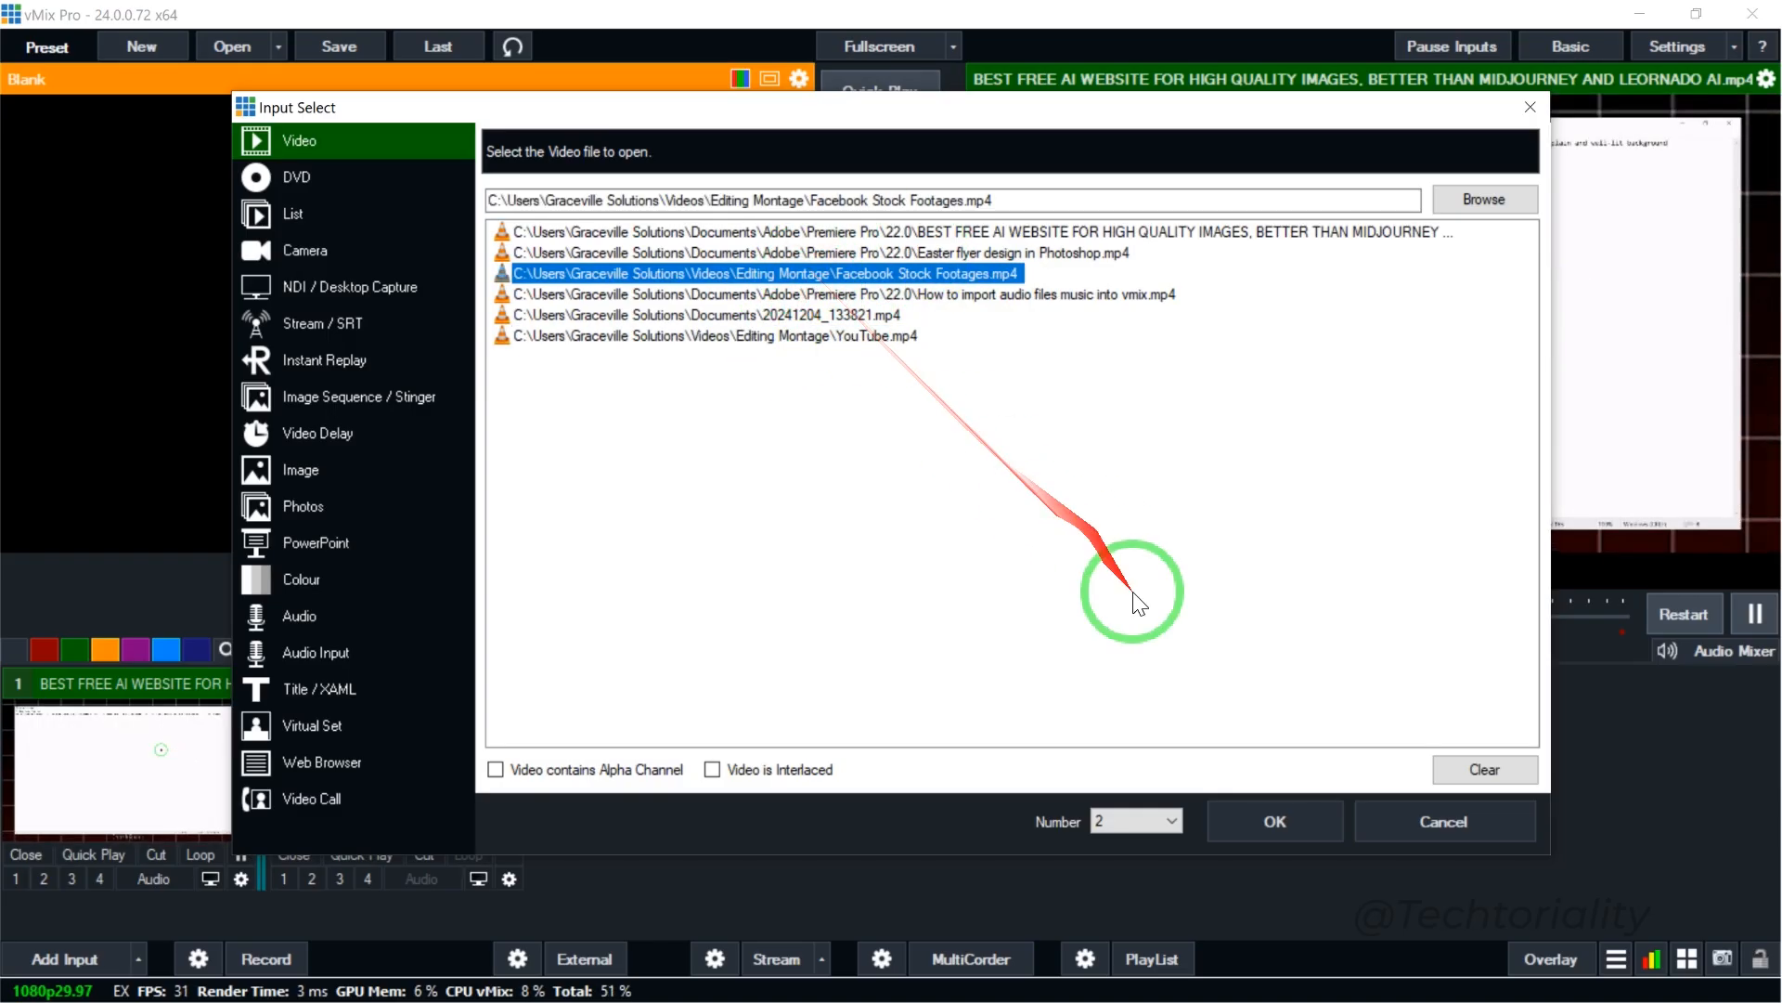
left_click(1272, 821)
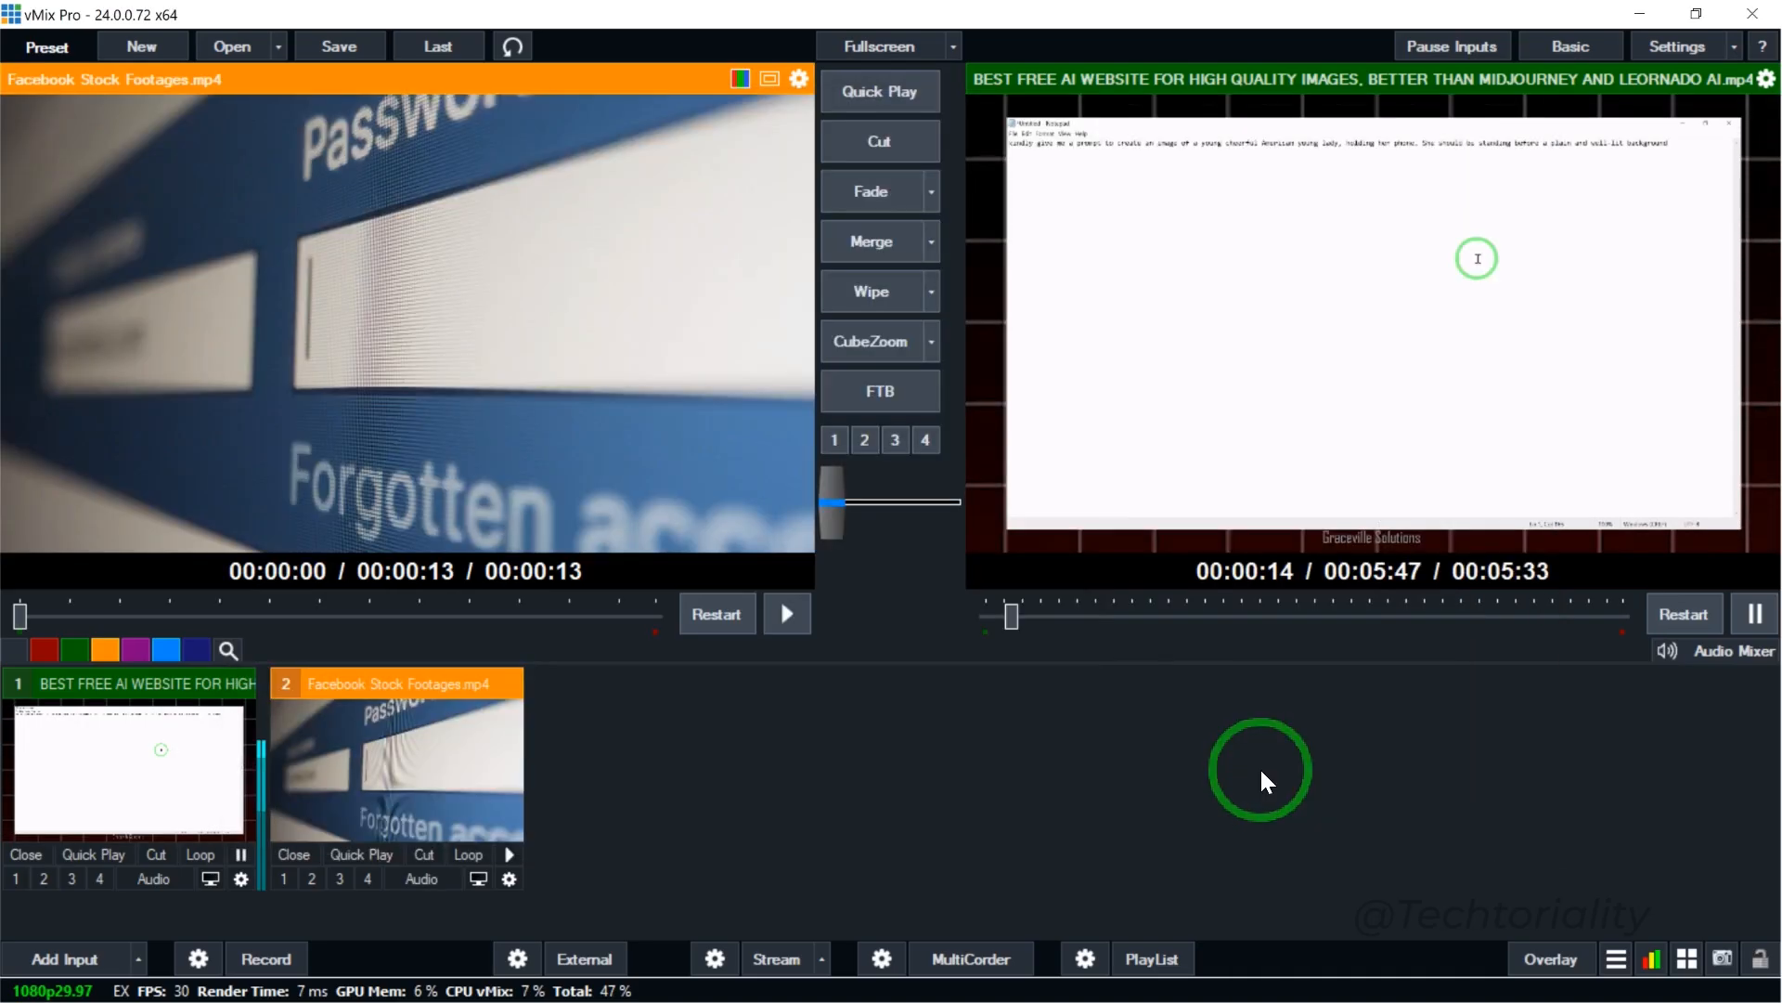
Turn on looping for both video inputs and start playing Facebook Stock Footages.mp4
left_click(210, 854)
left_click(470, 854)
left_click(510, 854)
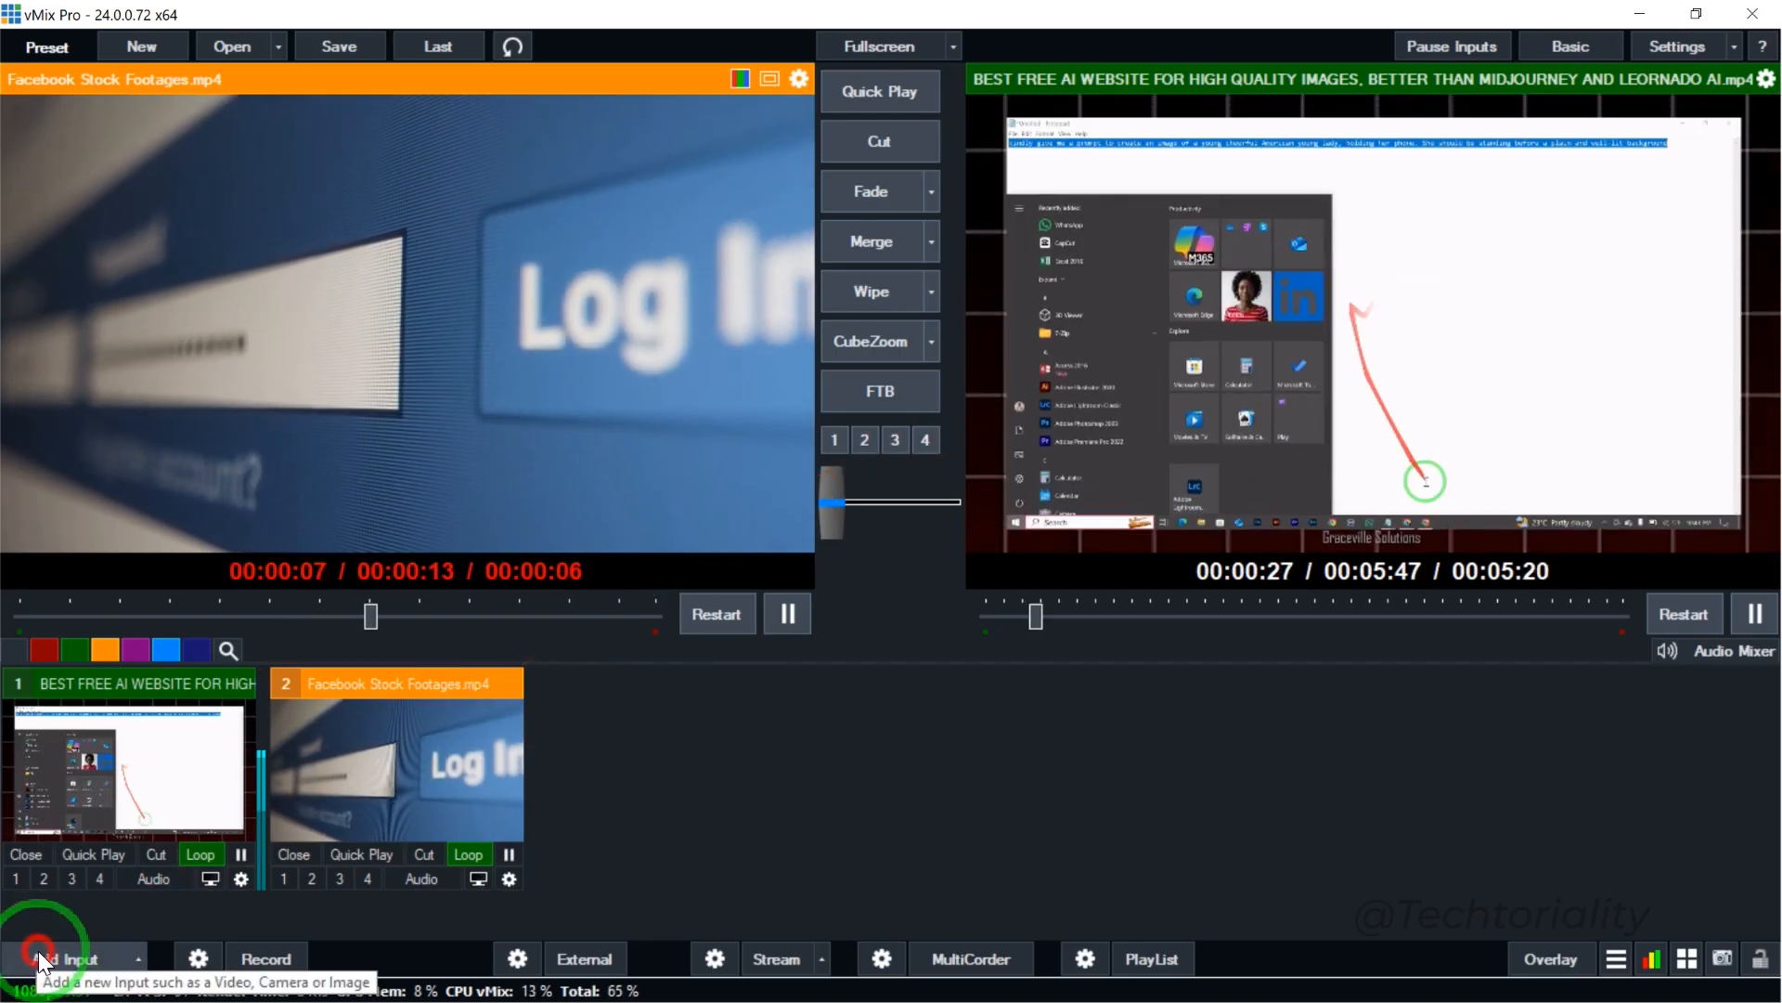
Add the image HOW TO CHANGE TIME ZONE ON WINDOWS 10 from the Pictures folder as a third input and show it in the preview
left_click(40, 960)
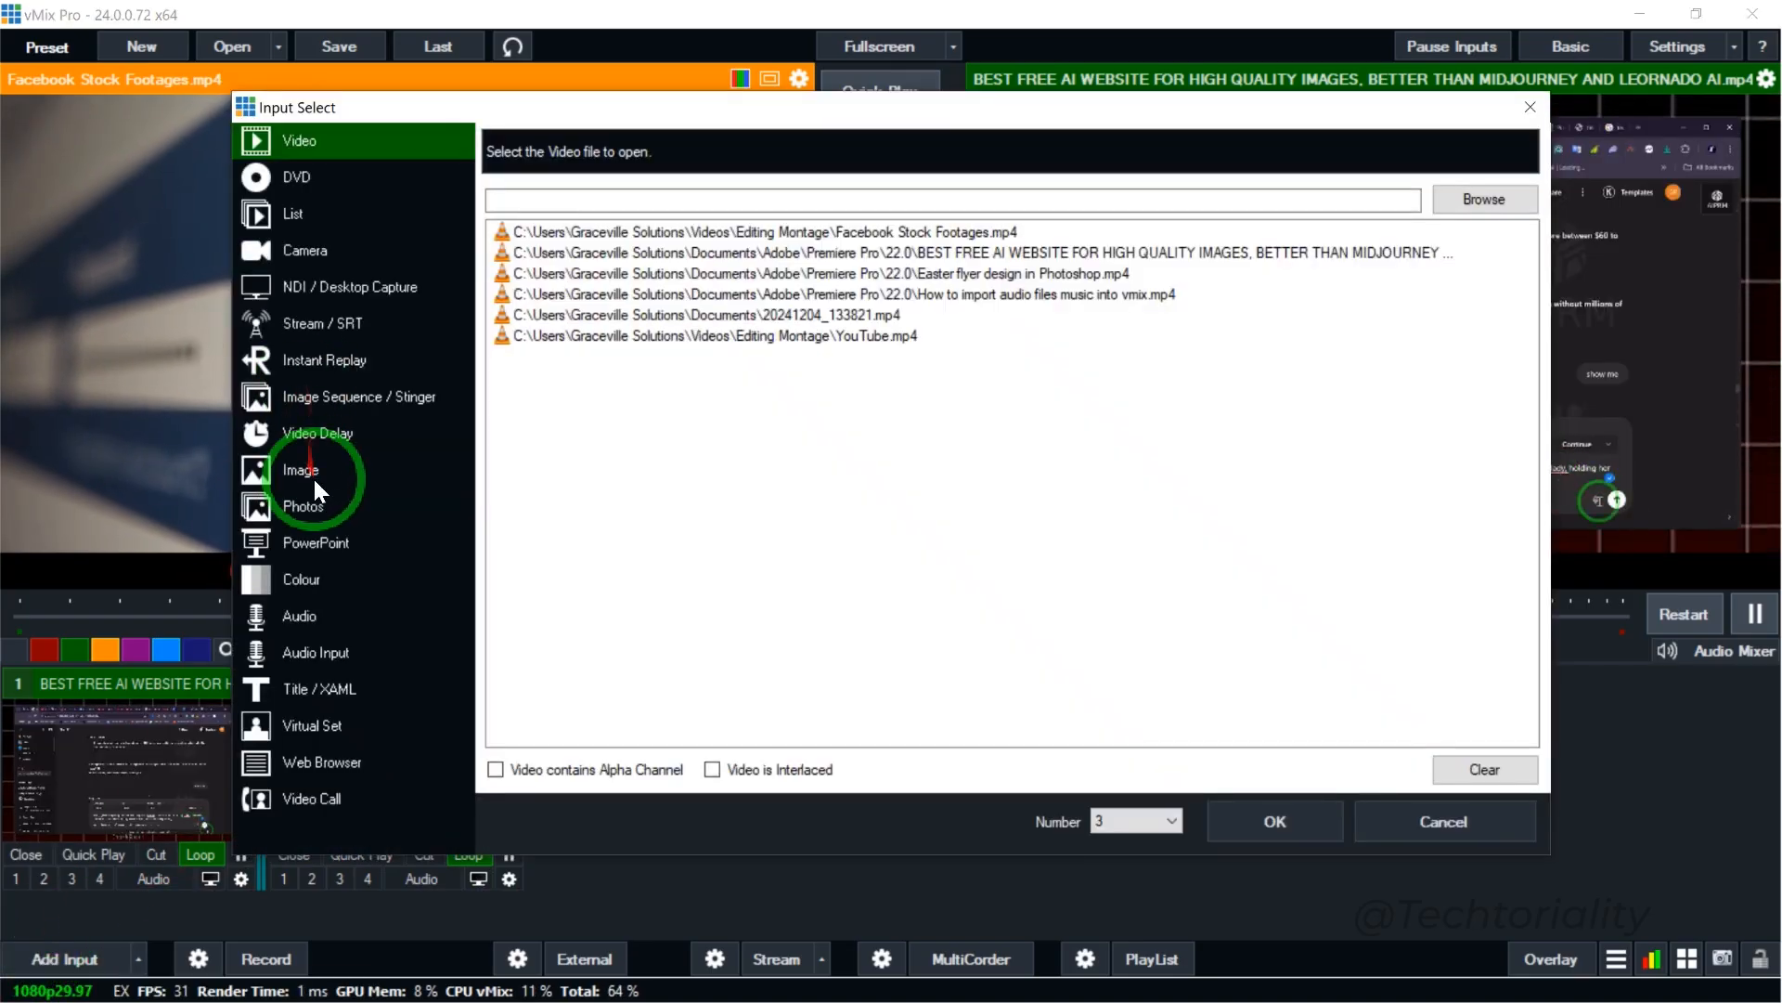
left_click(314, 475)
left_click(1483, 199)
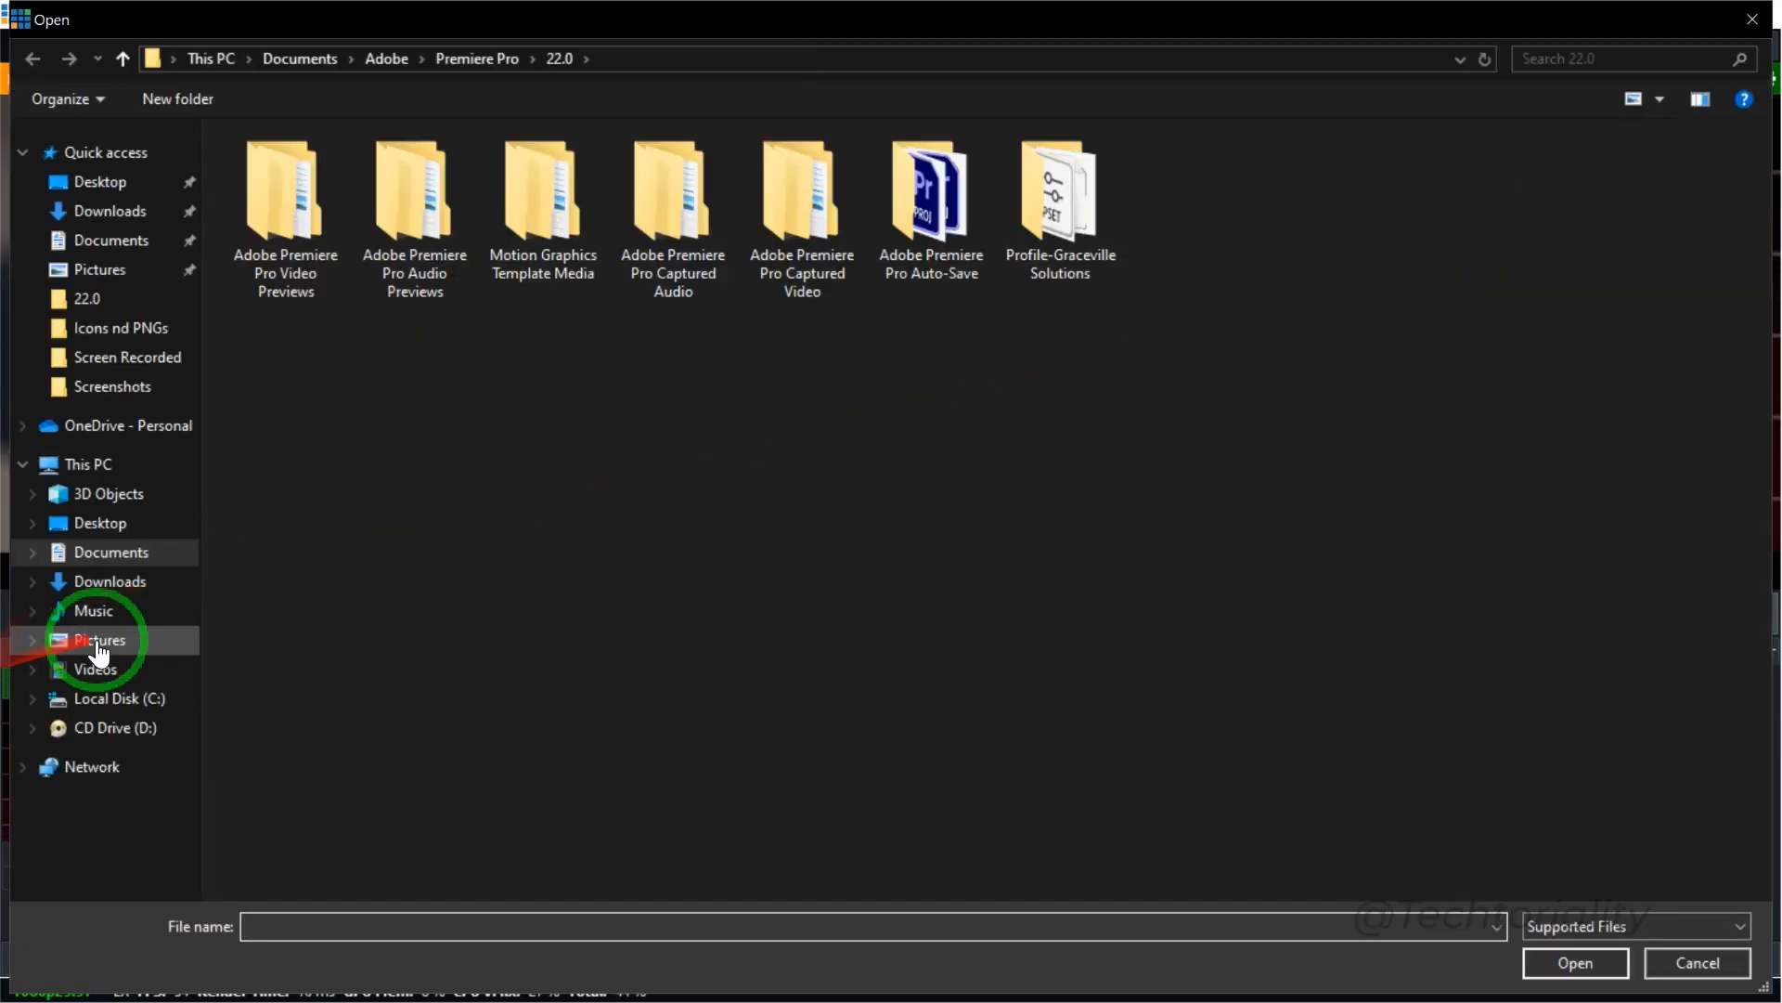
left_click(100, 645)
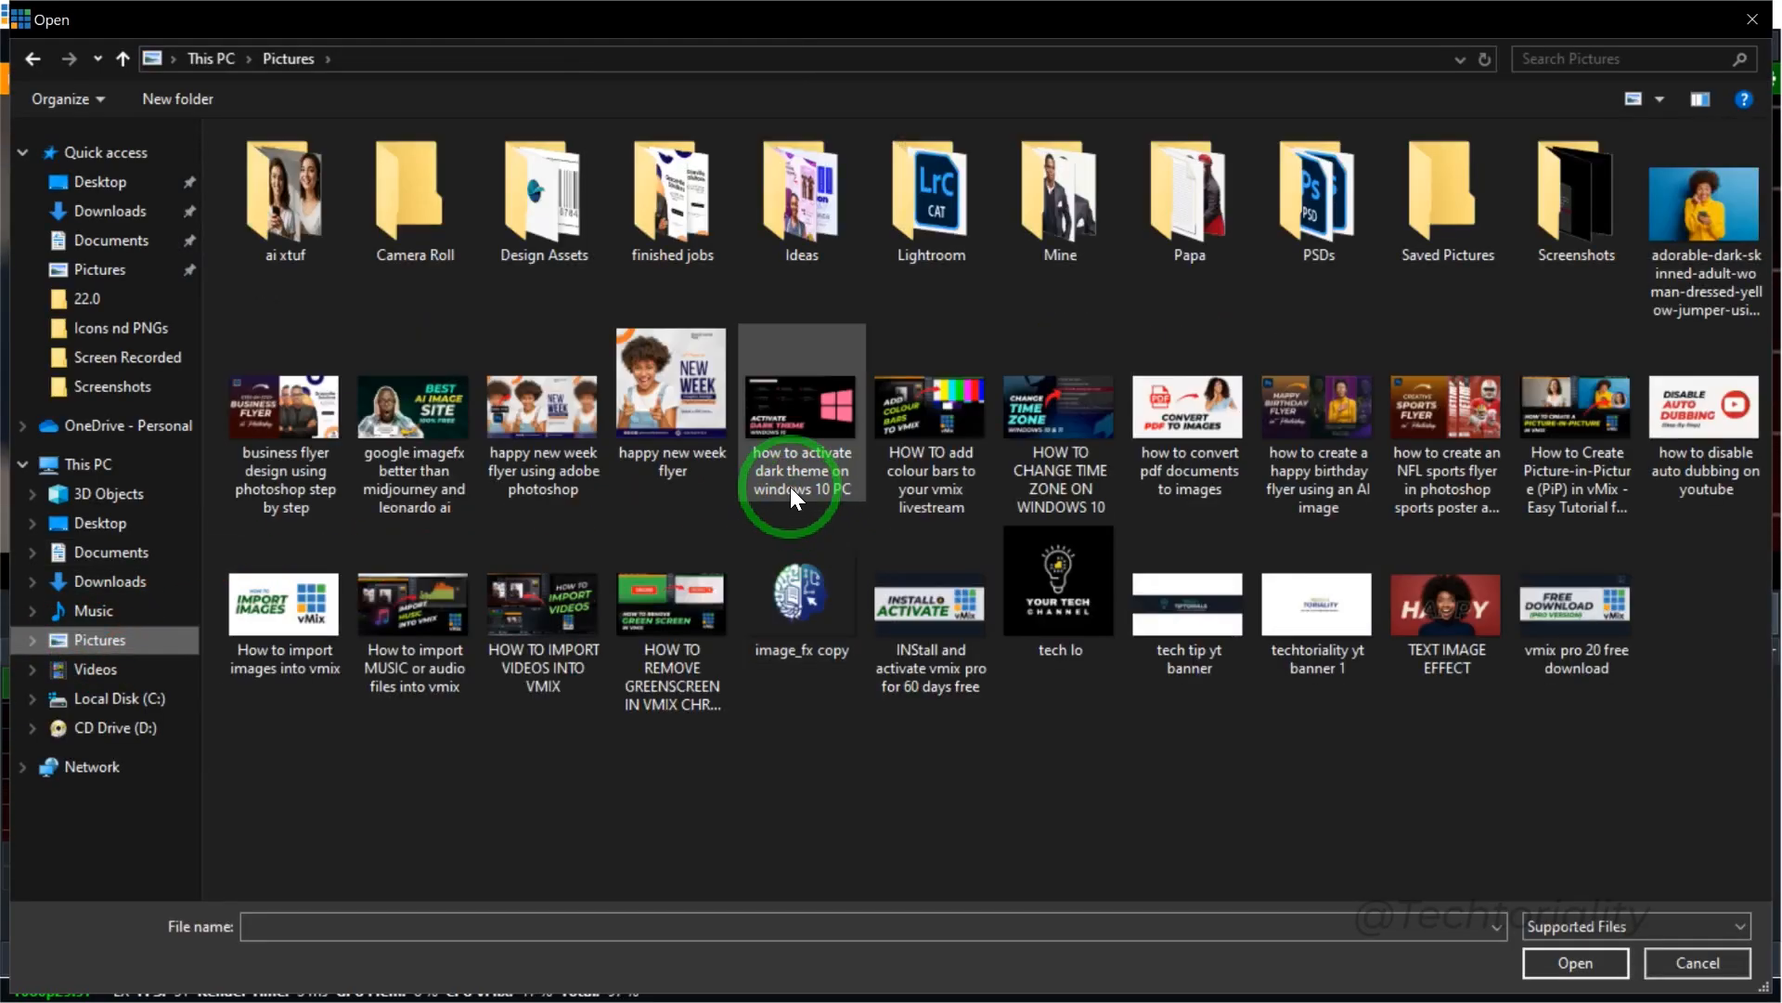
double_click(1067, 437)
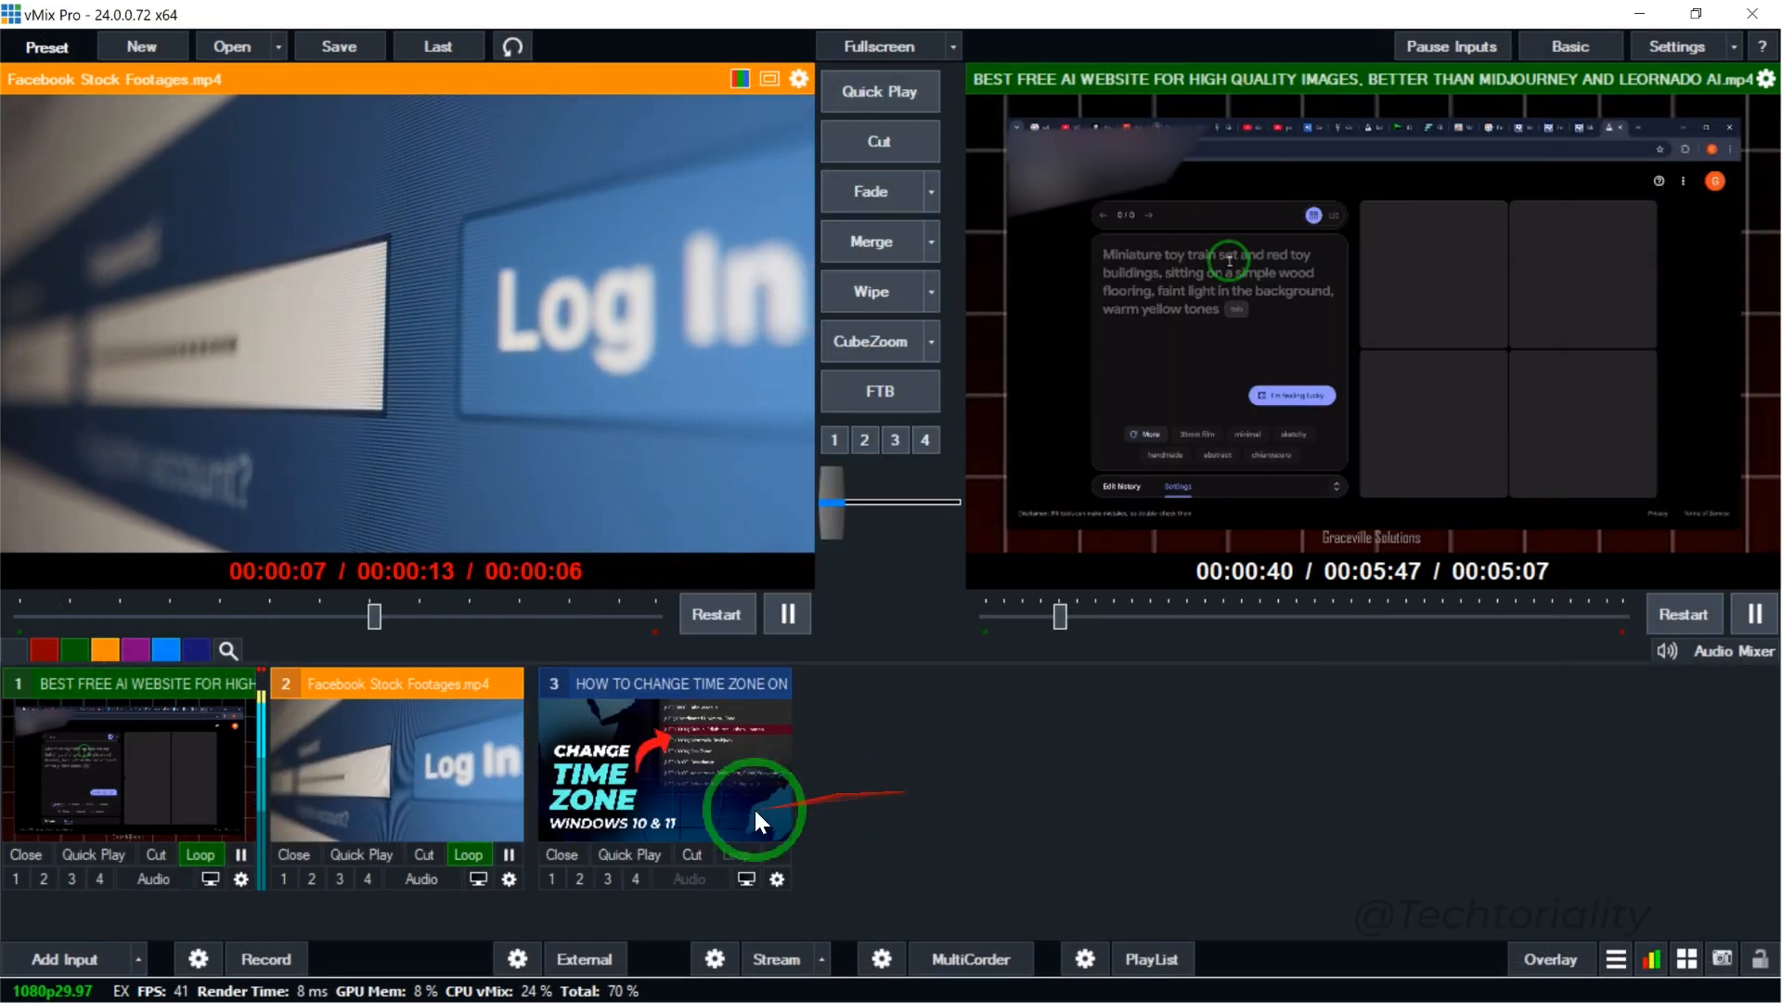
left_click(720, 801)
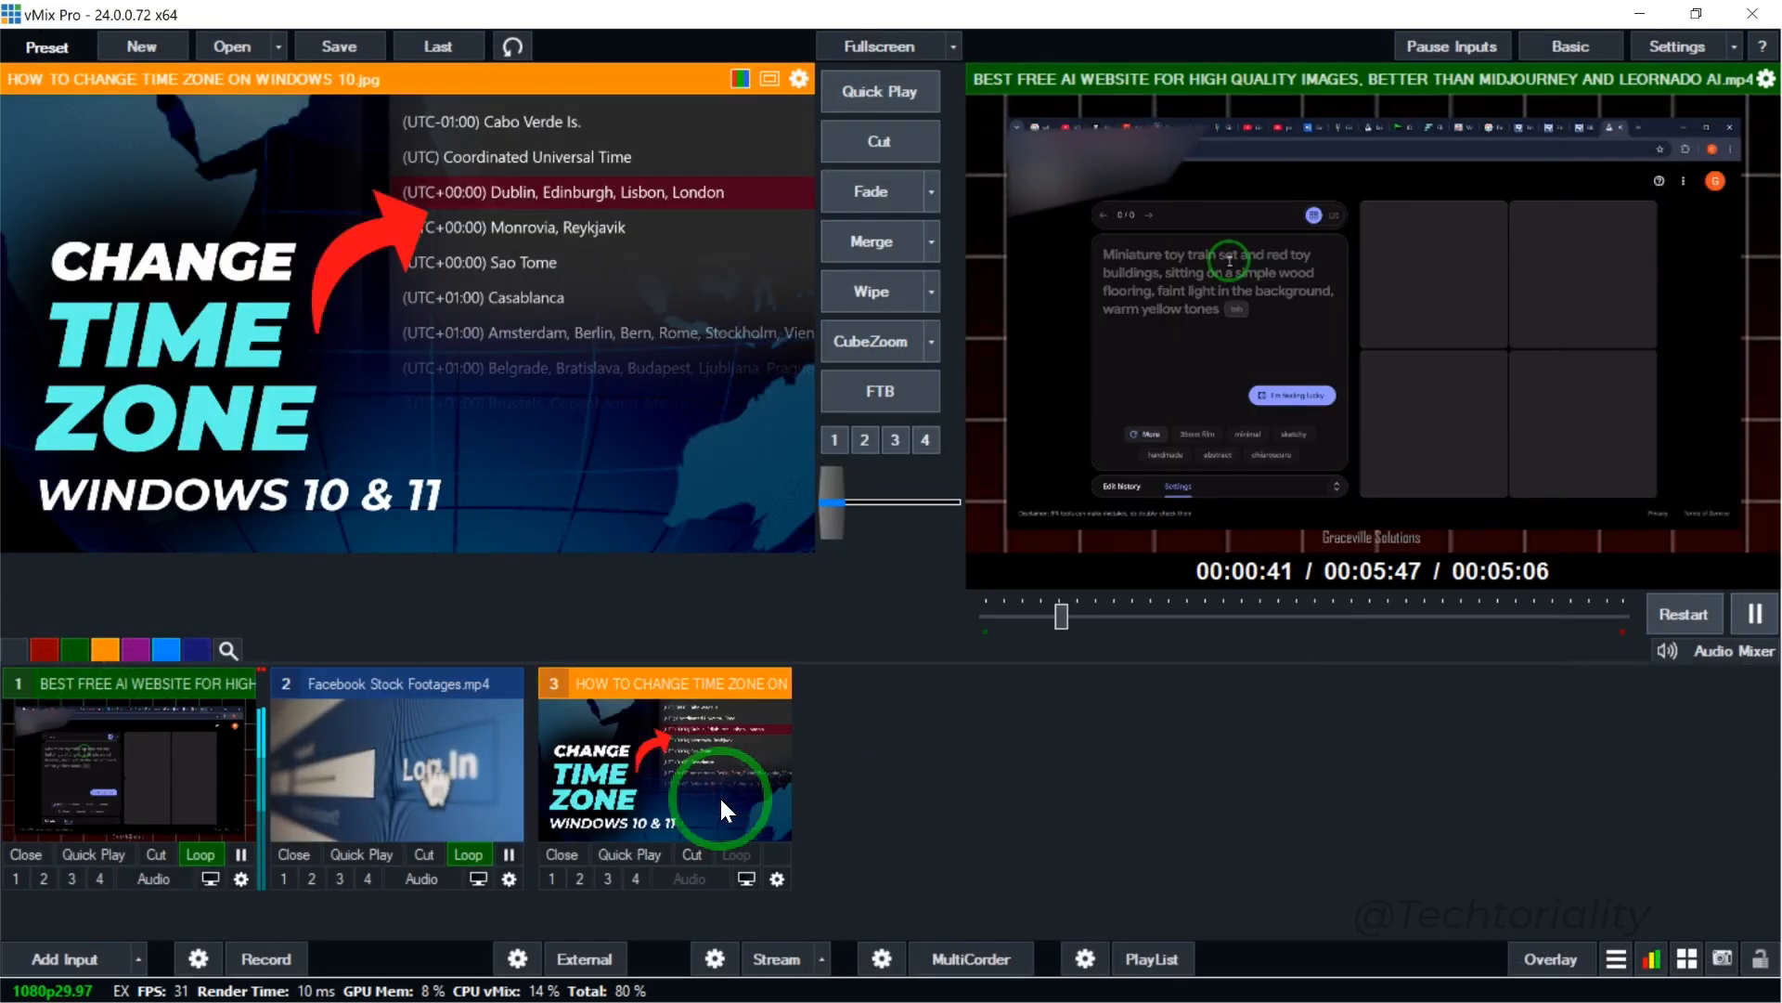
Add a Colour Bars input as the fourth input and show it in the preview
left_click(19, 956)
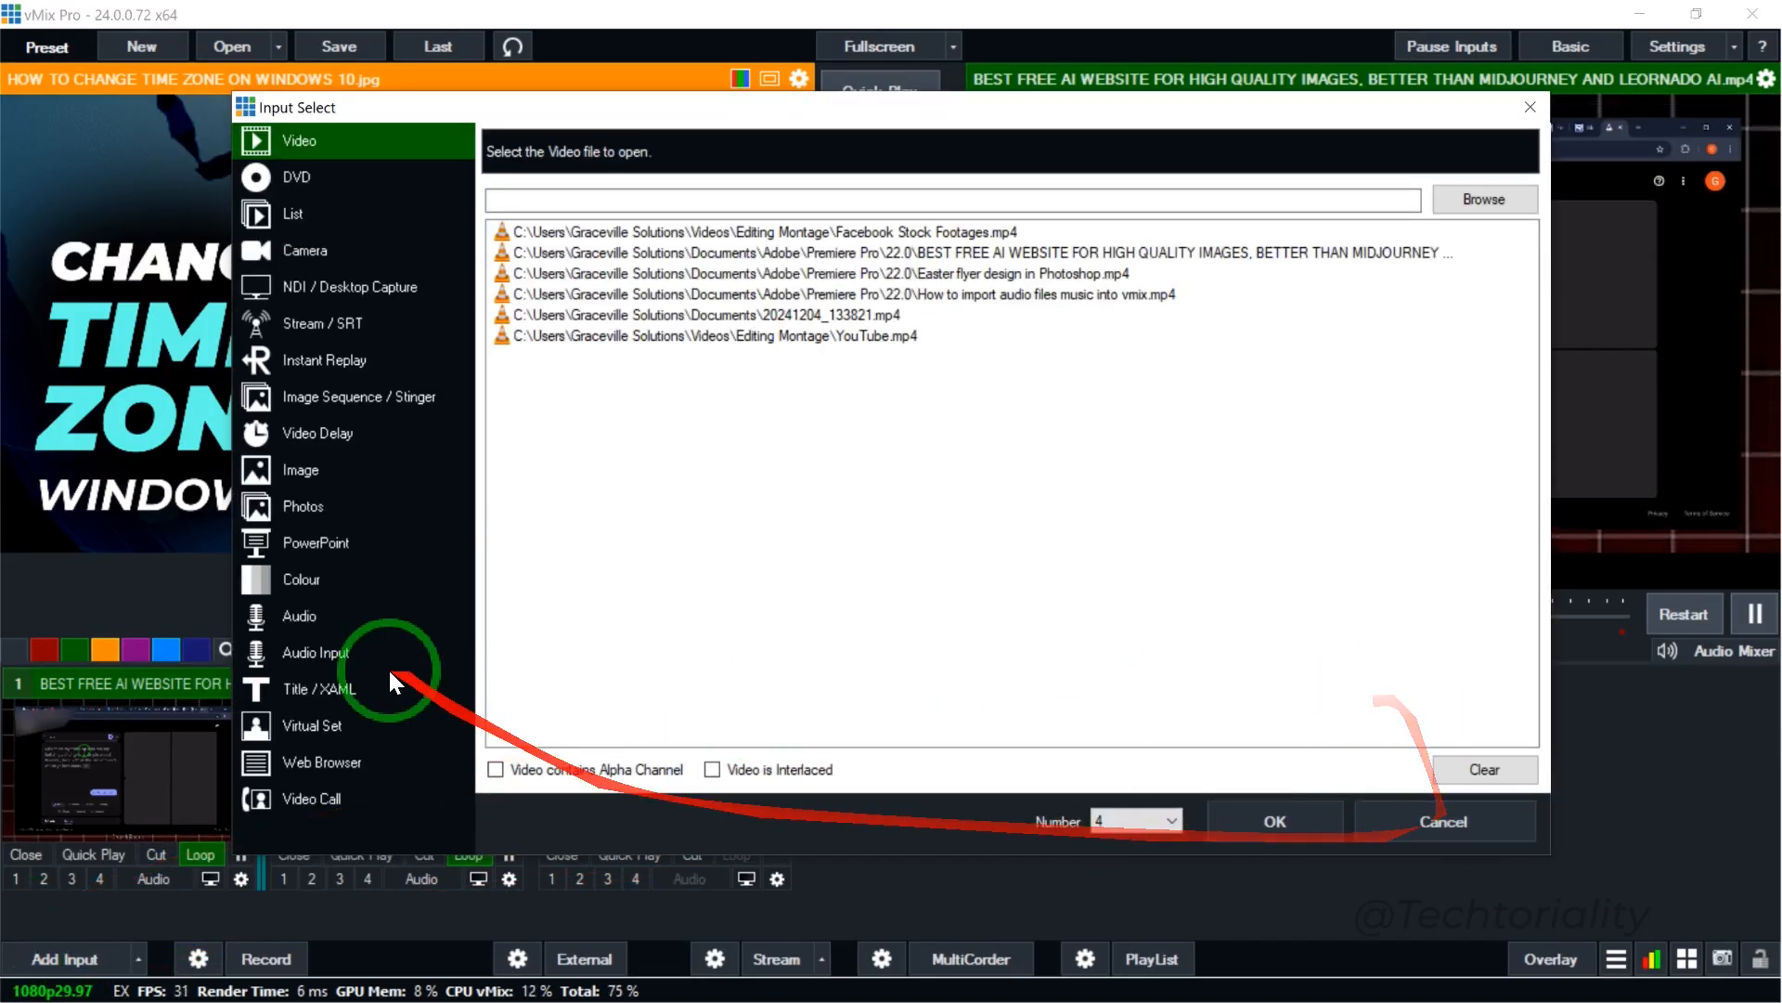
left_click(289, 575)
left_click(543, 234)
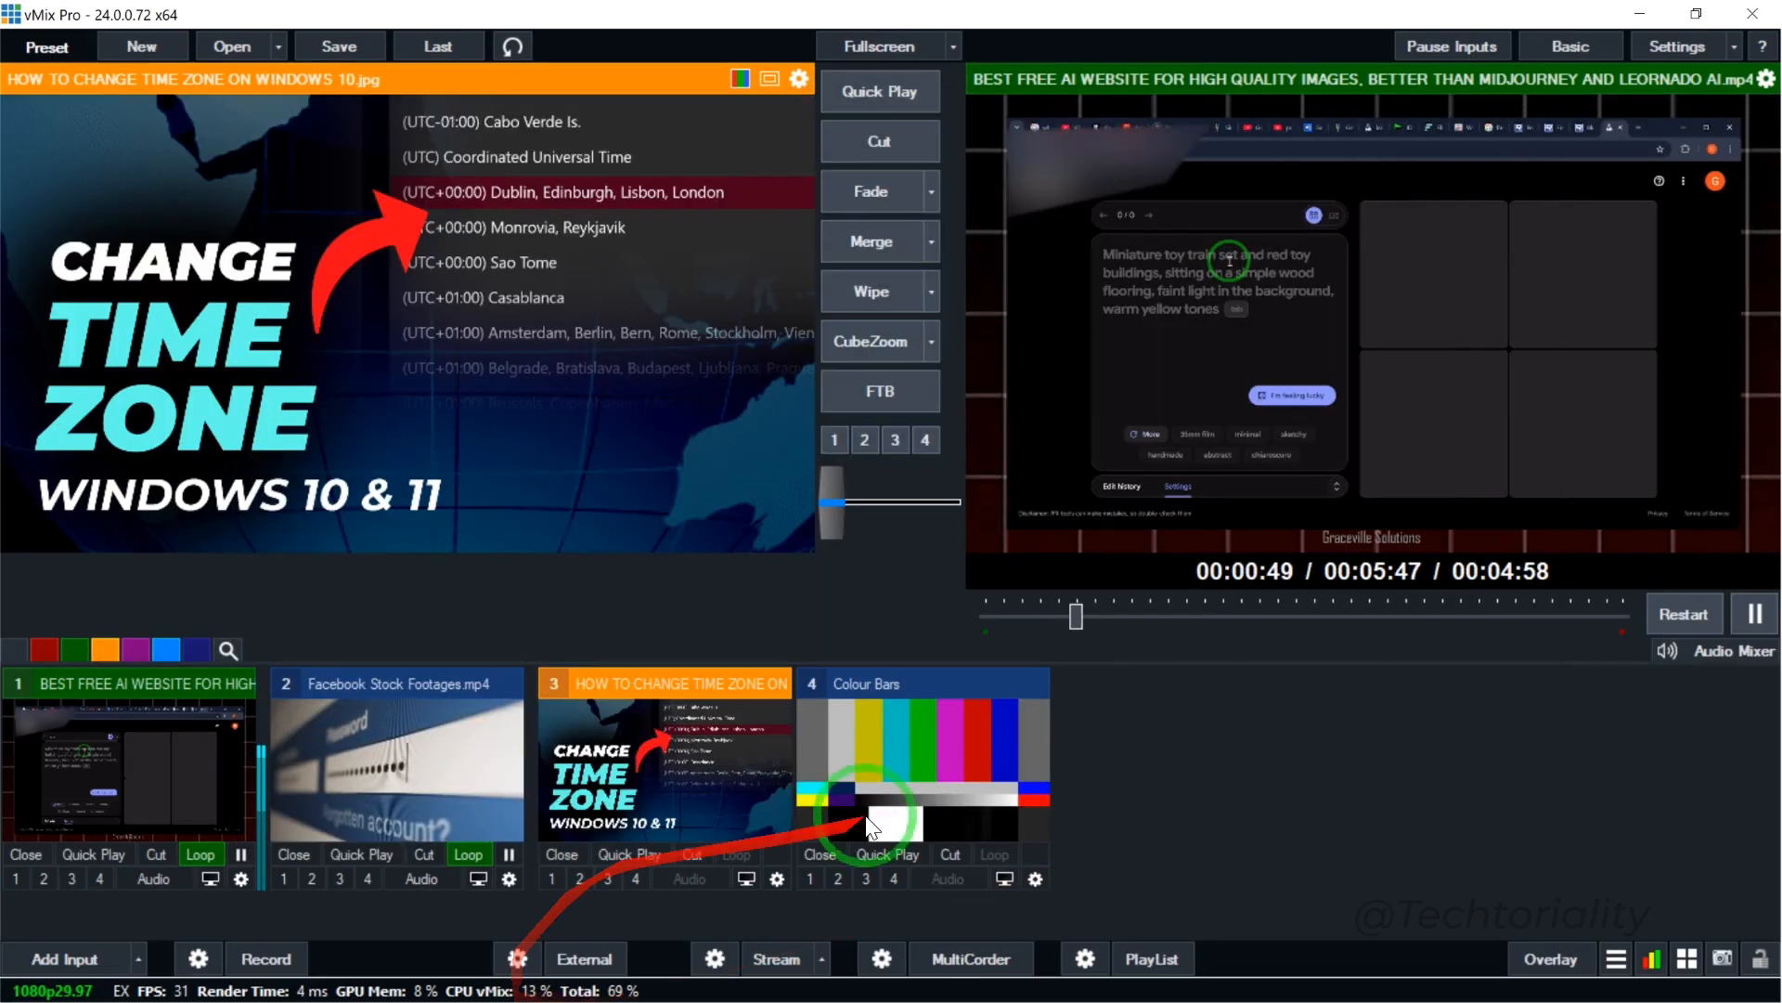
left_click(950, 778)
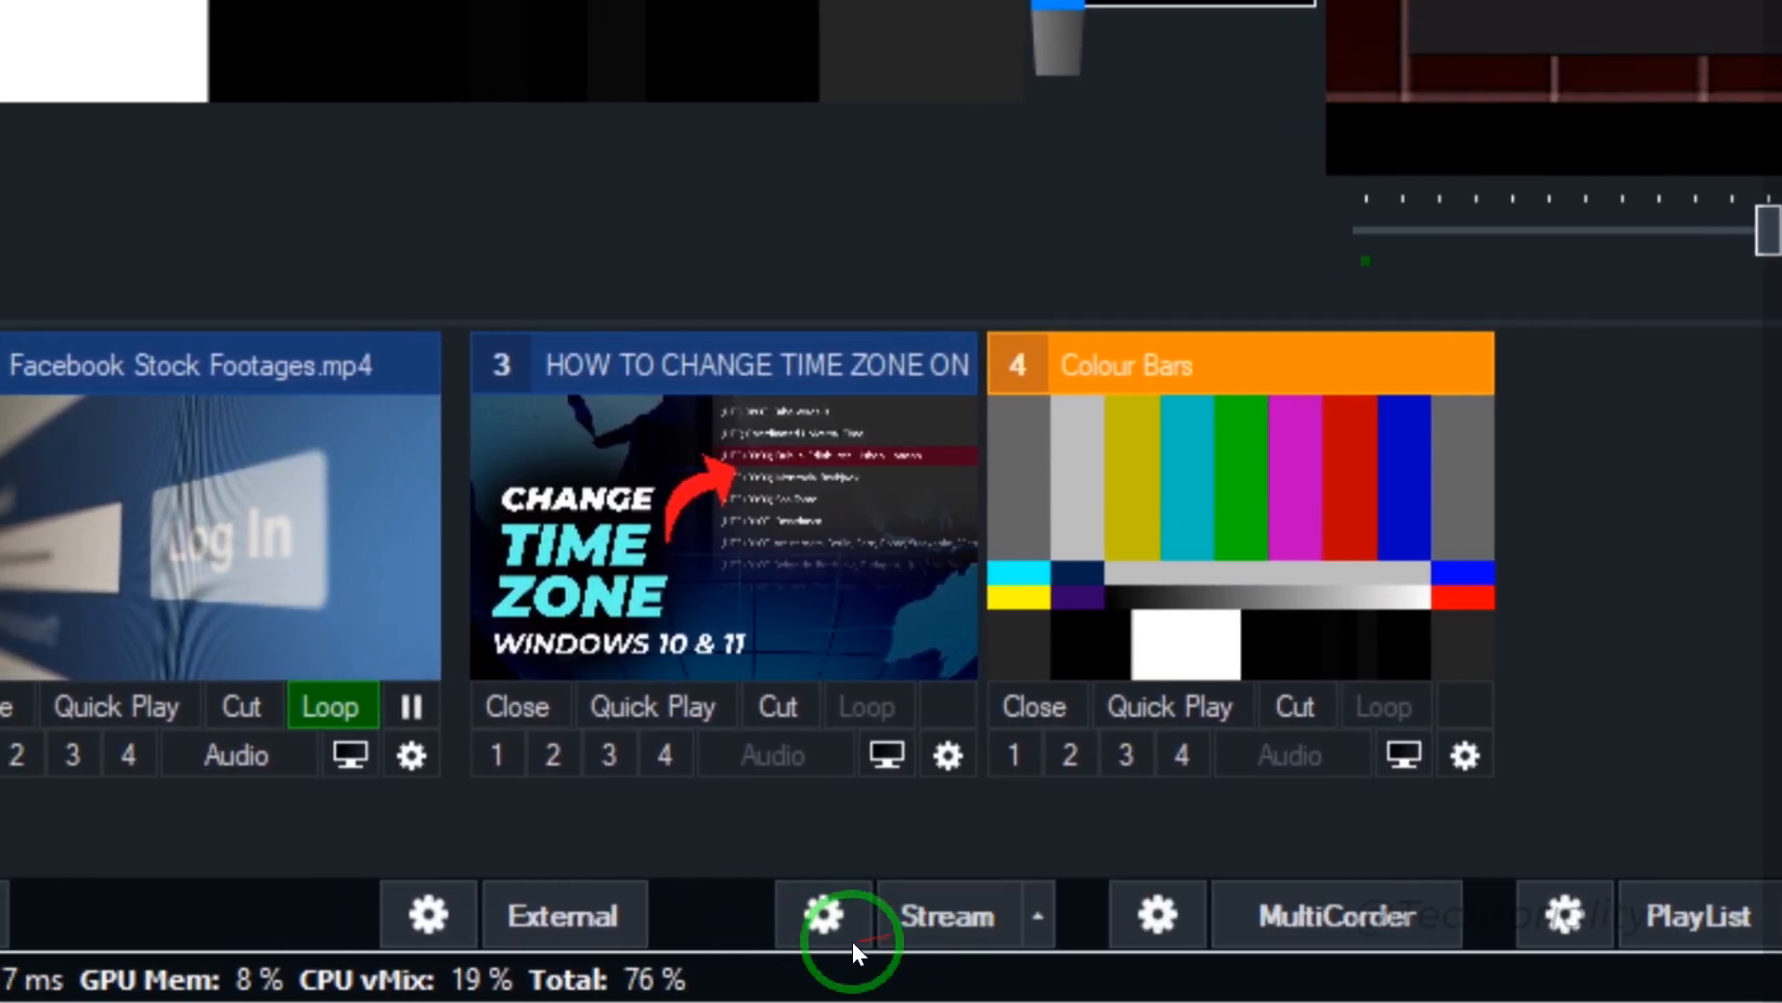
Open the streaming settings, keep the Default profile with Custom RTMP Server as the destination, and go to the empty URL field
left_click(893, 917)
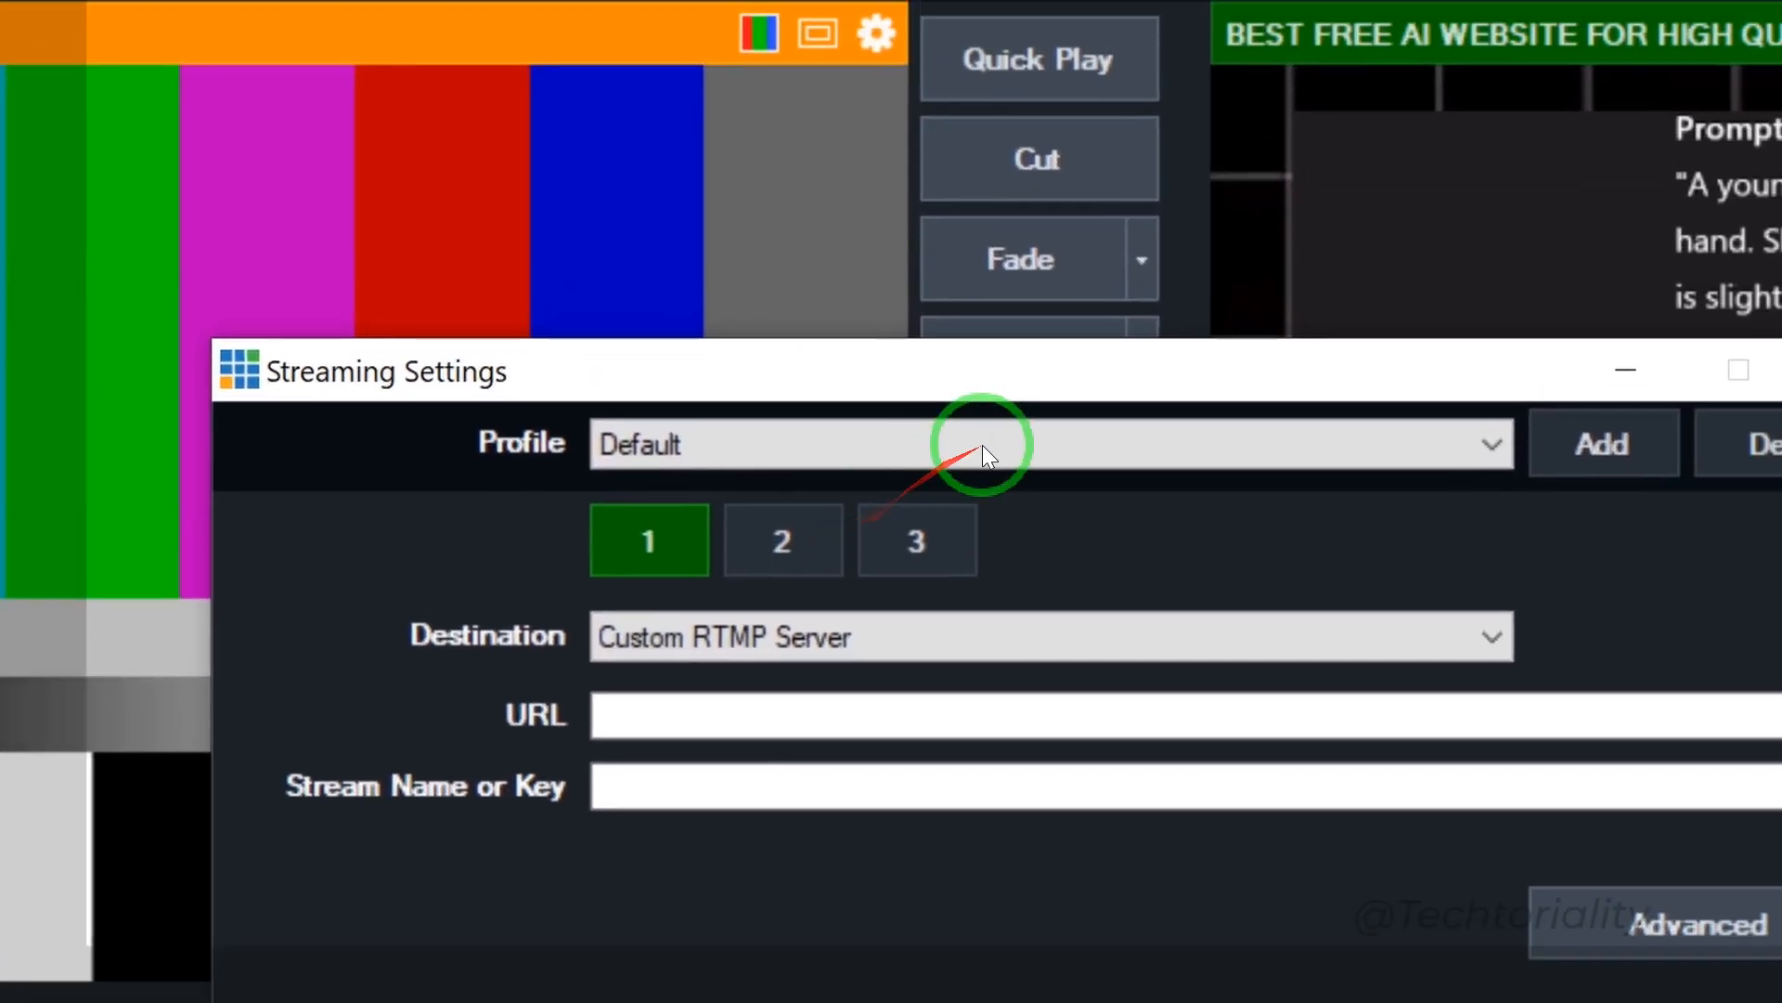
left_click(1138, 0)
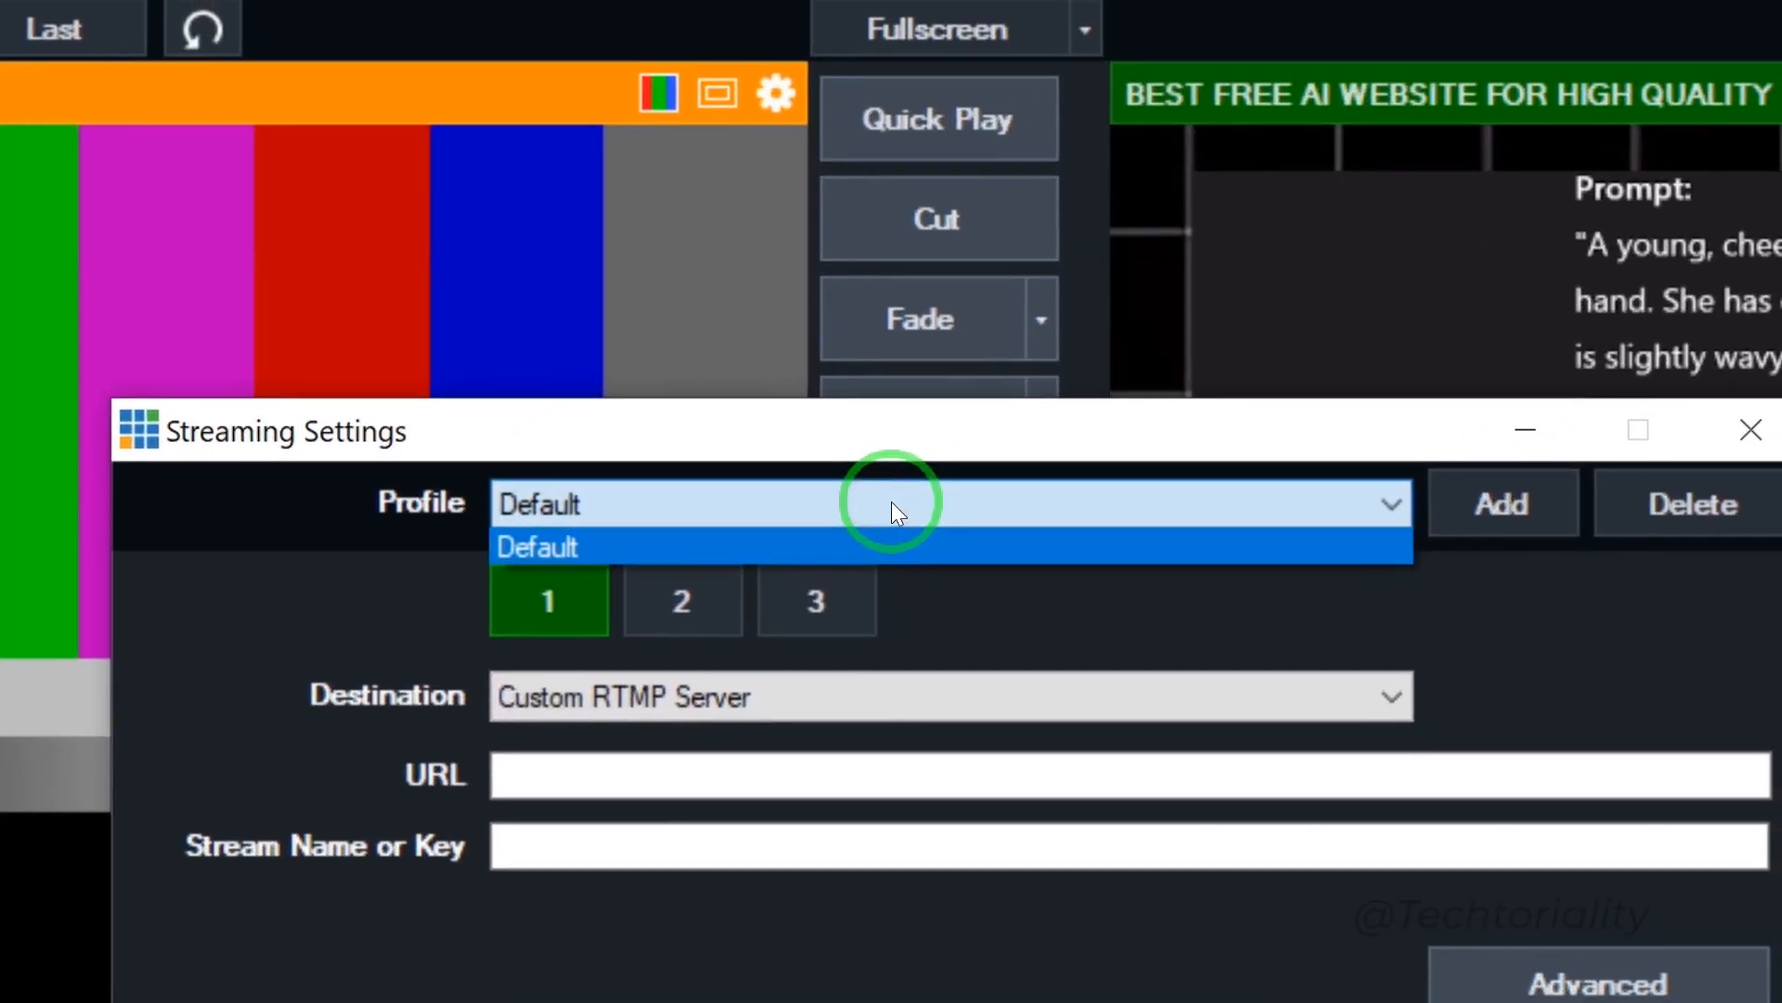
left_click(893, 509)
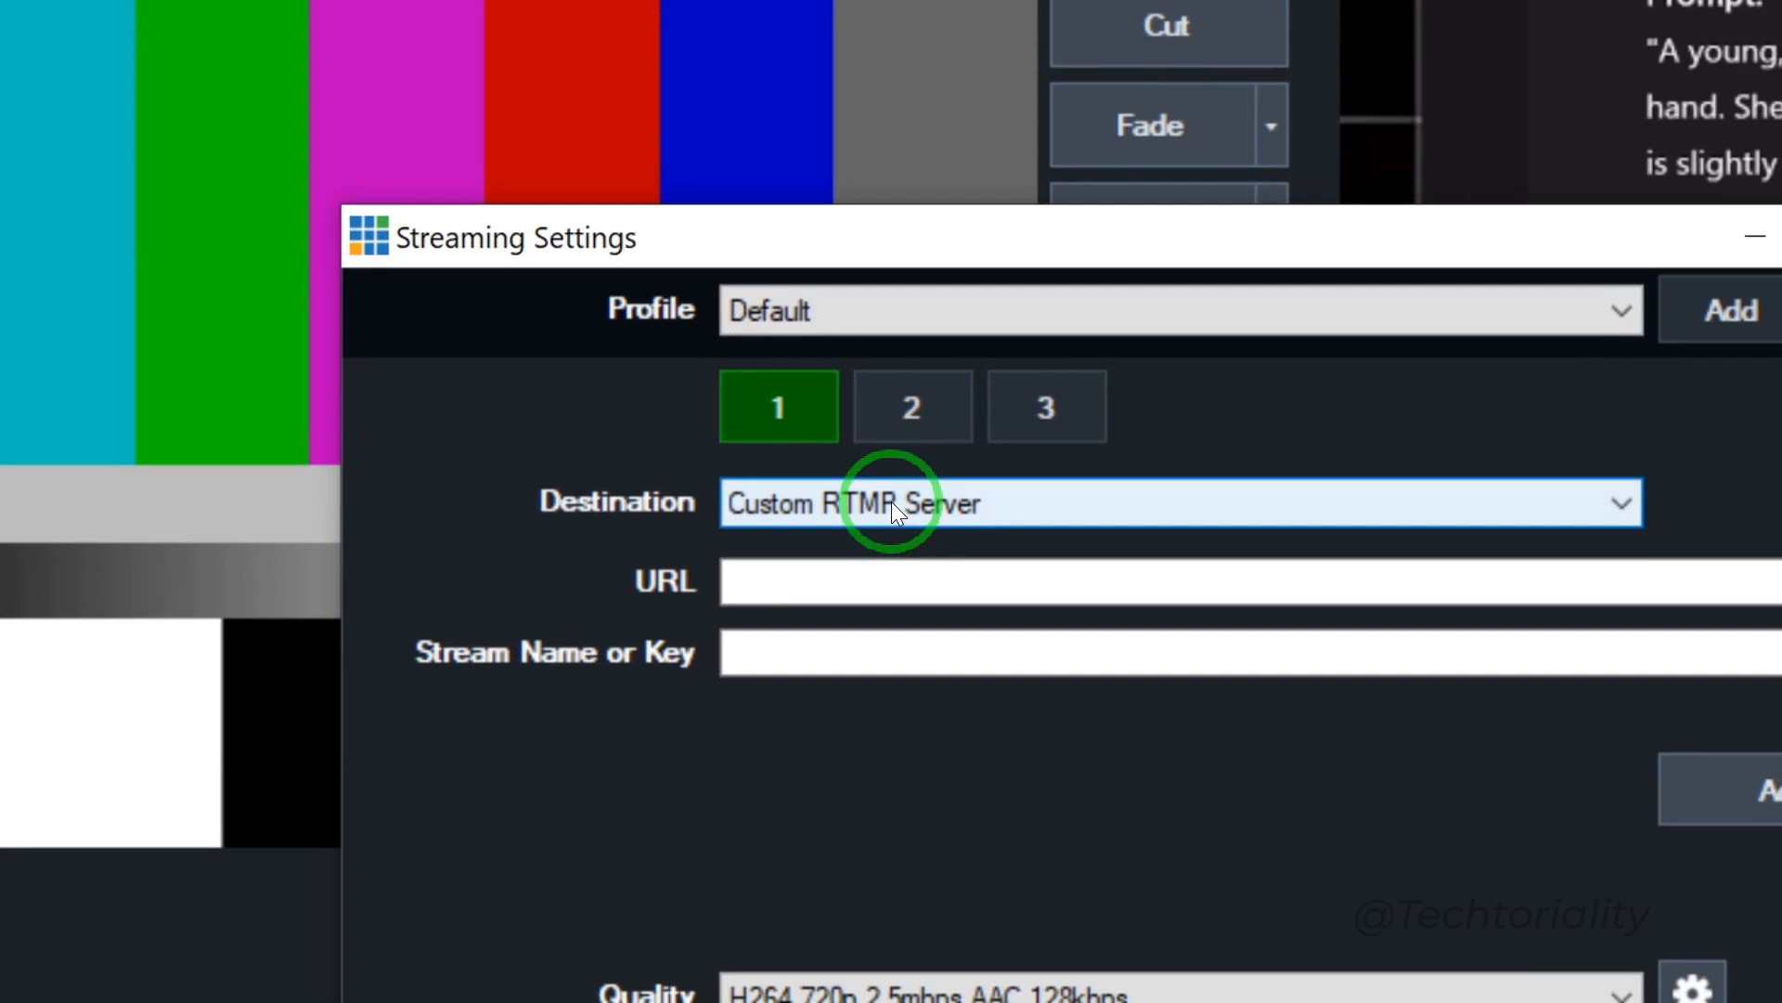
left_click(893, 509)
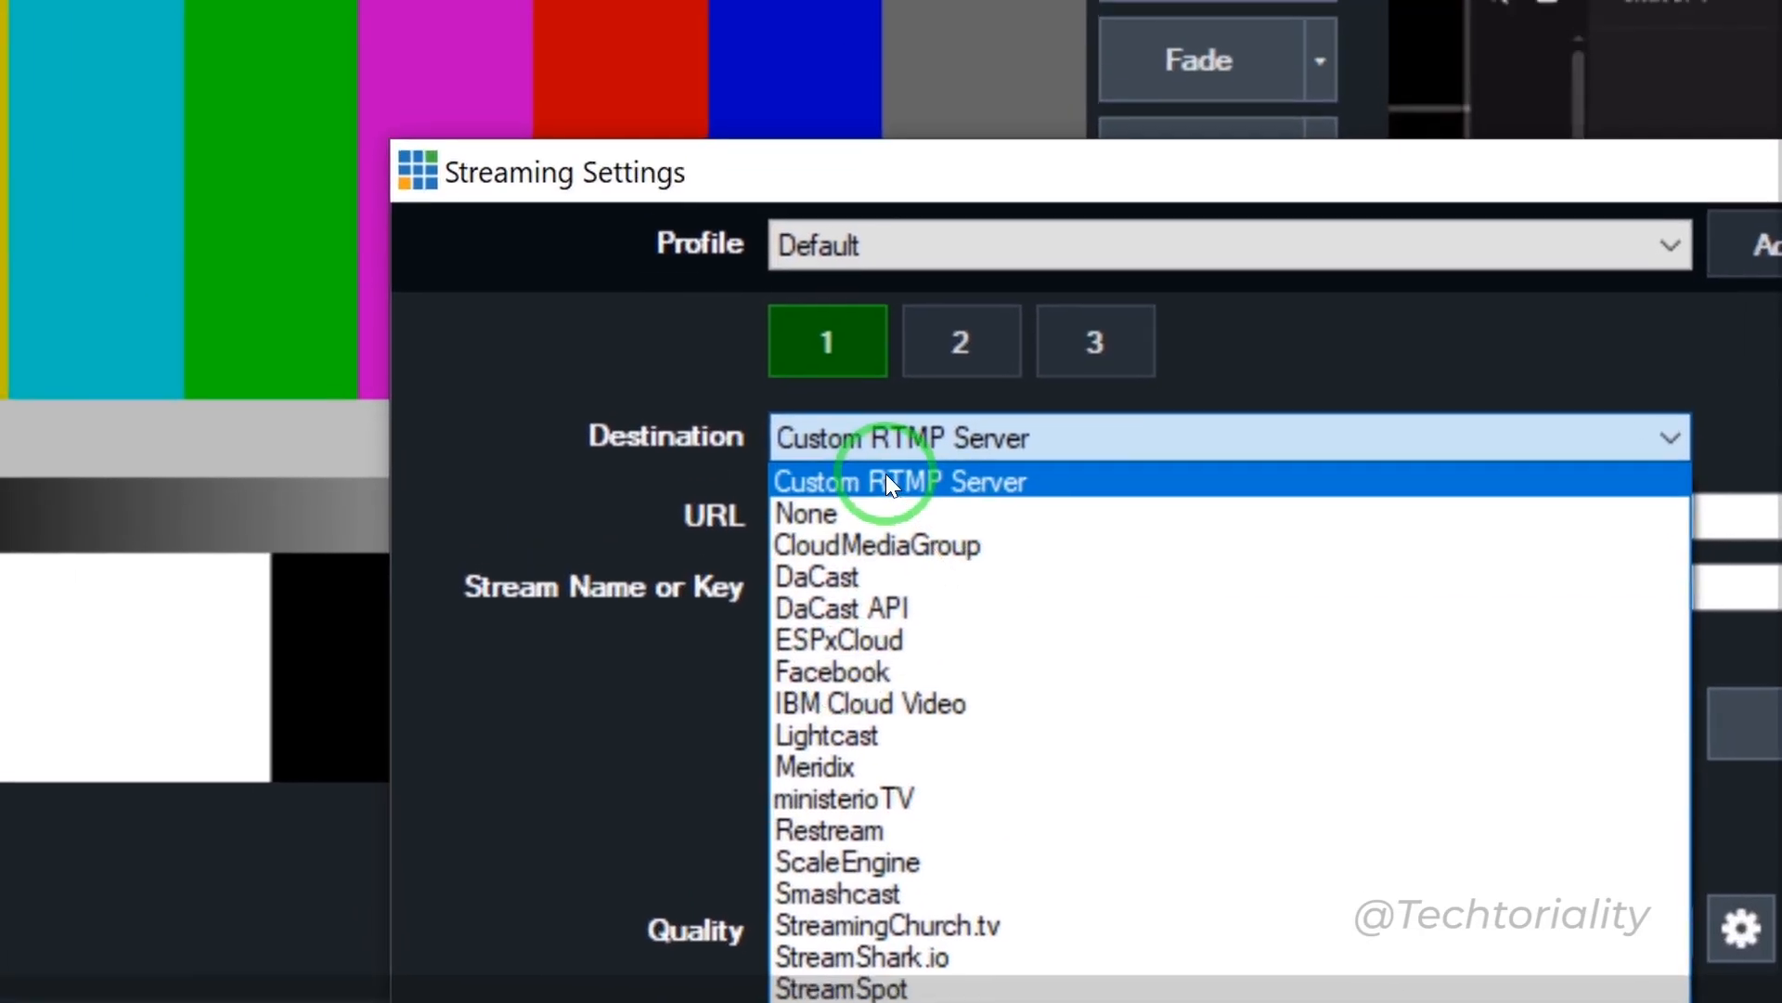
left_click(893, 510)
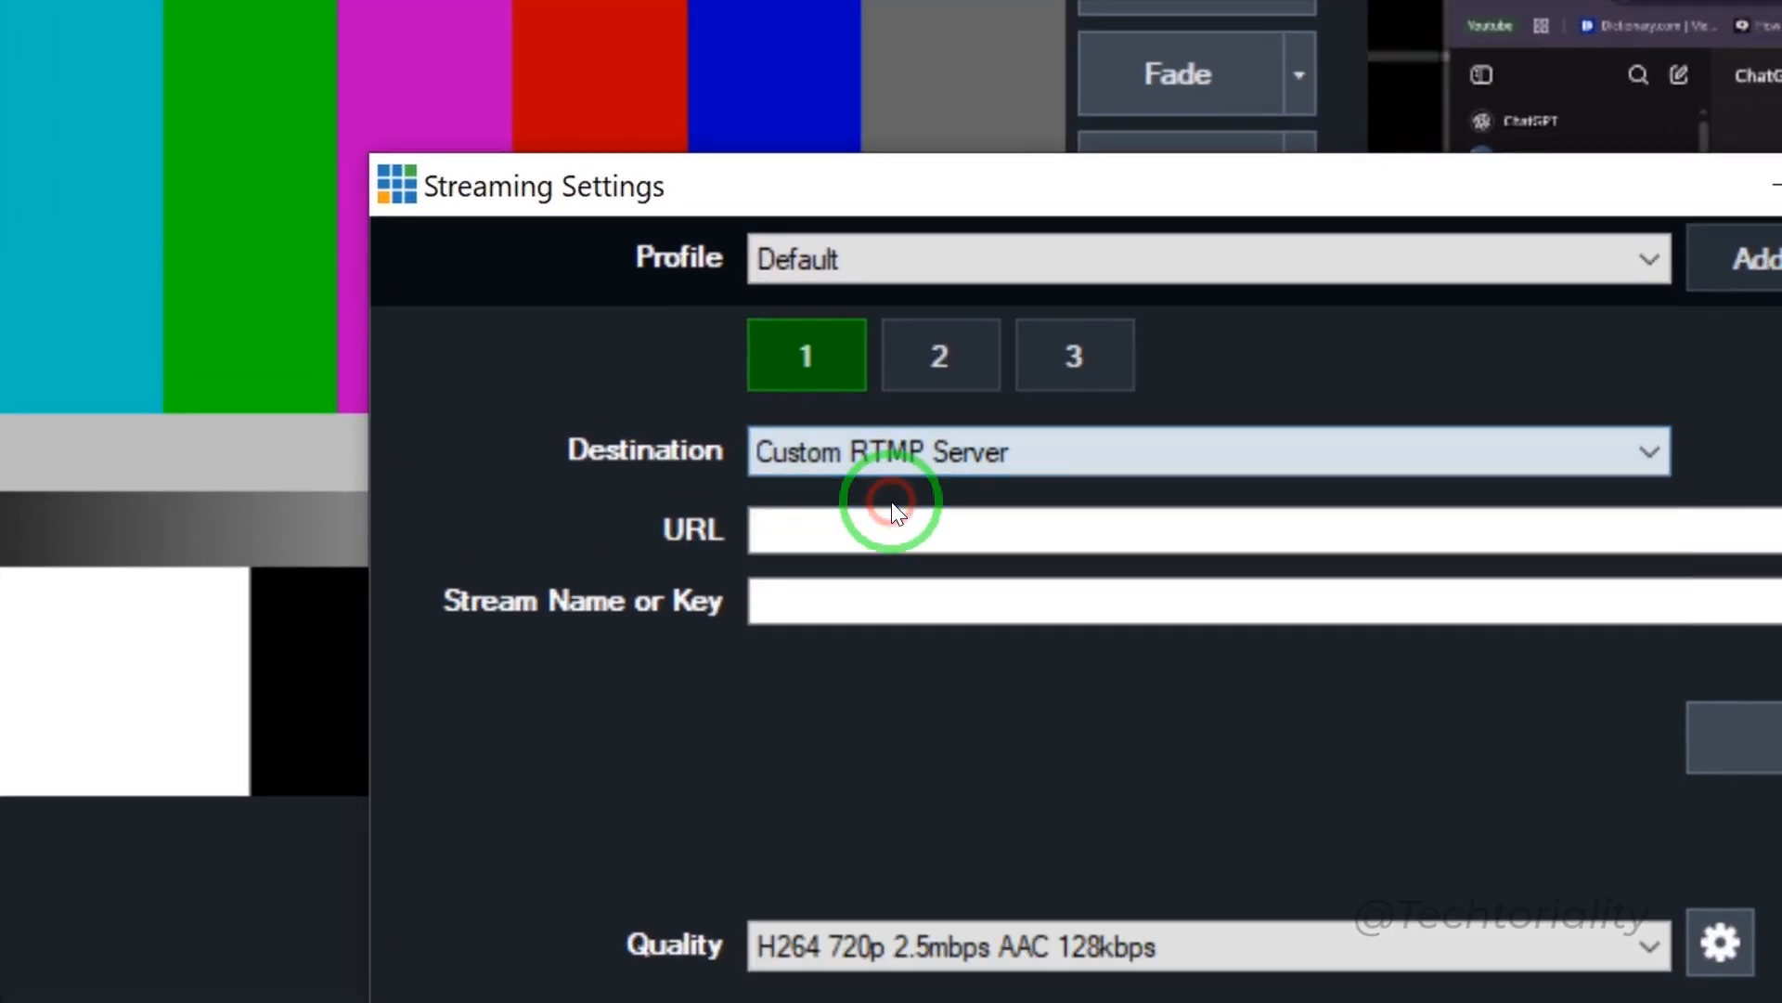
left_click(898, 511)
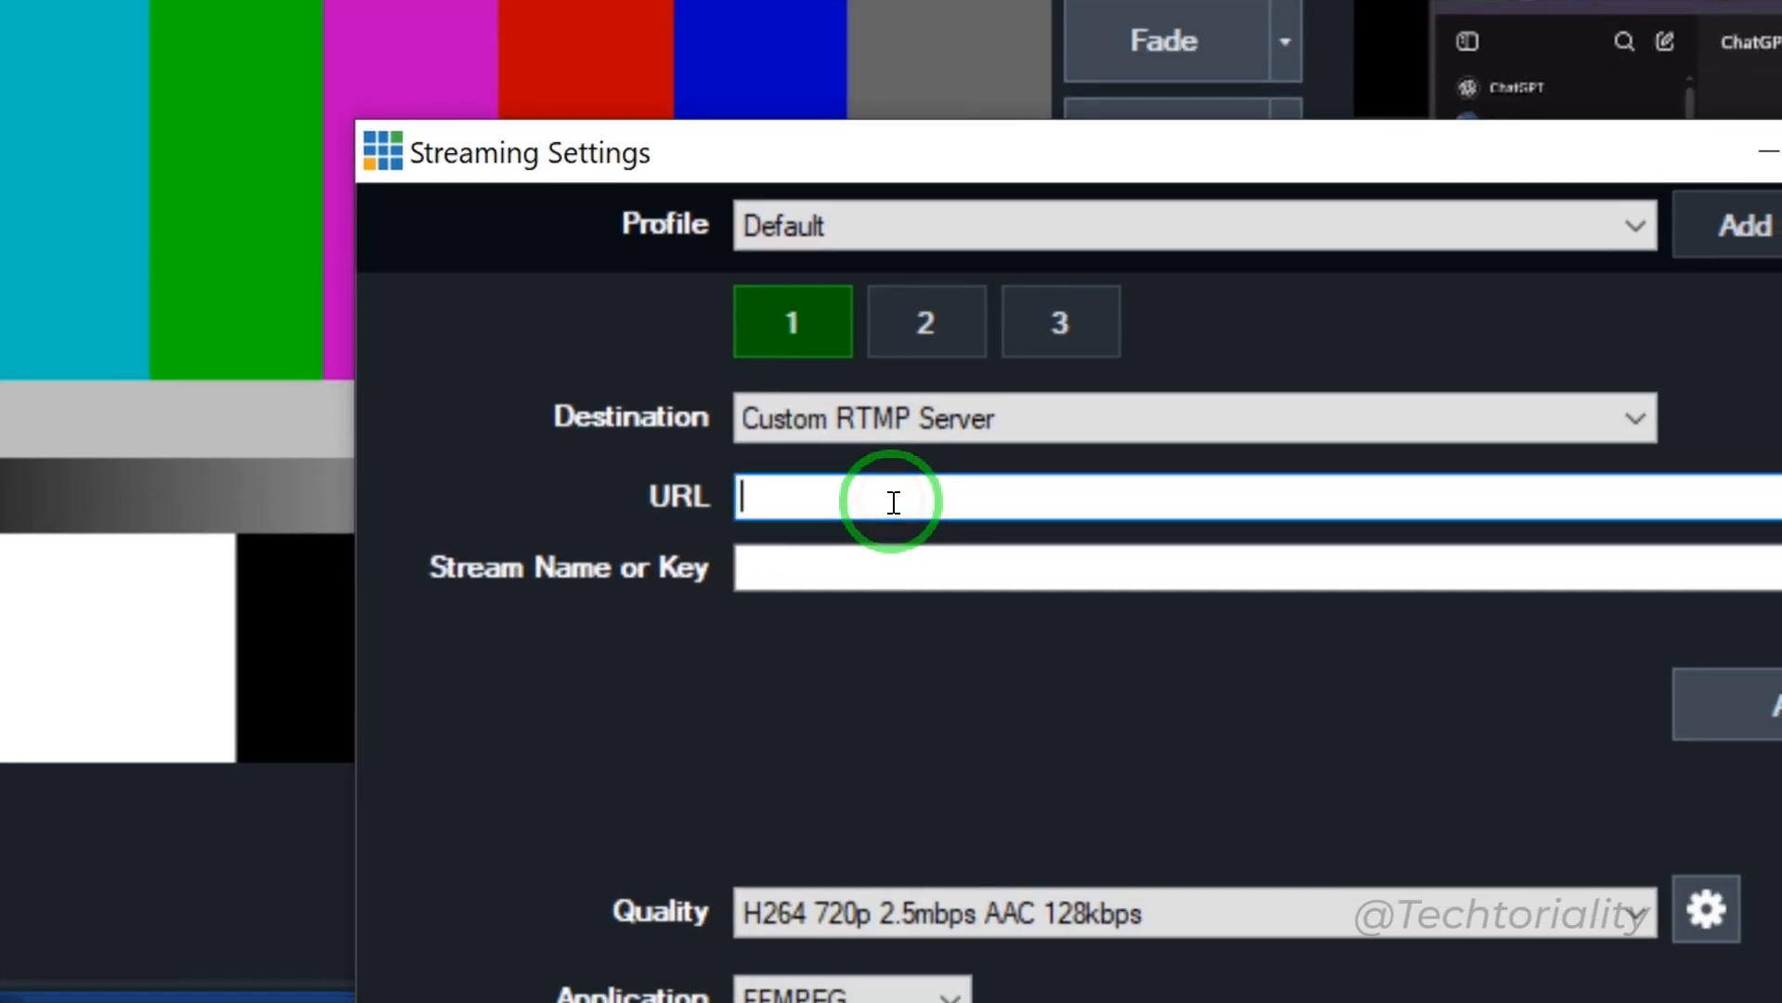
Copy the server address rtmps://live-api-s.facebook.com:443/rtmp/ from the Notepad notes and paste it as the URL in vMix's streaming settings
key("super")
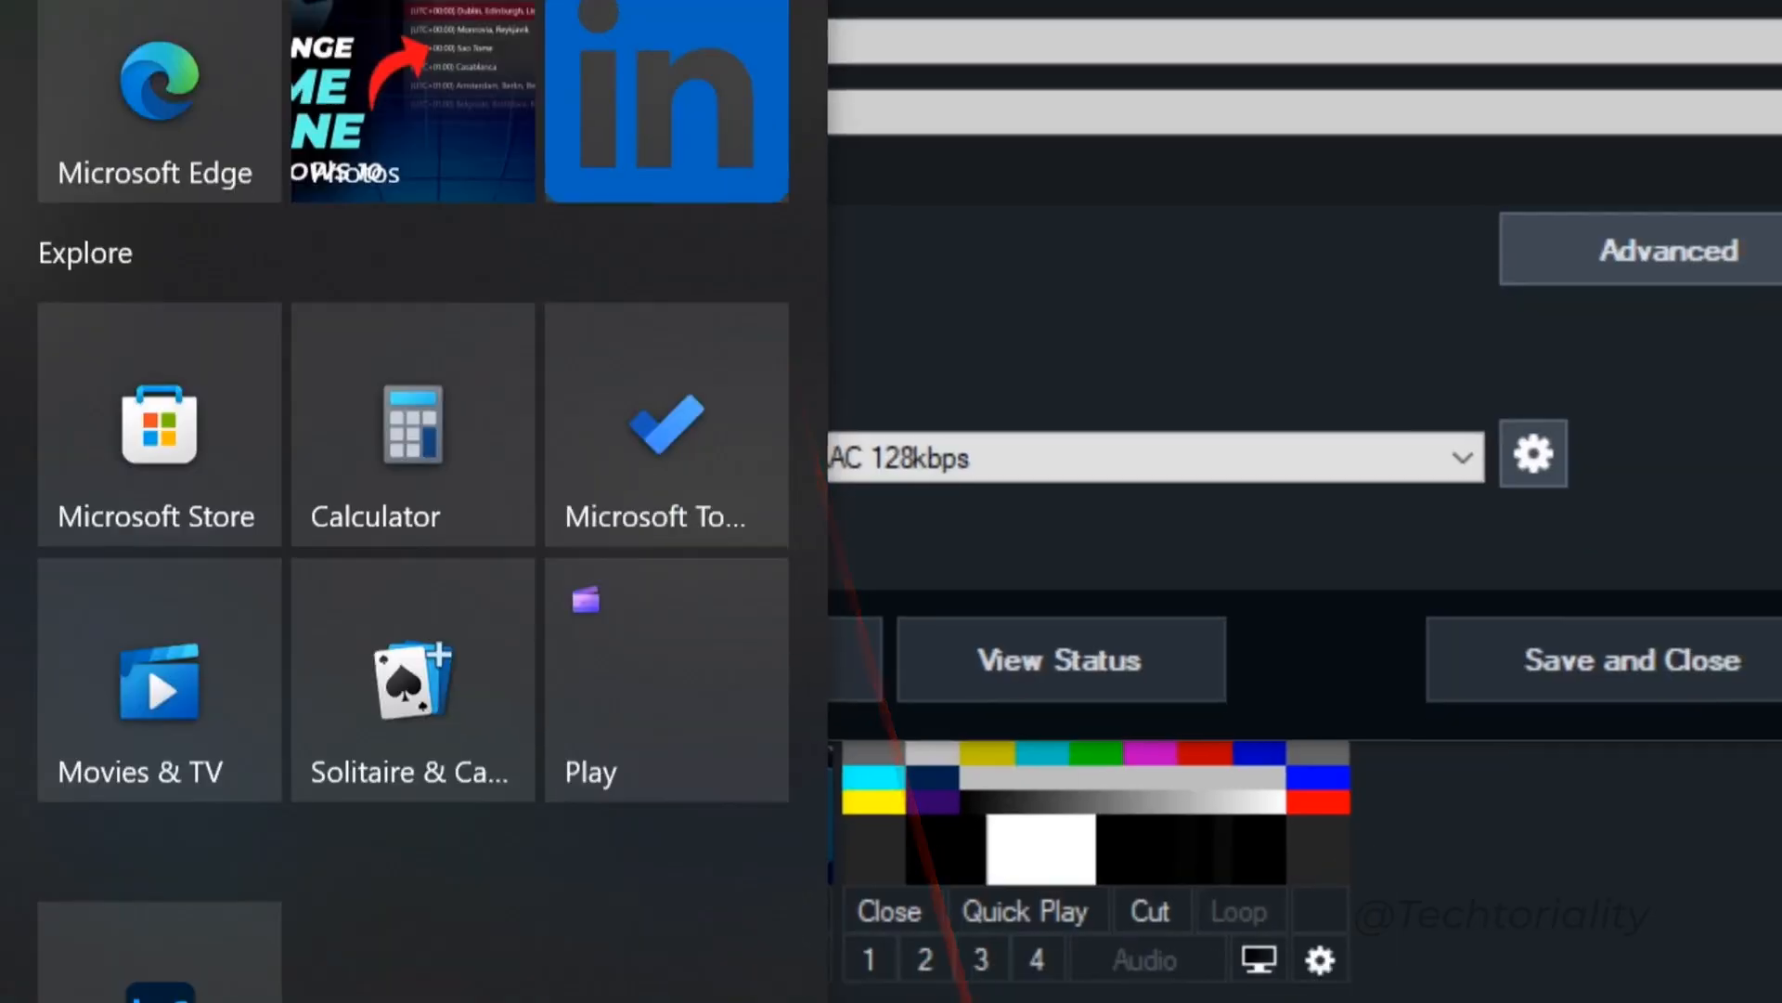
left_click(932, 989)
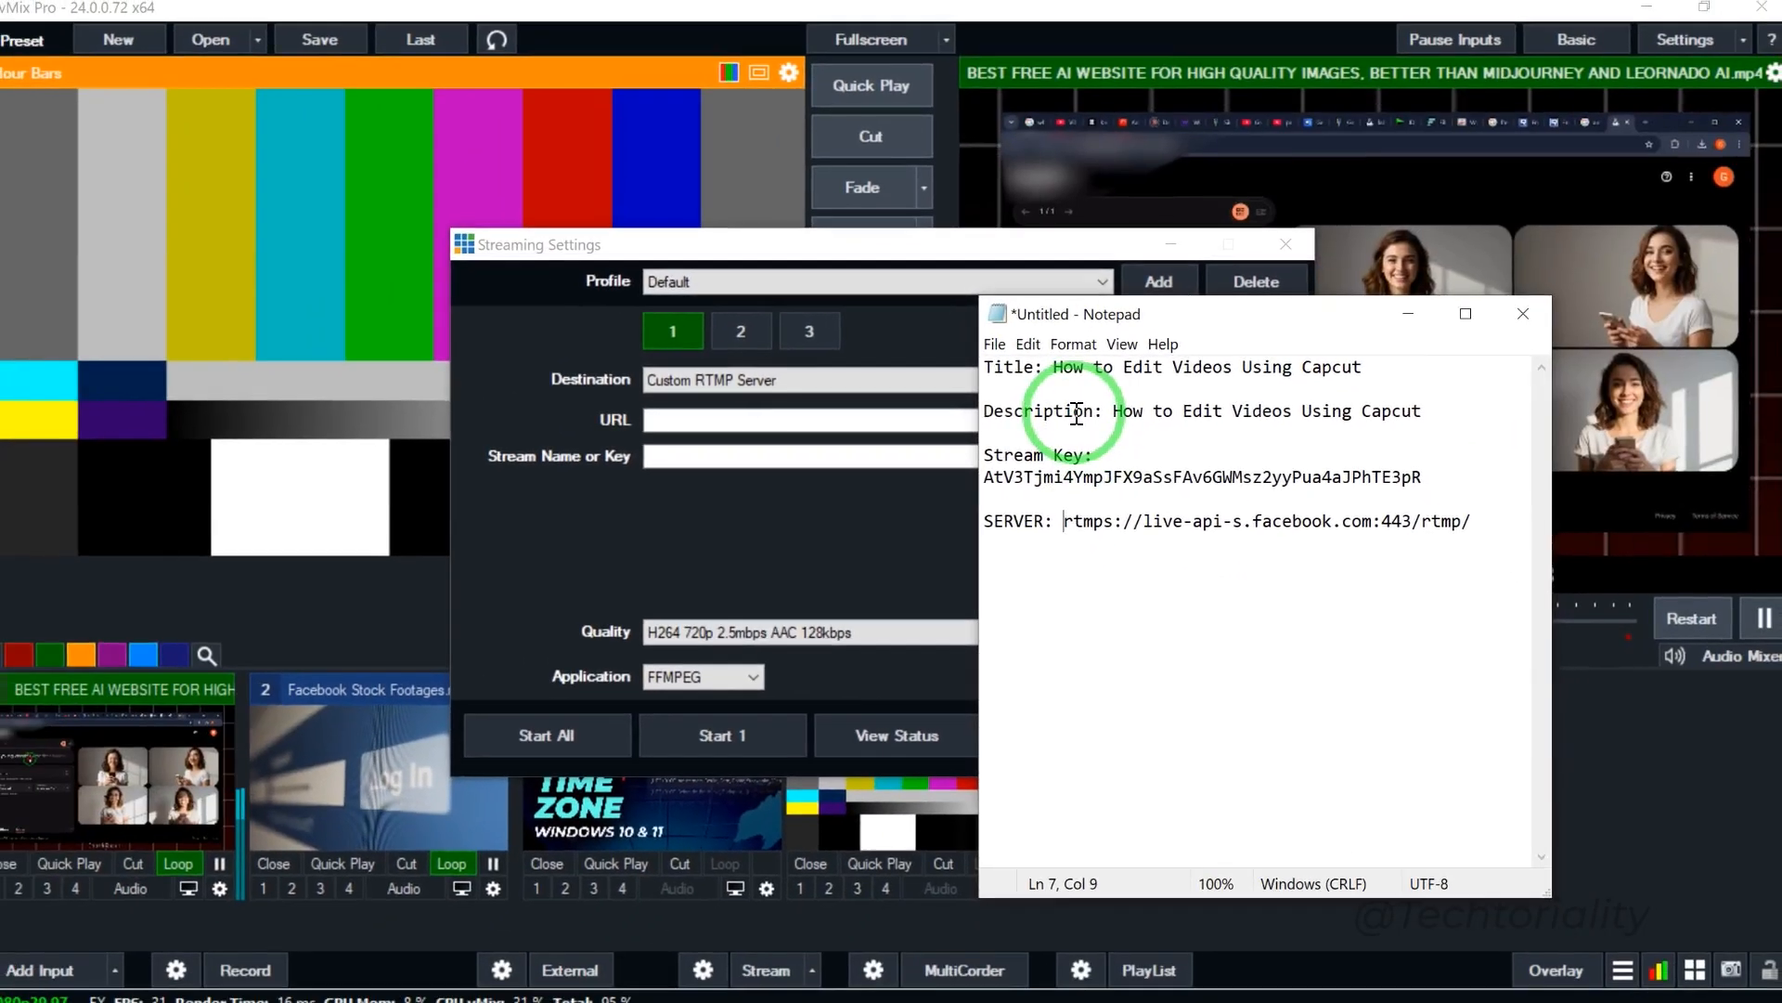
left_click_drag(1068, 520, 1474, 519)
right_click(1441, 531)
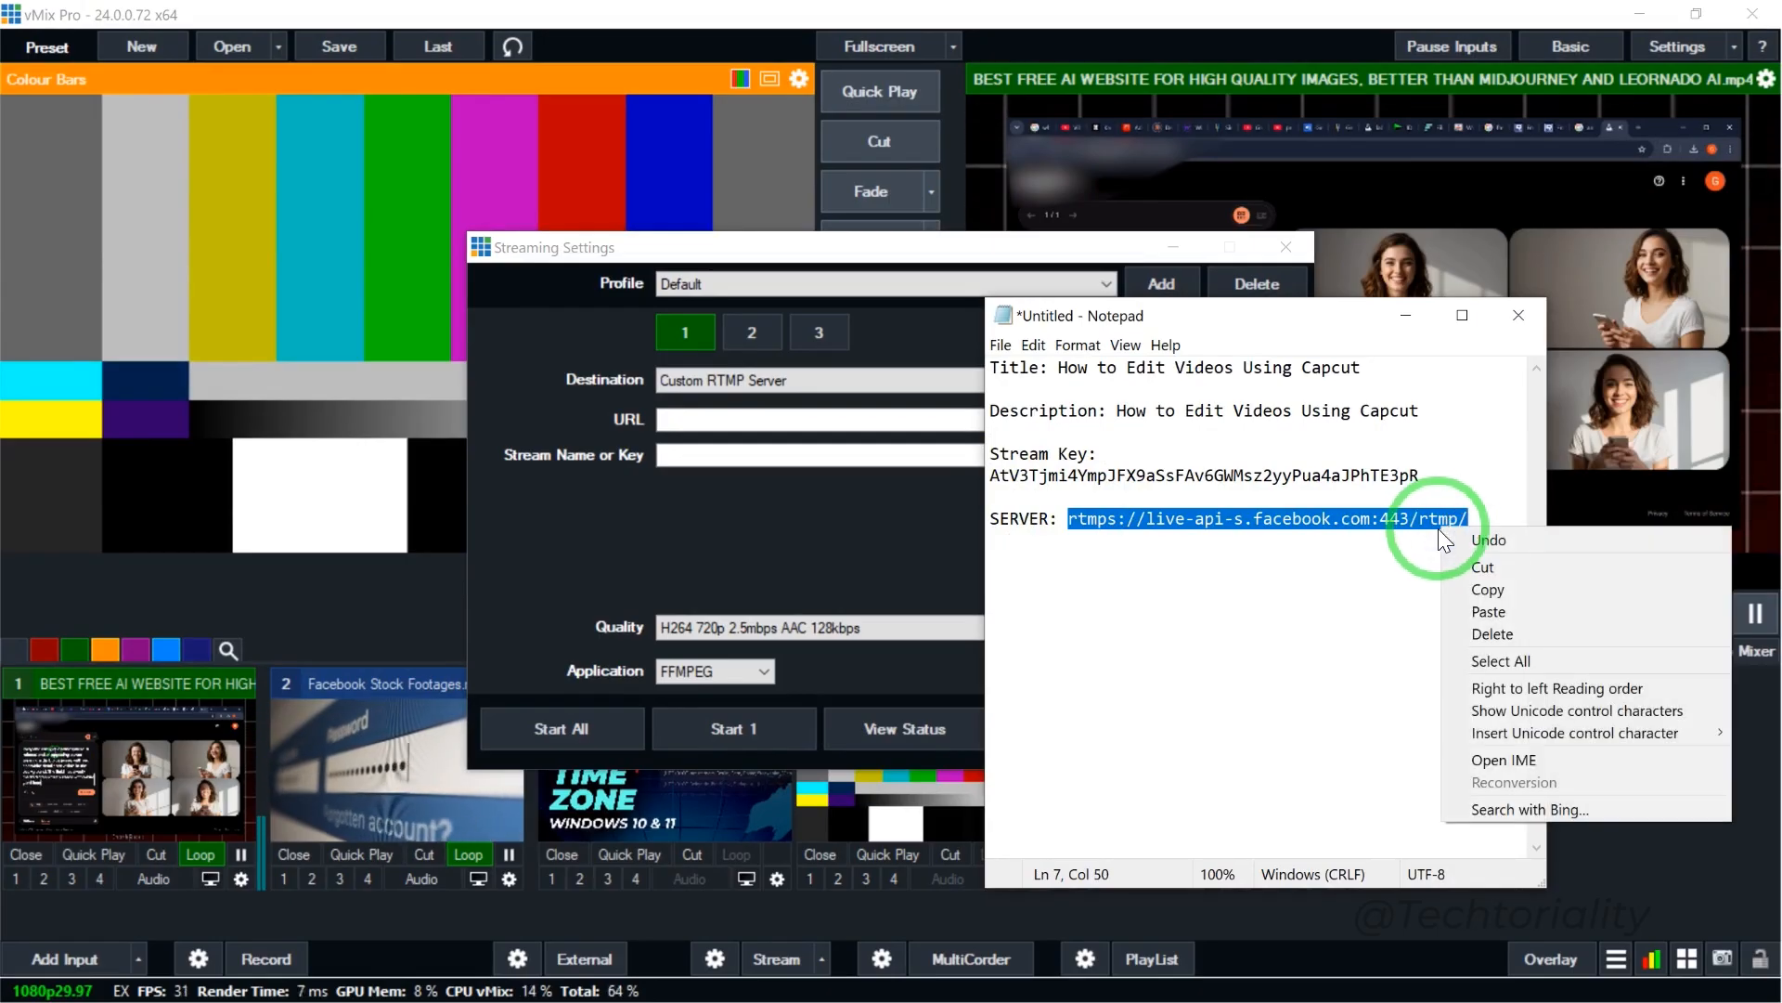
left_click(1506, 587)
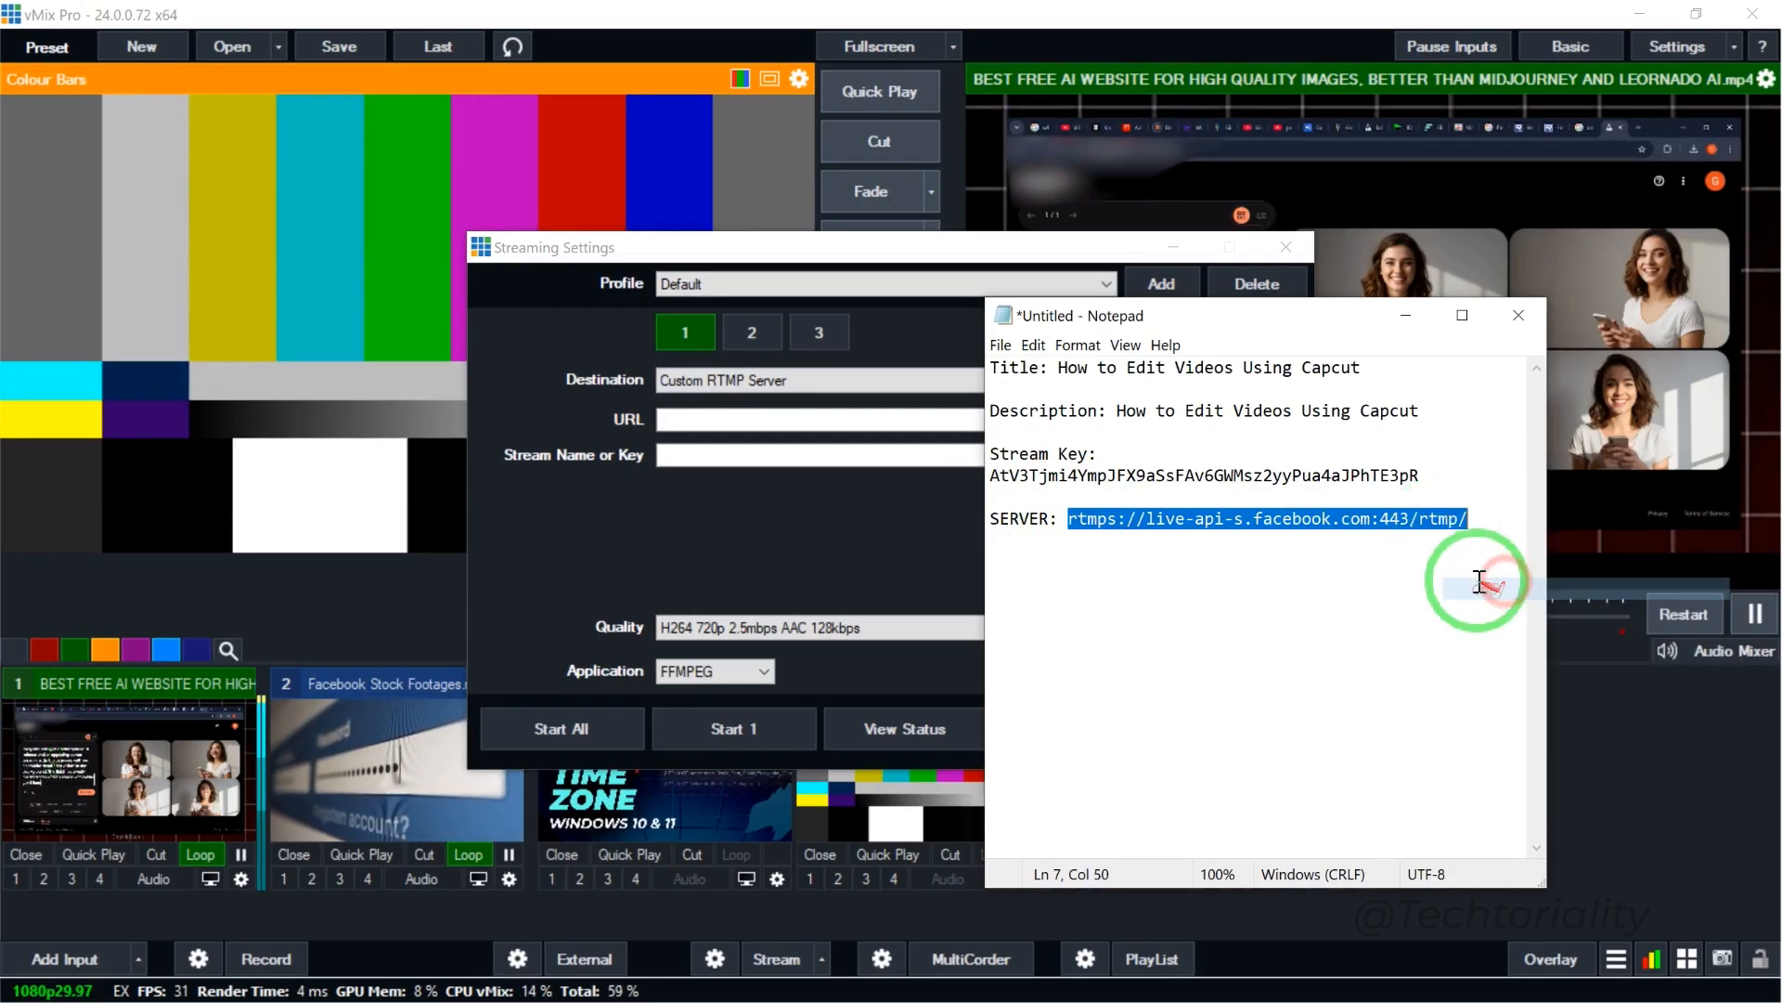
left_click(868, 457)
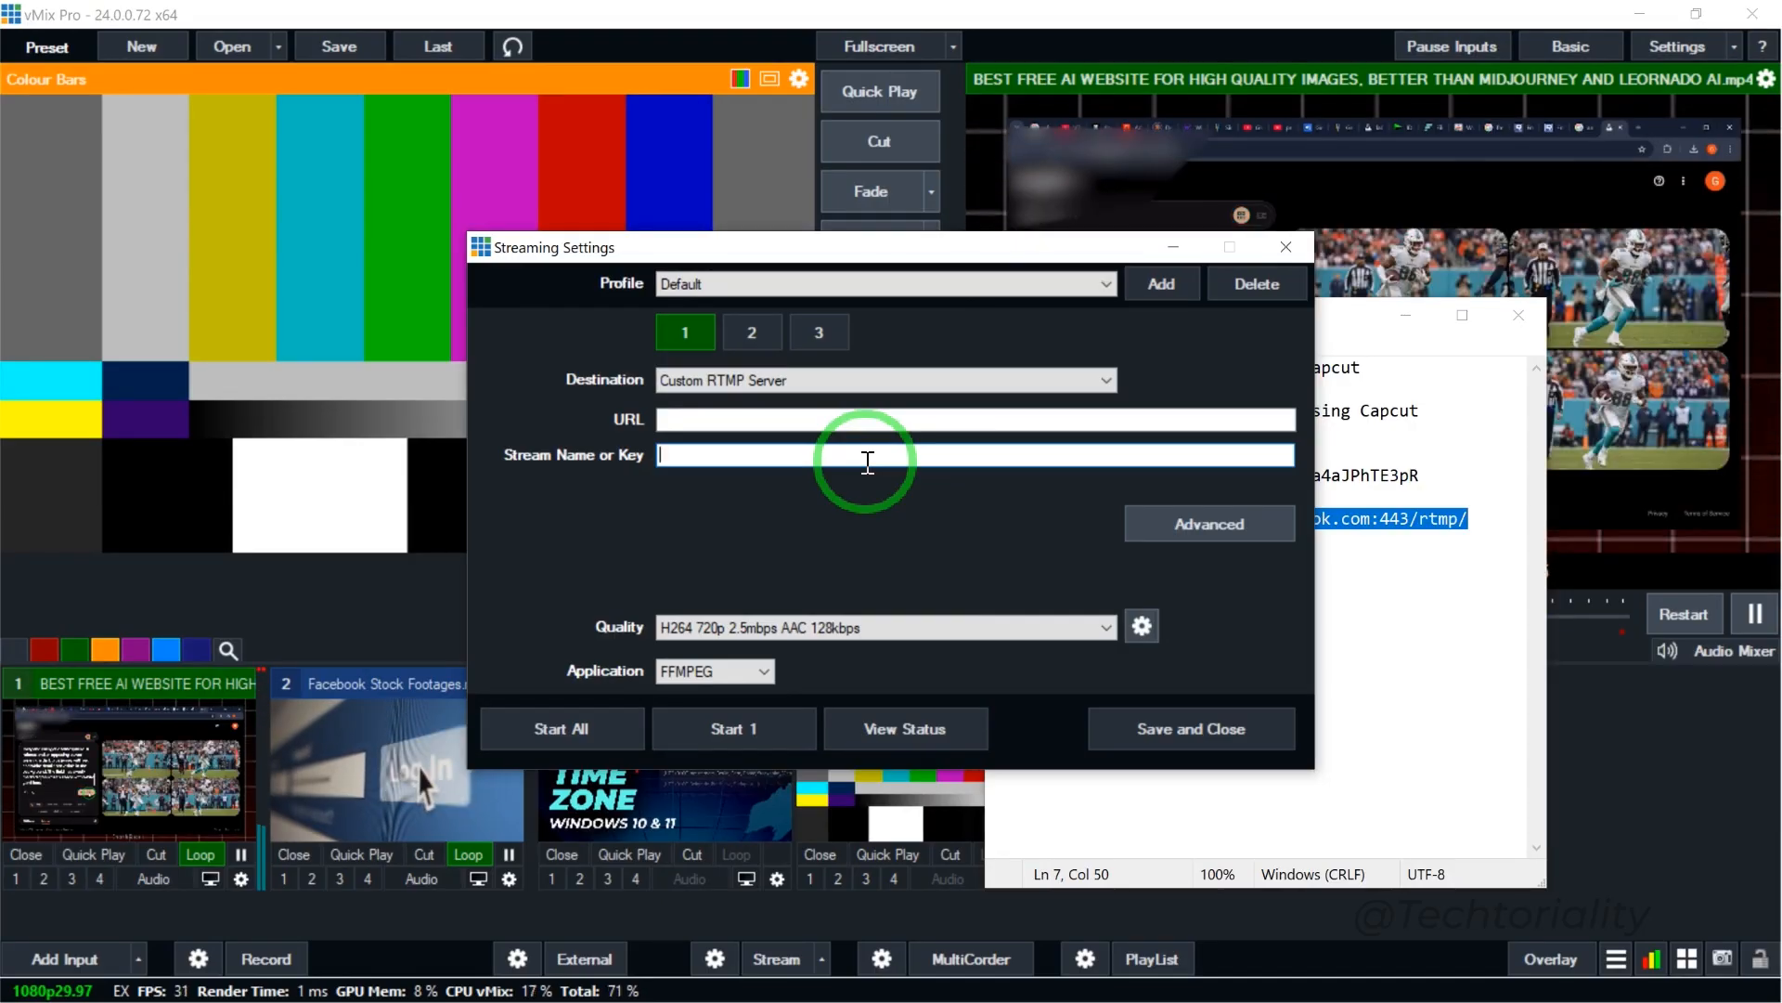
left_click(868, 418)
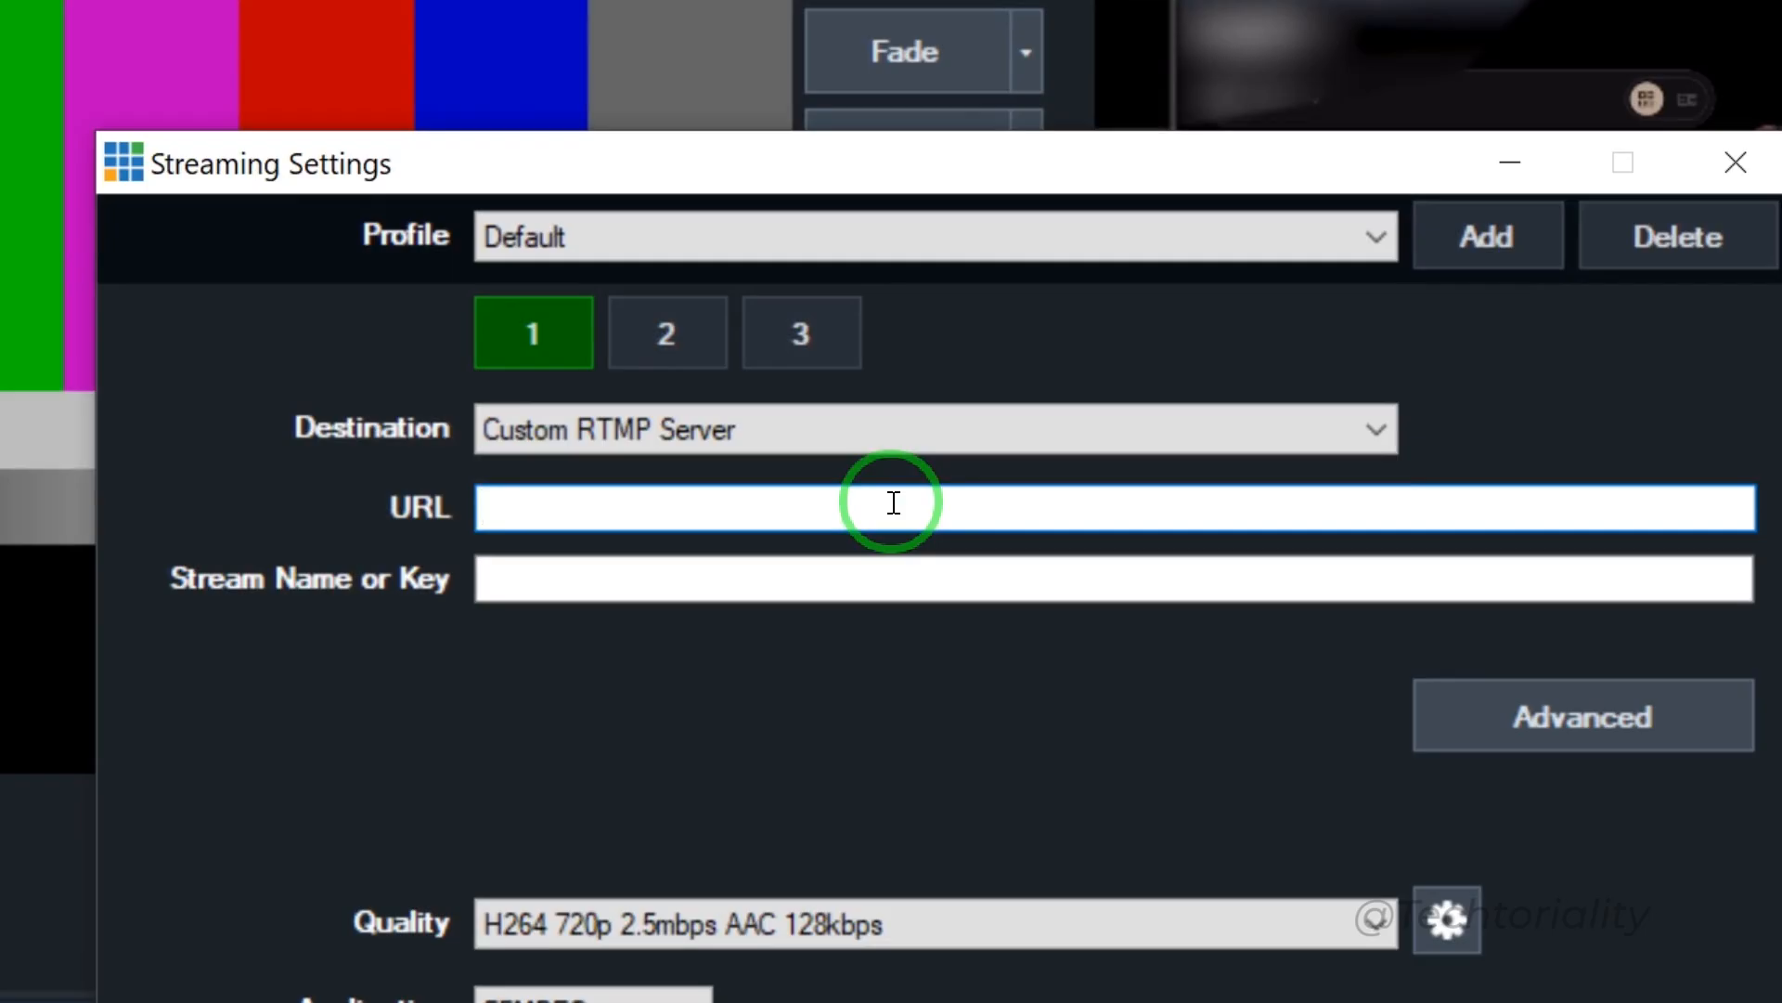
key("ctrl+v")
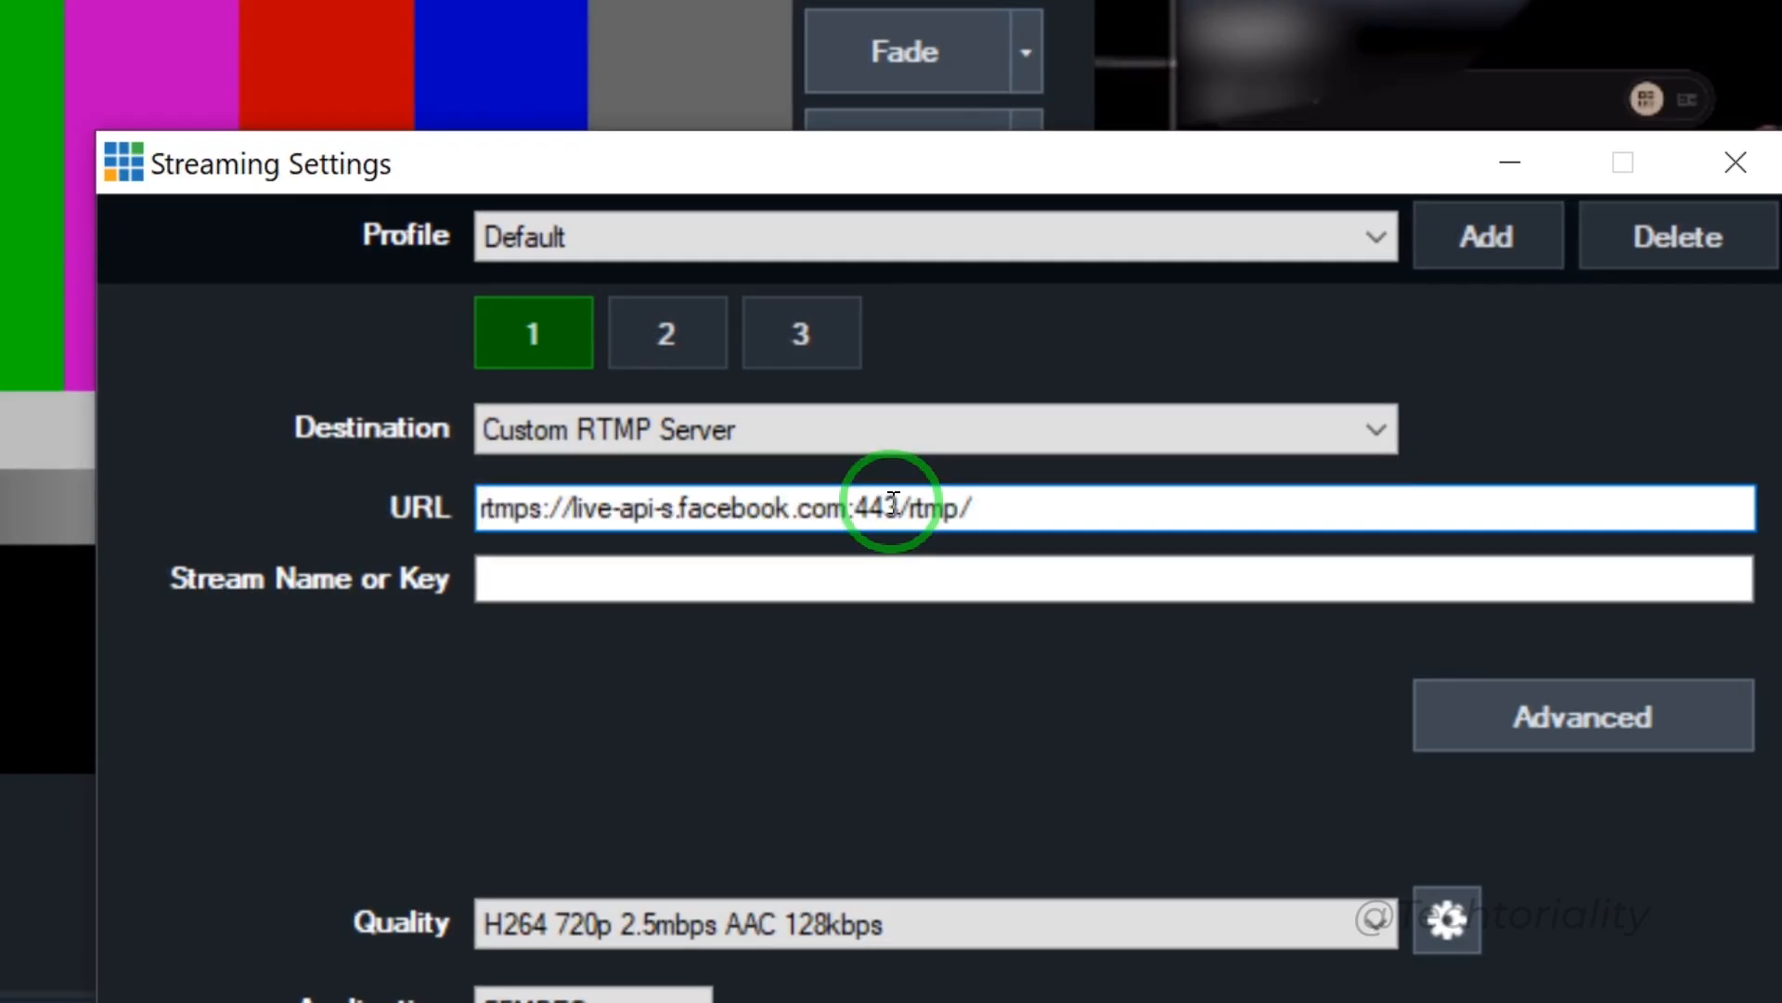
Copy the stream key, consulting the Notepad notes and the Facebook live producer page, and paste it as the stream name or key in vMix
left_click(914, 571)
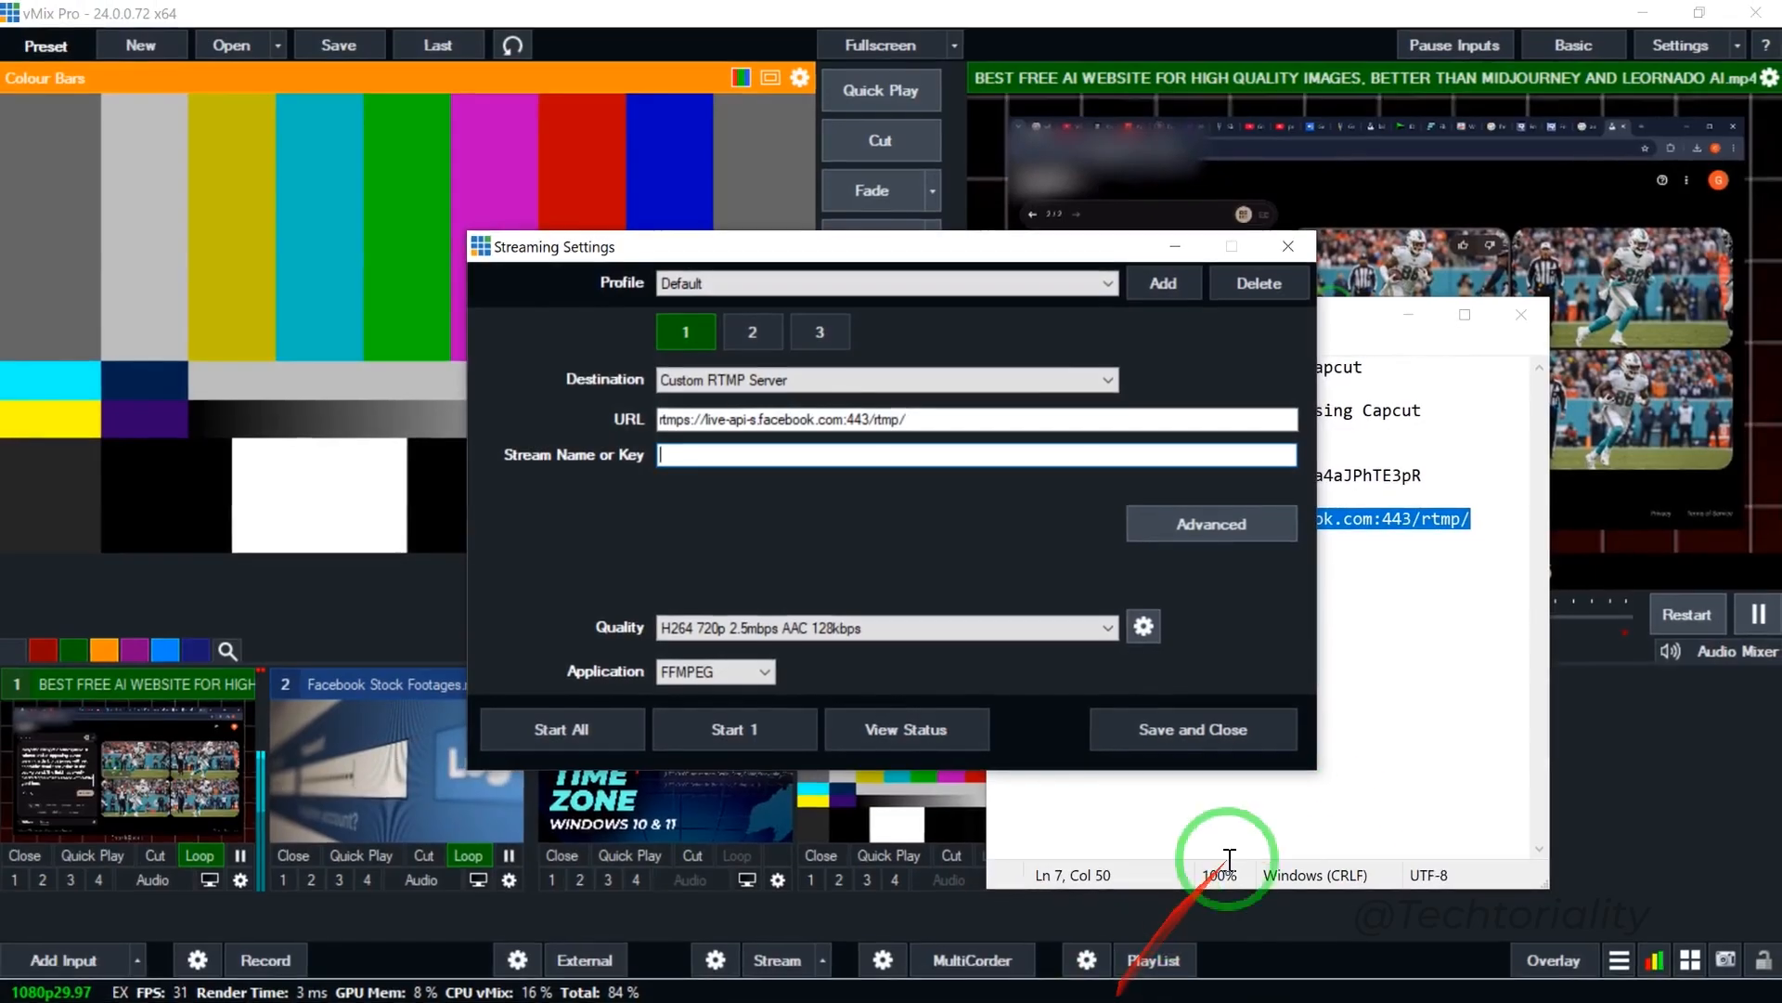
left_click(1421, 733)
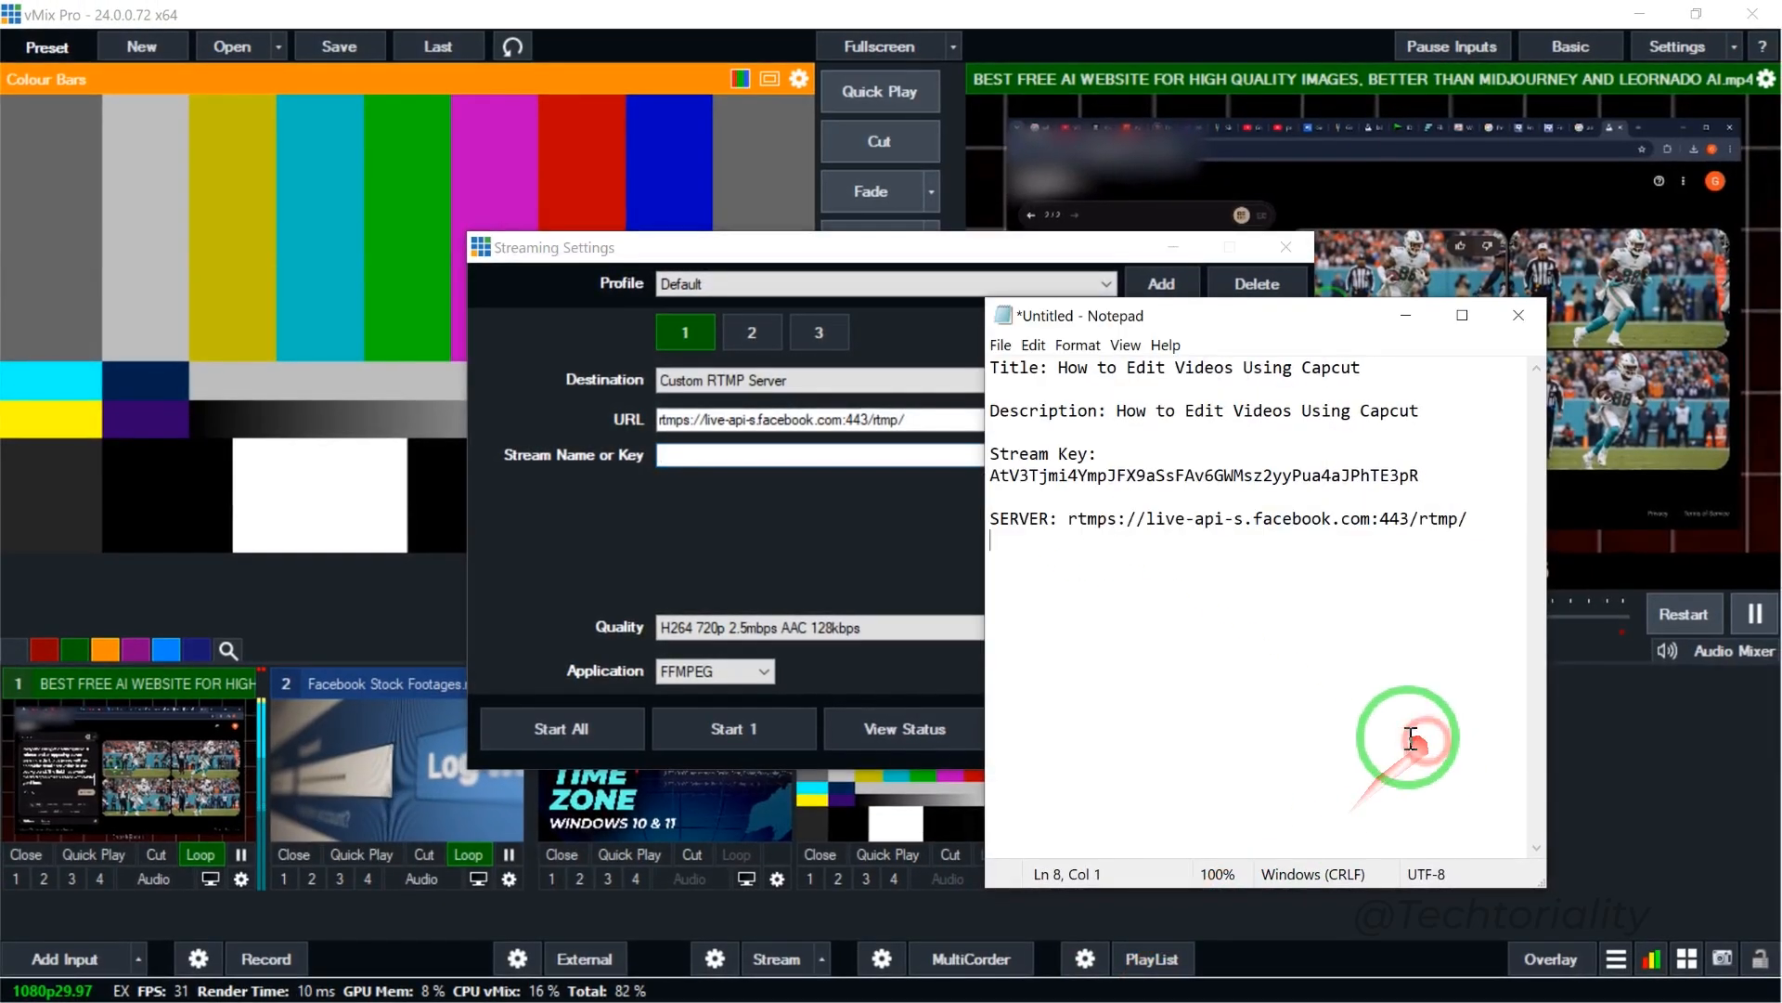
left_click_drag(991, 475, 1430, 475)
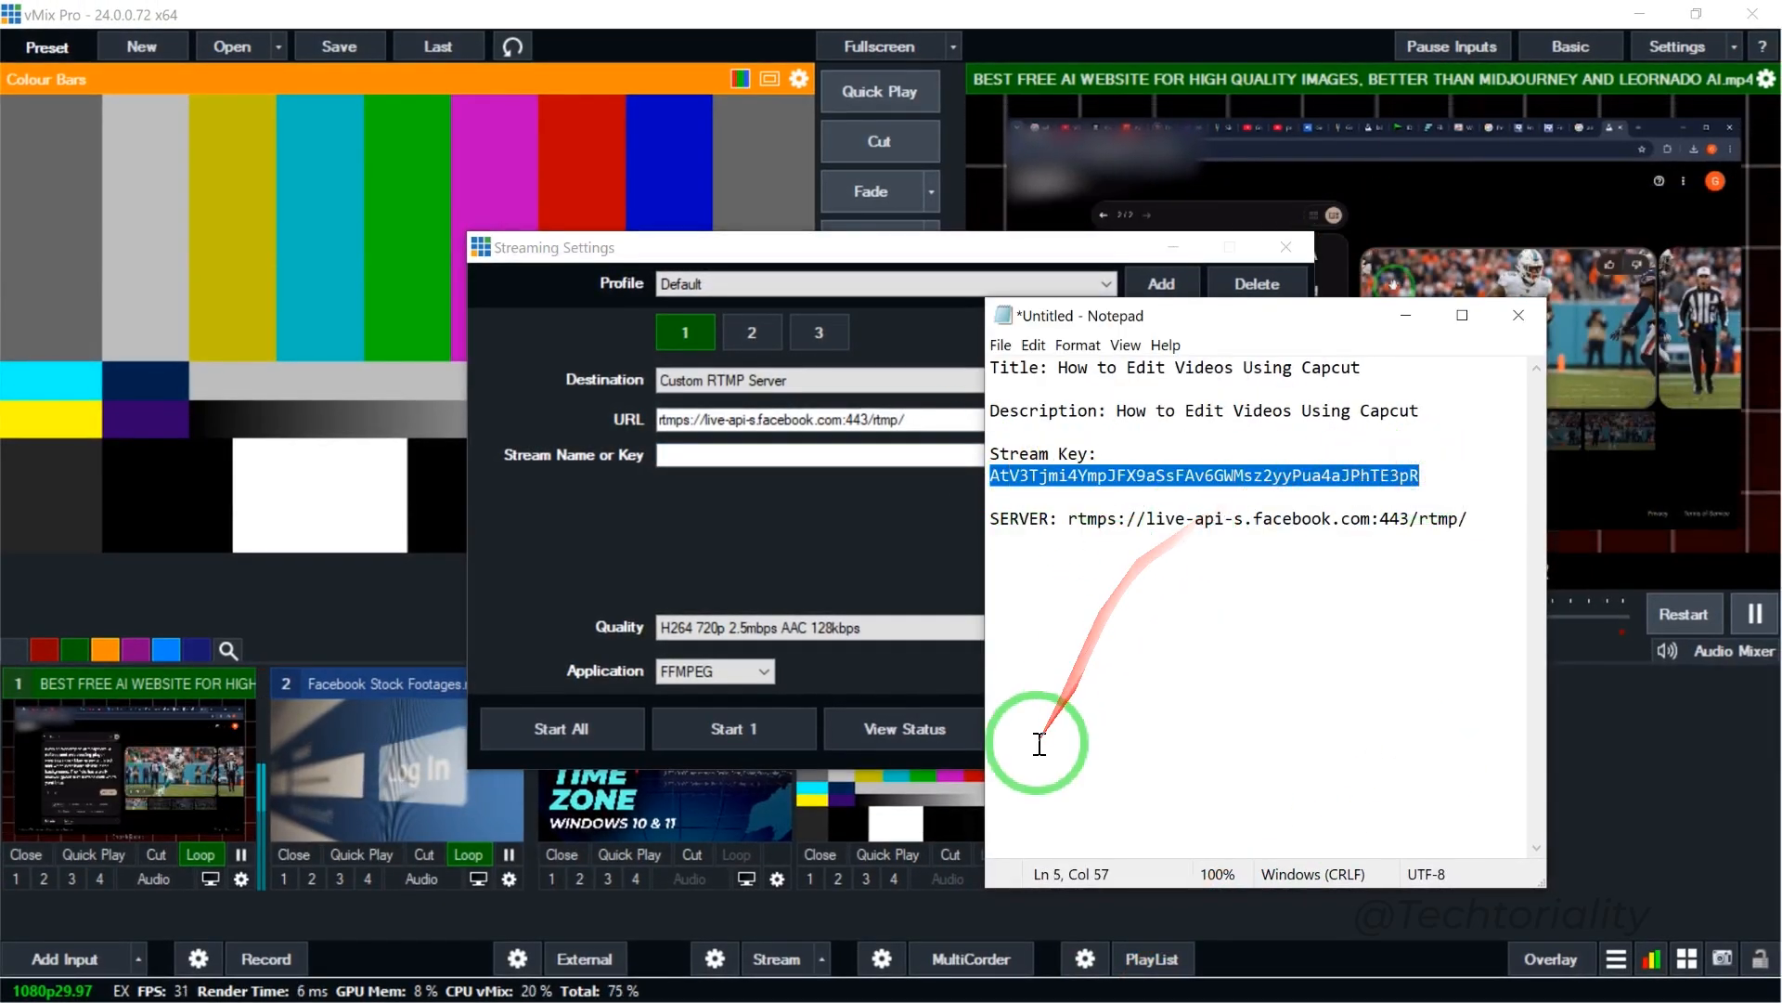
key("super")
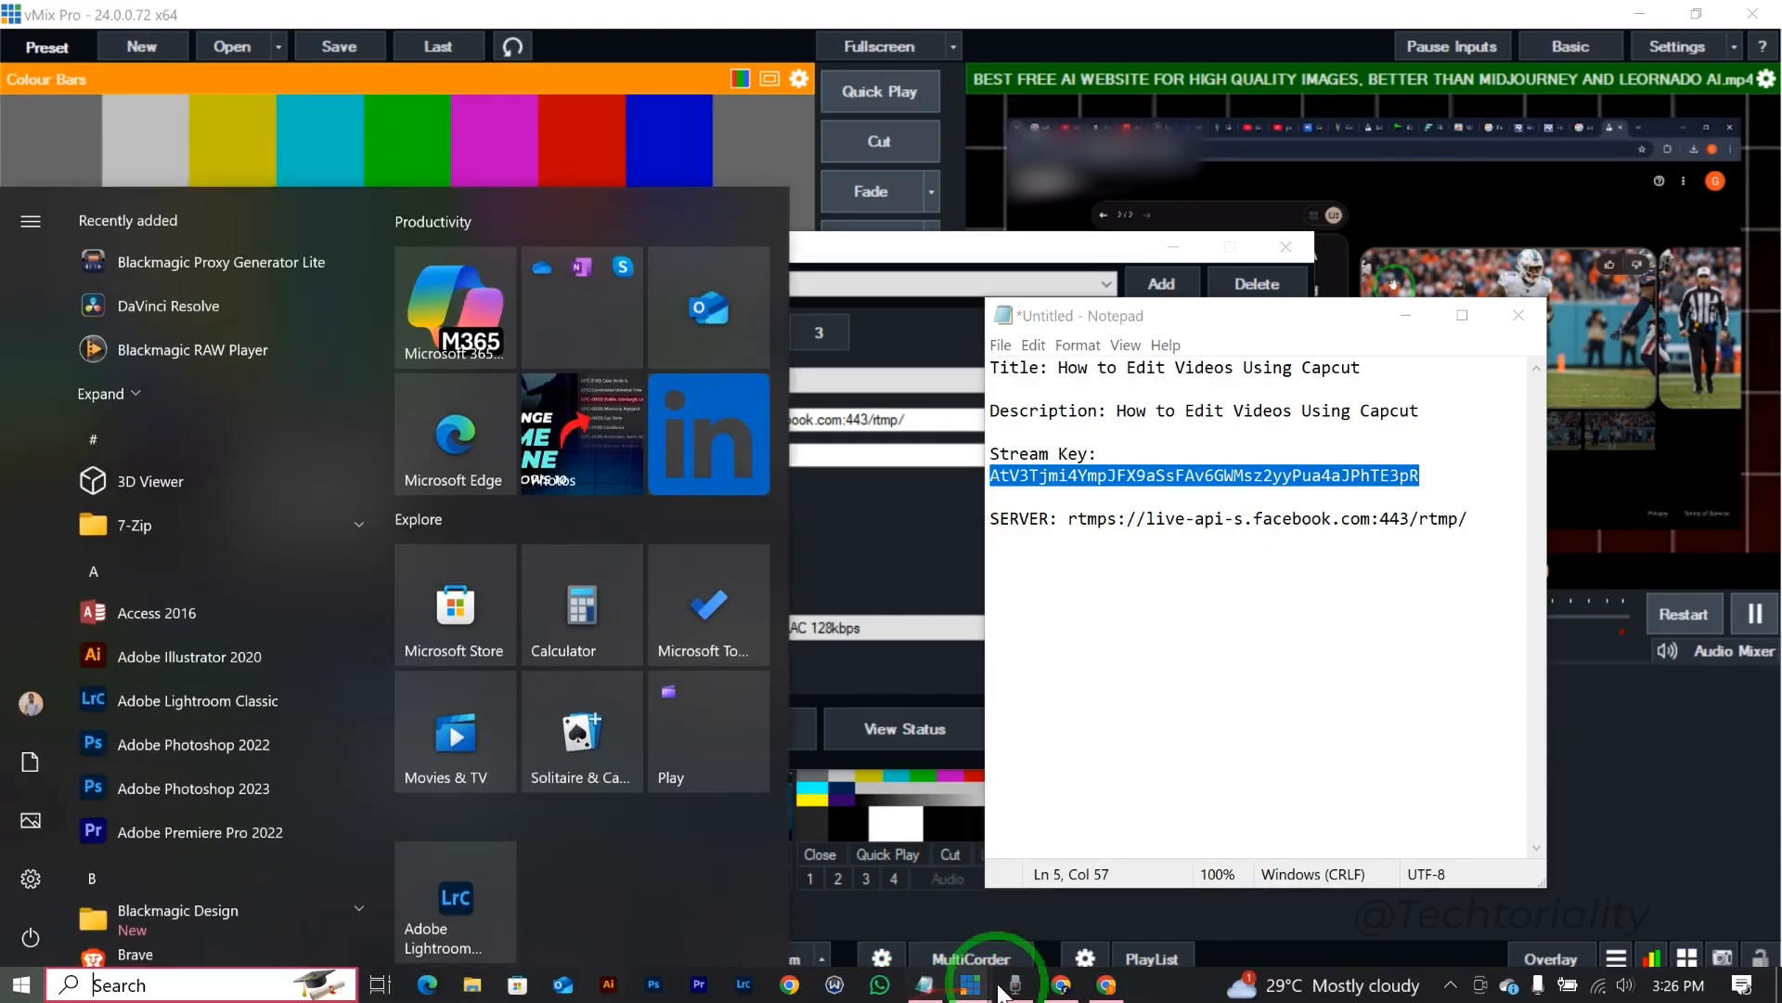
left_click(1061, 984)
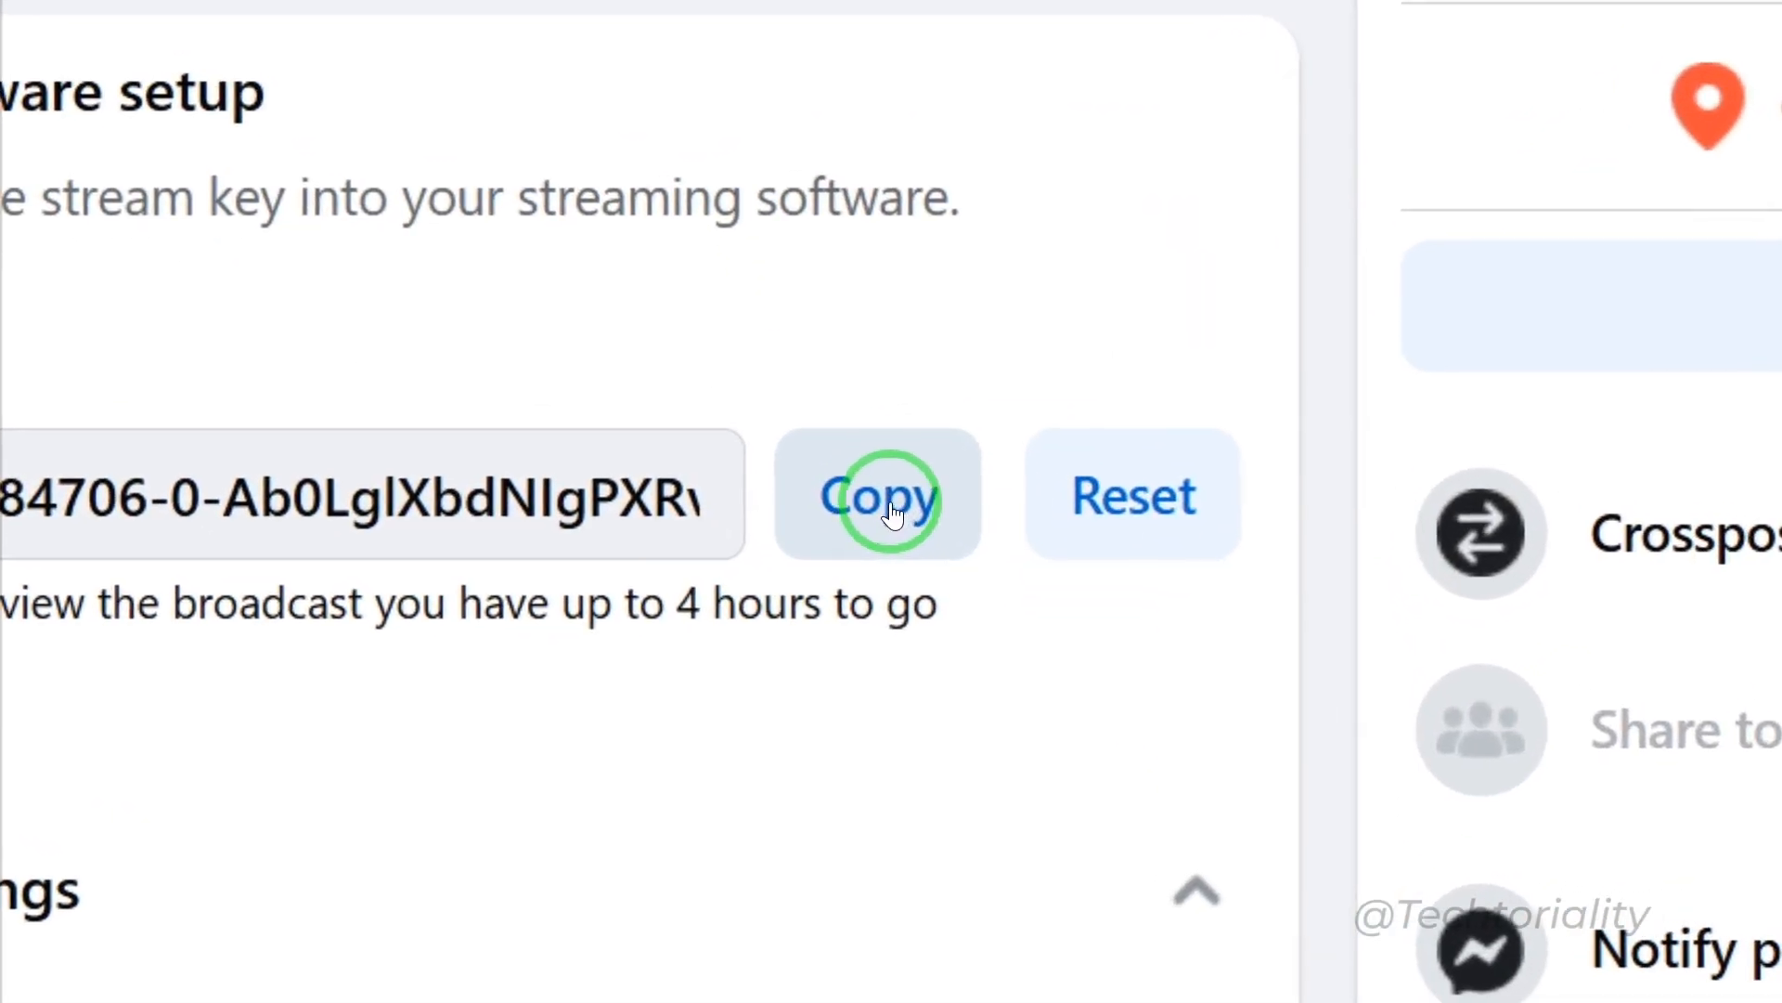
left_click(956, 715)
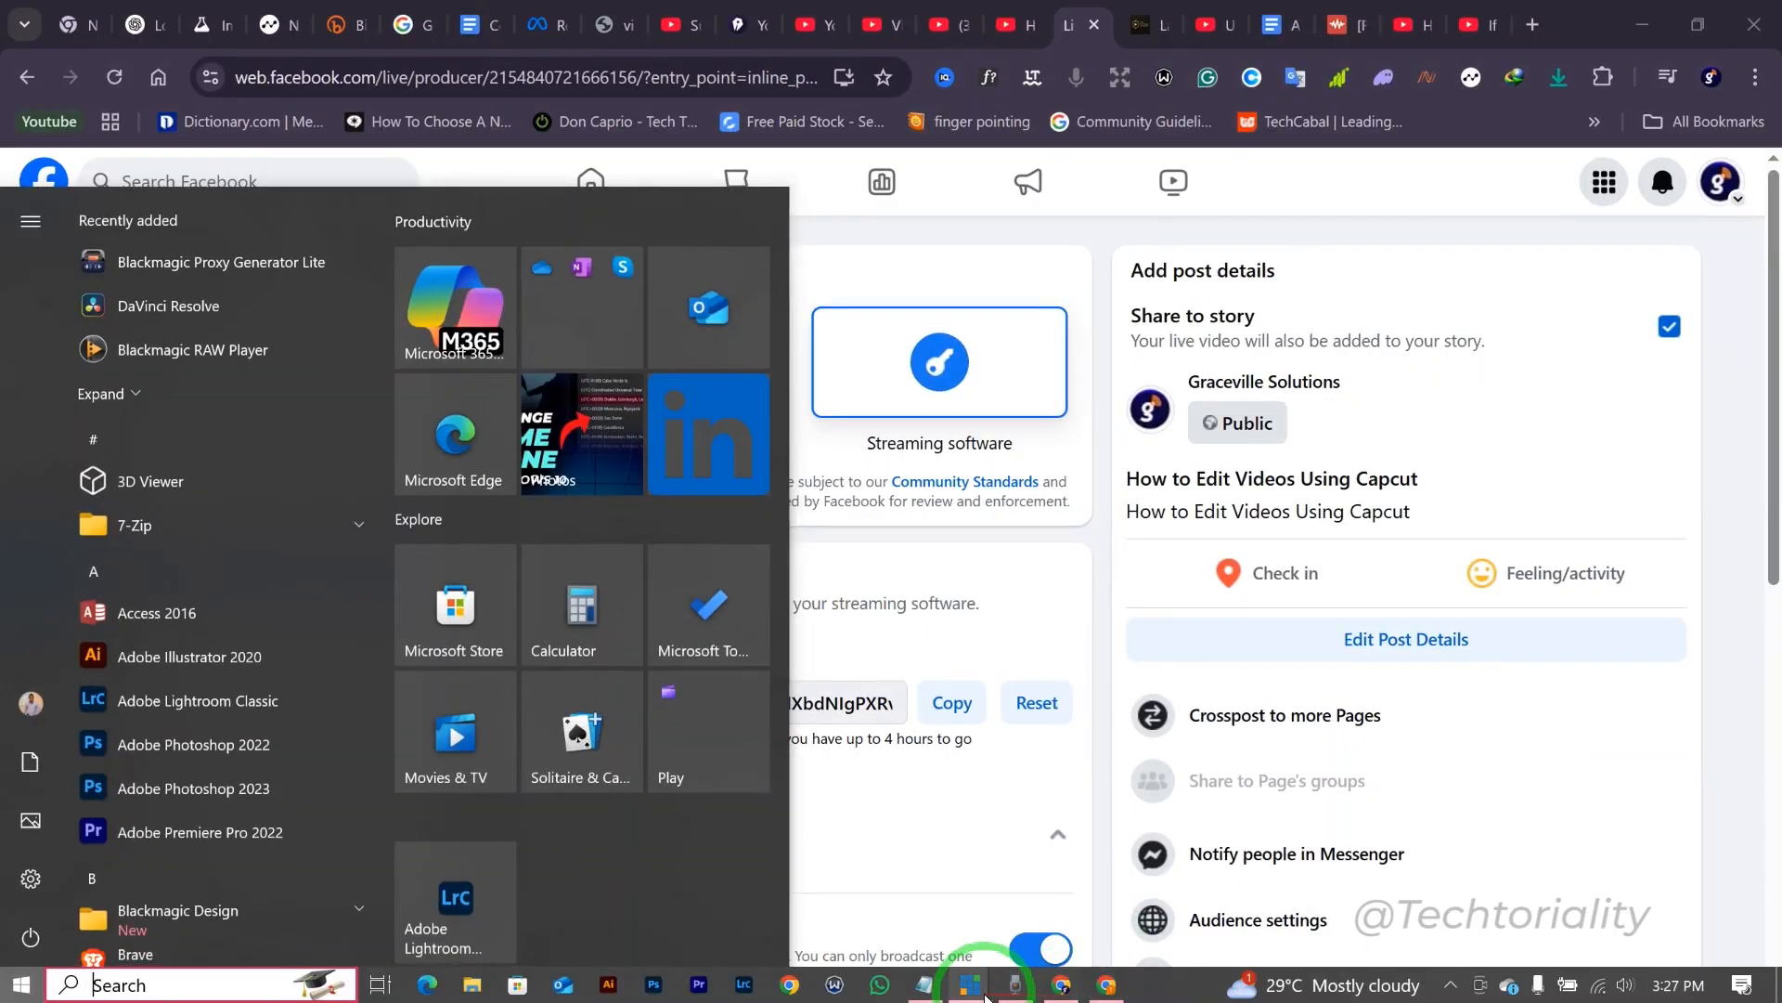
mouse_move(973, 986)
left_click(1061, 899)
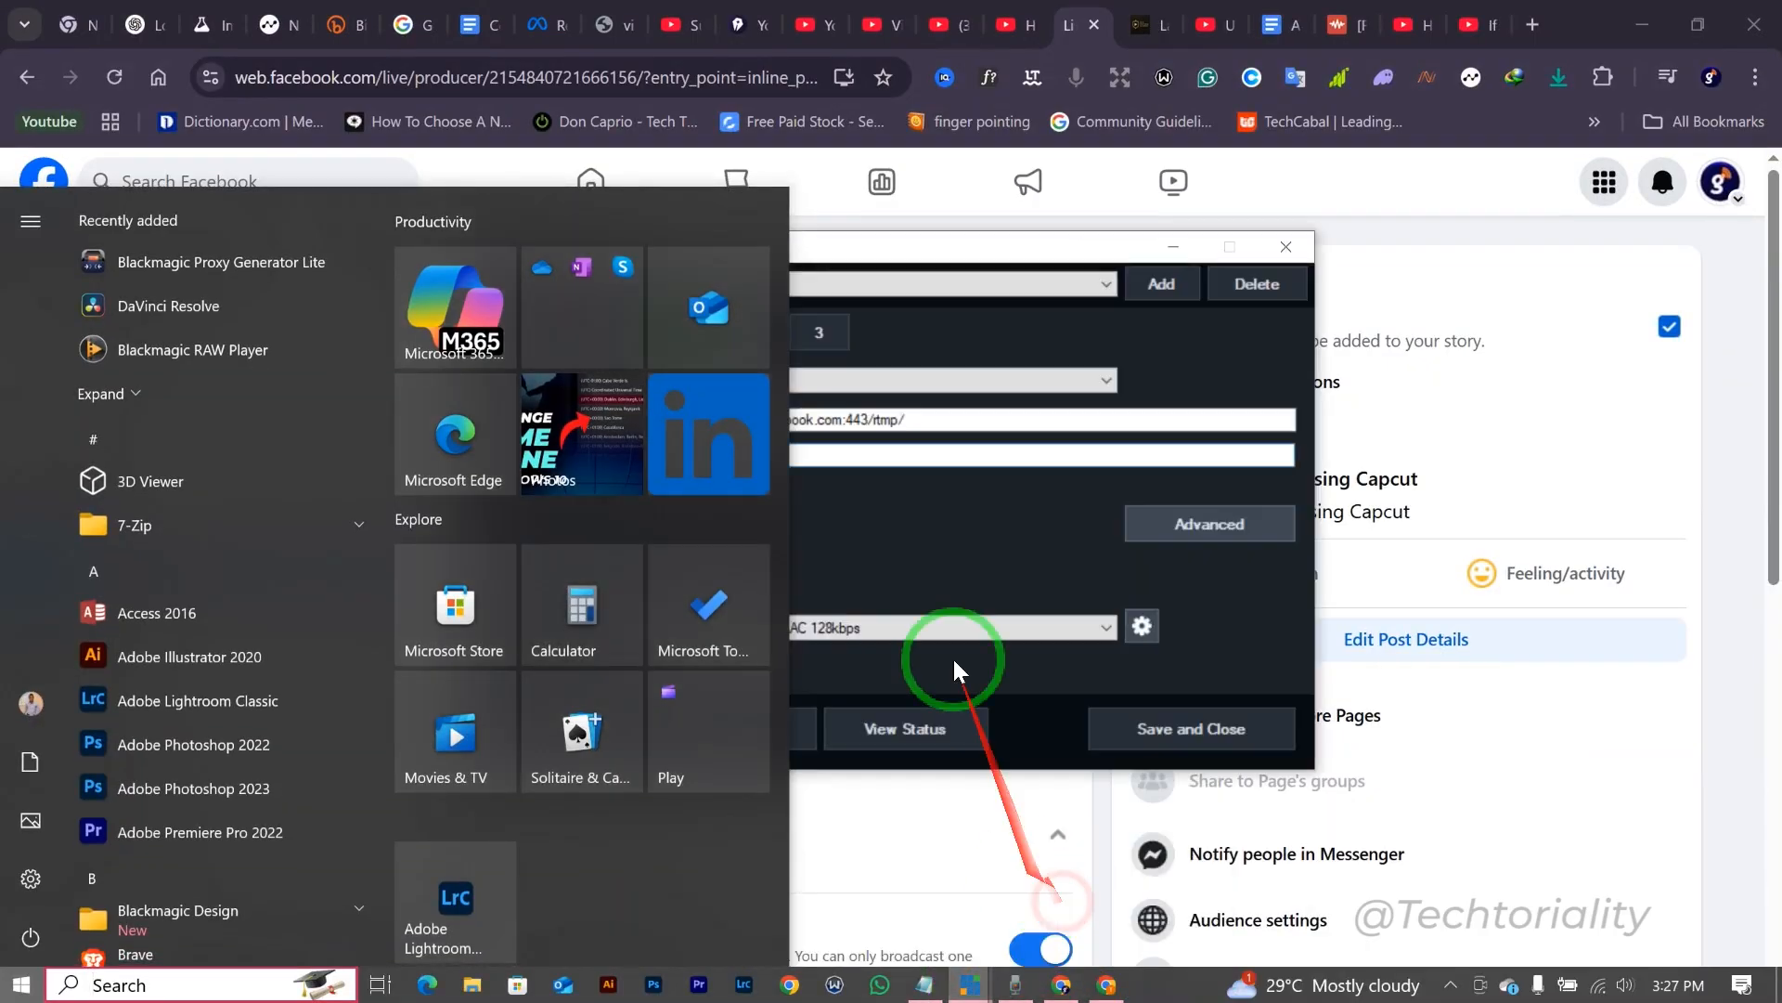
left_click(897, 455)
key("ctrl+v")
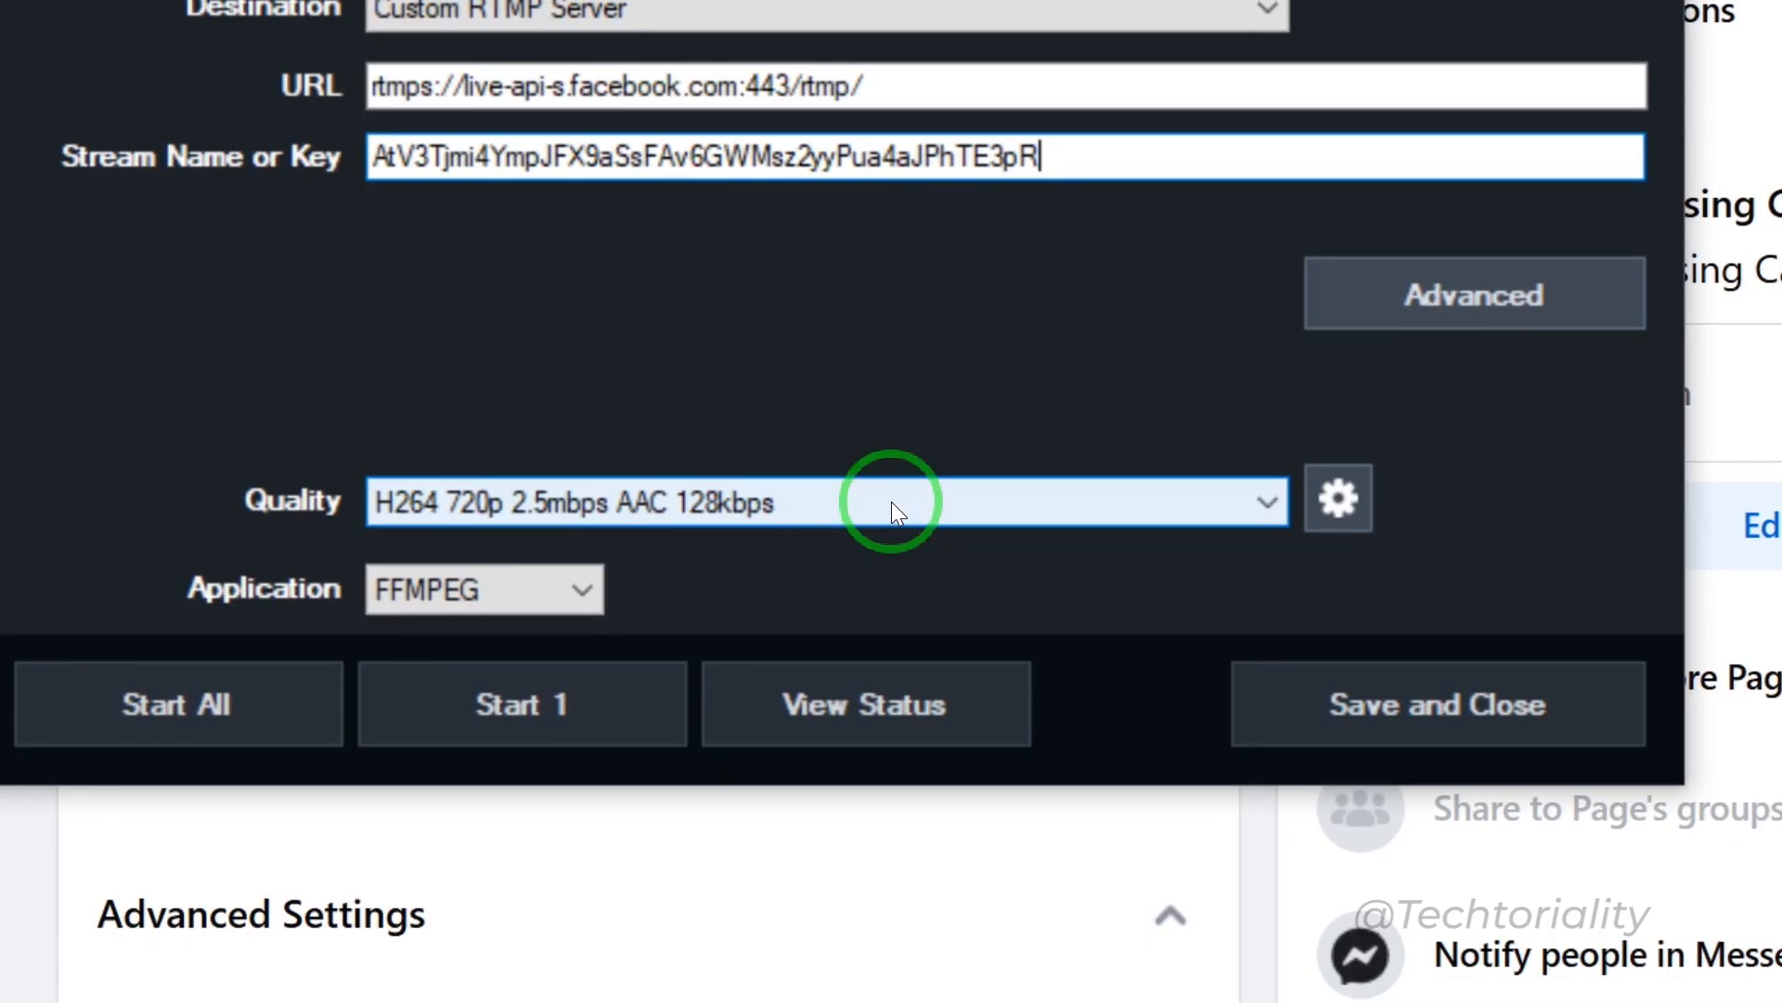
Set the streaming quality to H264 360p 750kbps AAC 96kbps and open its detailed settings, keeping Output 1 as the video source
left_click(891, 501)
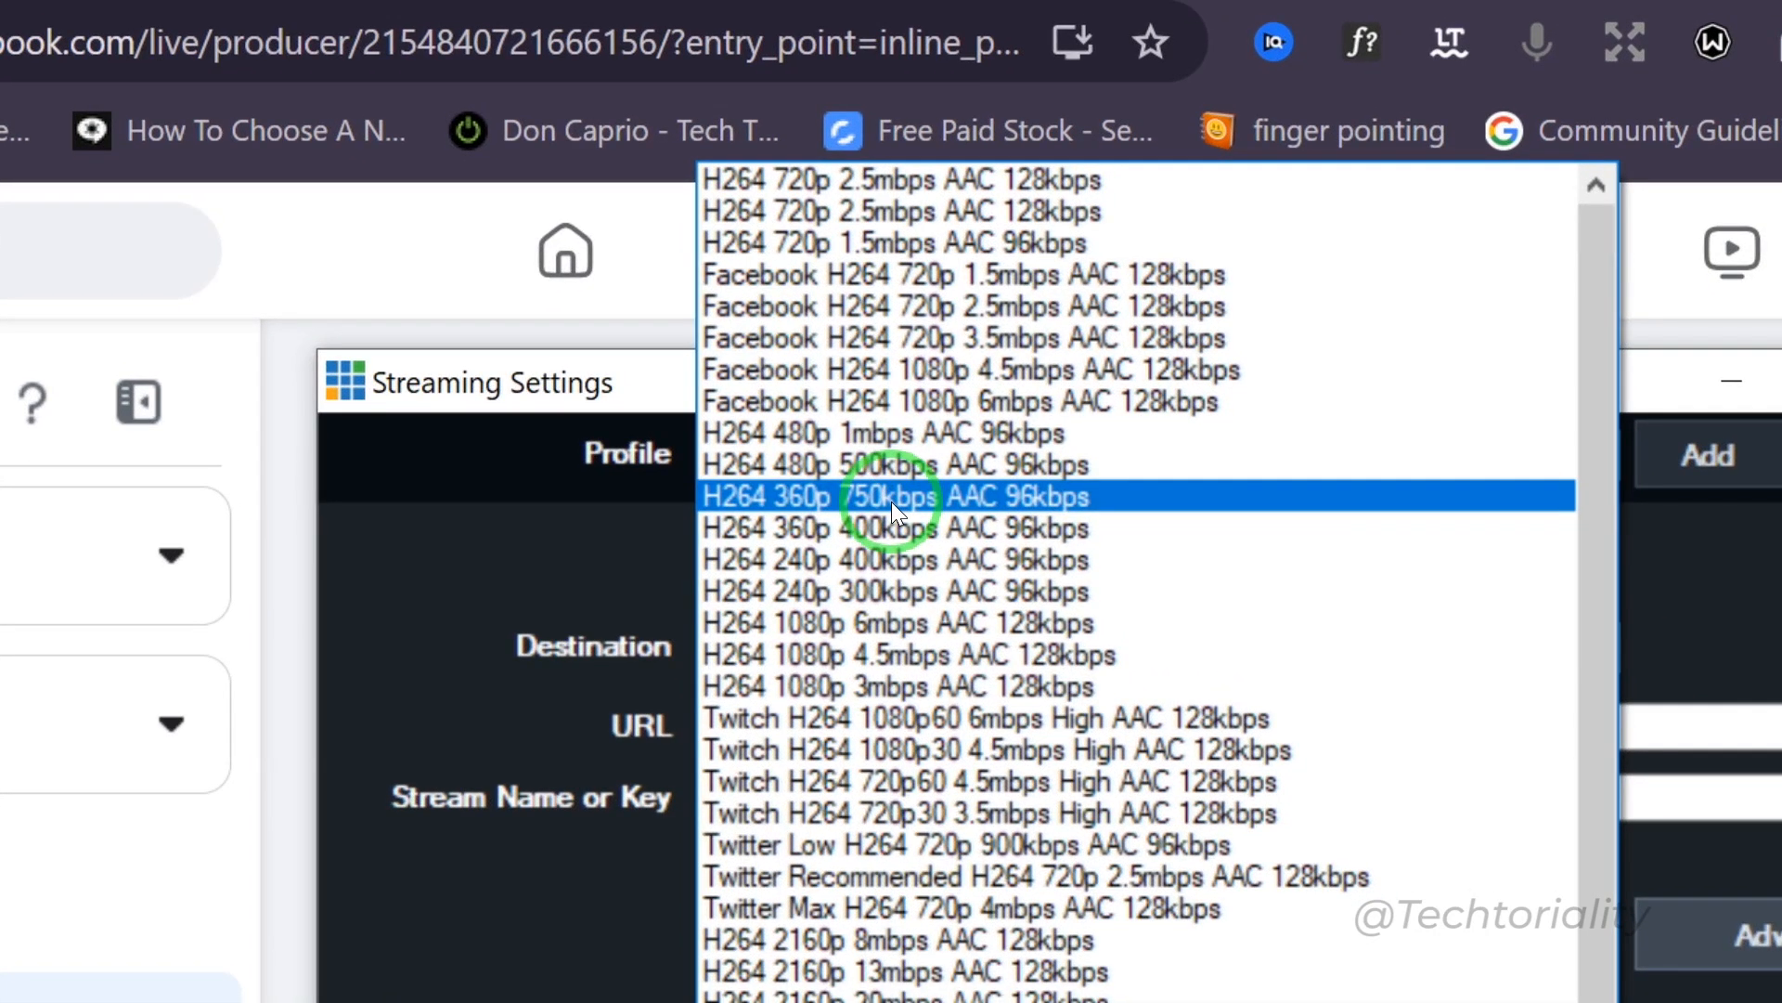
left_click(893, 500)
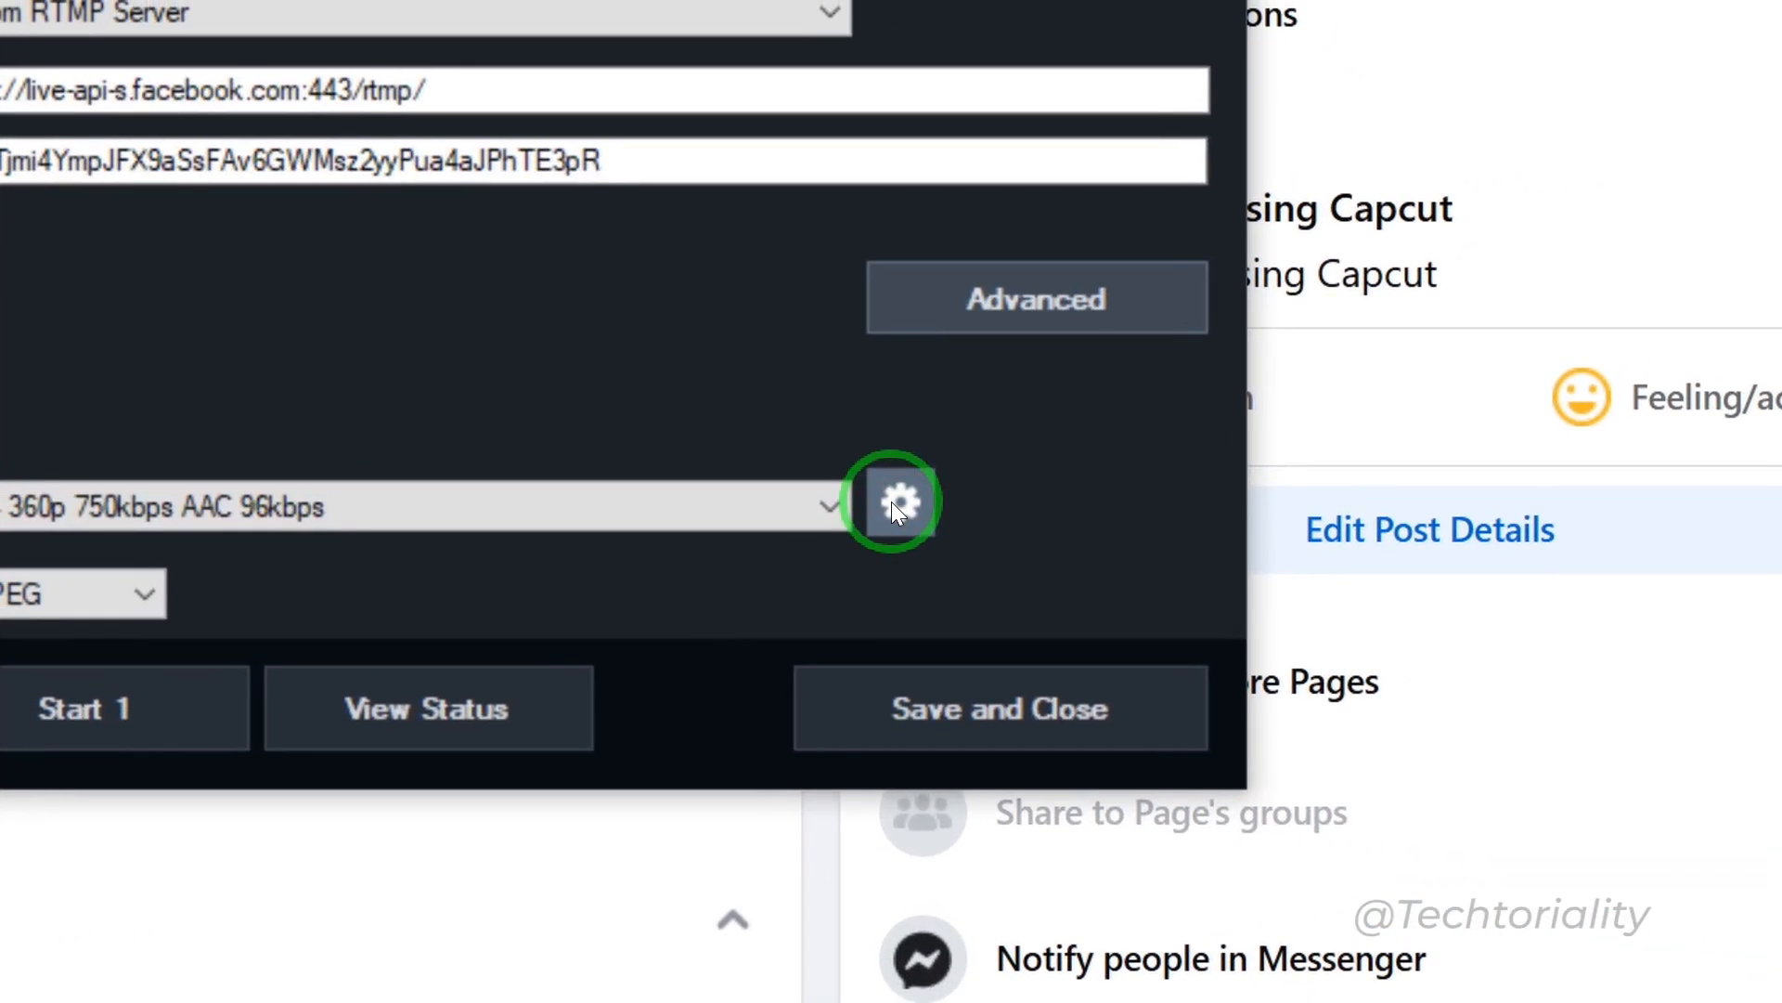
left_click(889, 502)
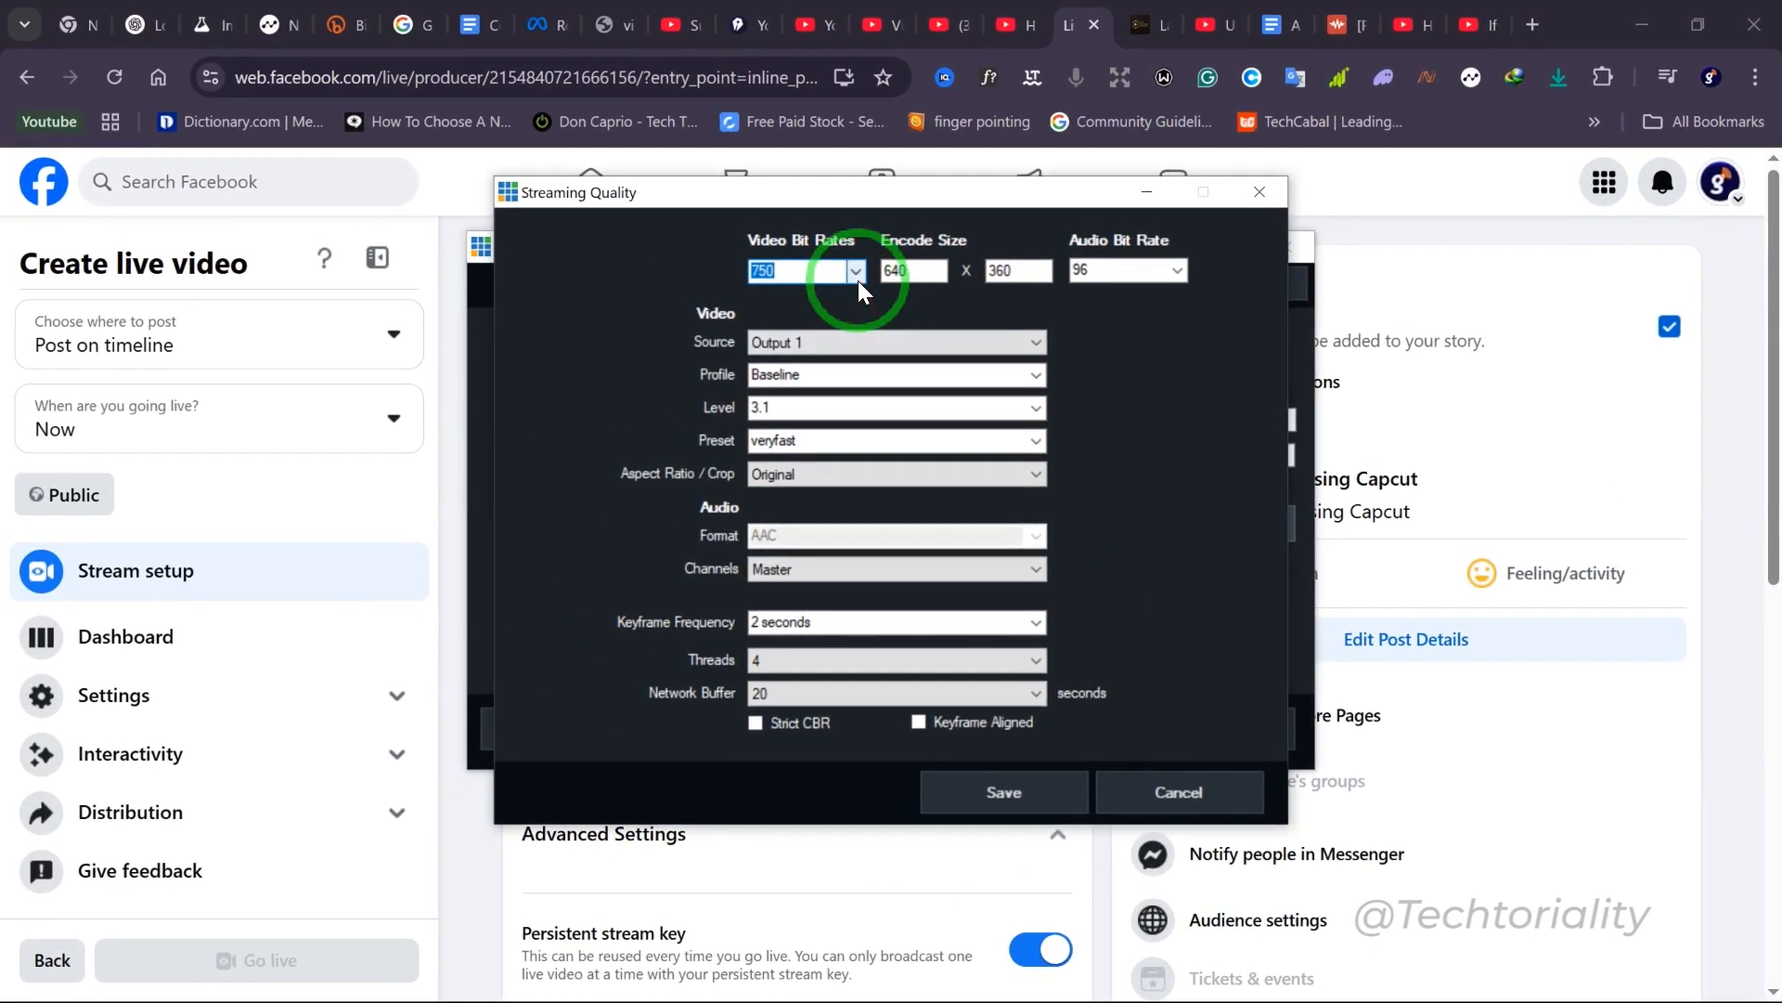
left_click(1032, 345)
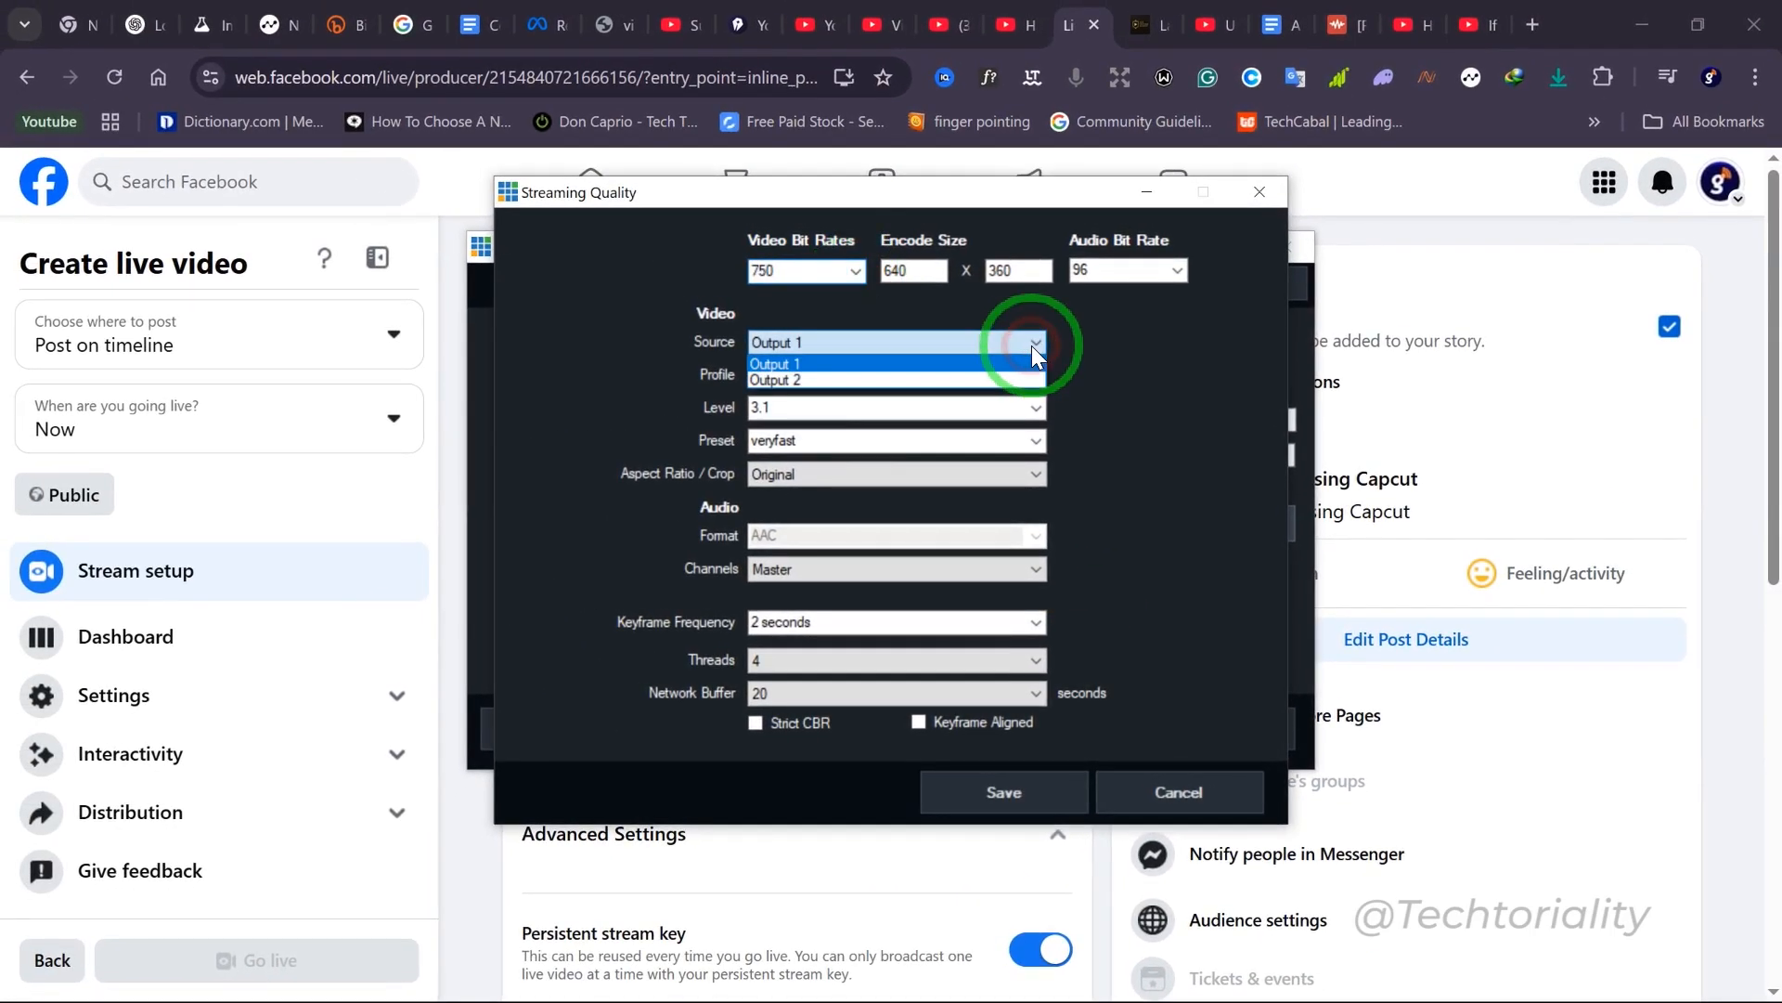
left_click(1033, 349)
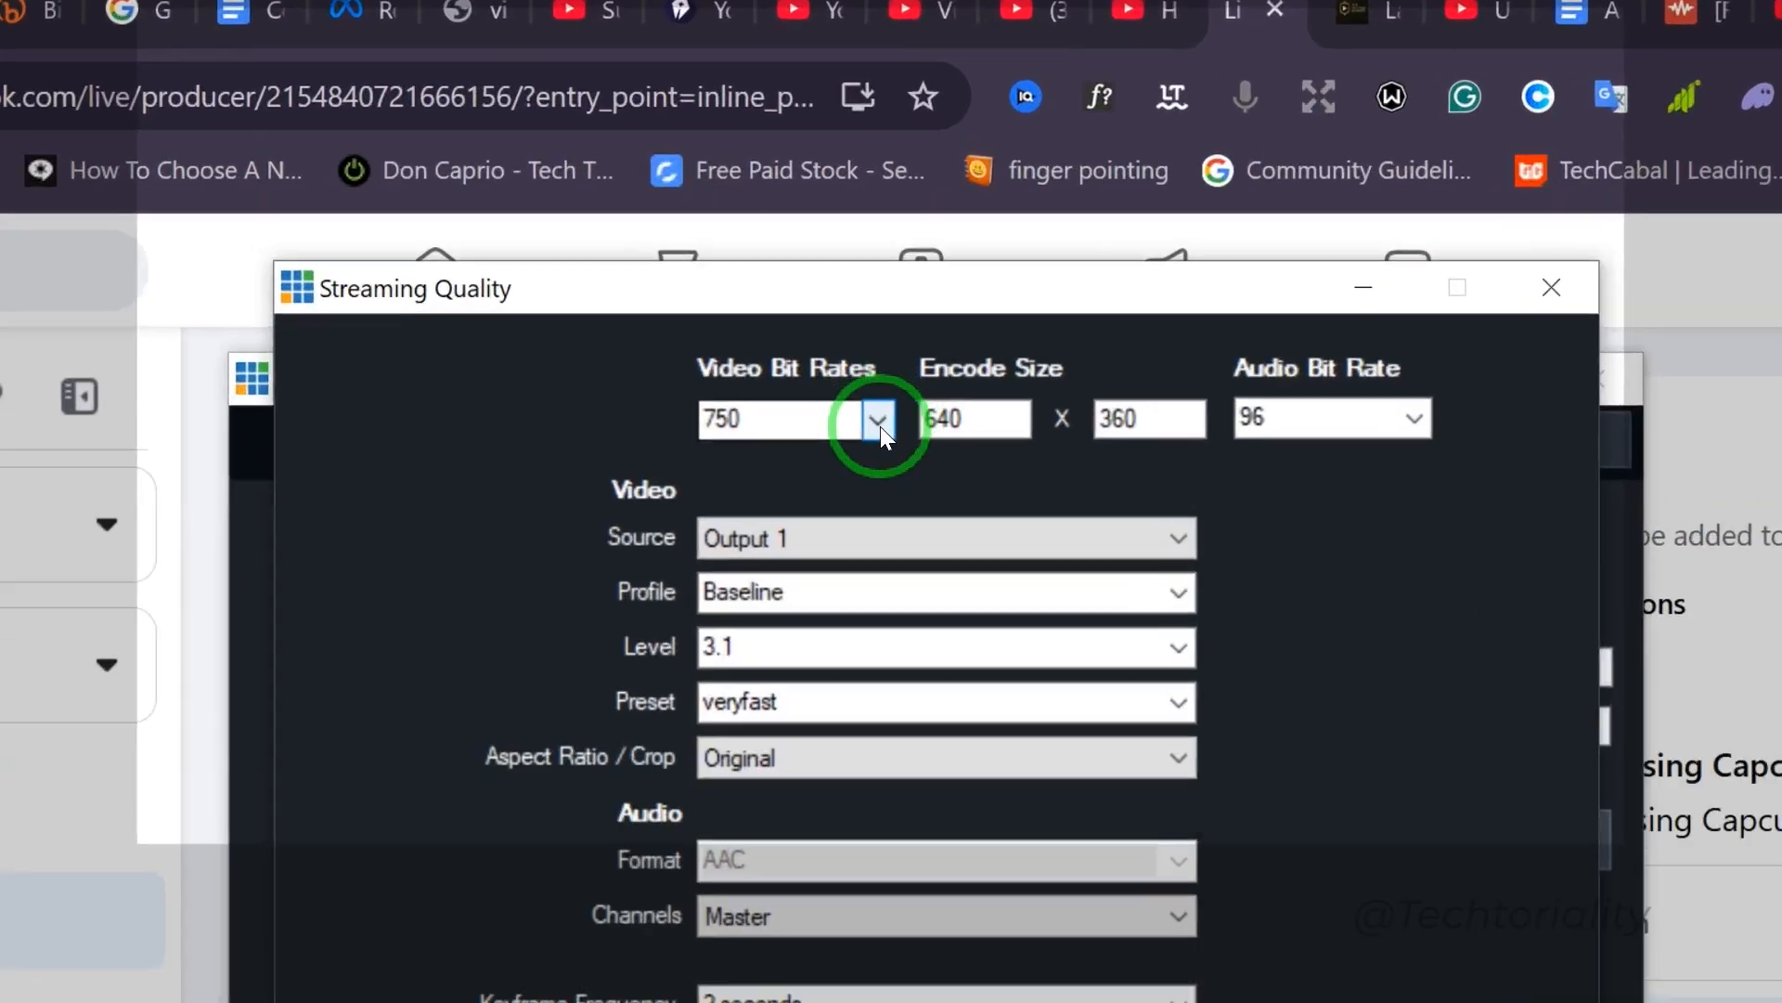
Set the video bit rate of the streaming quality to 1000
left_click(855, 270)
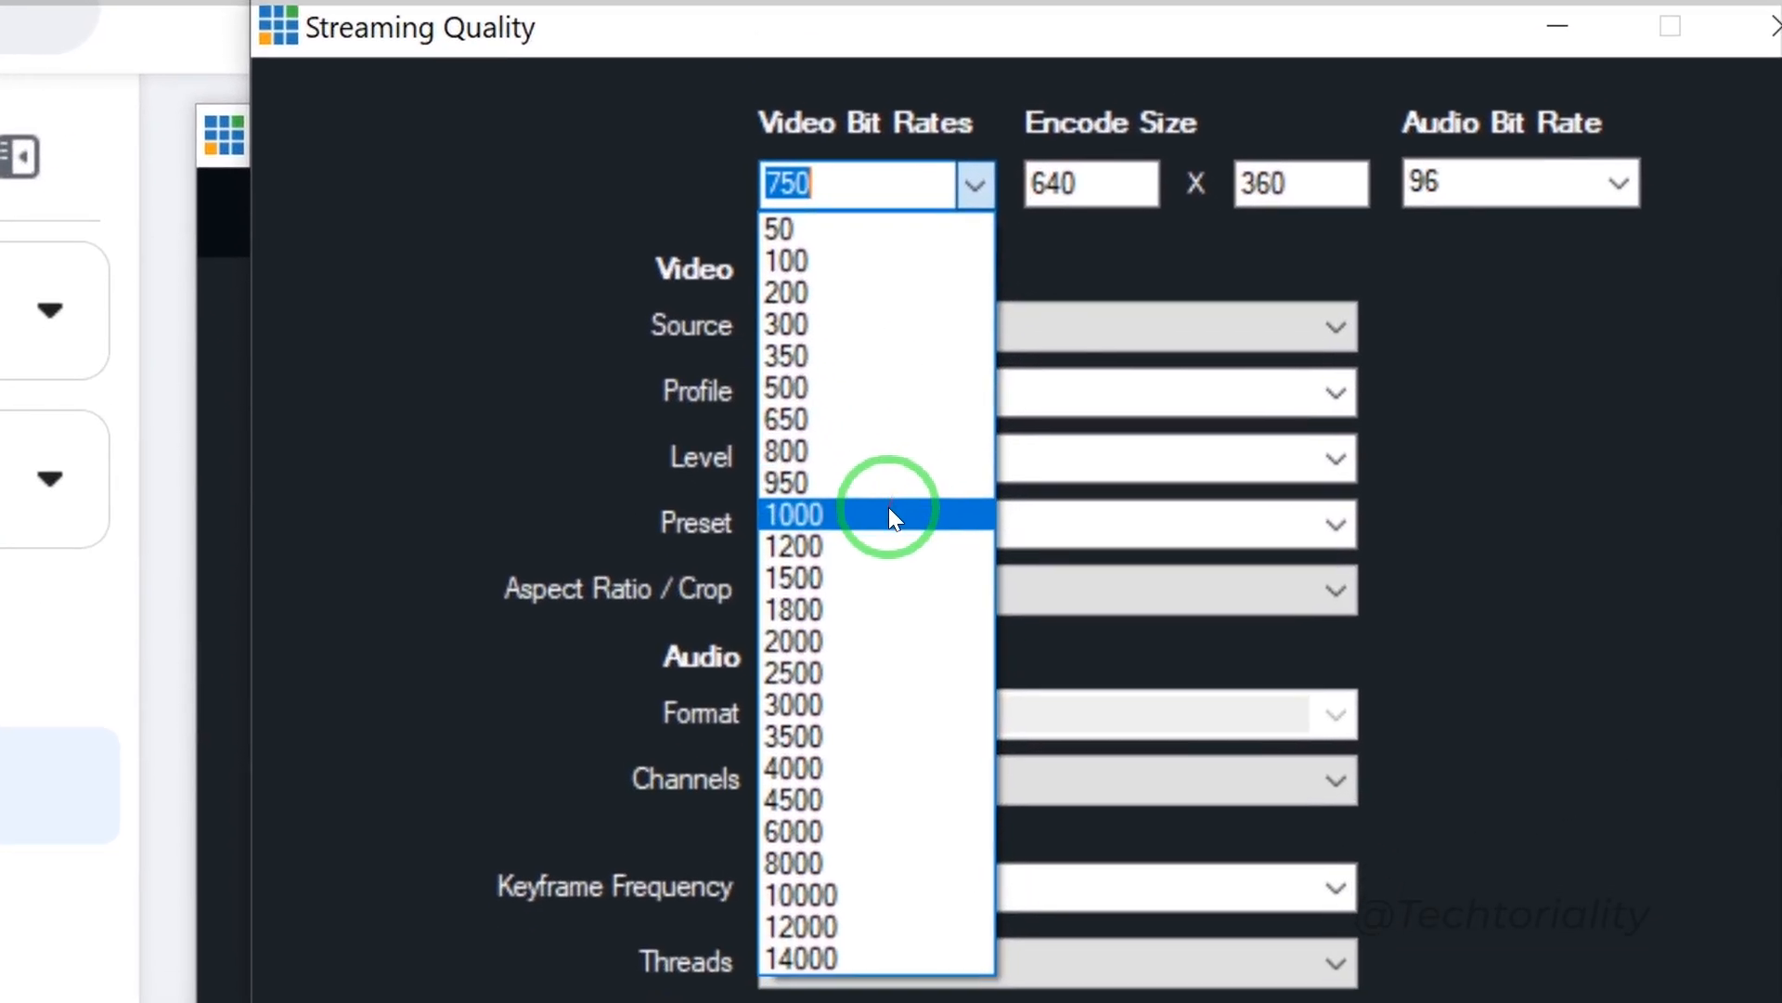
left_click(890, 607)
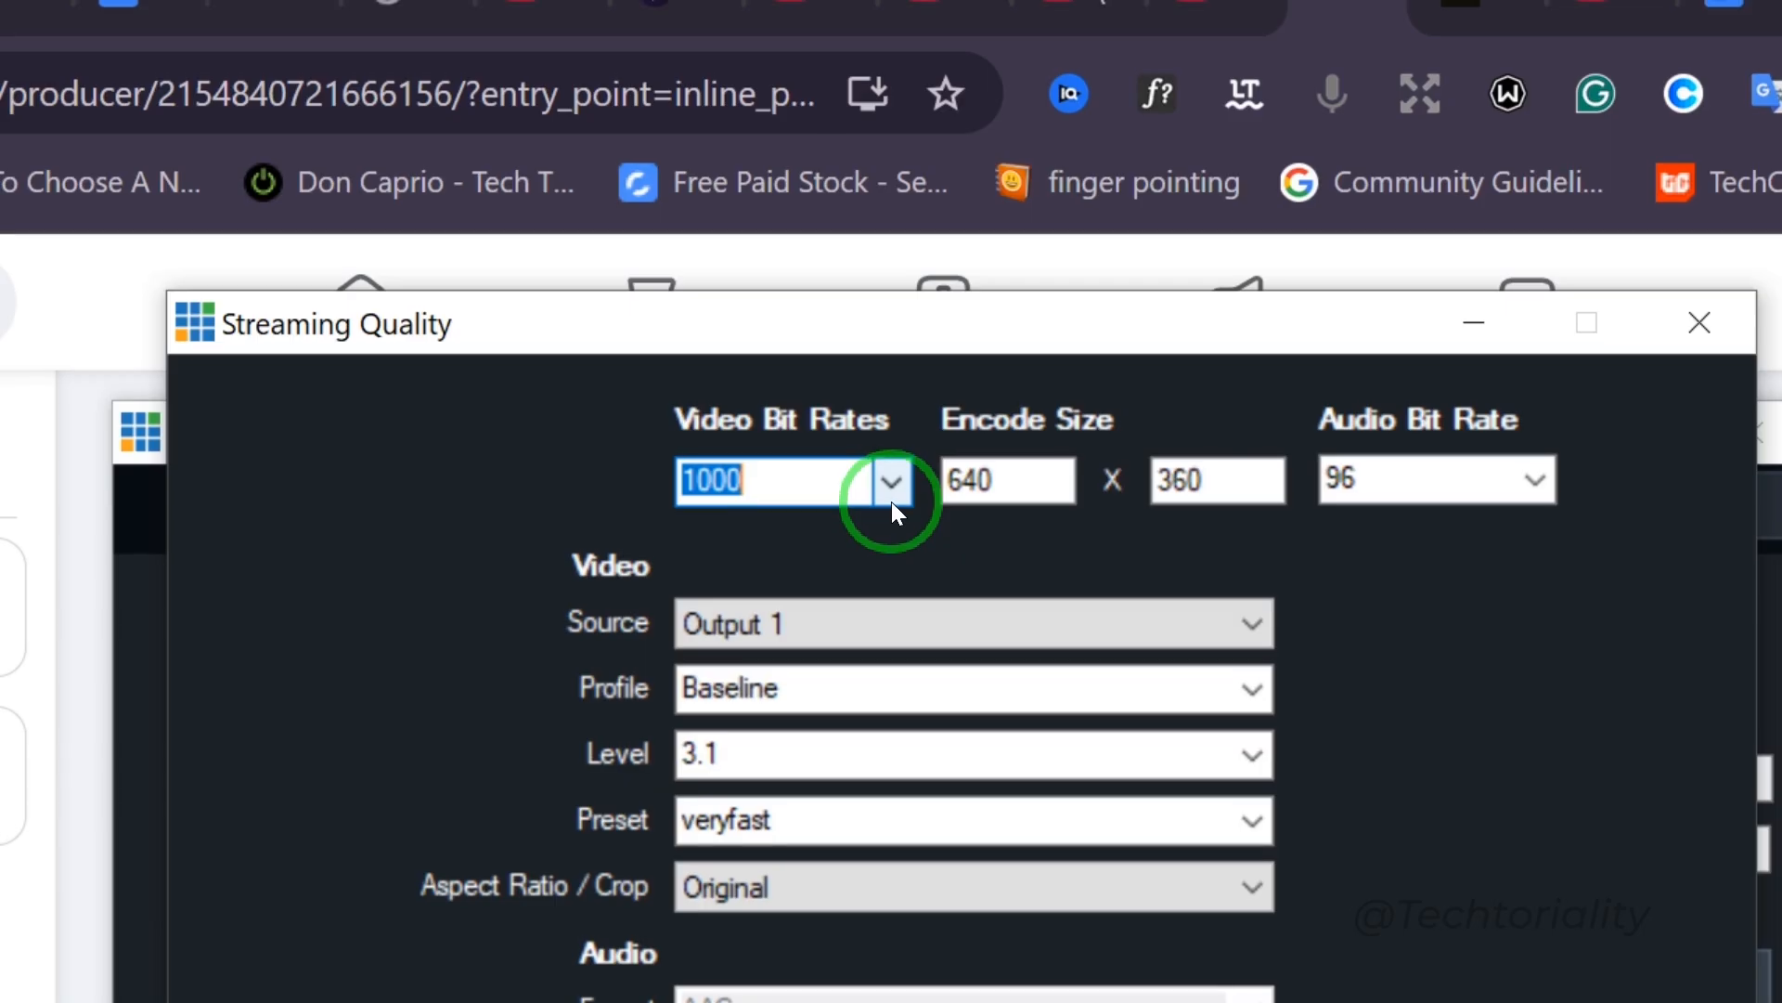
left_click(891, 482)
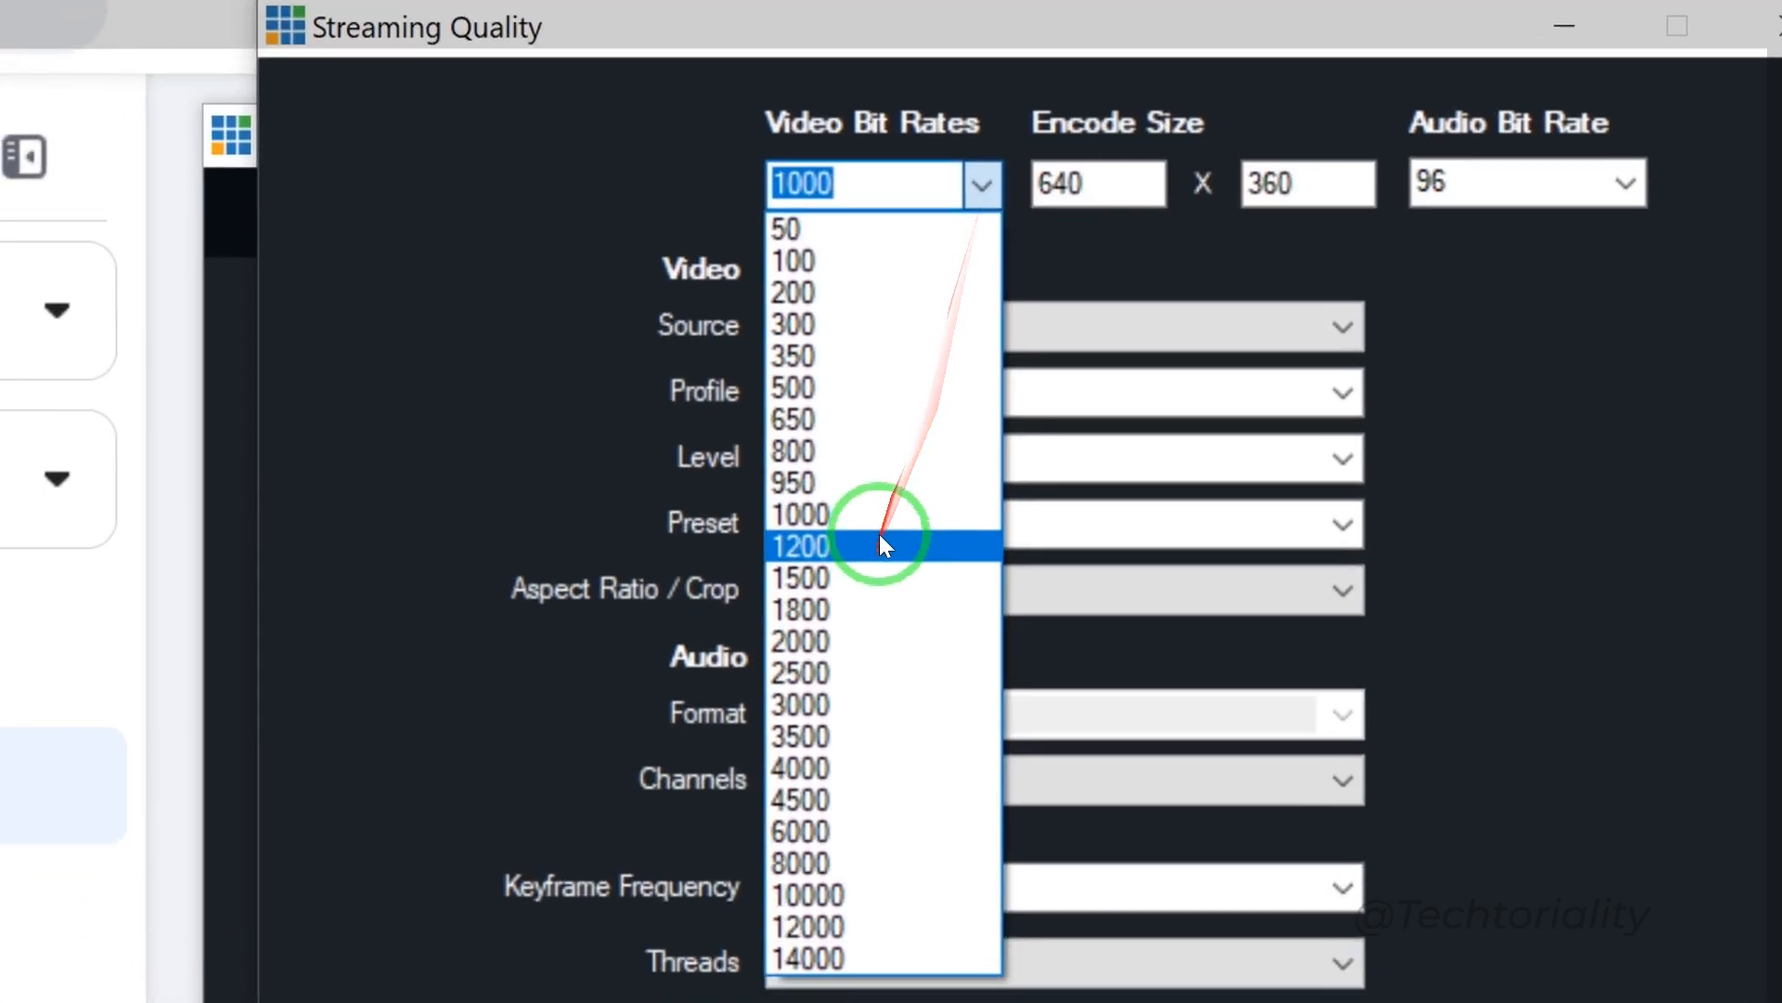
left_click(880, 513)
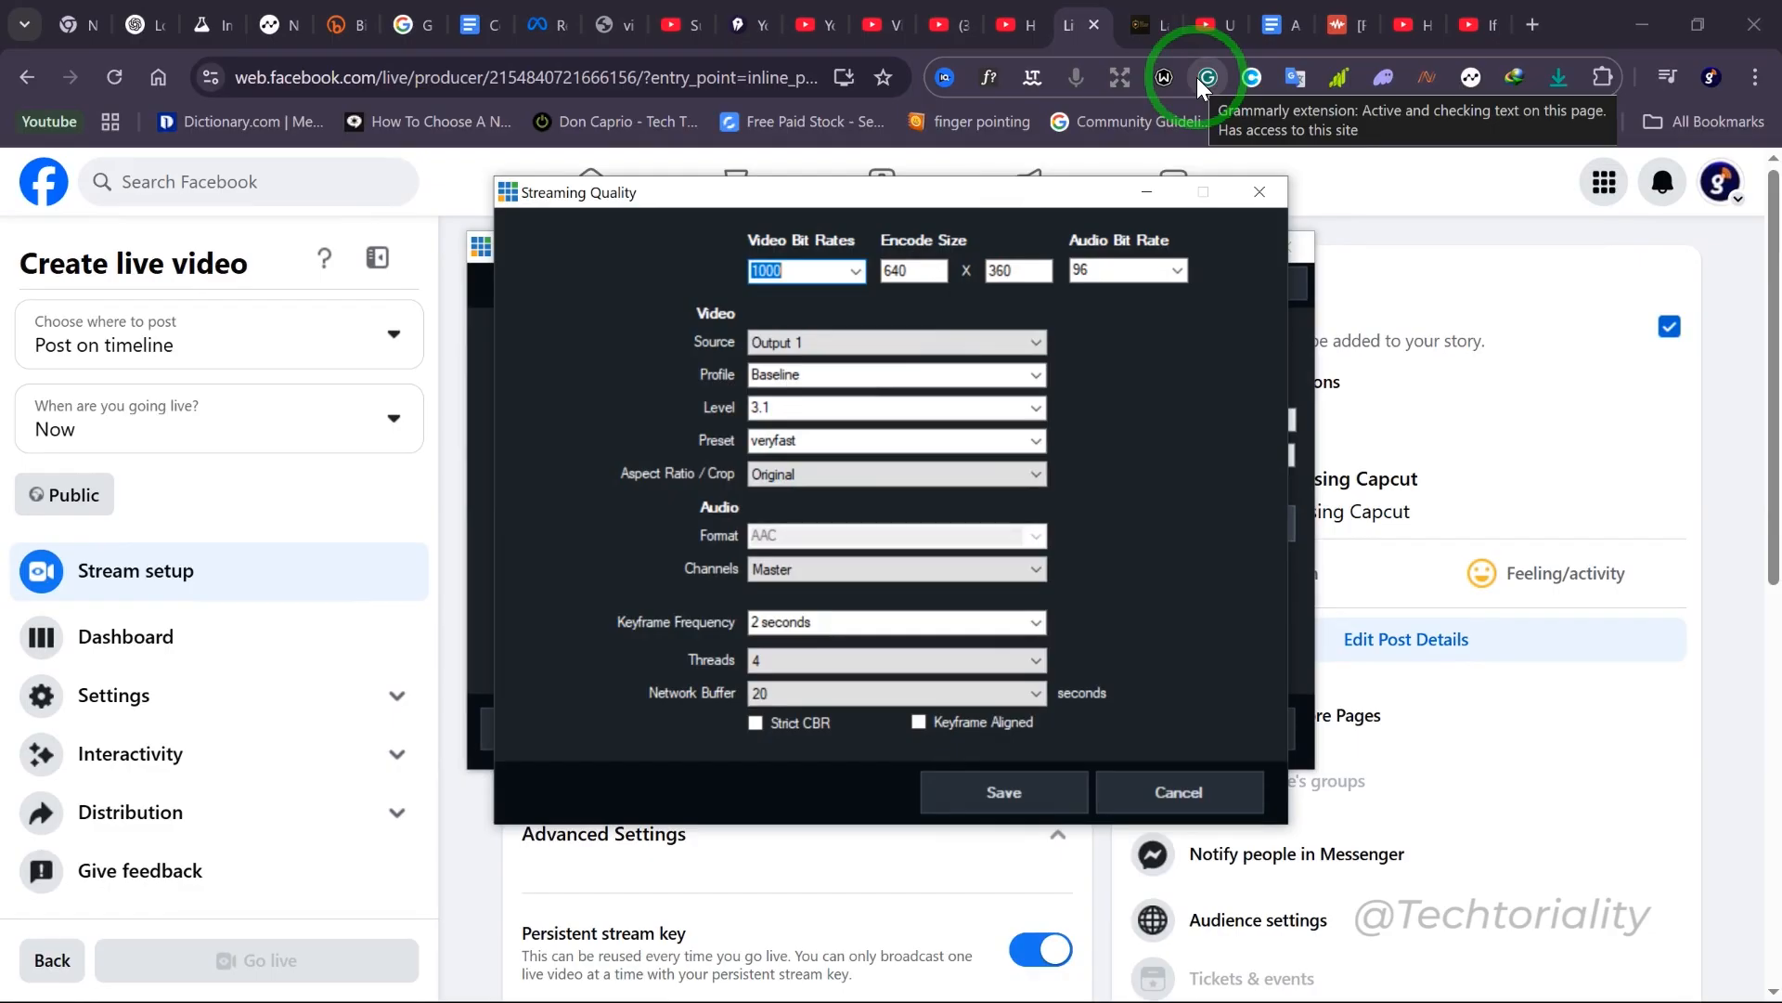
Open speedtest.net in a new Chrome tab, keeping the extension's changed new-tab page
left_click(1533, 25)
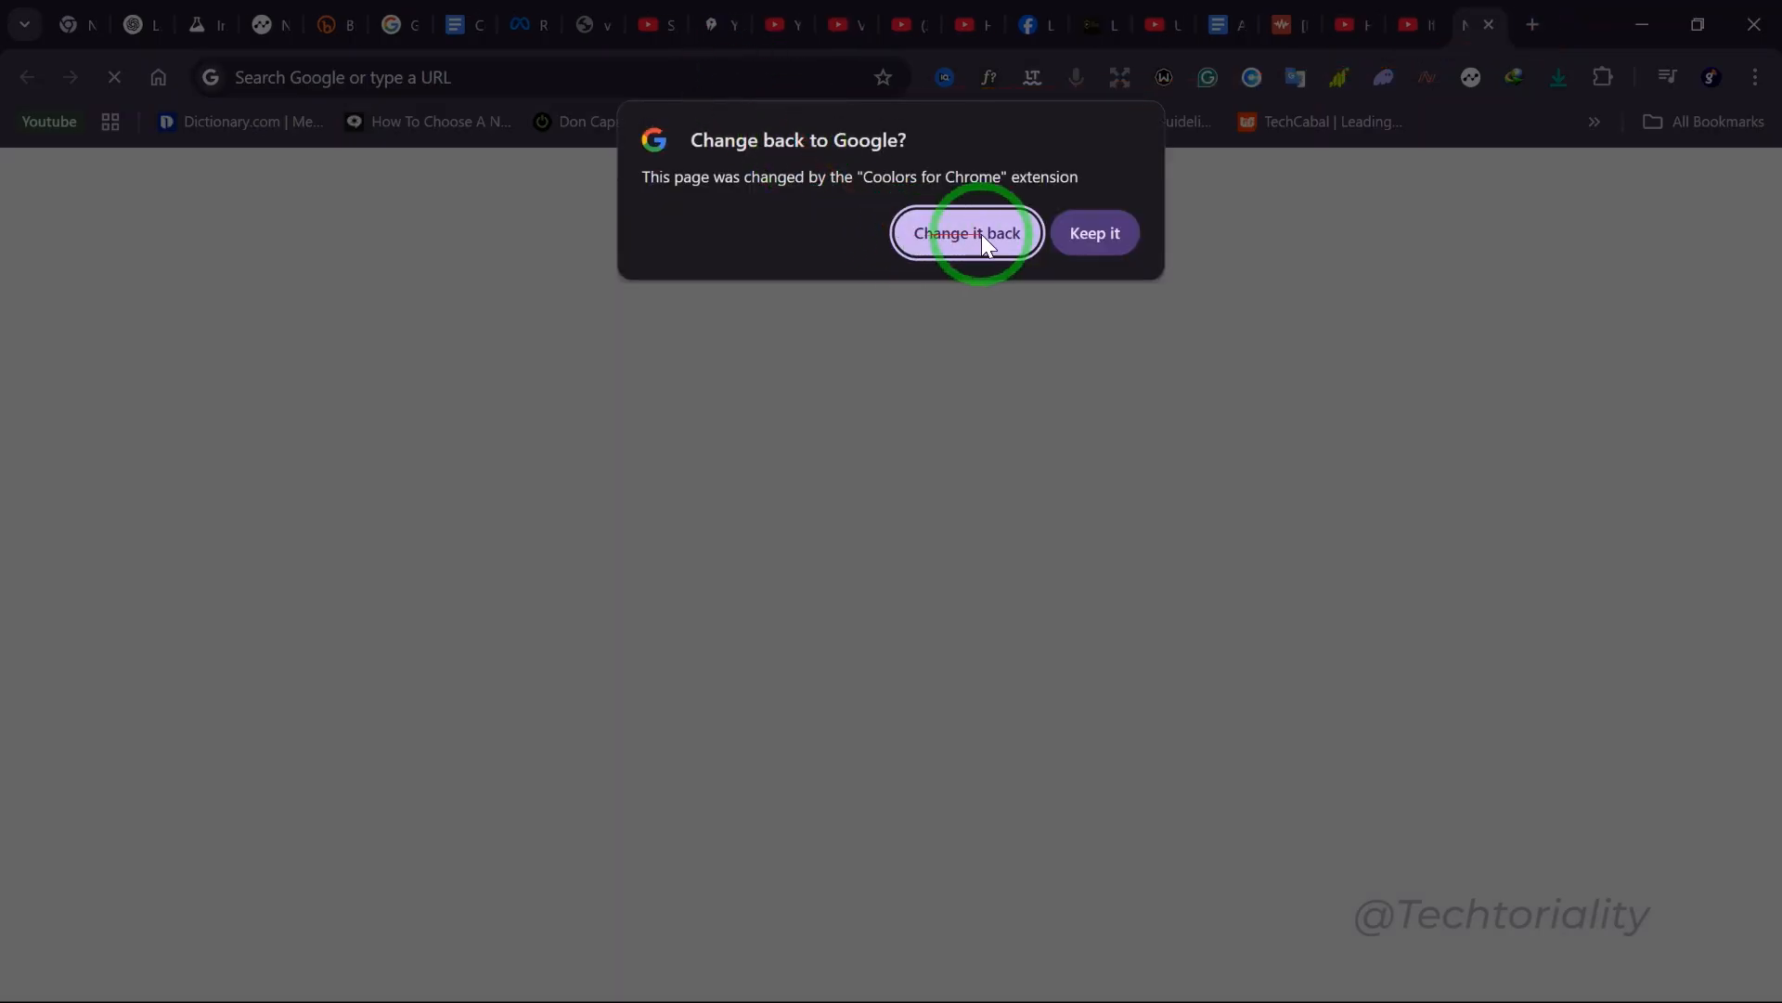
left_click(1069, 236)
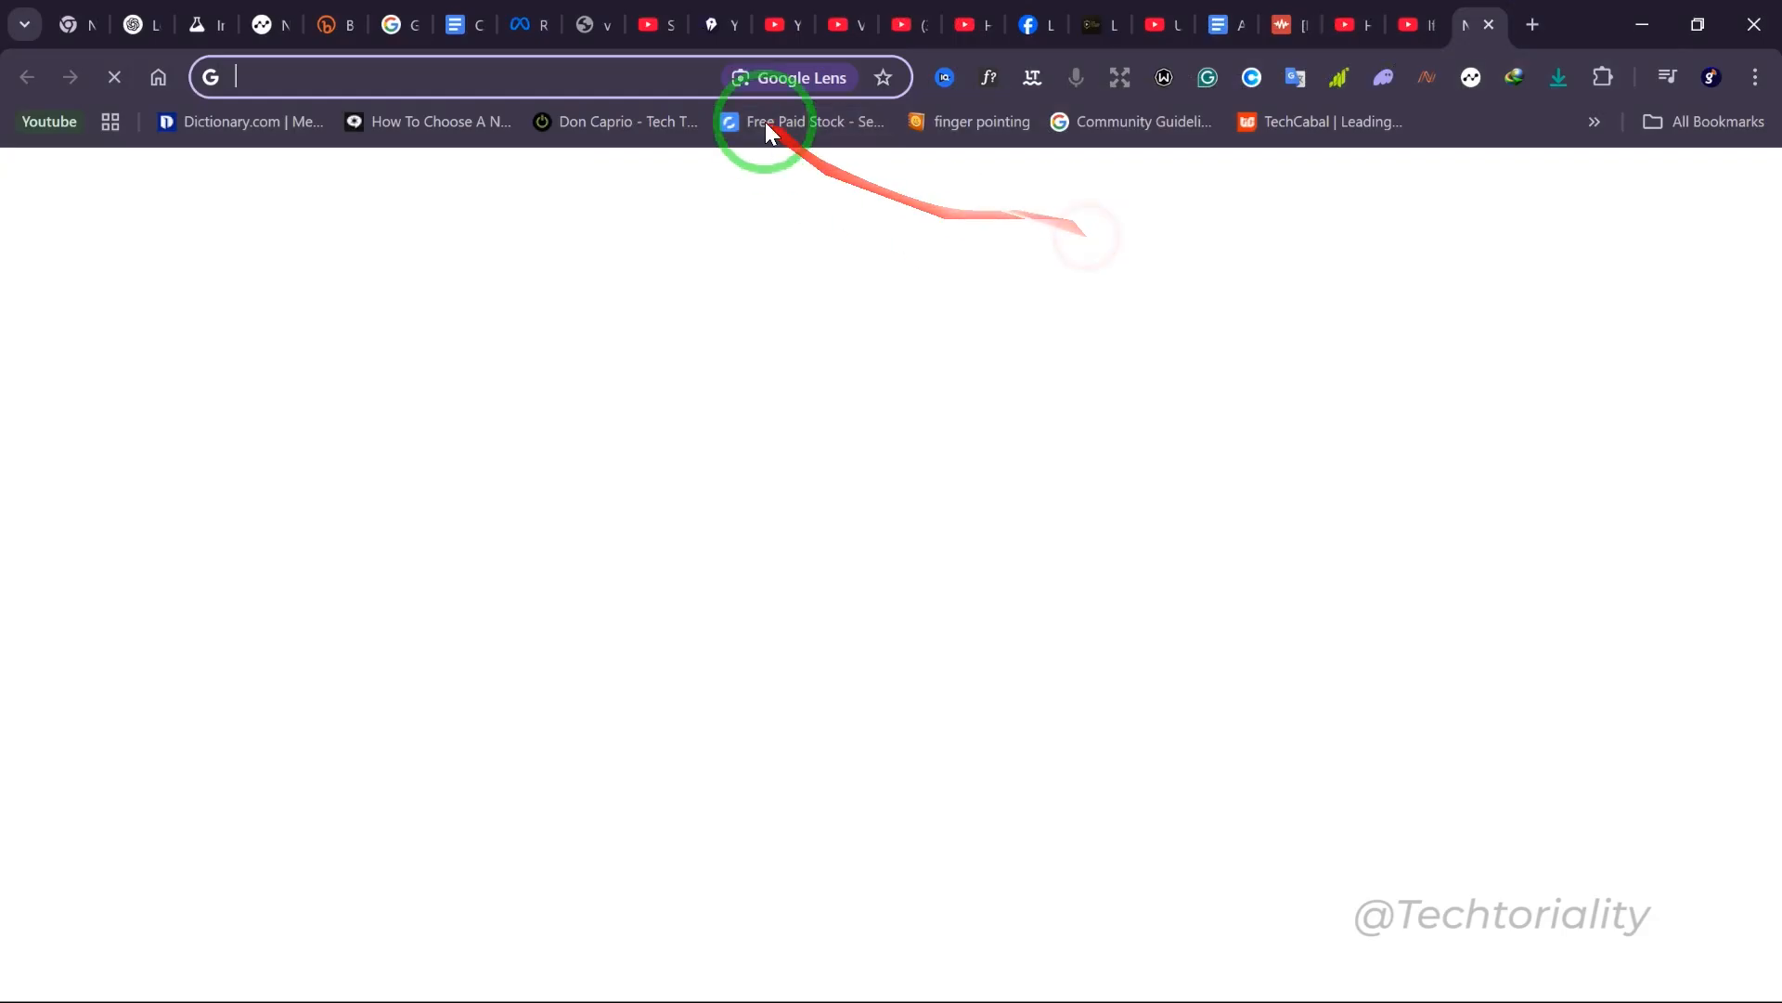
left_click(638, 70)
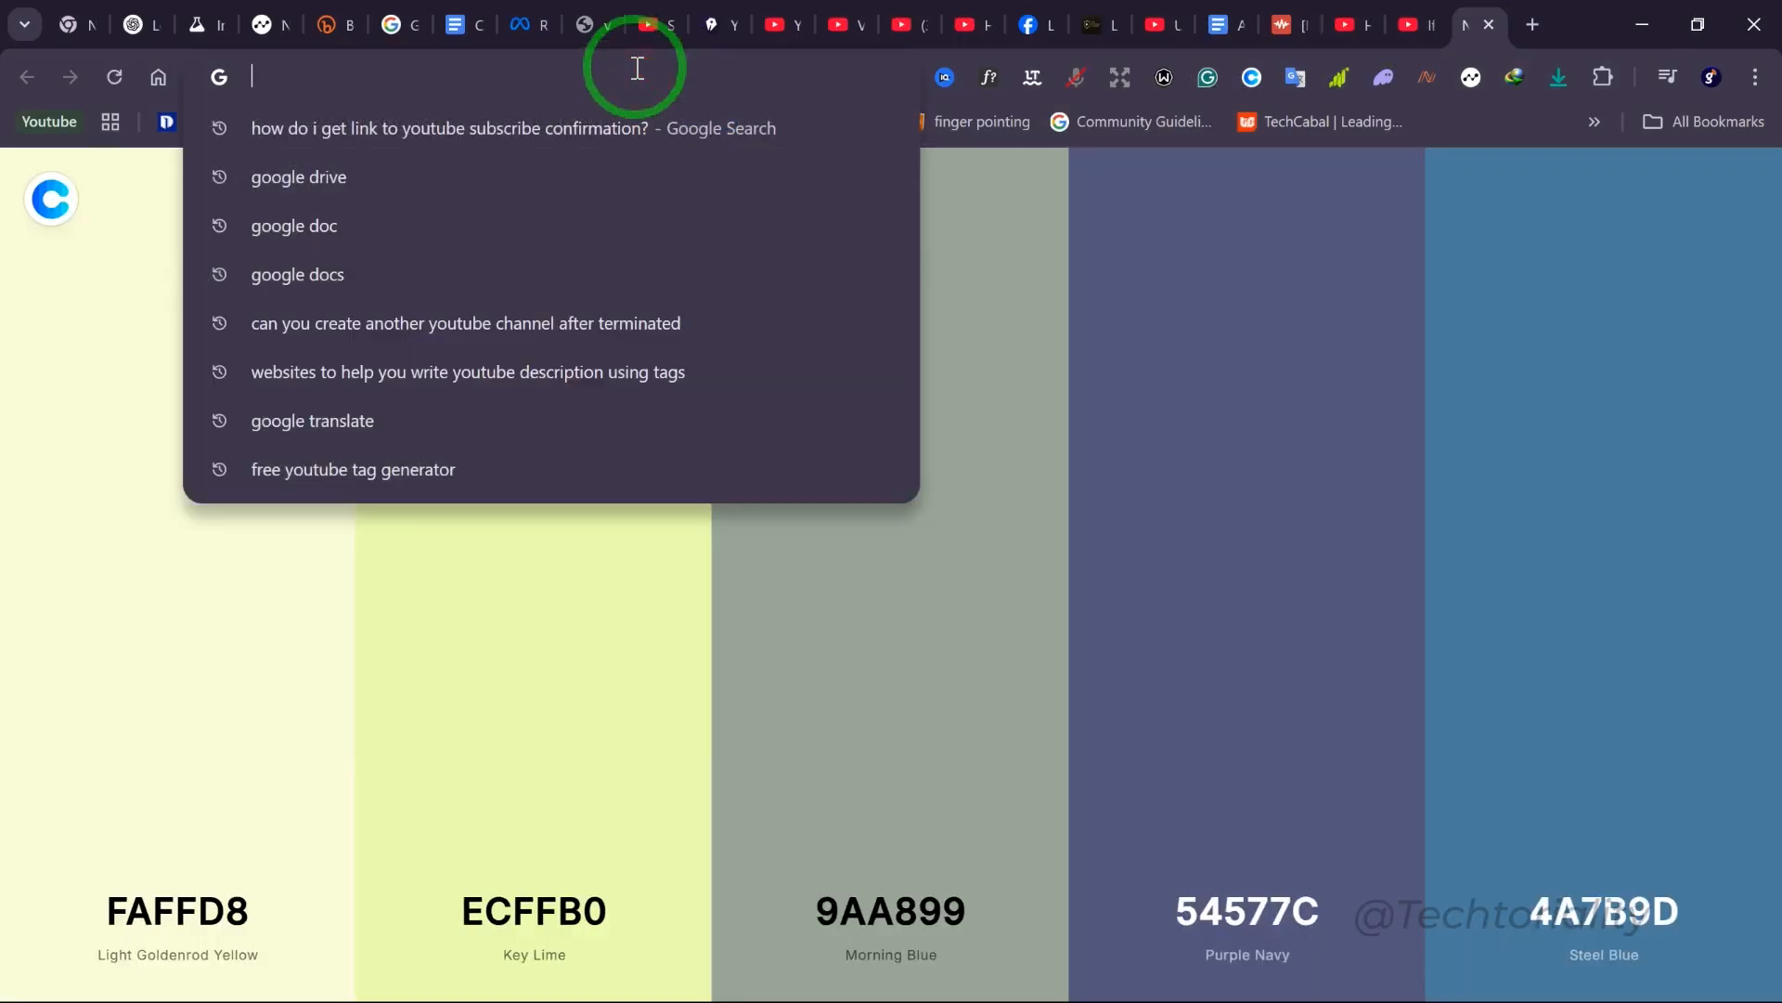
type("SPEE")
type("TD")
key("BackSpace")
key("BackSpace")
type("D")
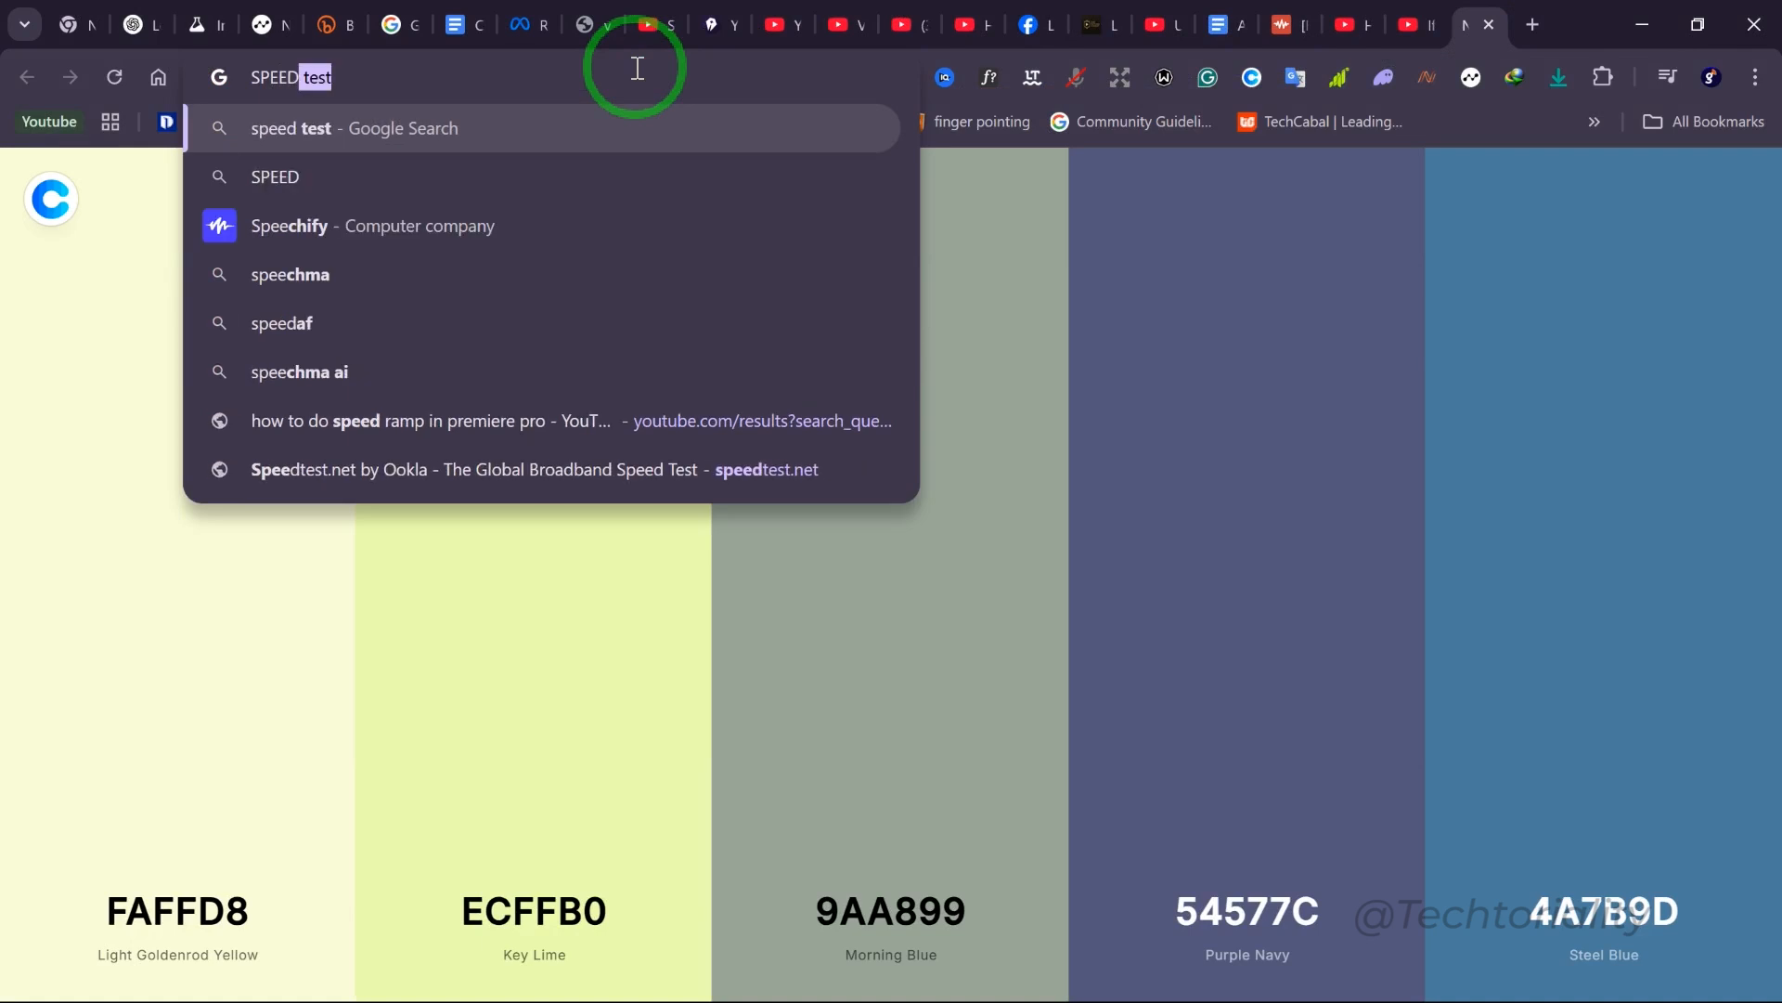
type("TEST.NET")
key("Return")
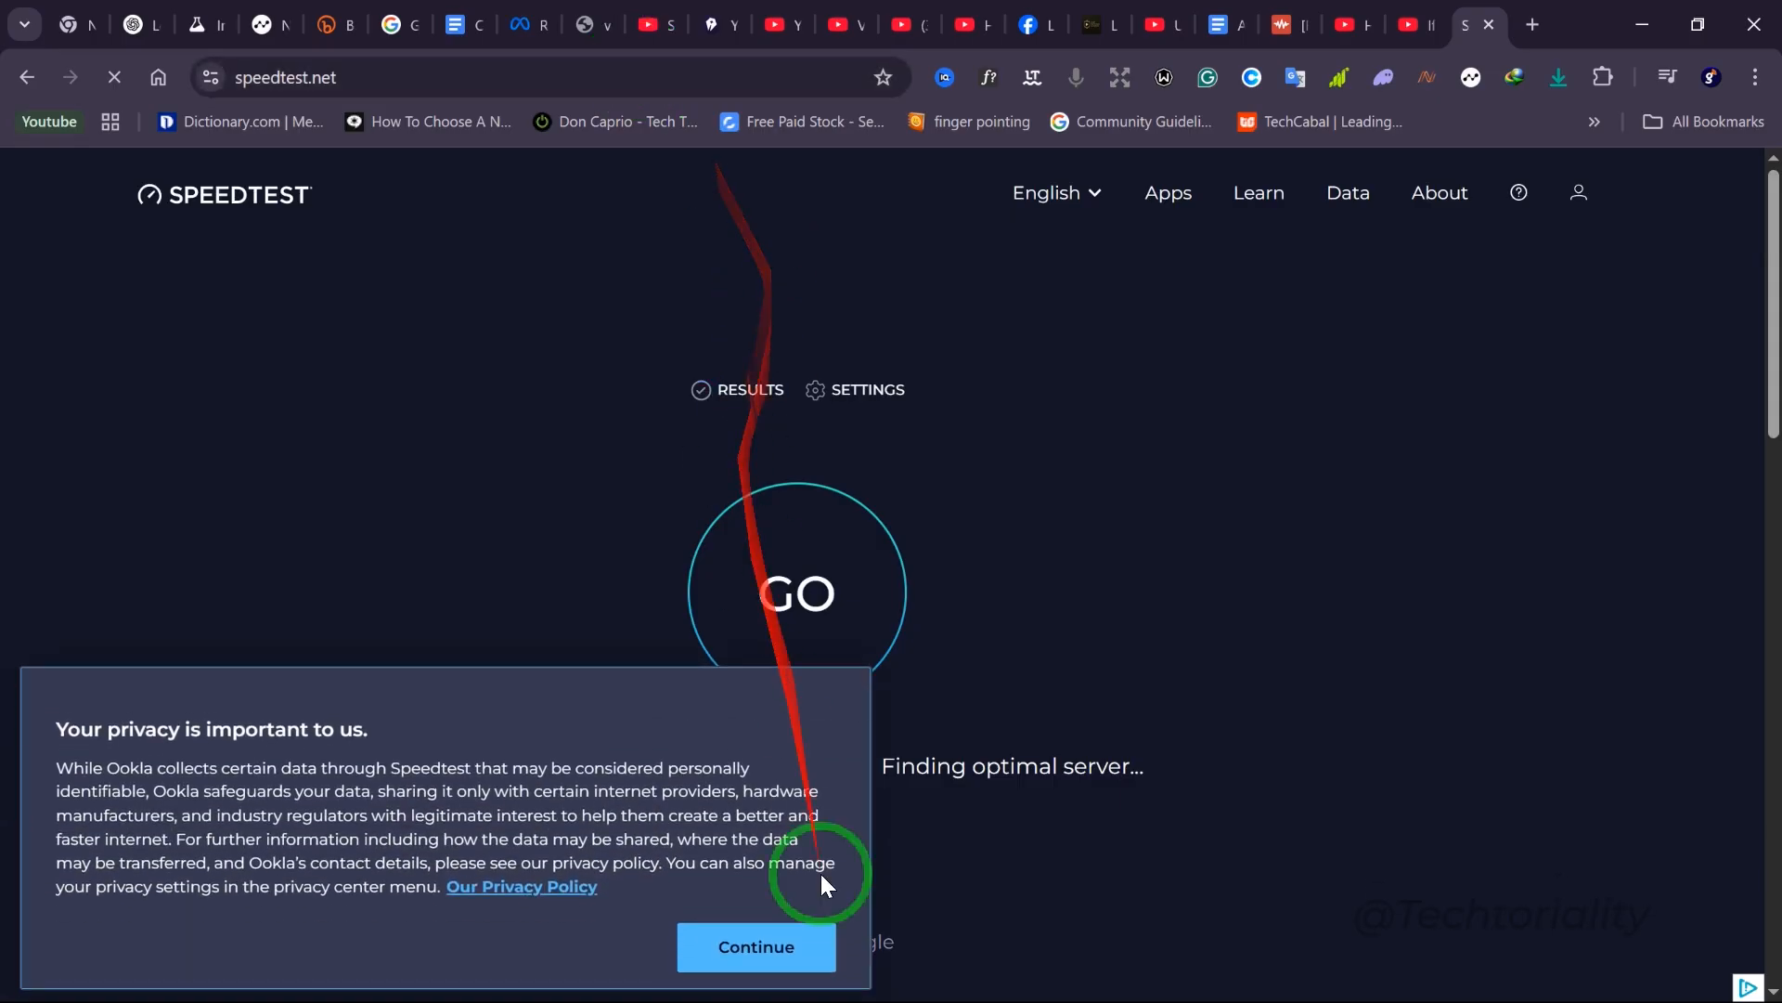
Accept the Speedtest privacy notice, run the internet speed test and examine the download and upload speeds
left_click(756, 947)
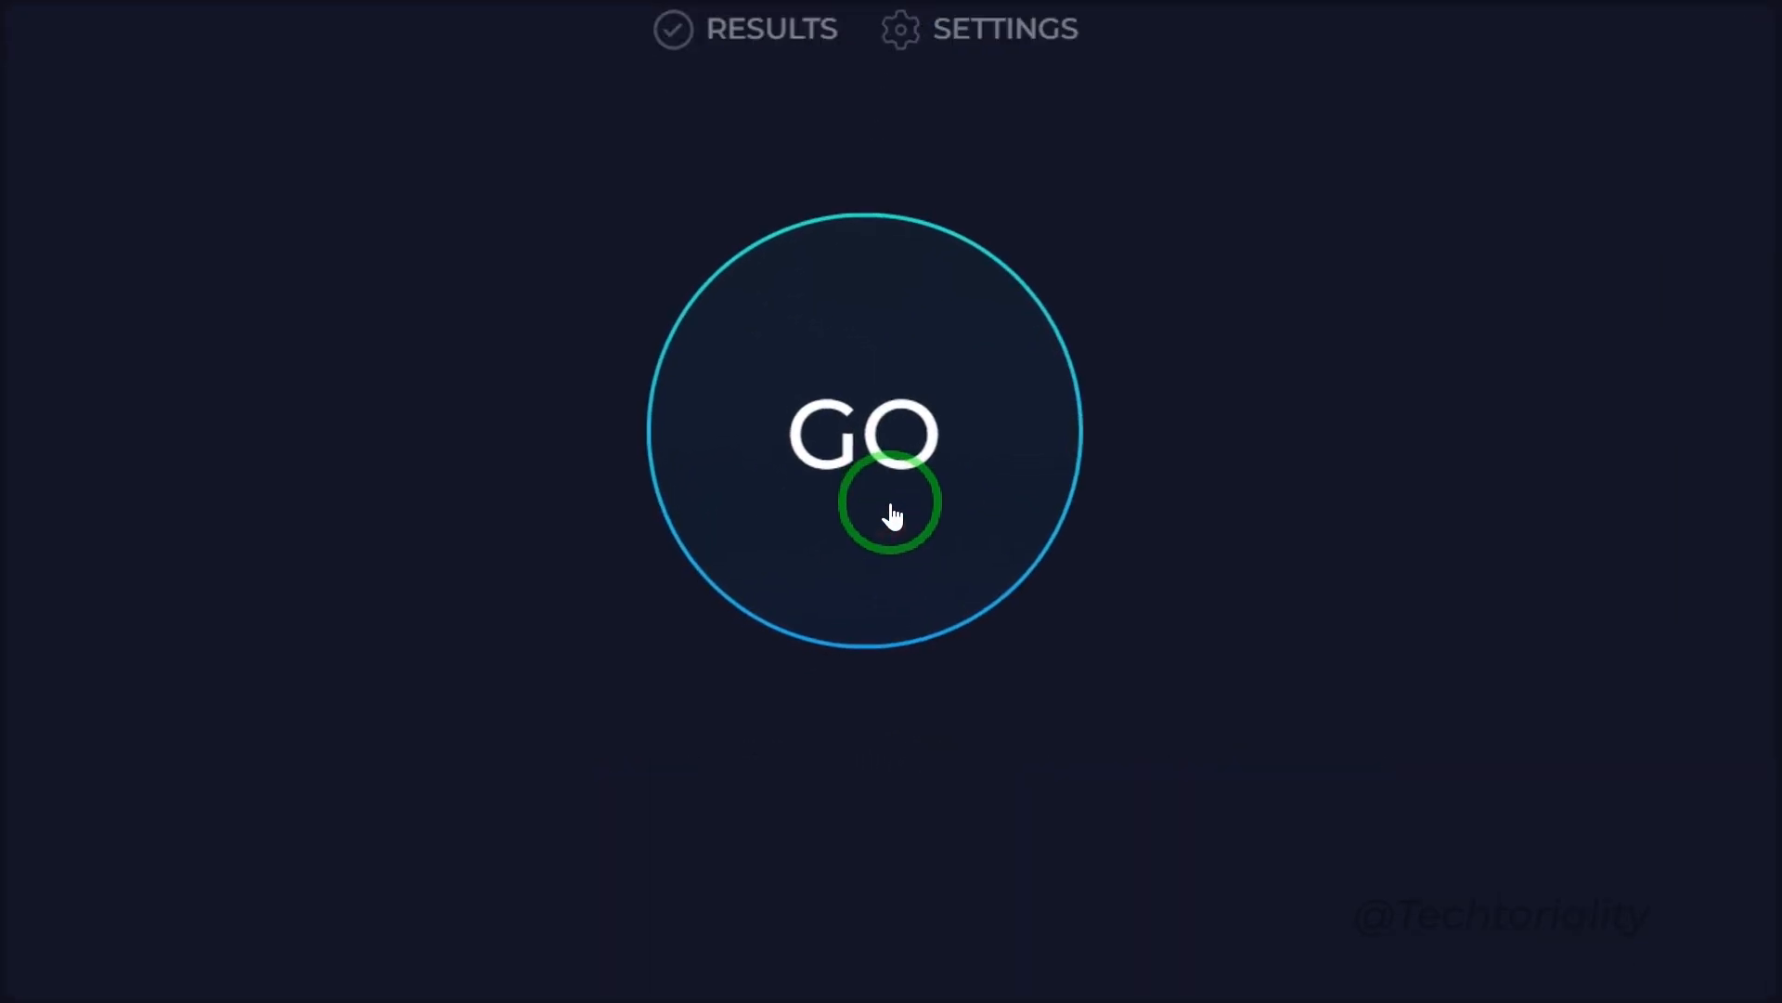
left_click(891, 514)
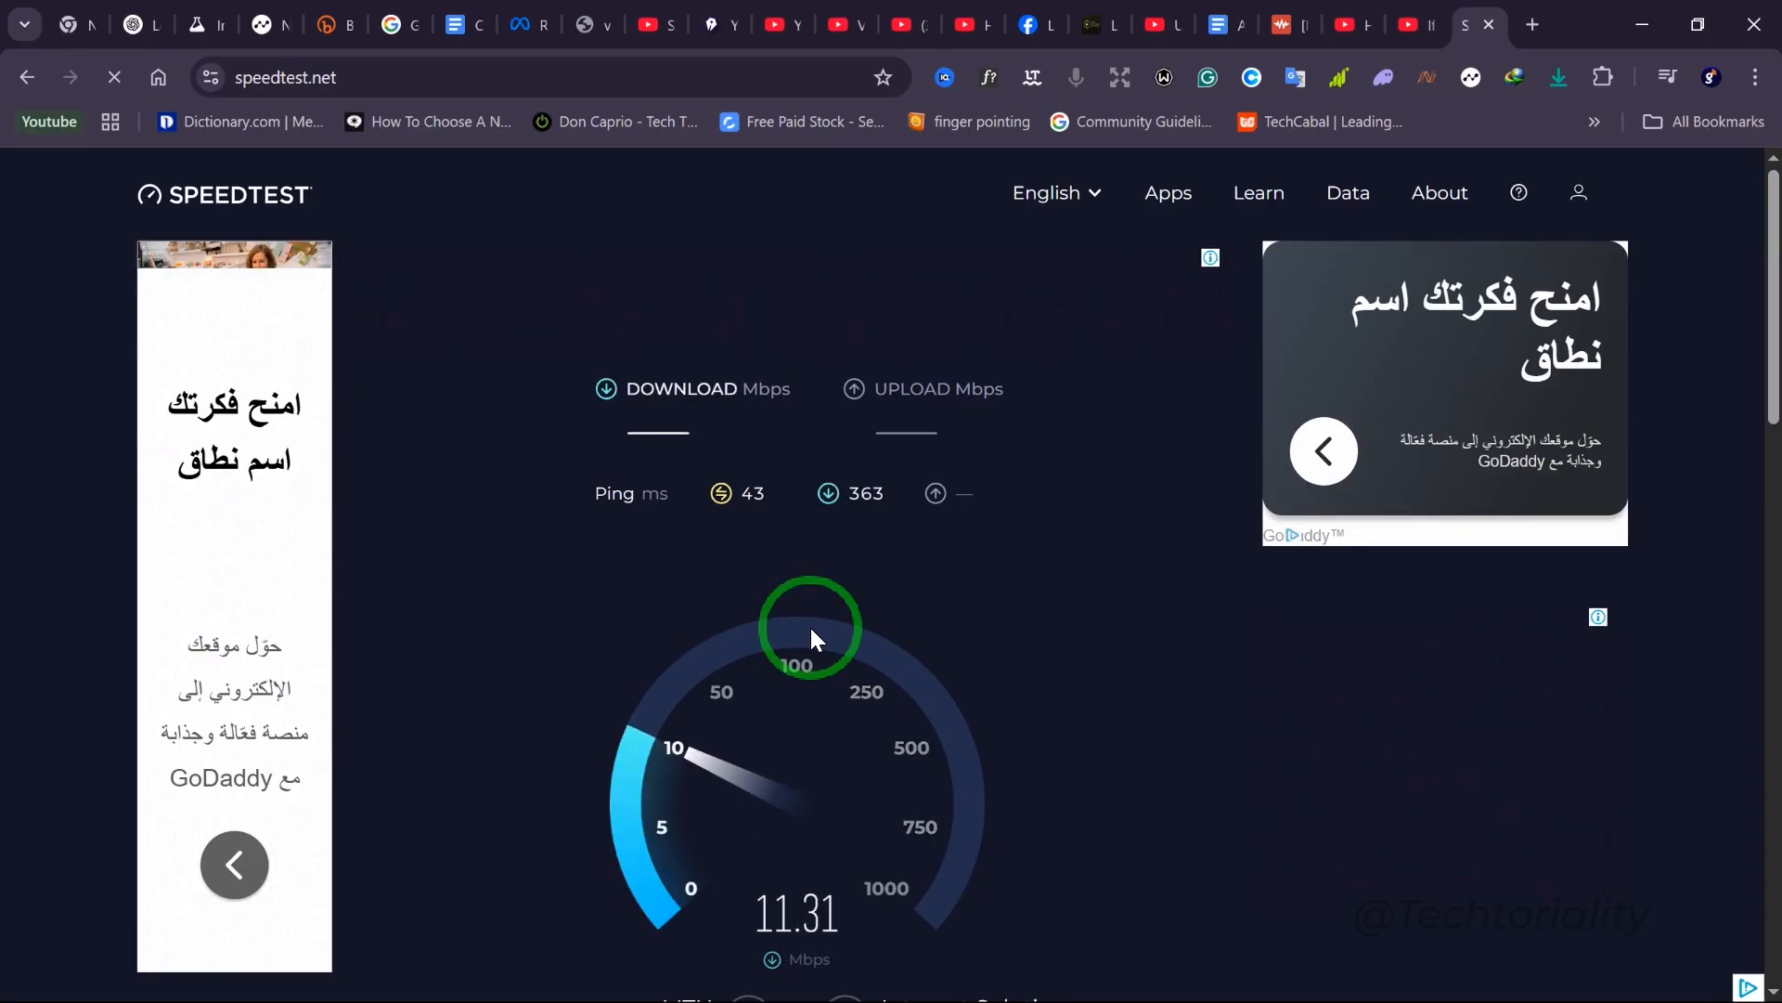
scroll(811, 628, "down", 1)
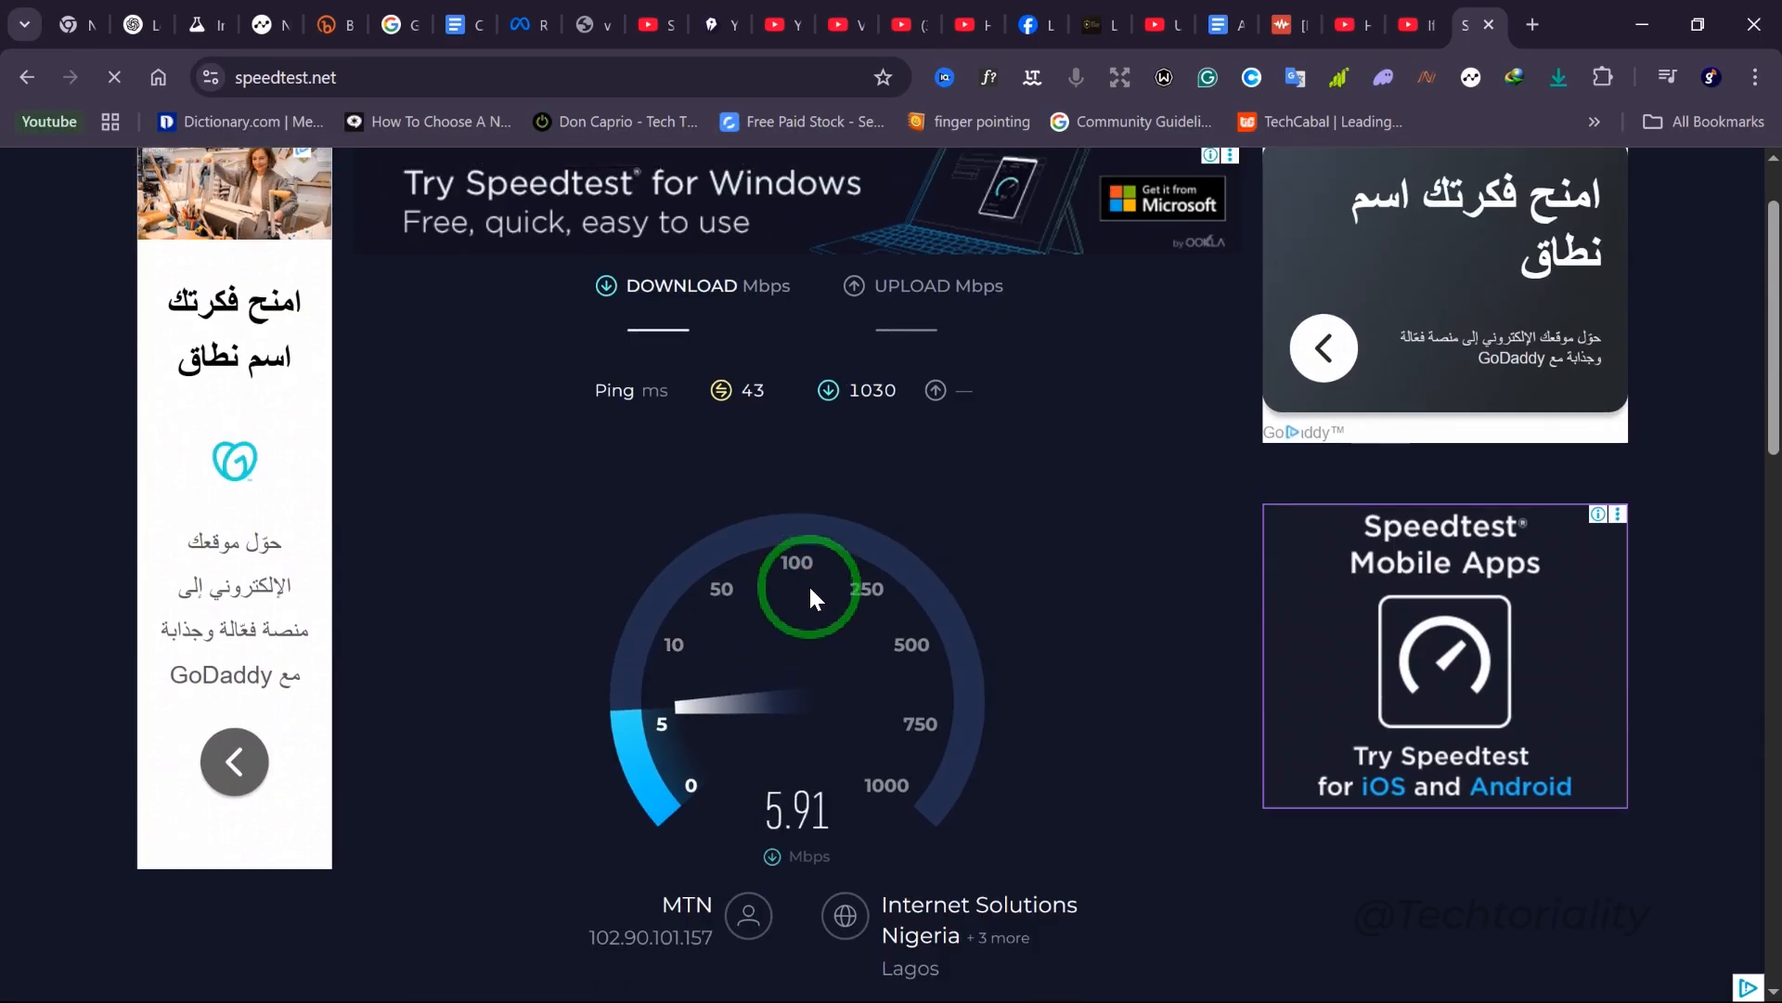
scroll(810, 585, "up", 1)
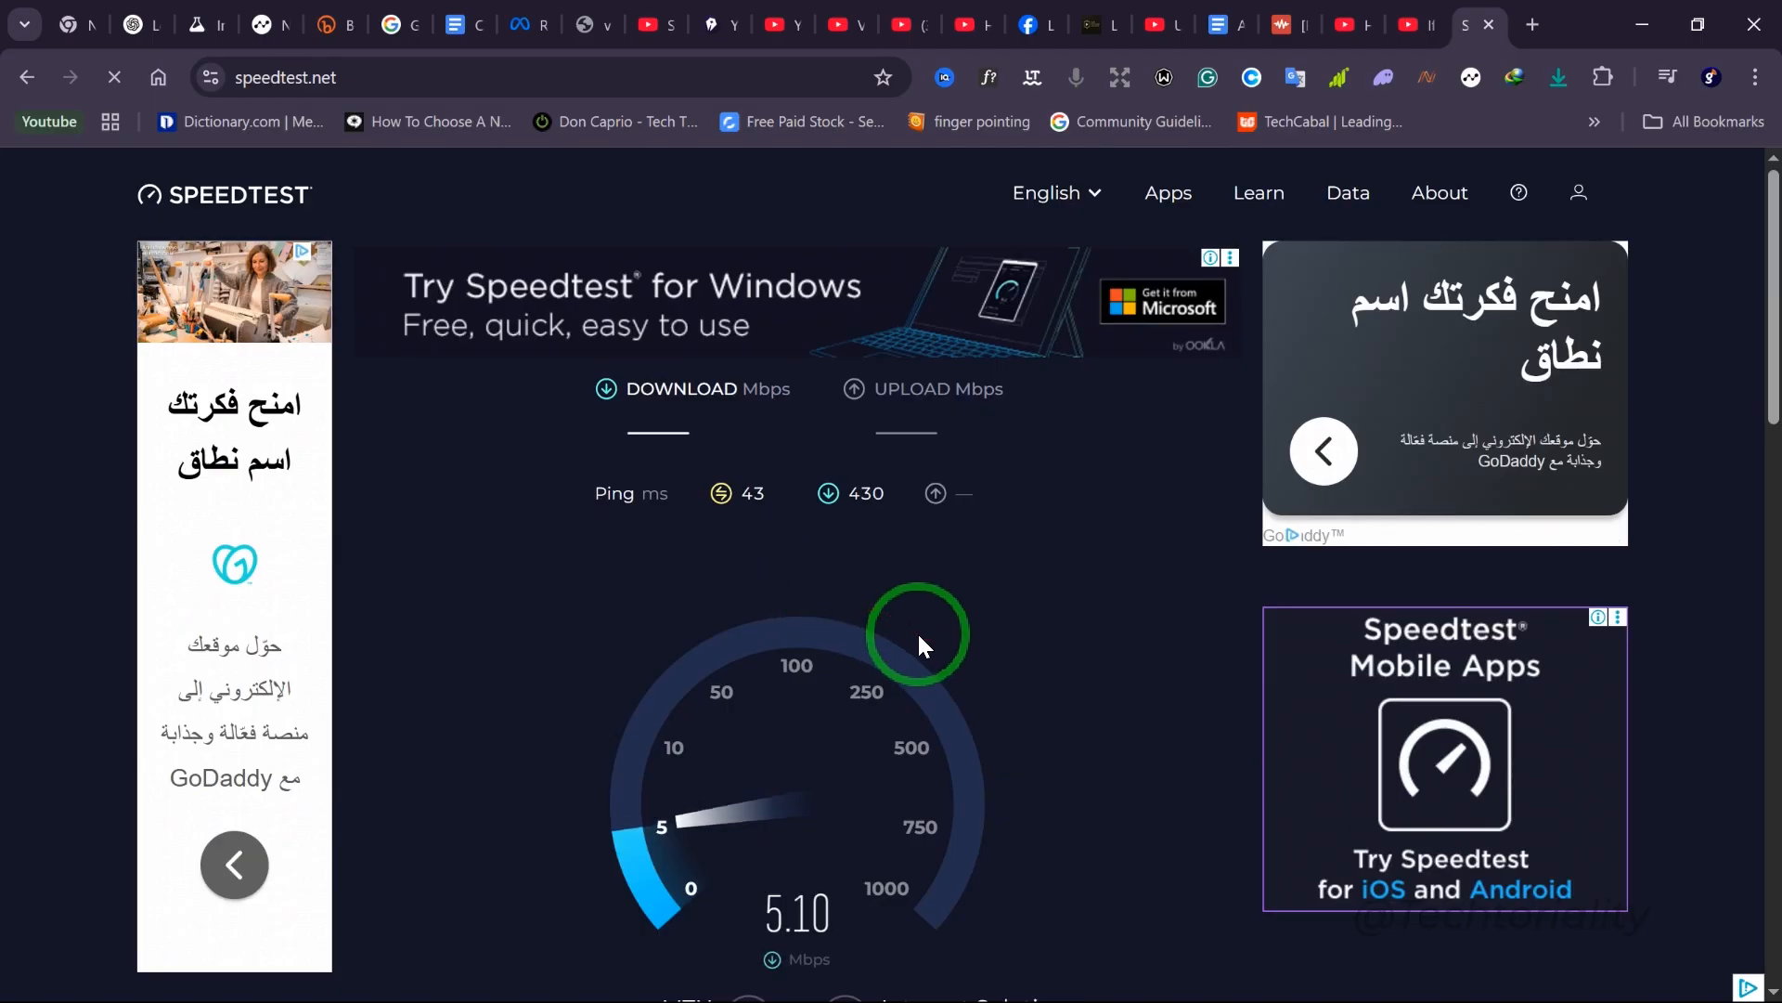
scroll(919, 637, "down", 1)
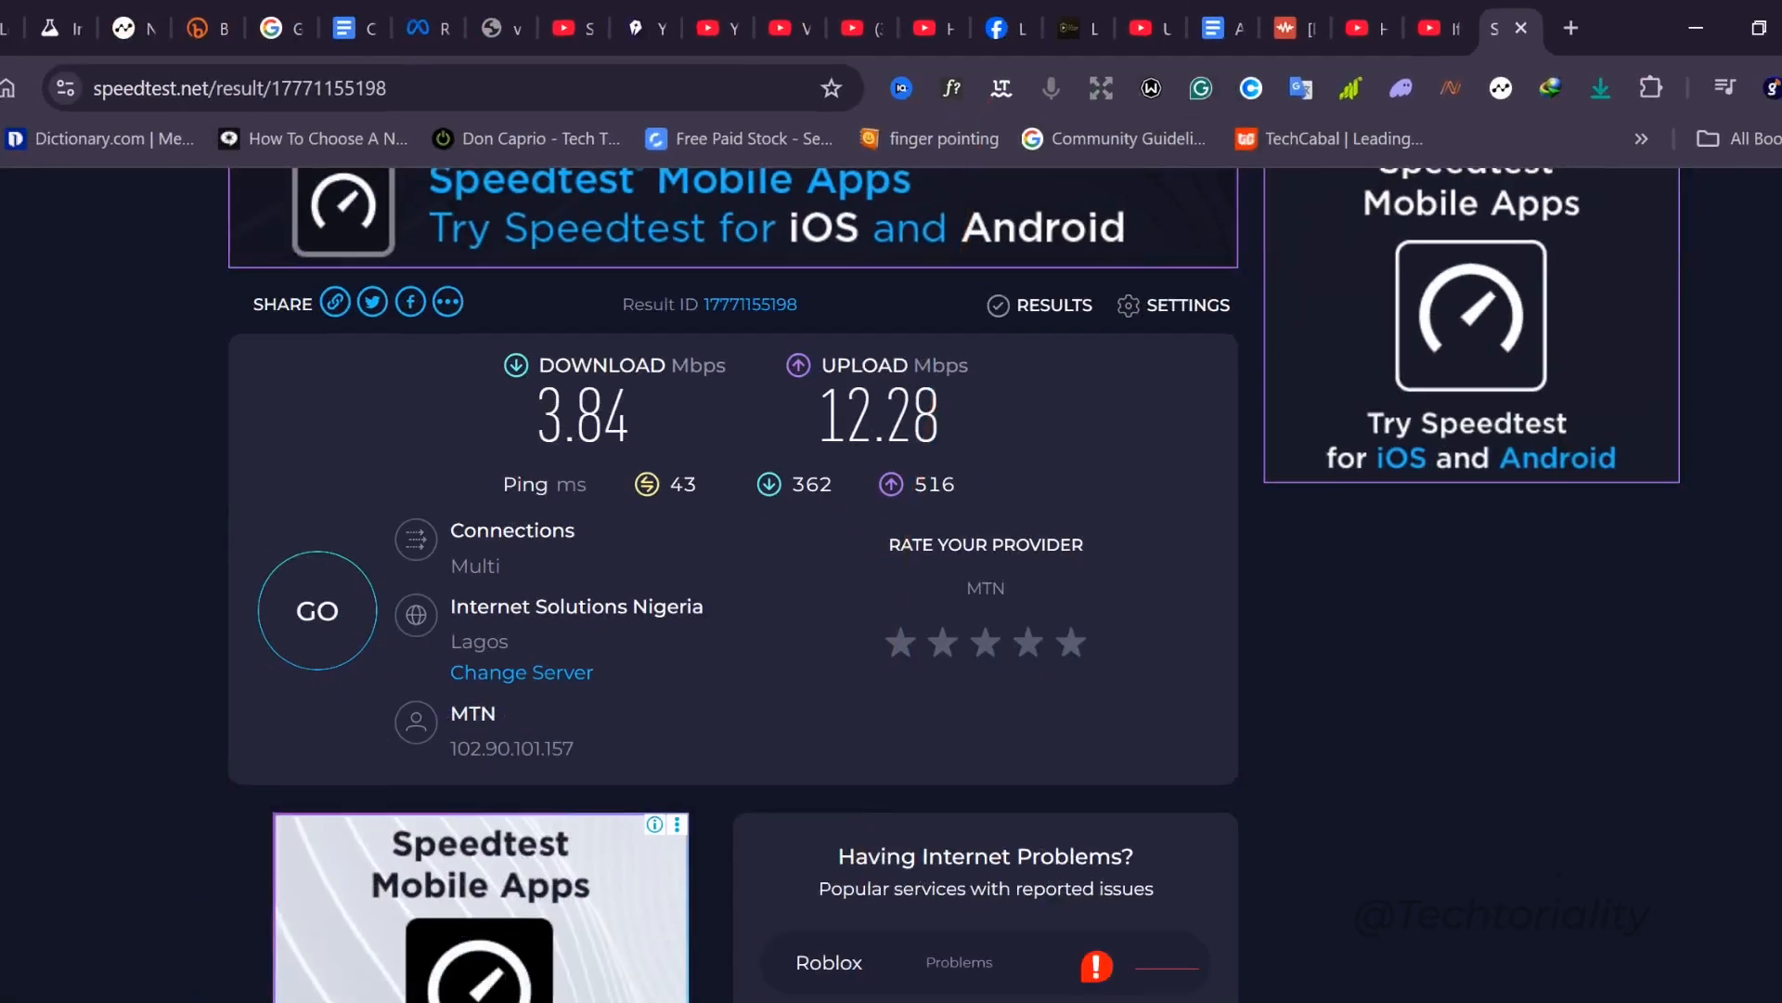
left_click(942, 993)
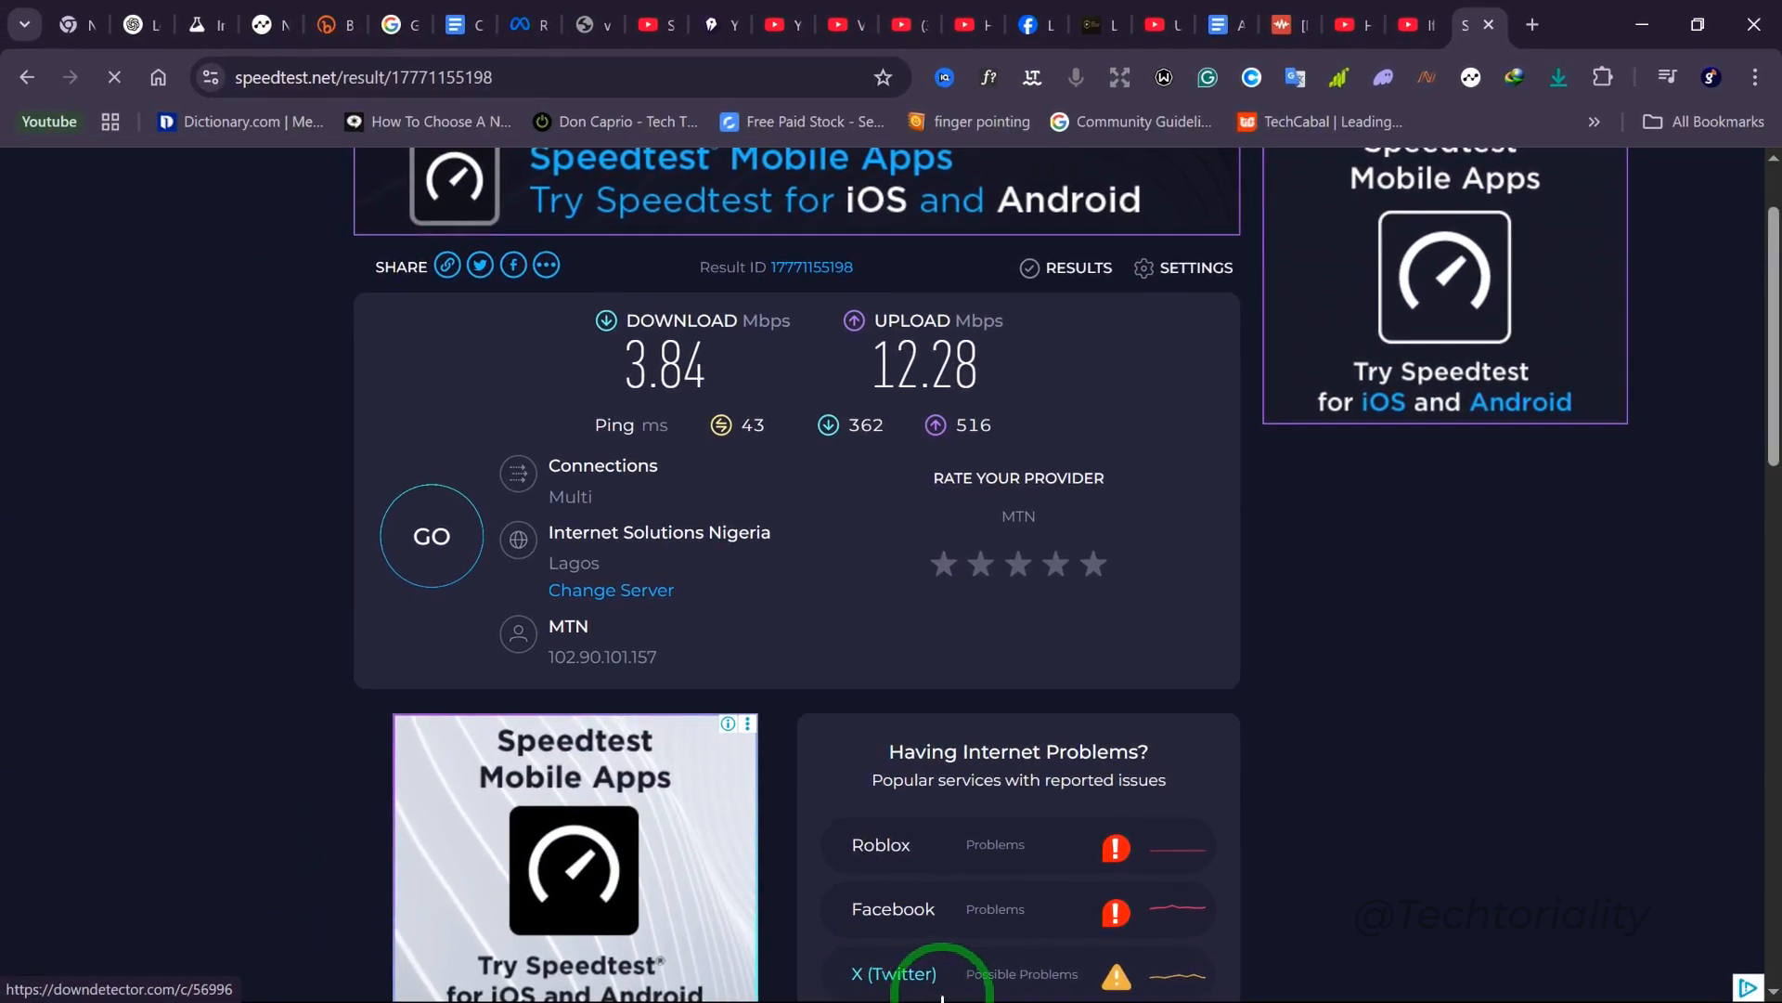
Switch back to the streaming quality settings in vMix and save them
key("super")
key("super")
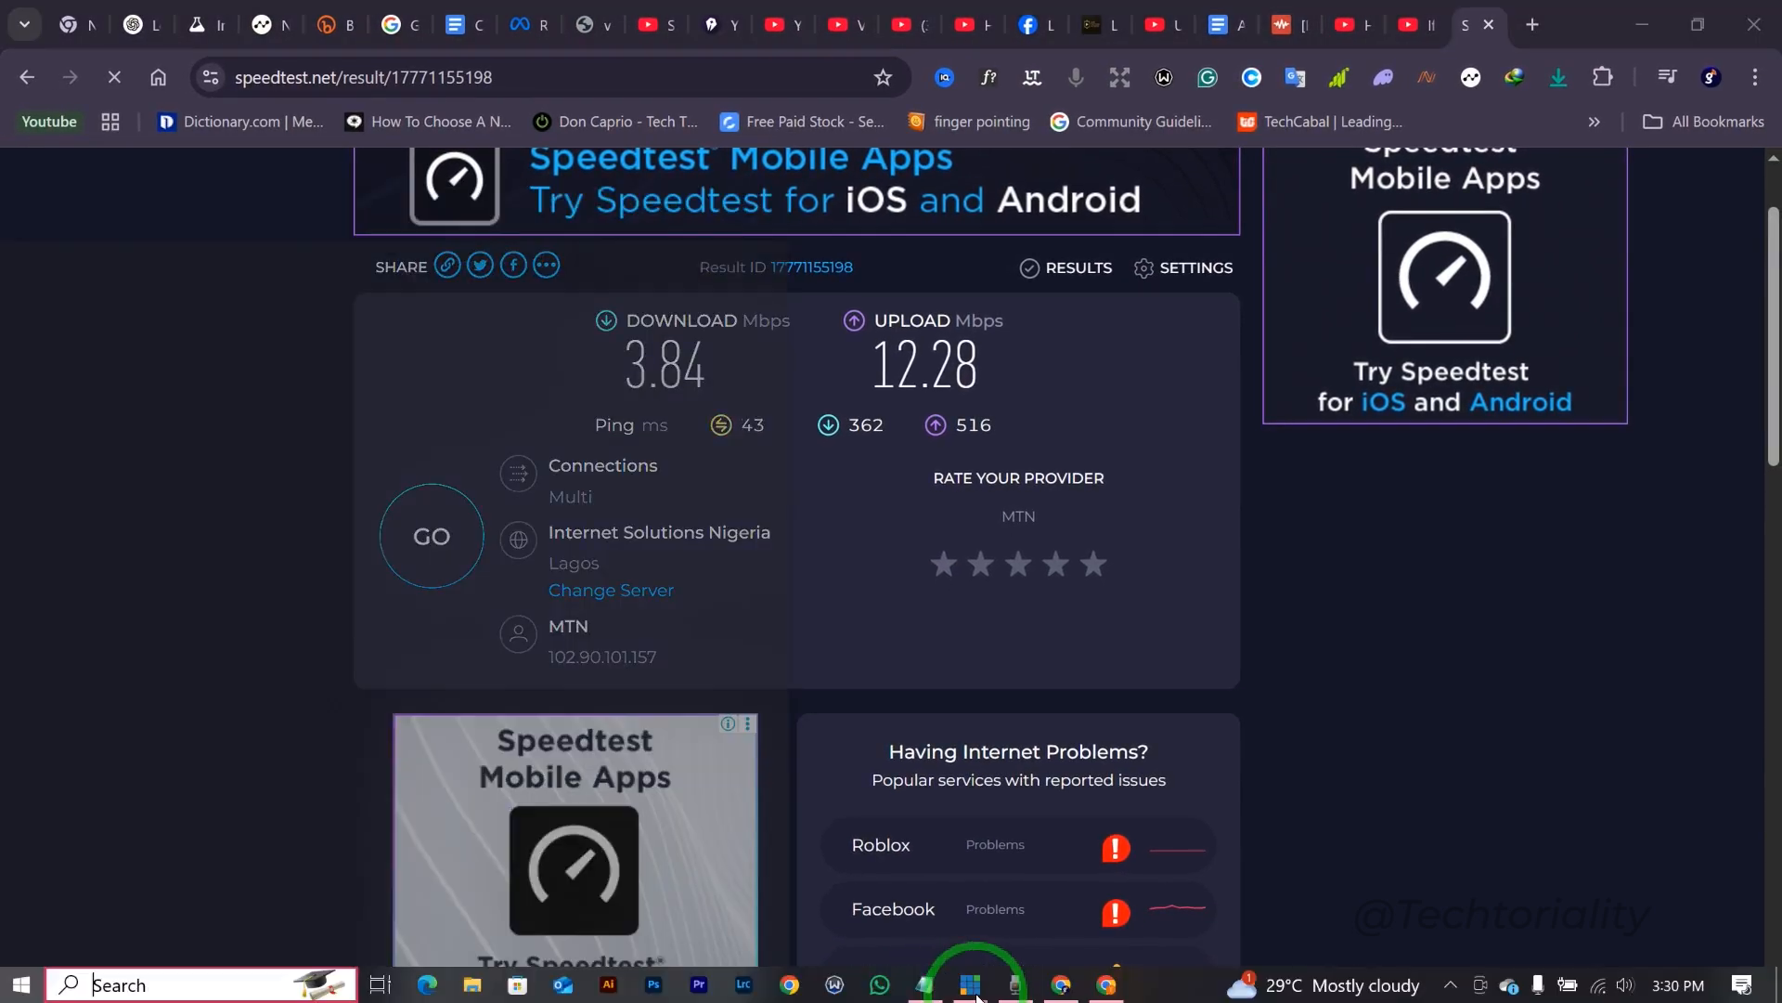
key("super")
left_click(1199, 902)
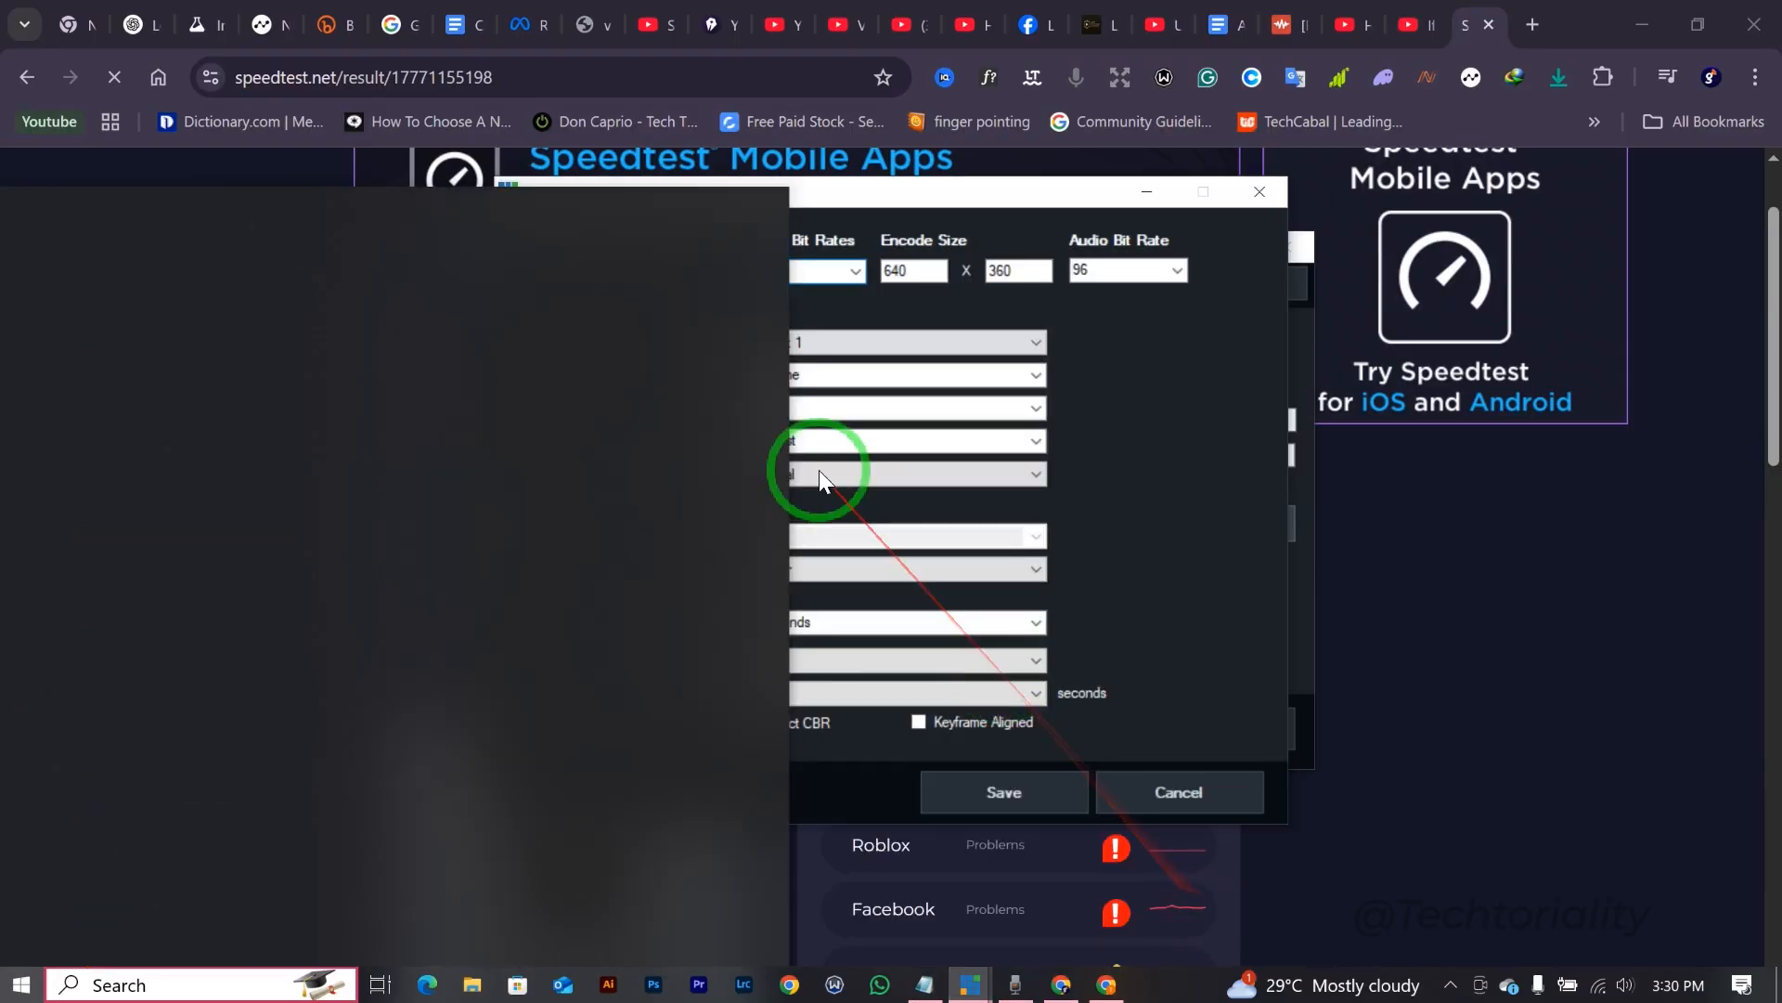
left_click(860, 282)
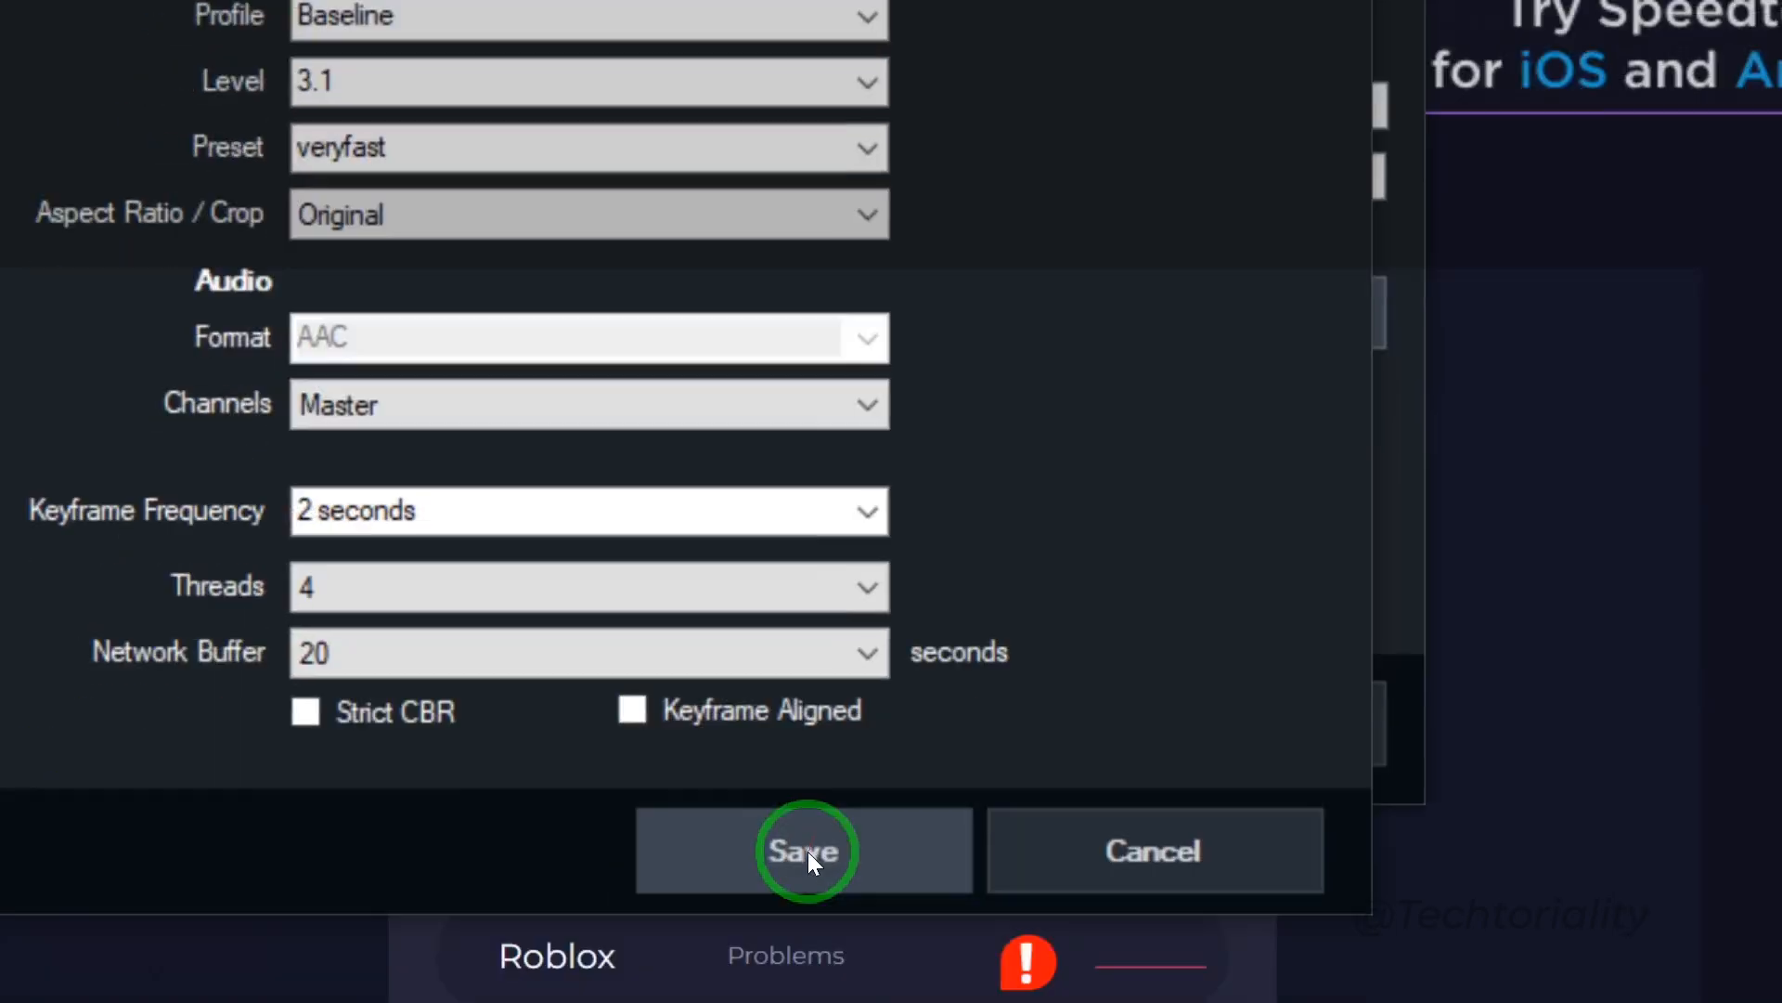
left_click(808, 850)
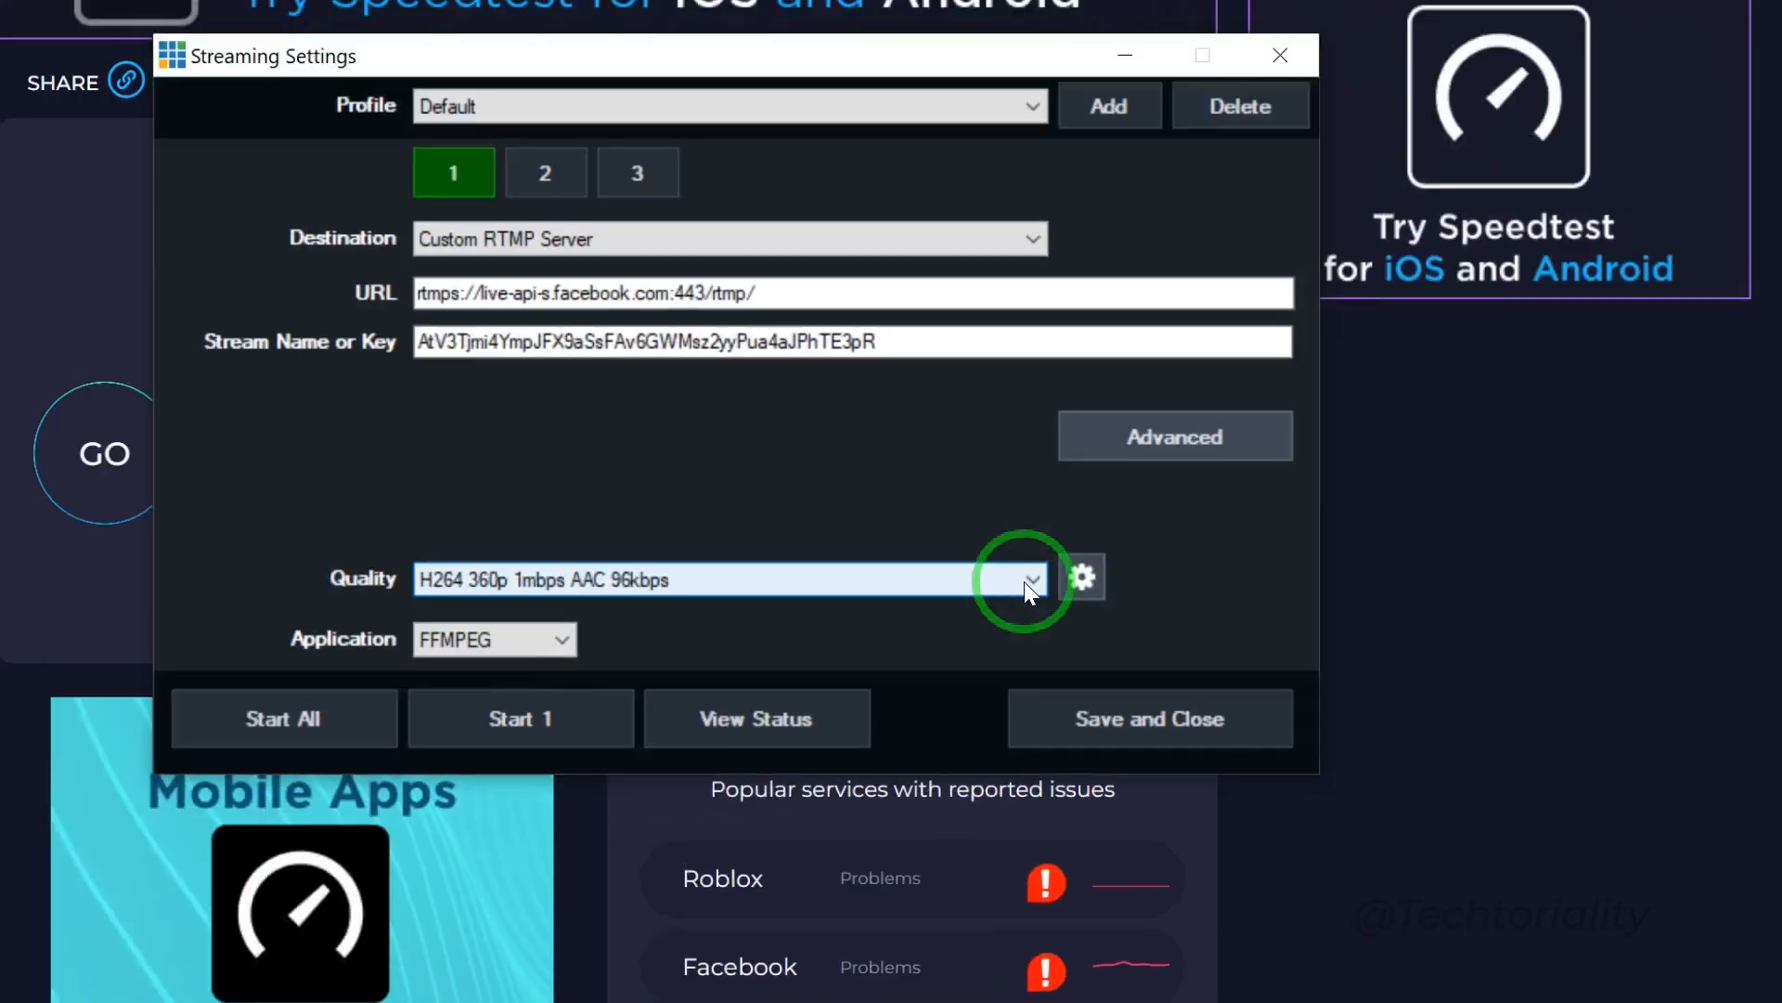
Select the H264 360p 1mbps AAC 96kbps quality, check the advanced options and save the streaming settings
left_click(1189, 484)
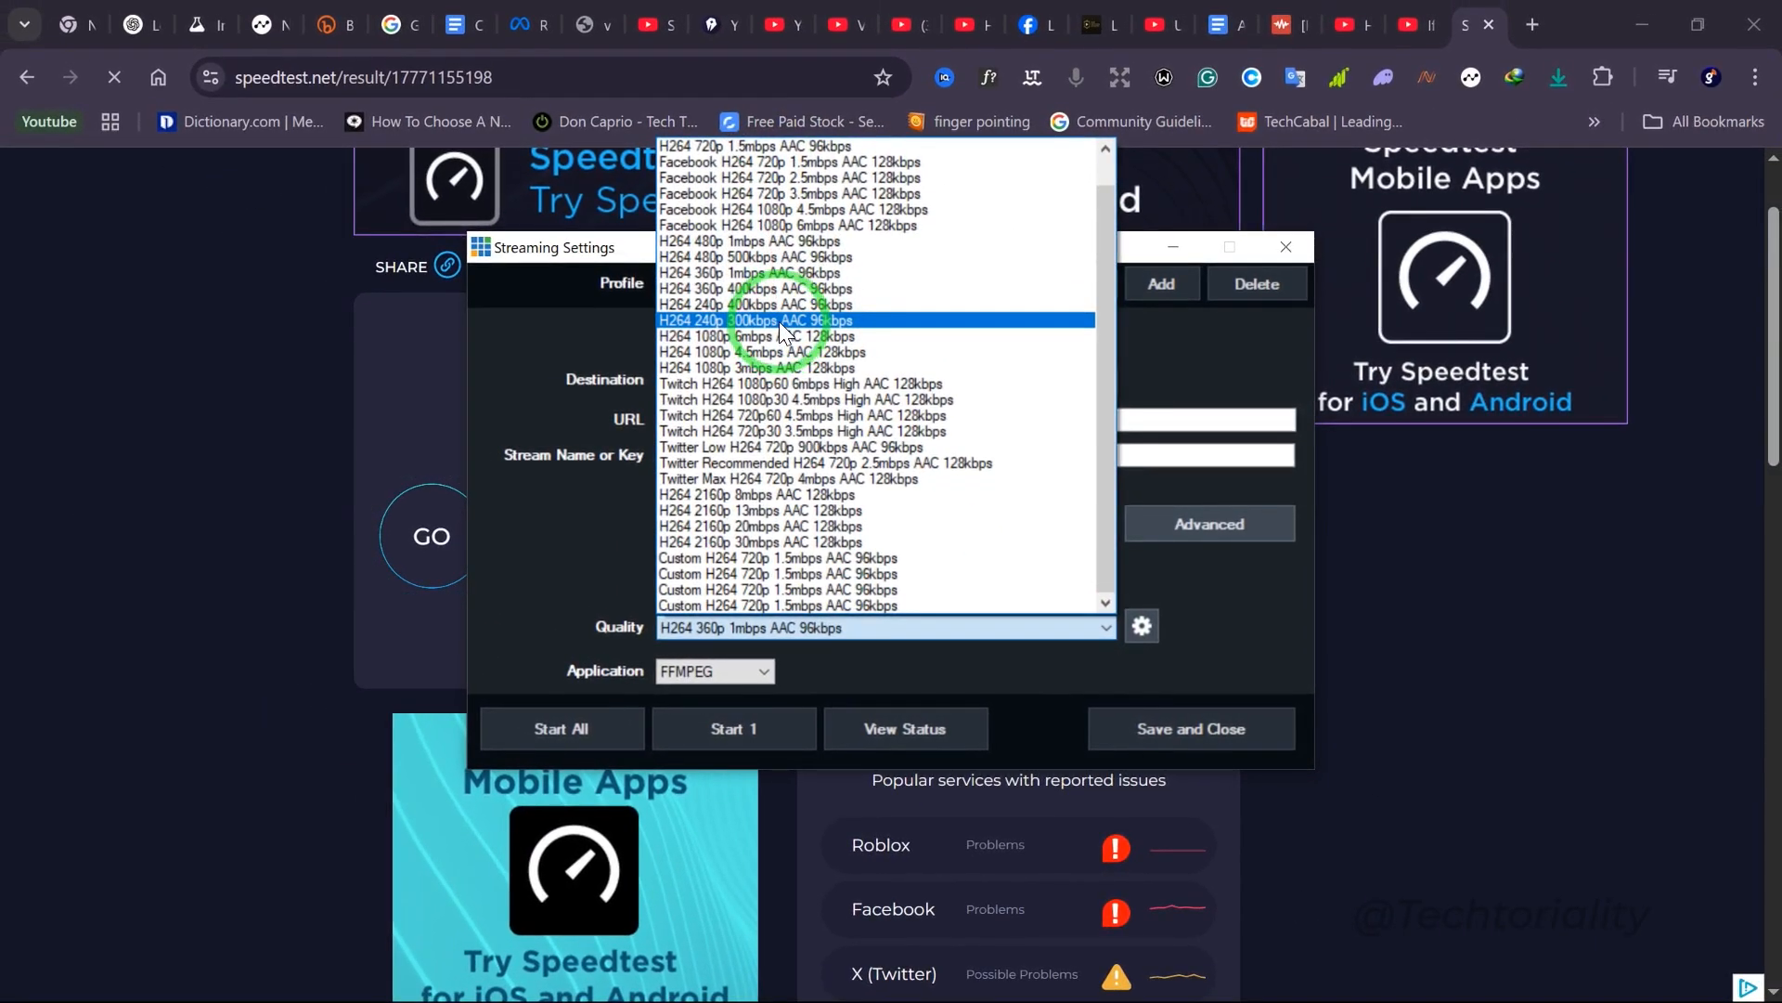
left_click(791, 276)
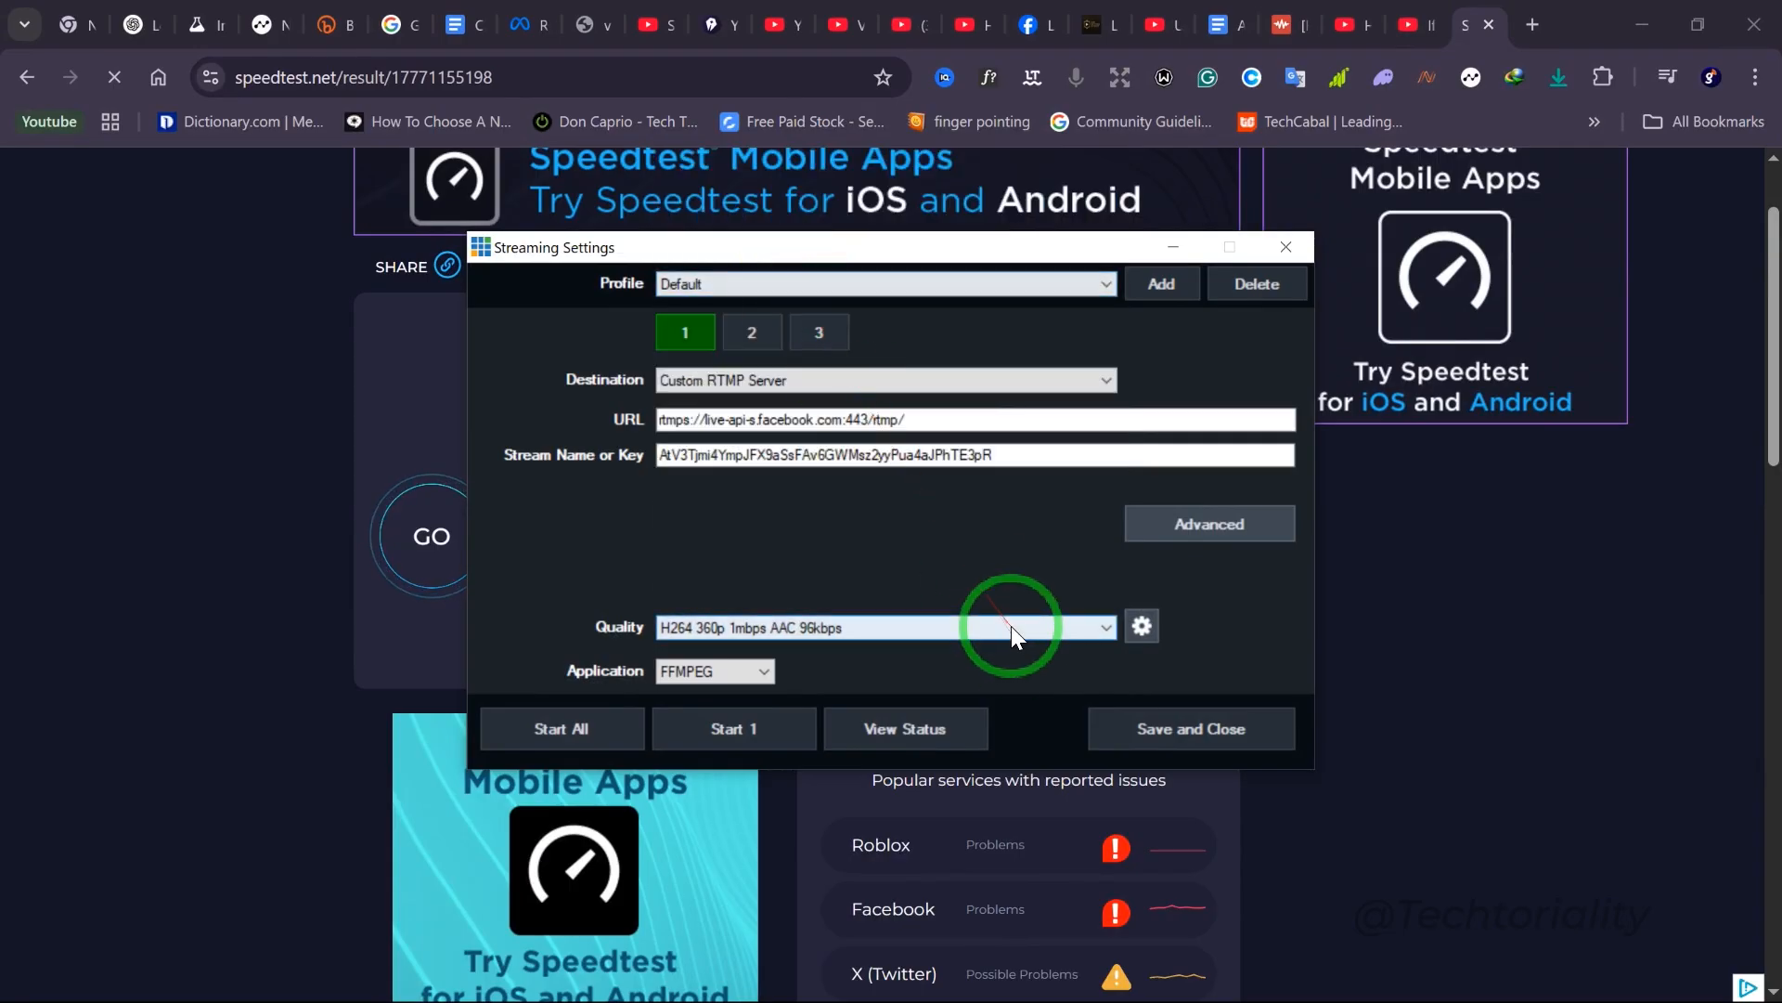
left_click(1177, 531)
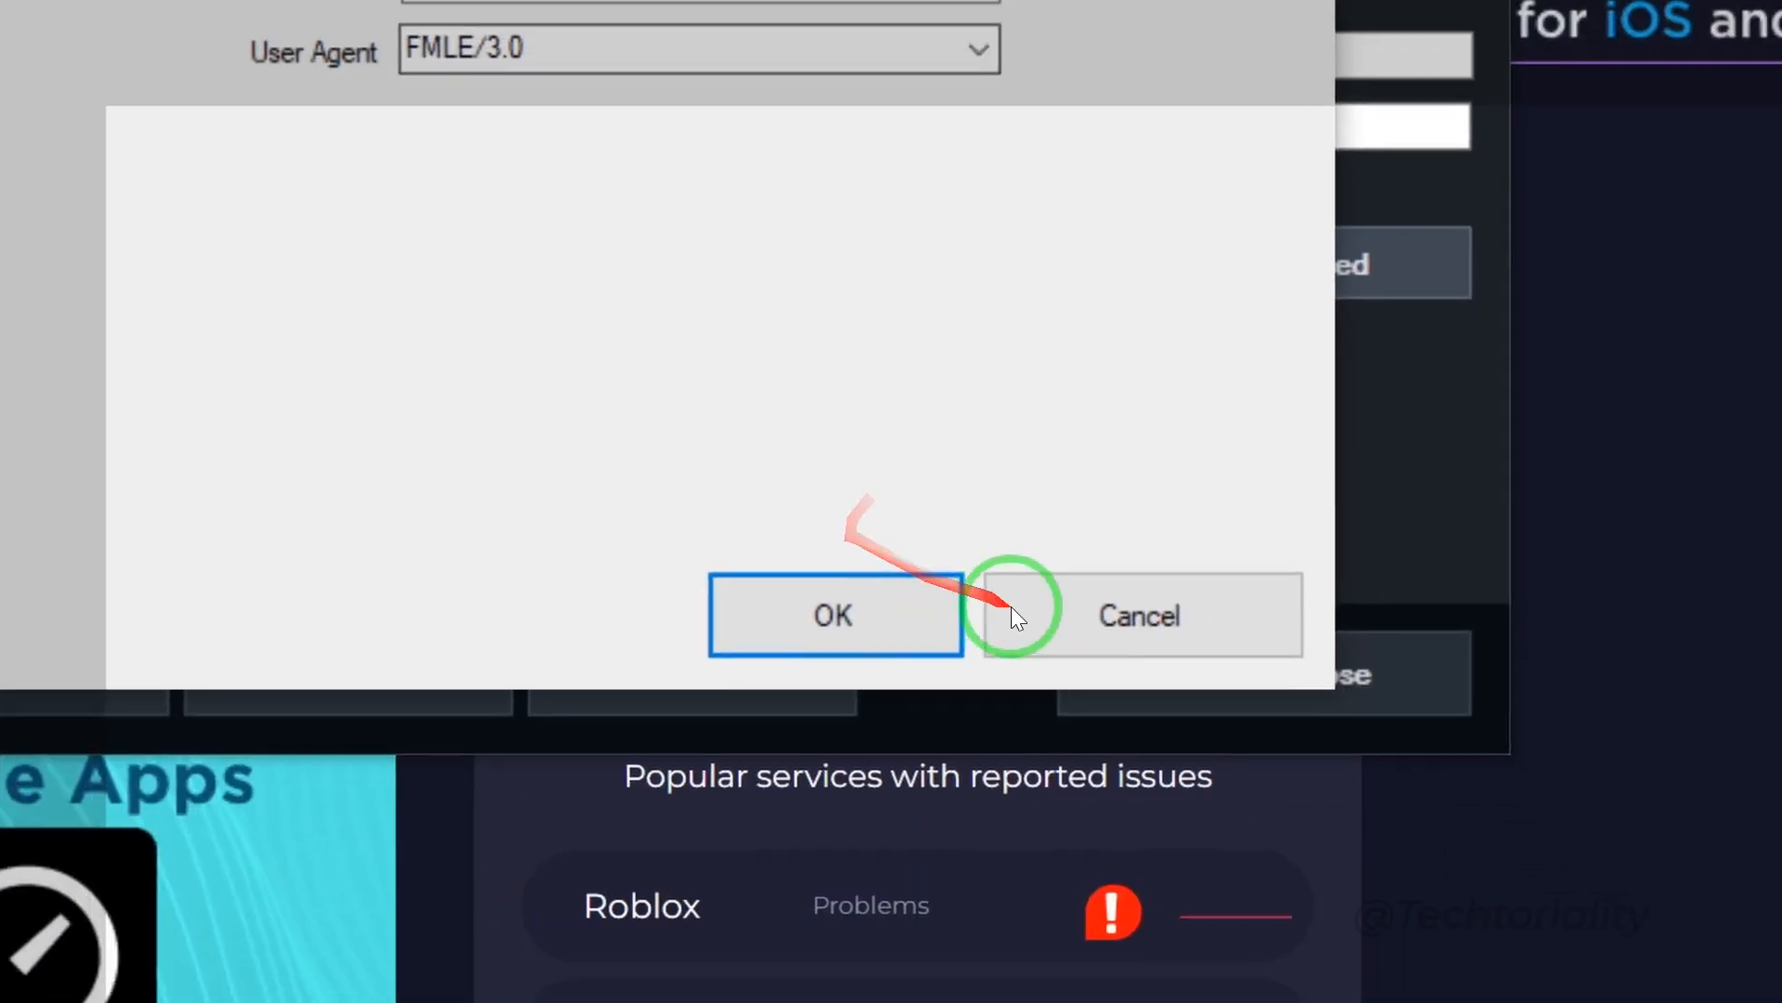
left_click(1011, 605)
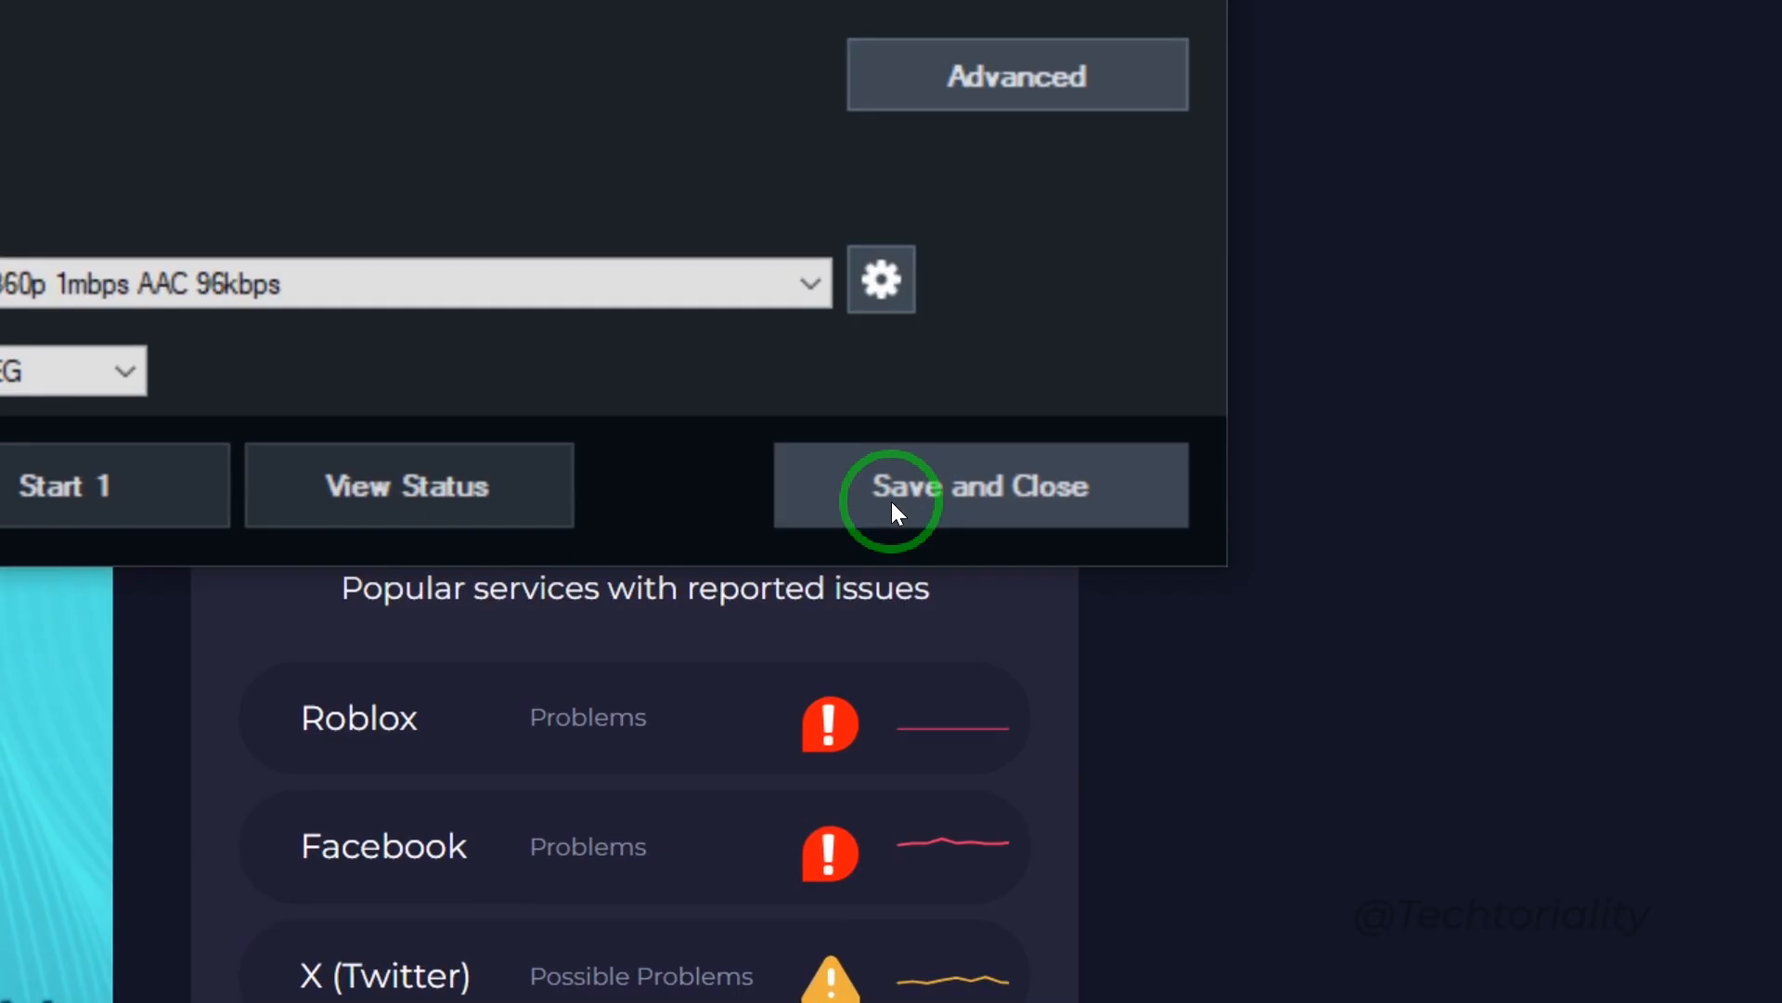
left_click(893, 509)
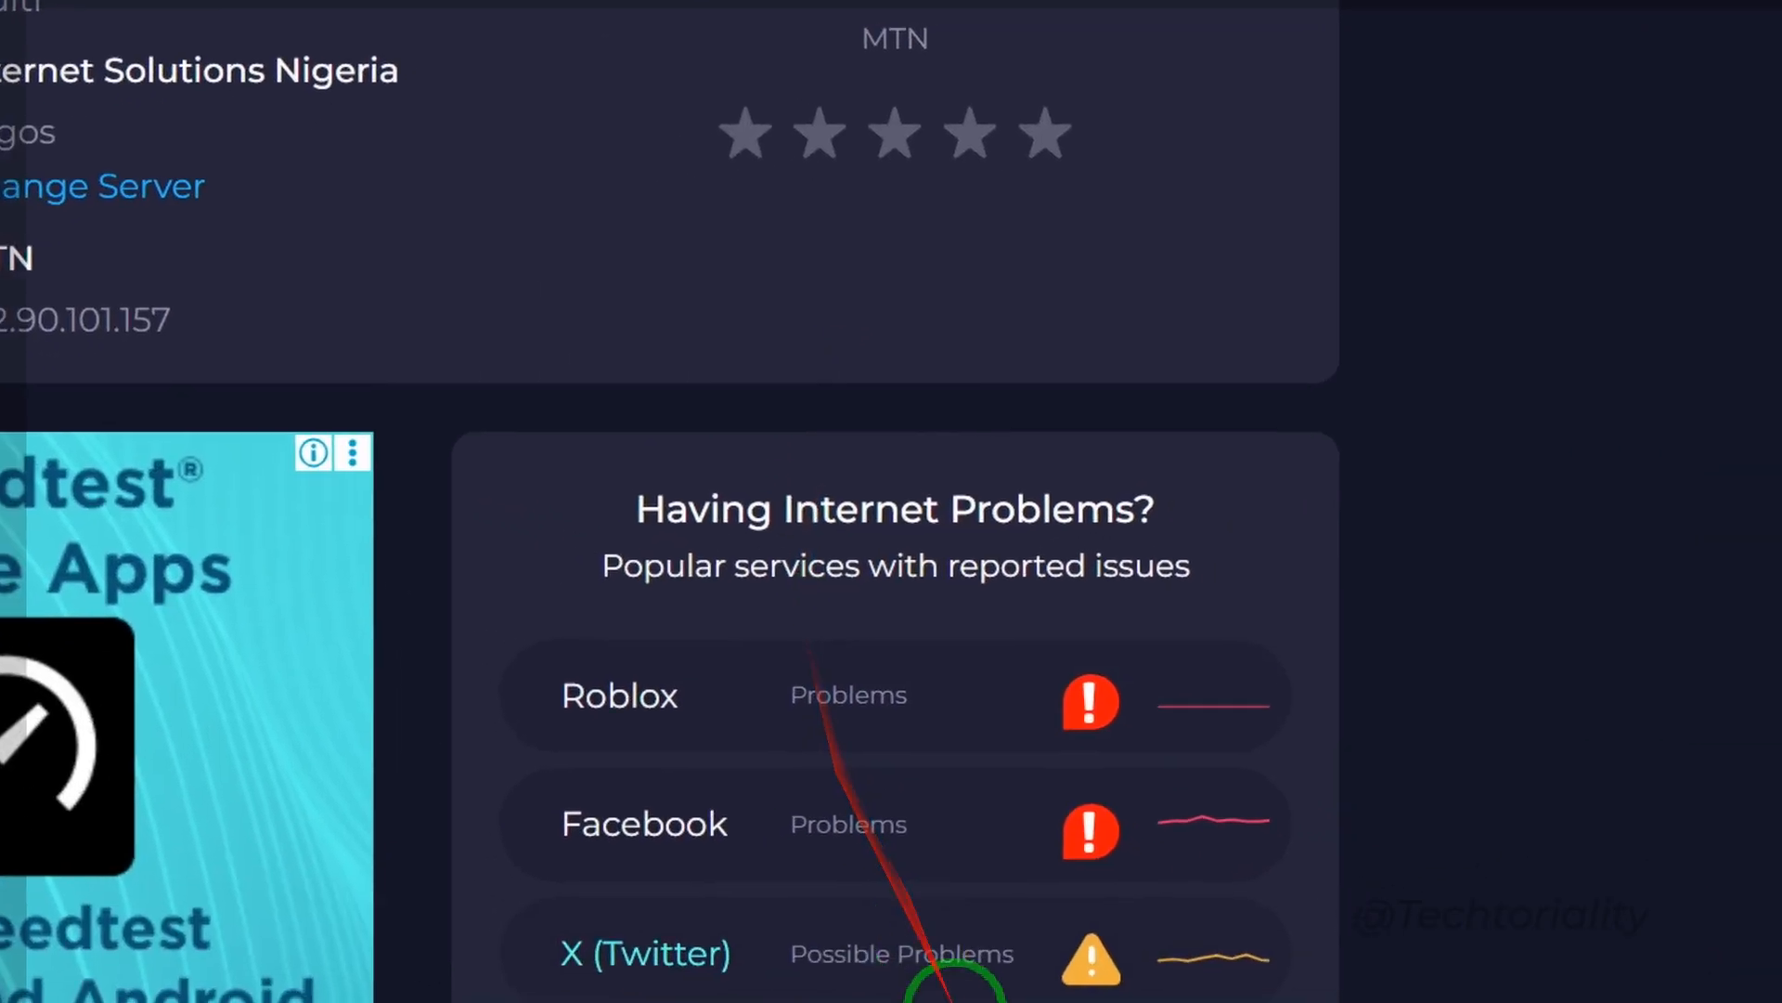
Return to the main vMix window and start streaming
left_click(769, 1001)
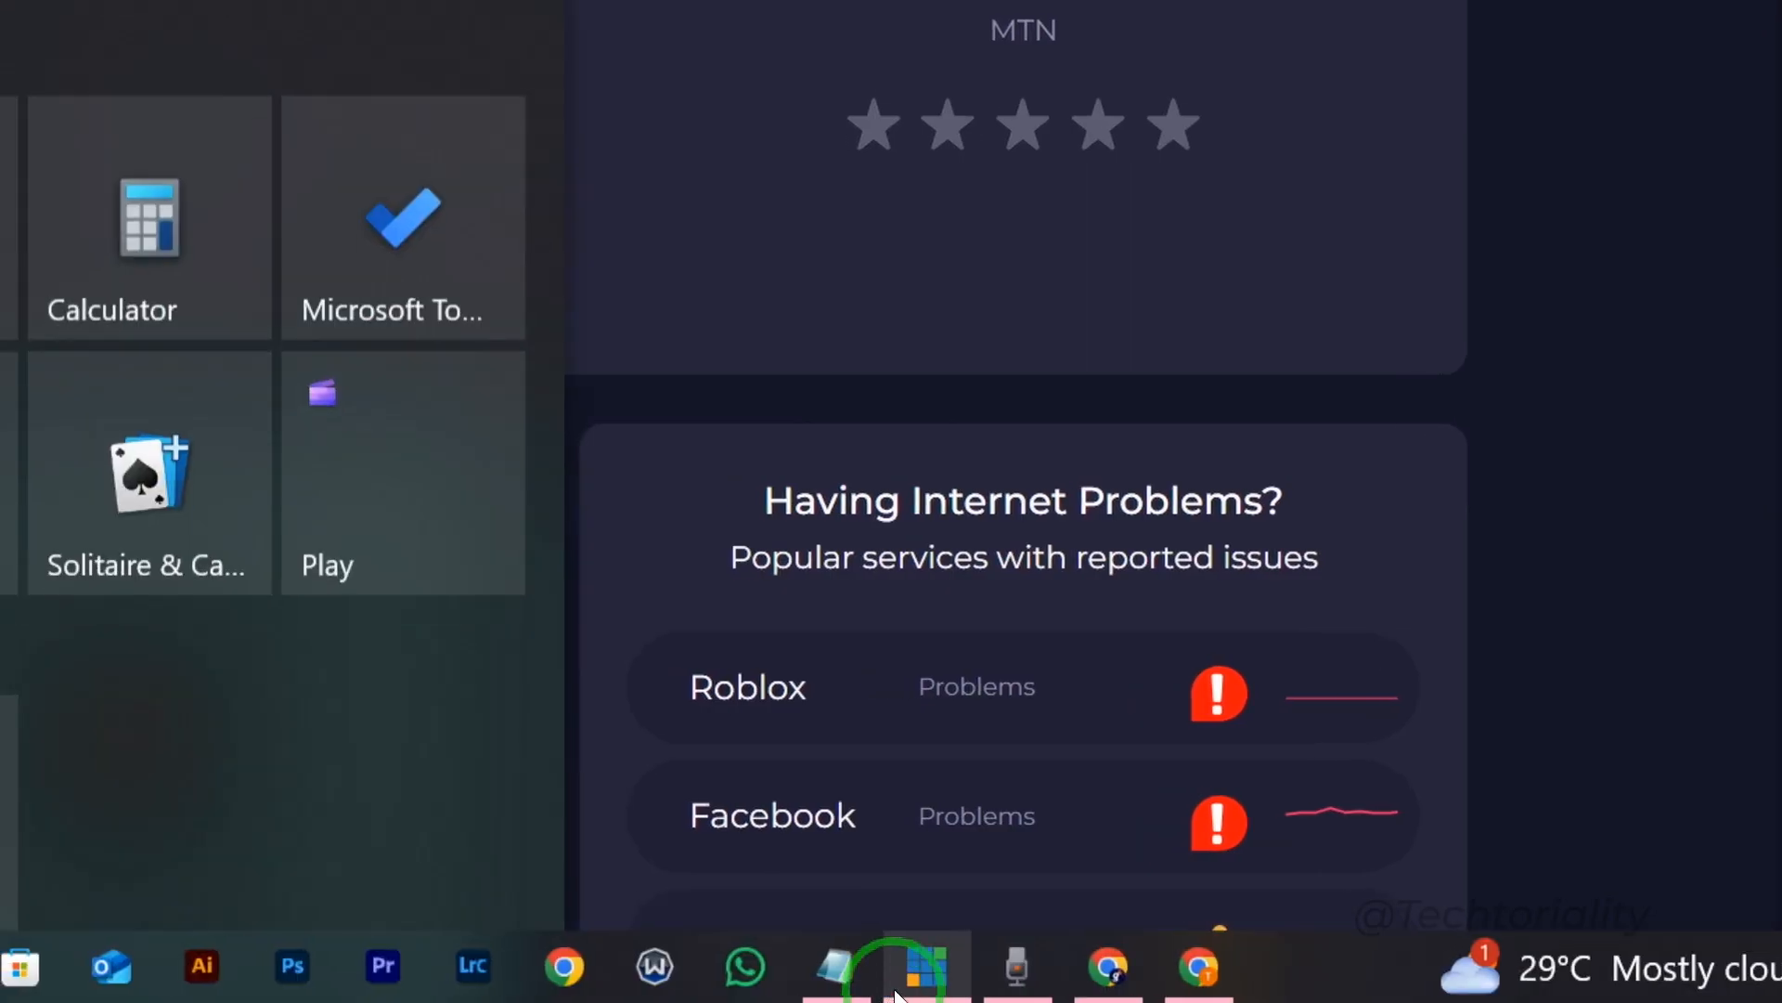
left_click(924, 961)
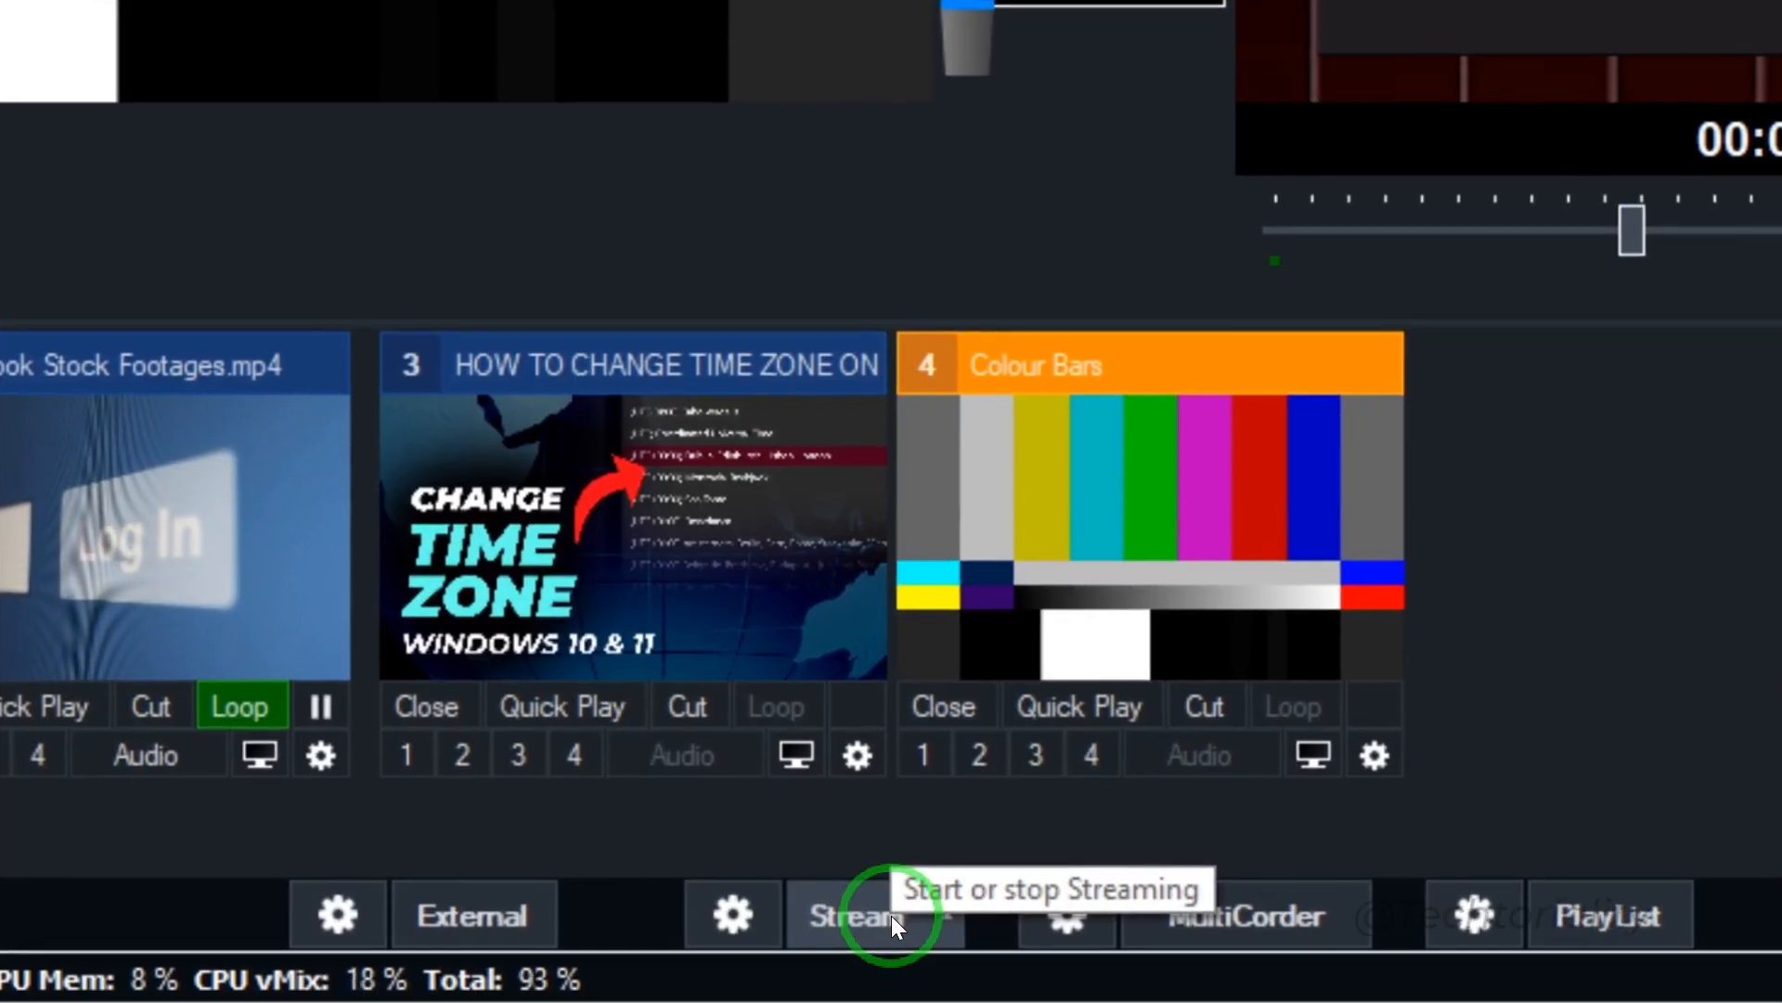
left_click(891, 916)
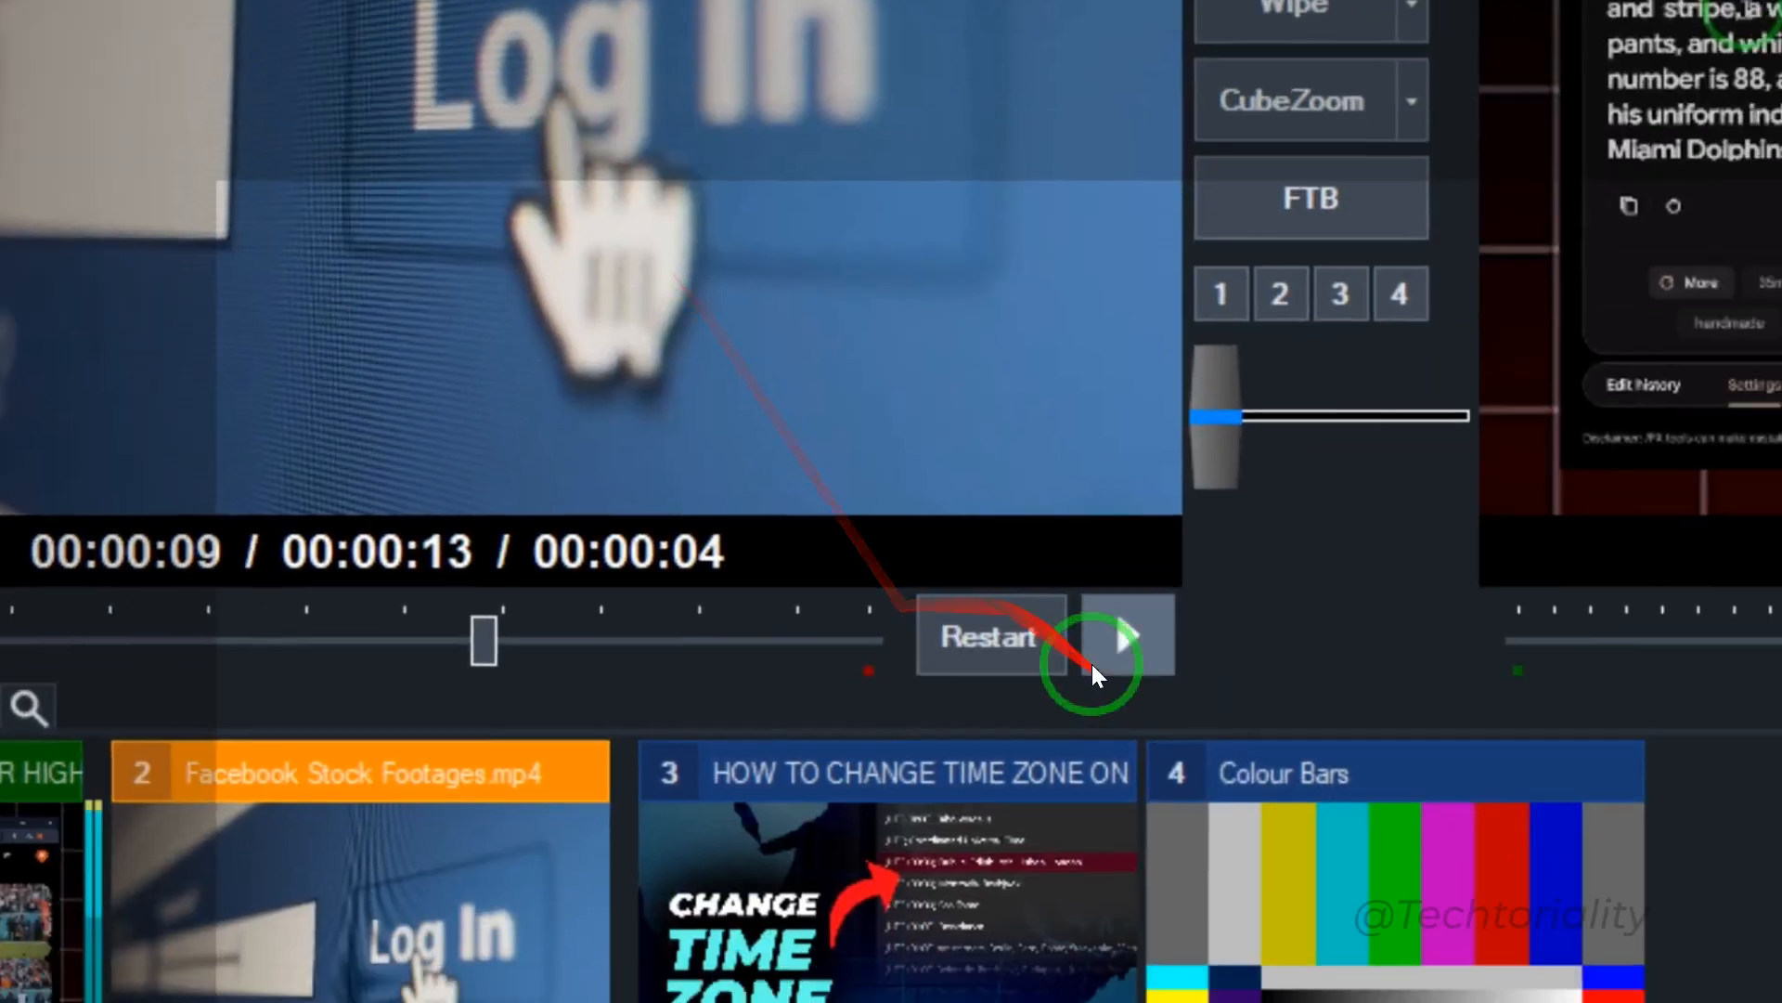
Play the Facebook Stock Footages preview, fade it into the output and bring the first video back with a Merge transition
left_click(787, 613)
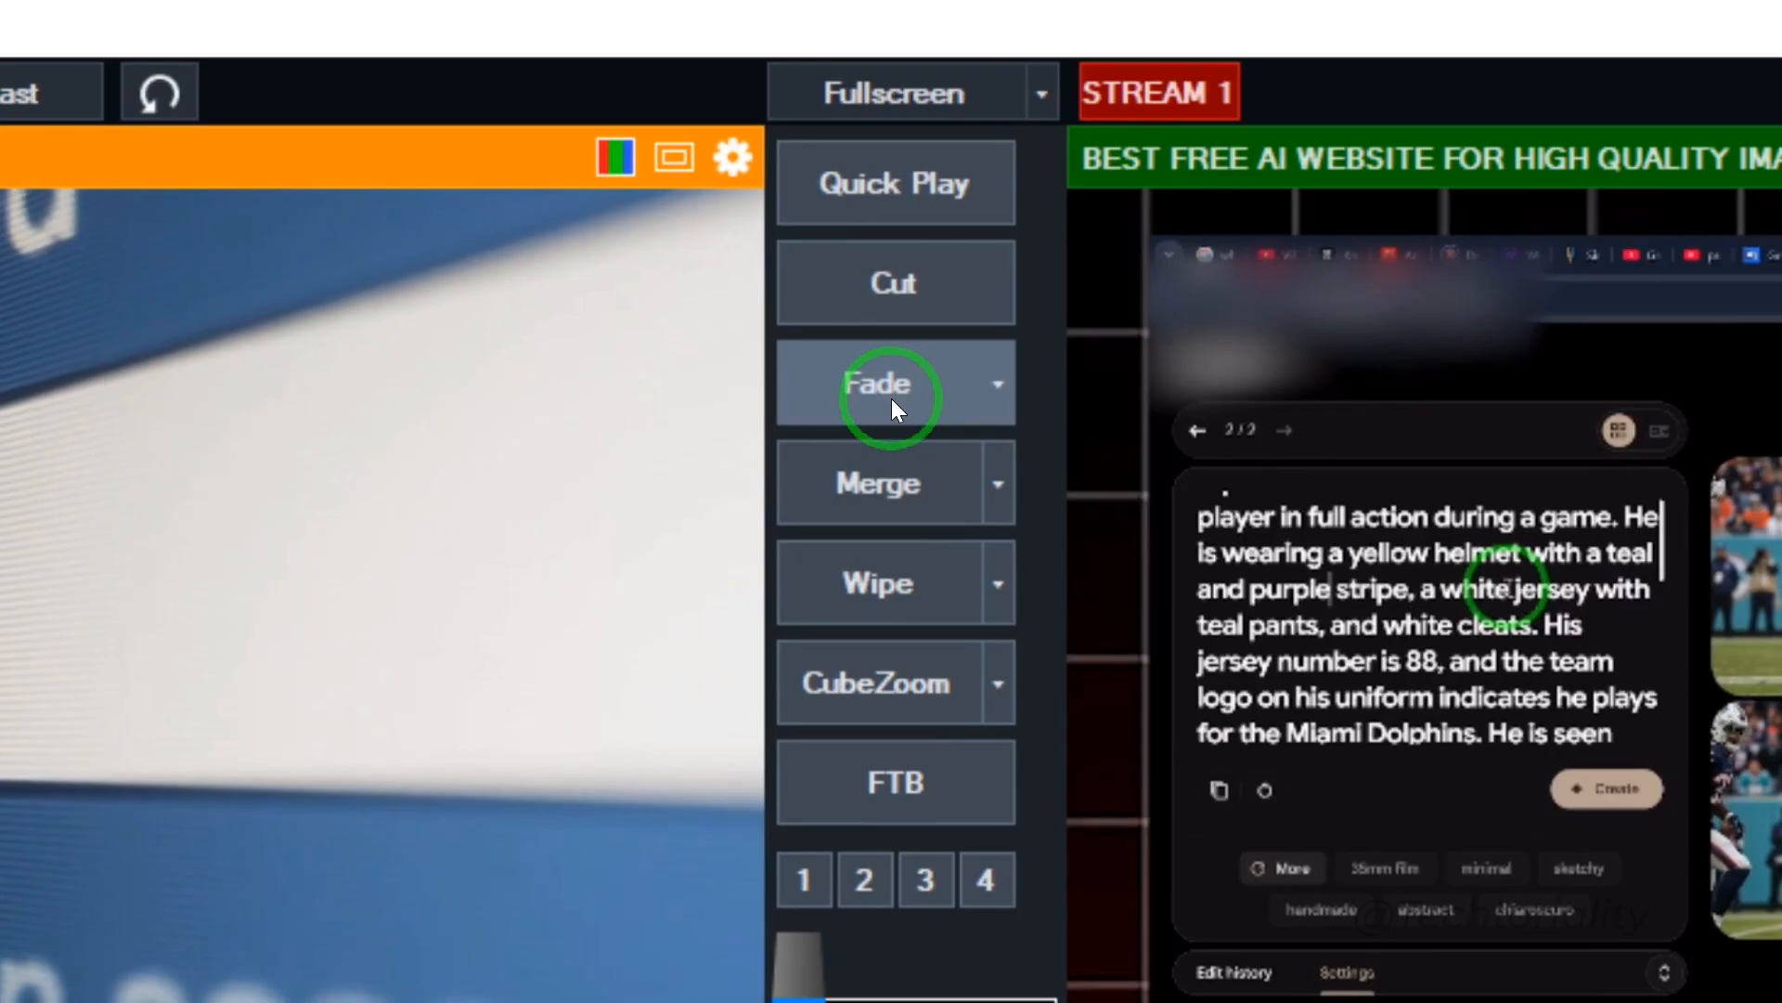
left_click(1129, 336)
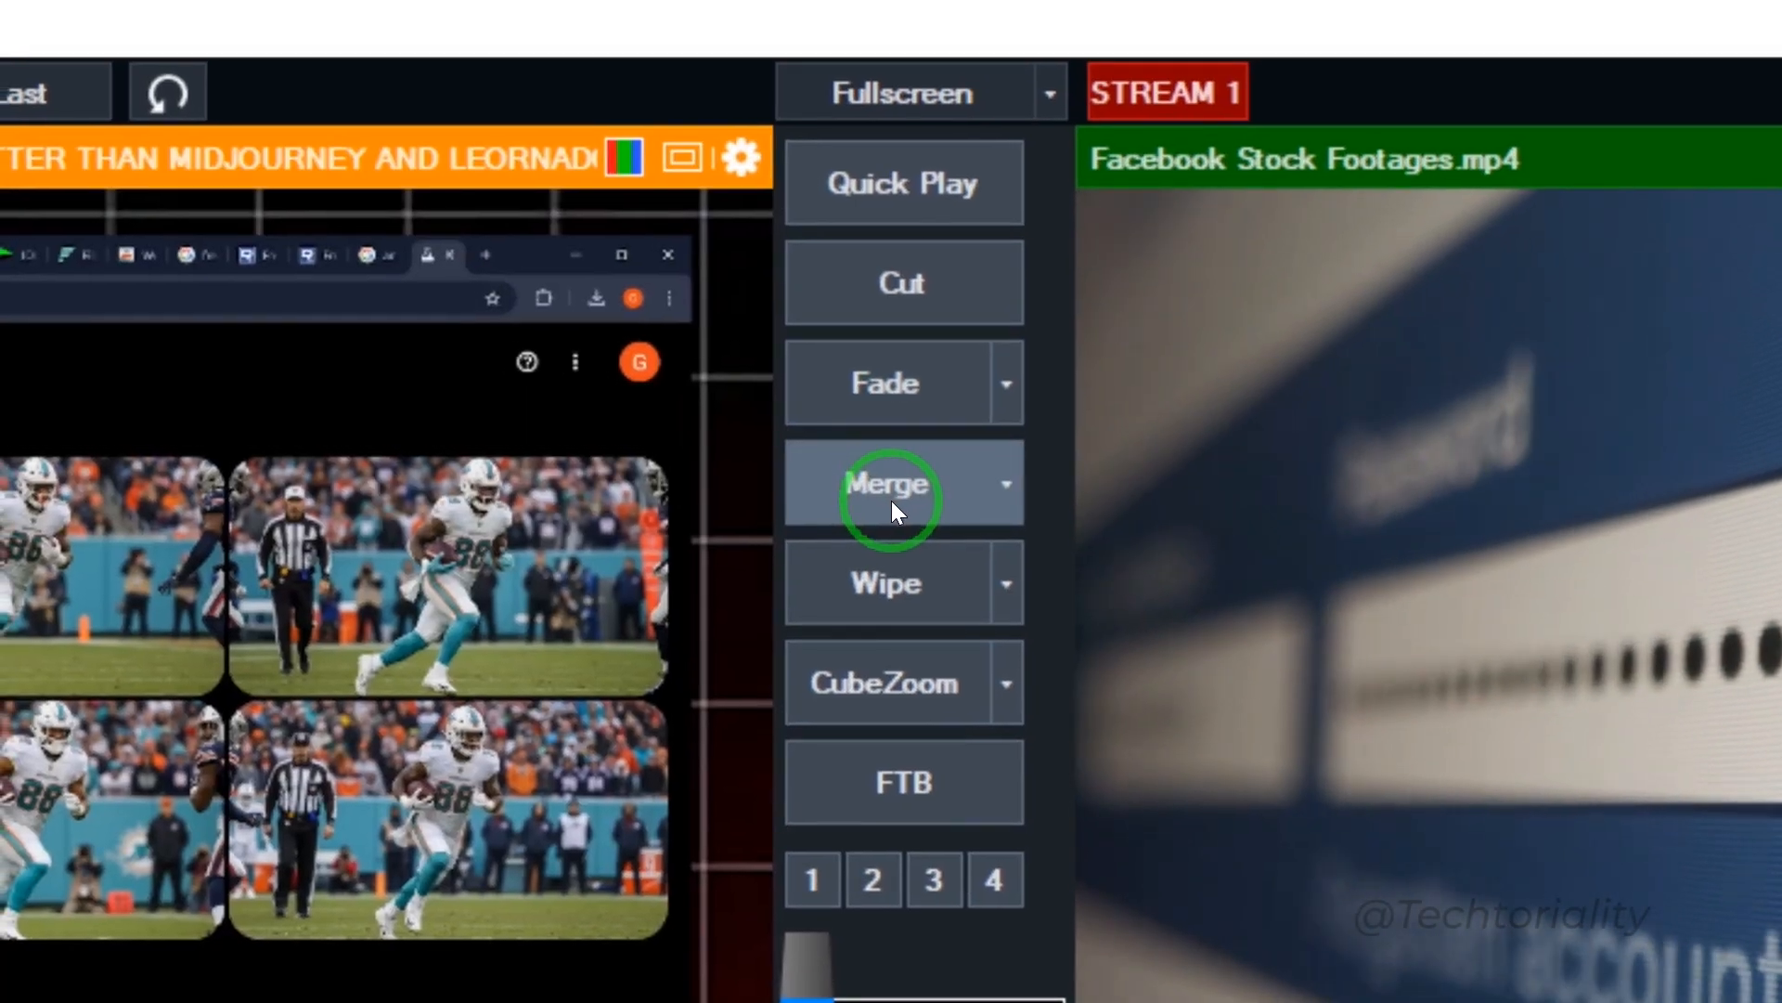
left_click(891, 501)
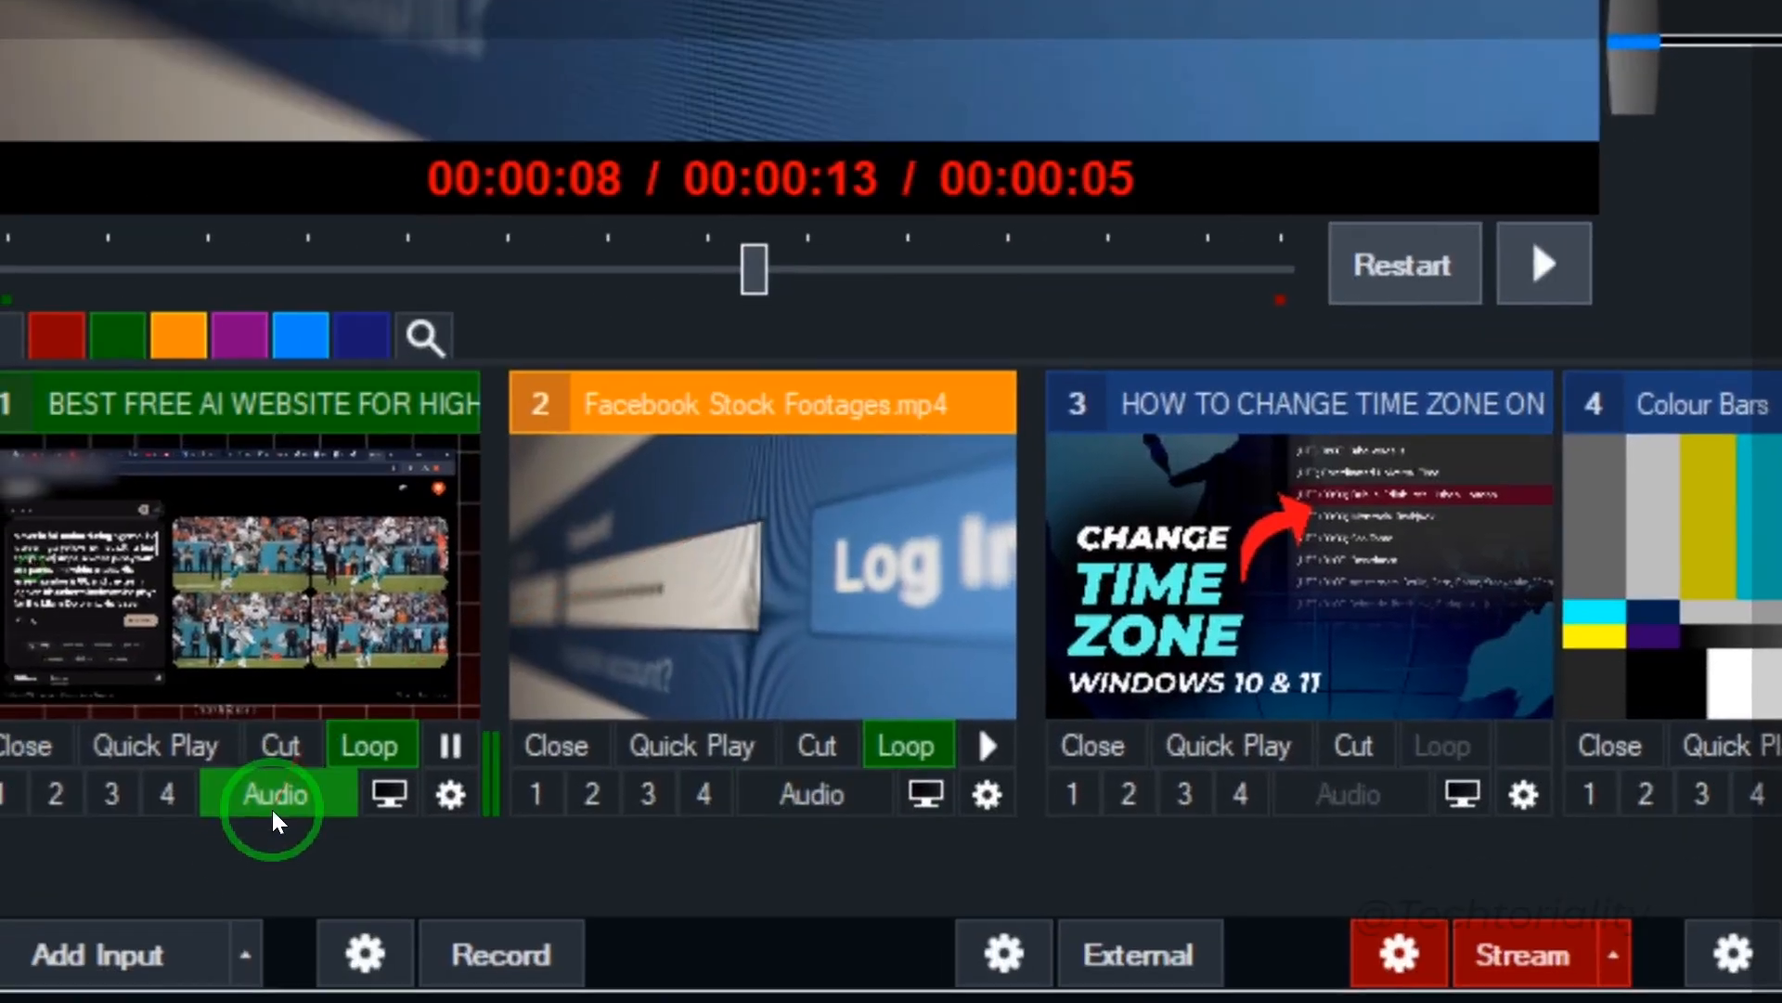
Mute the audio of the first video input and move its playback in vMix to about 2:30
left_click(273, 806)
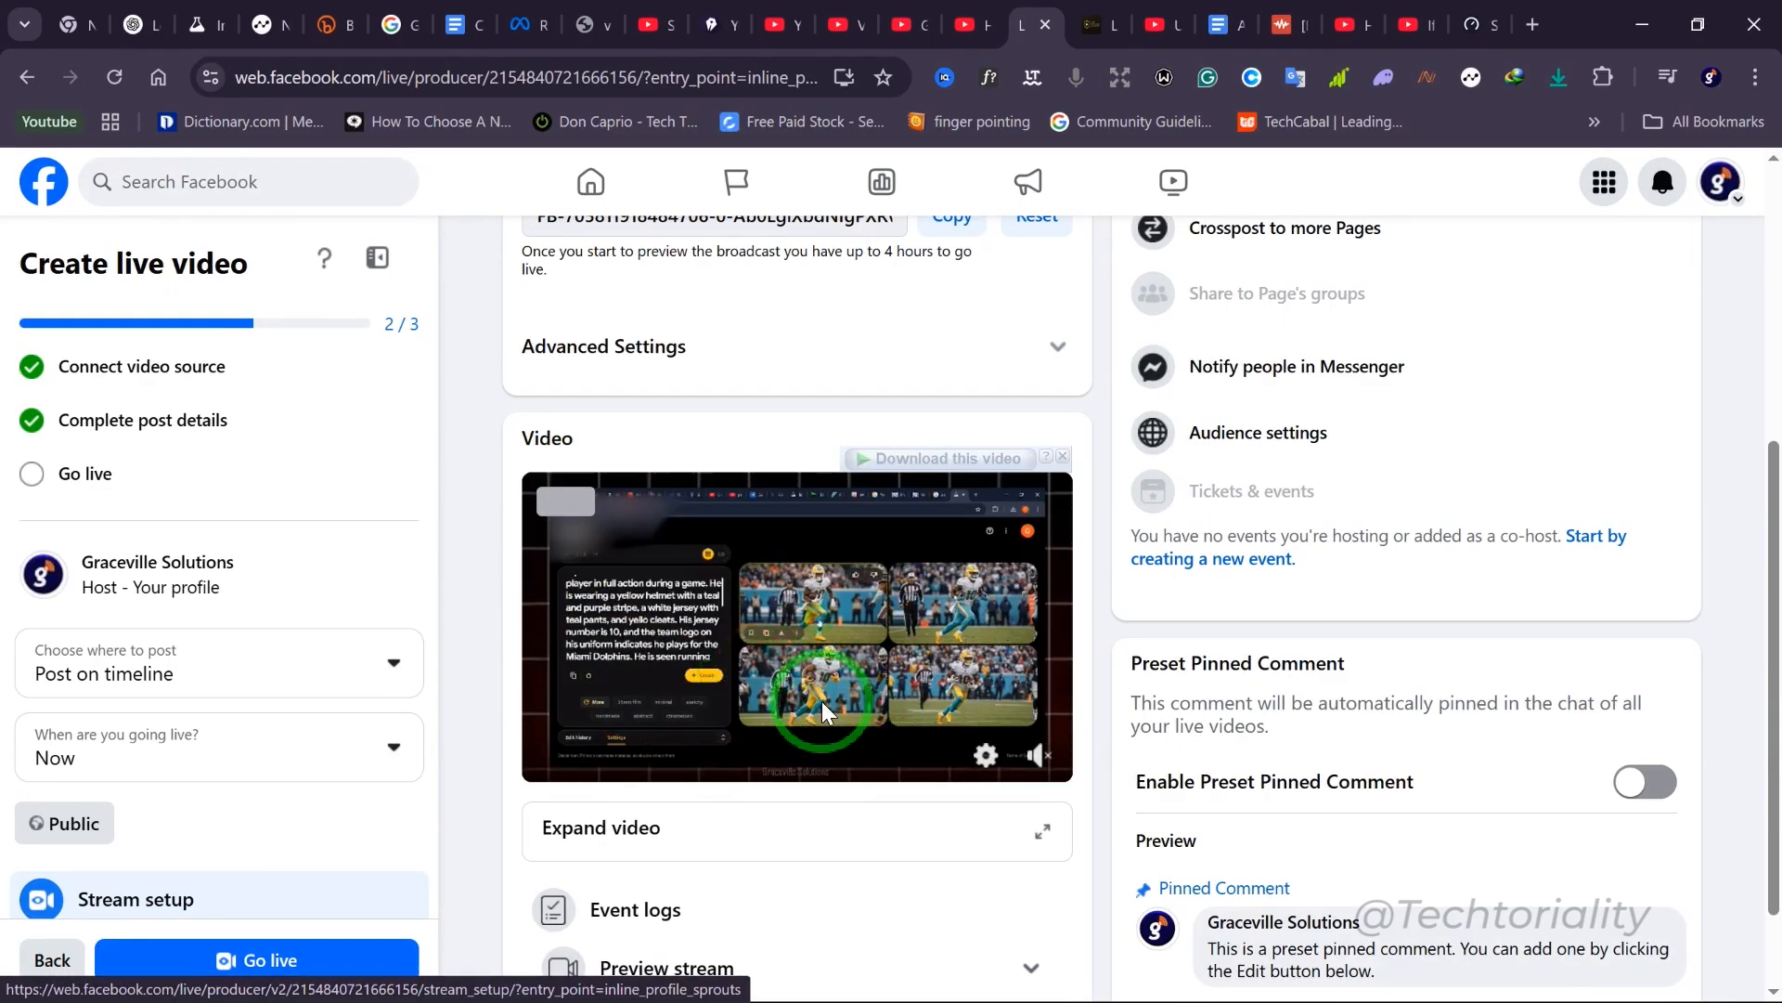
key("super")
left_click(968, 984)
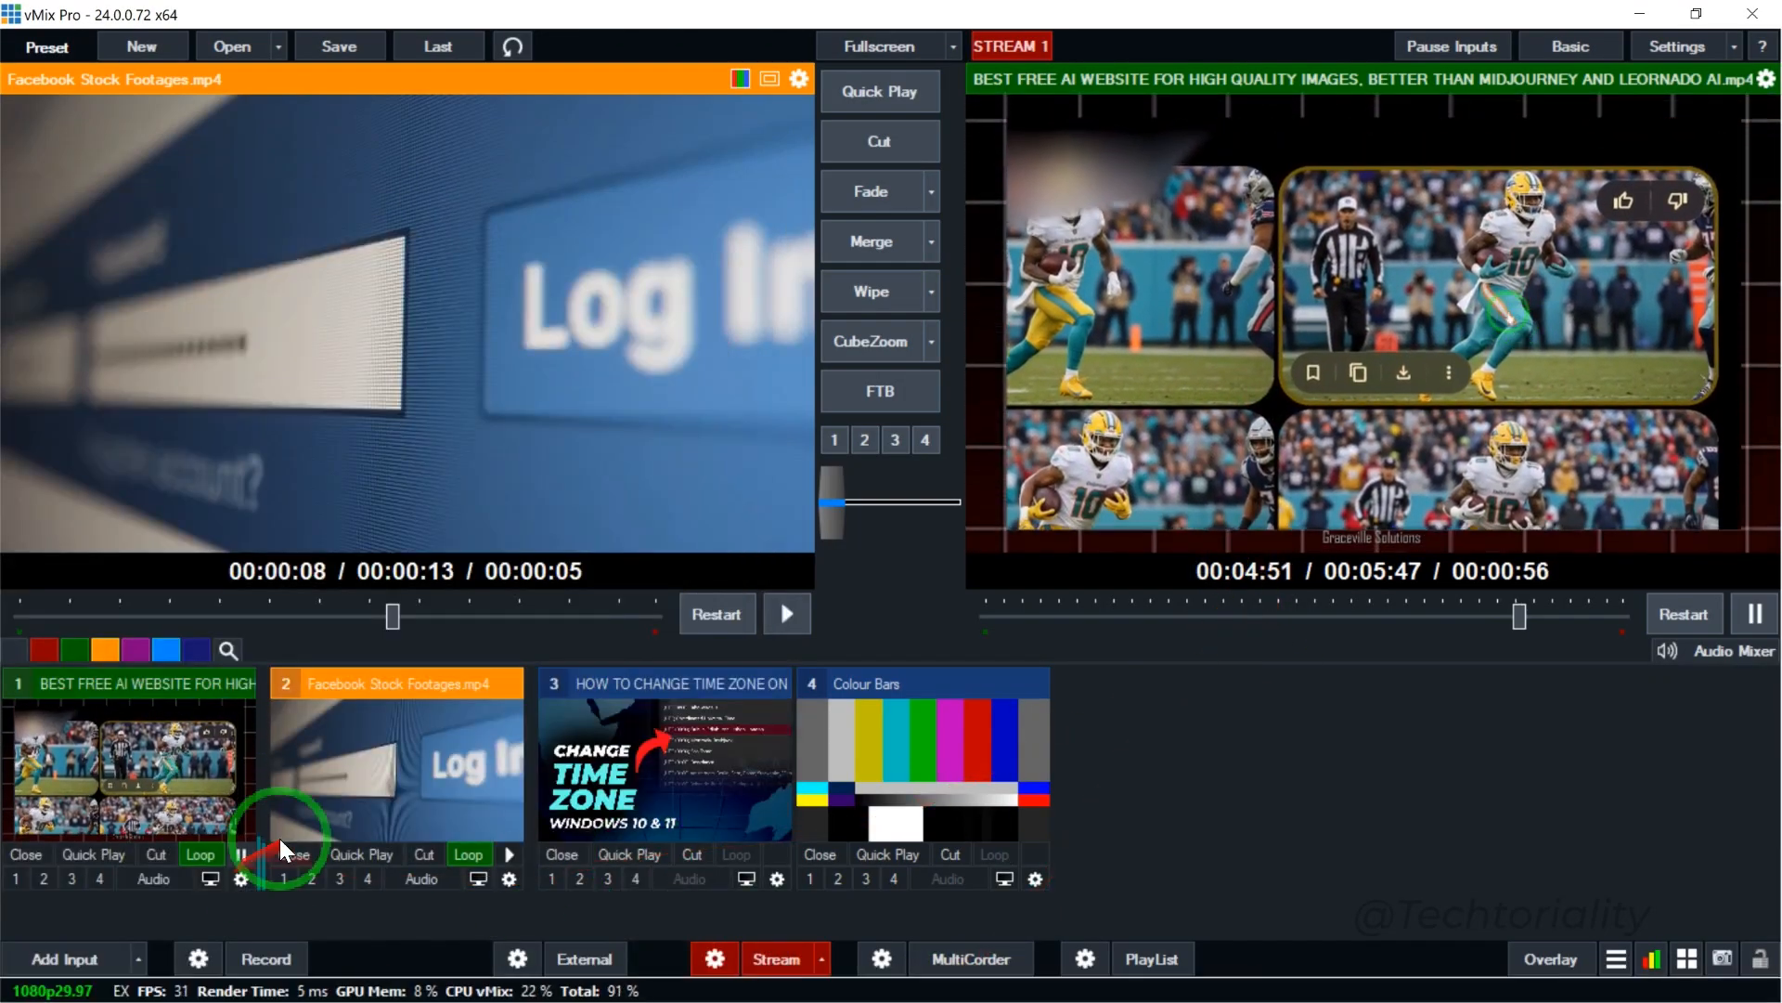
left_click(1262, 616)
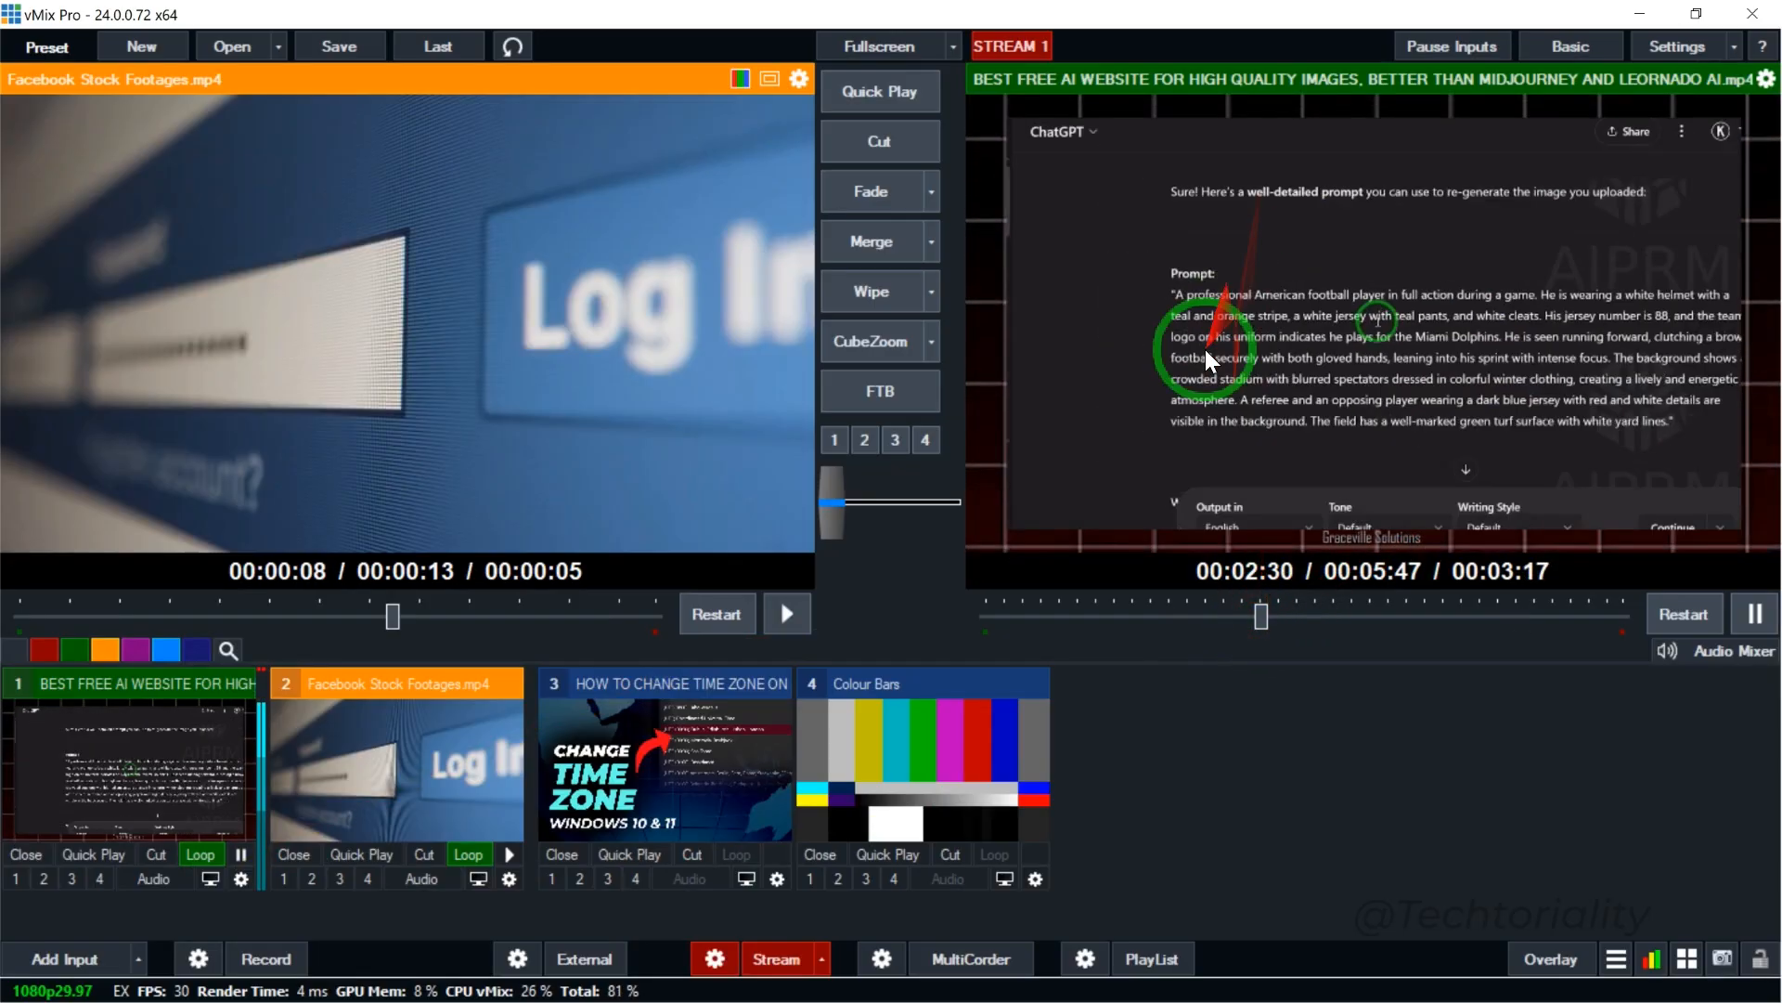
Switch to the Facebook live producer in Chrome and set the video to post on the timeline and go live now
key("super")
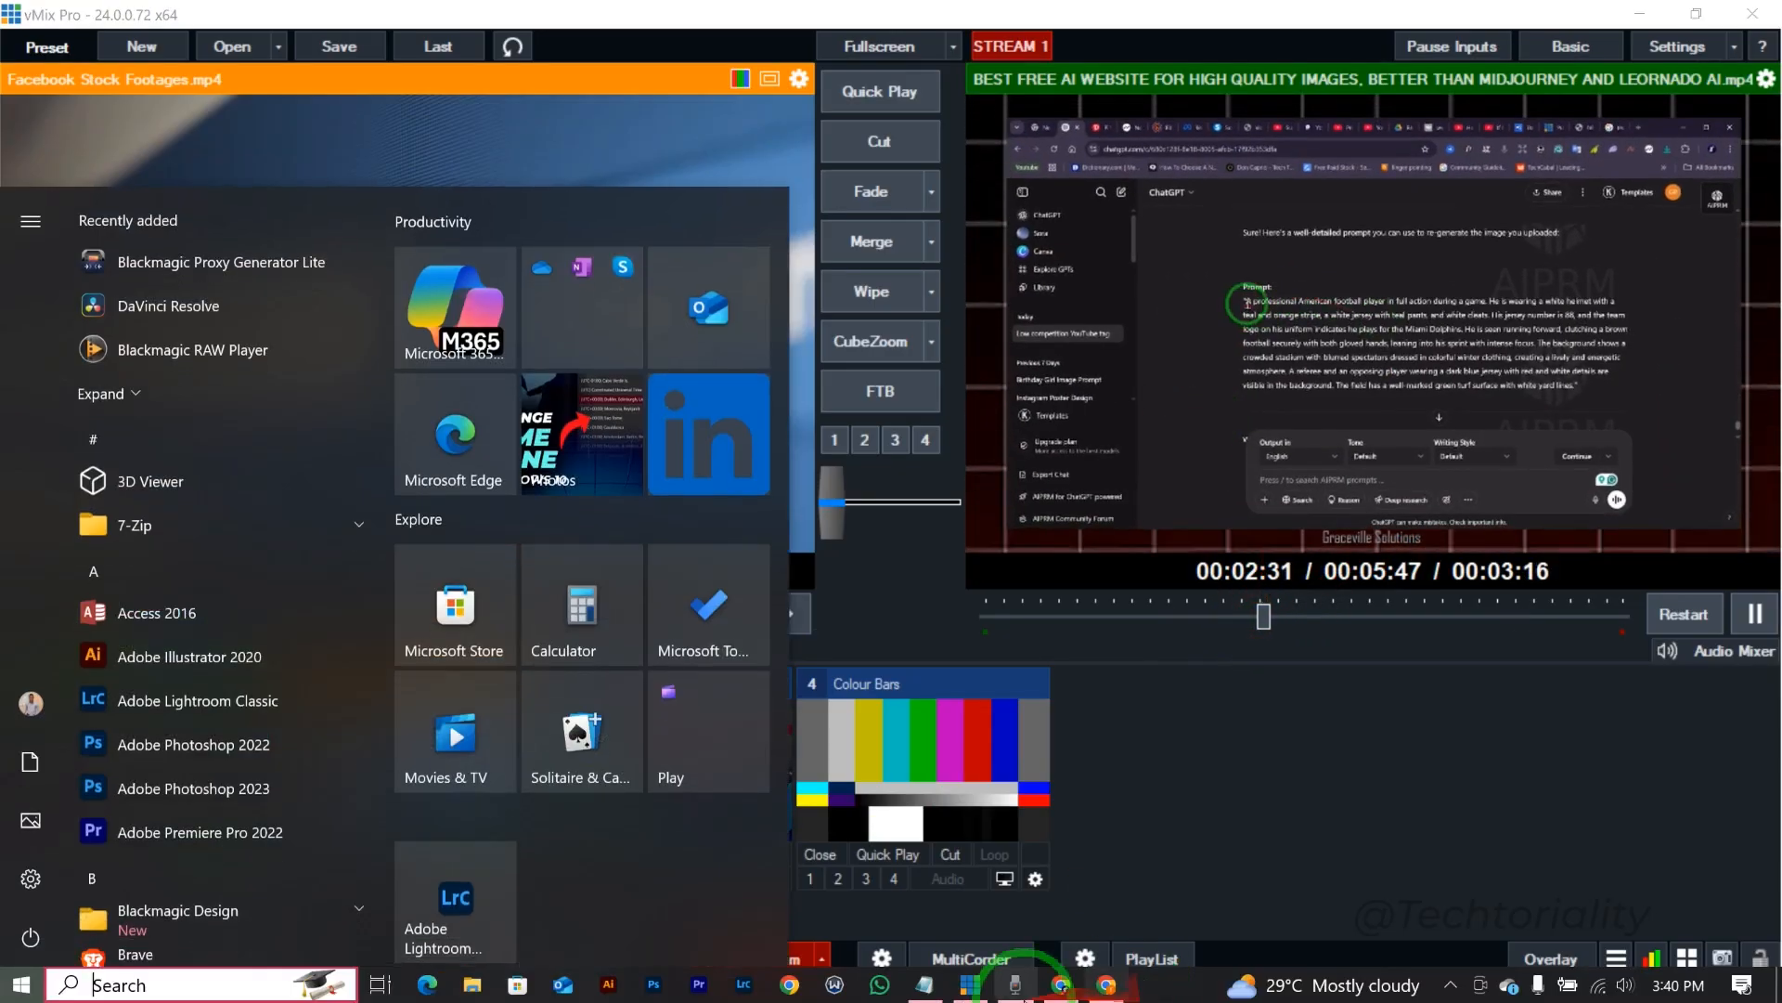
left_click(1082, 986)
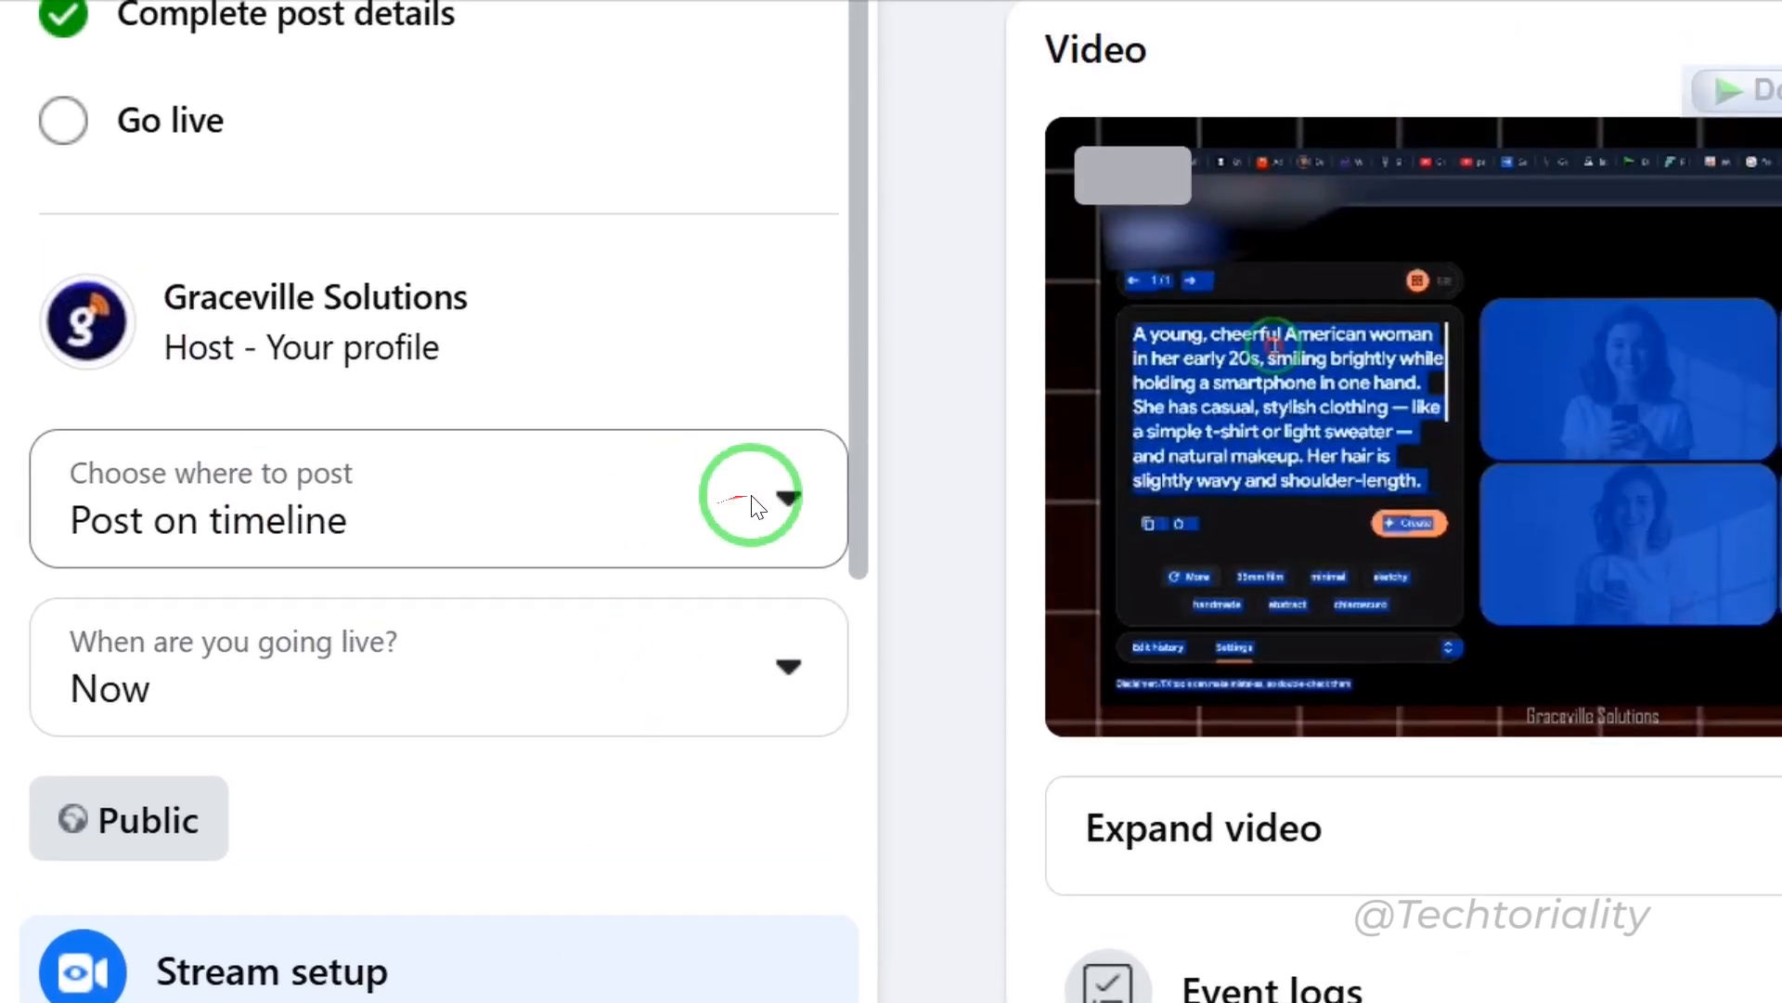
left_click(789, 497)
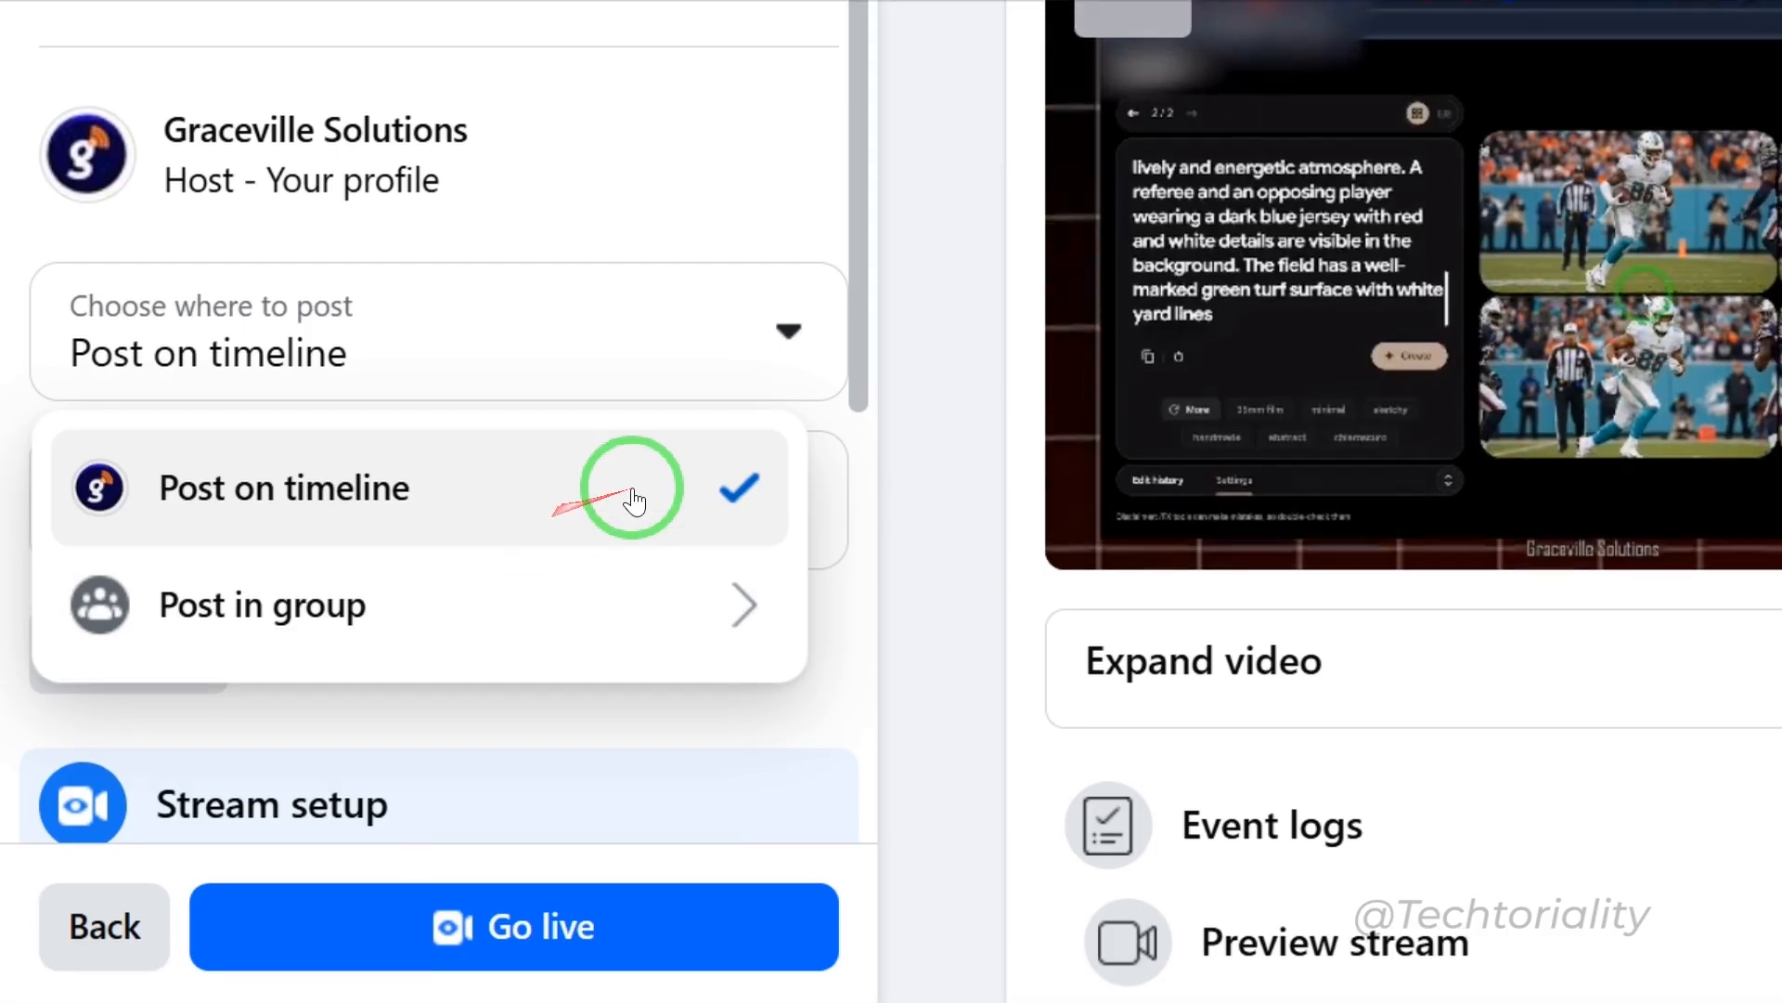
left_click(552, 525)
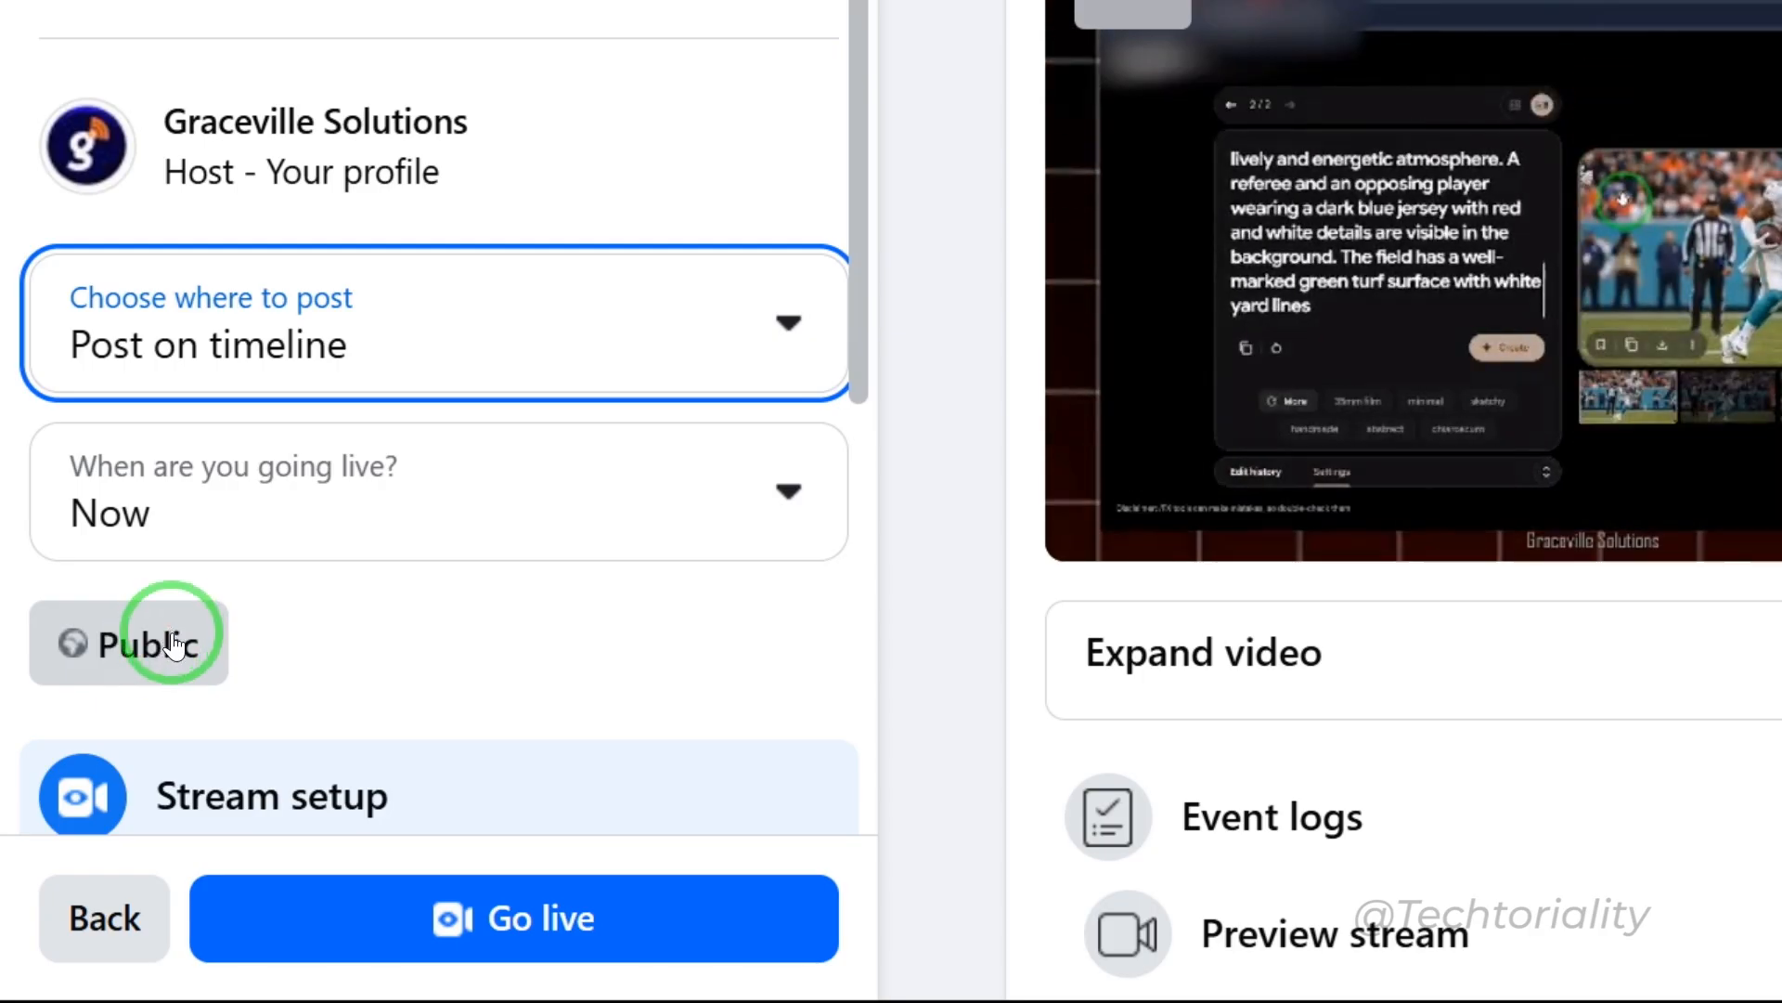
scroll(174, 641, "down", 3)
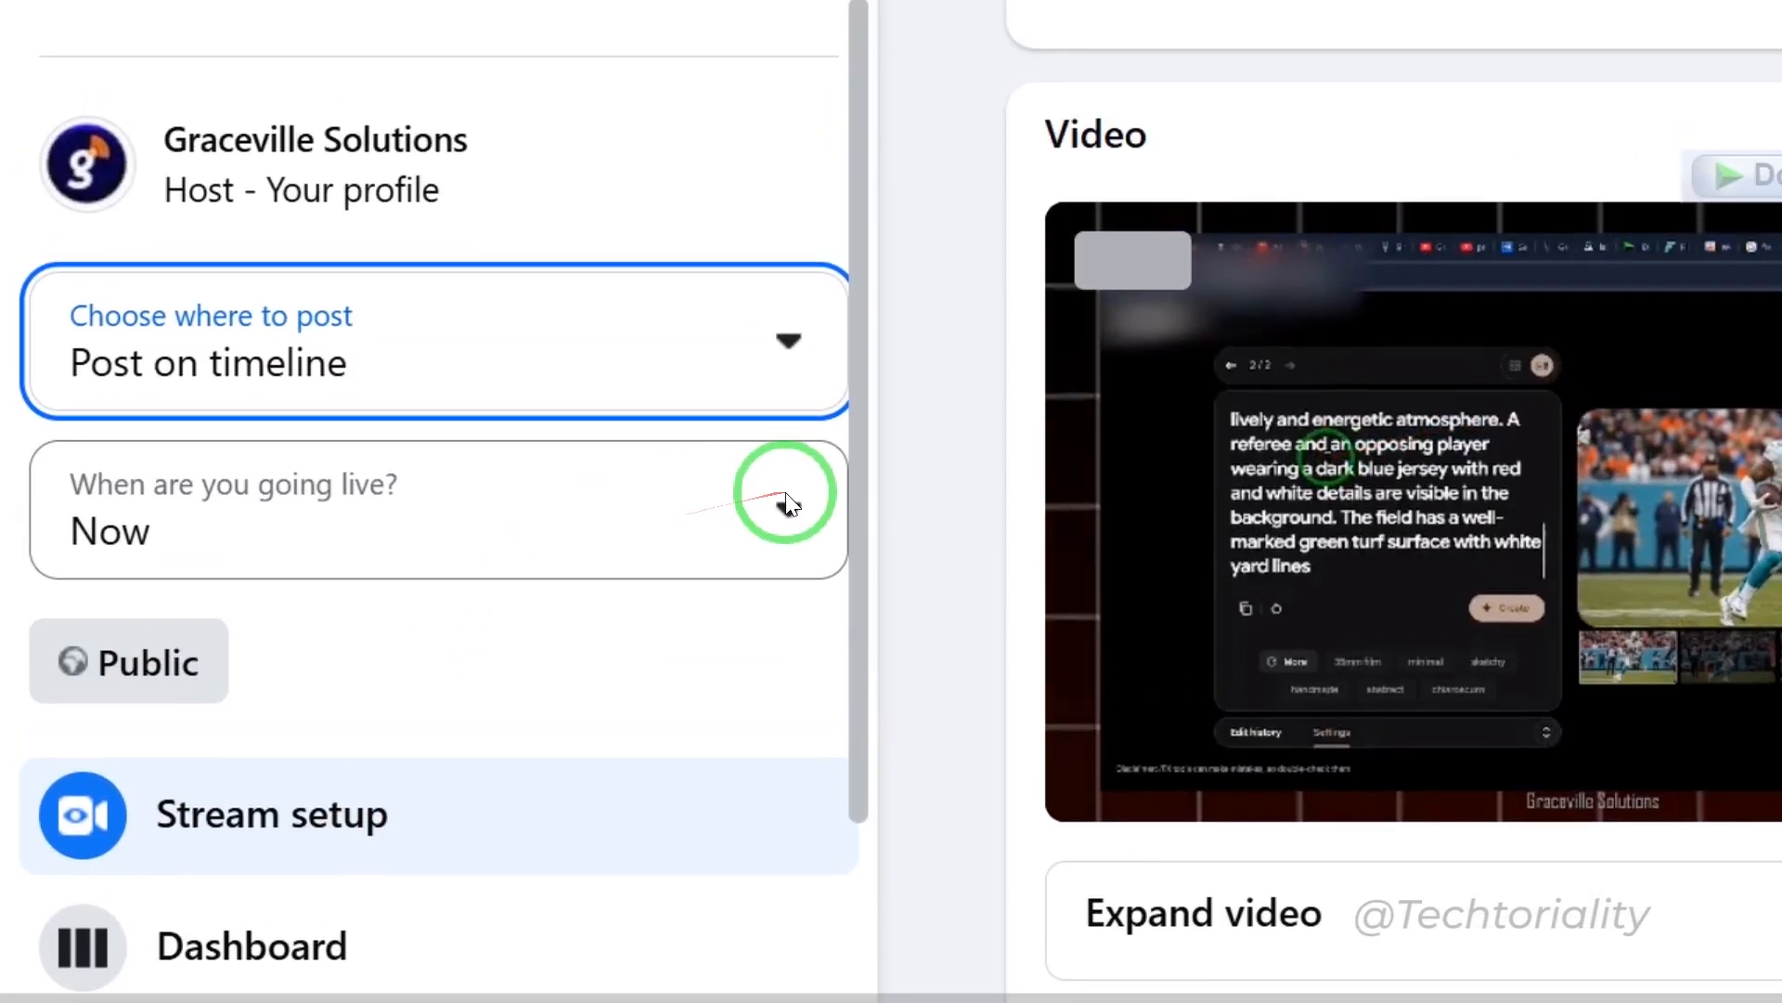
left_click(787, 504)
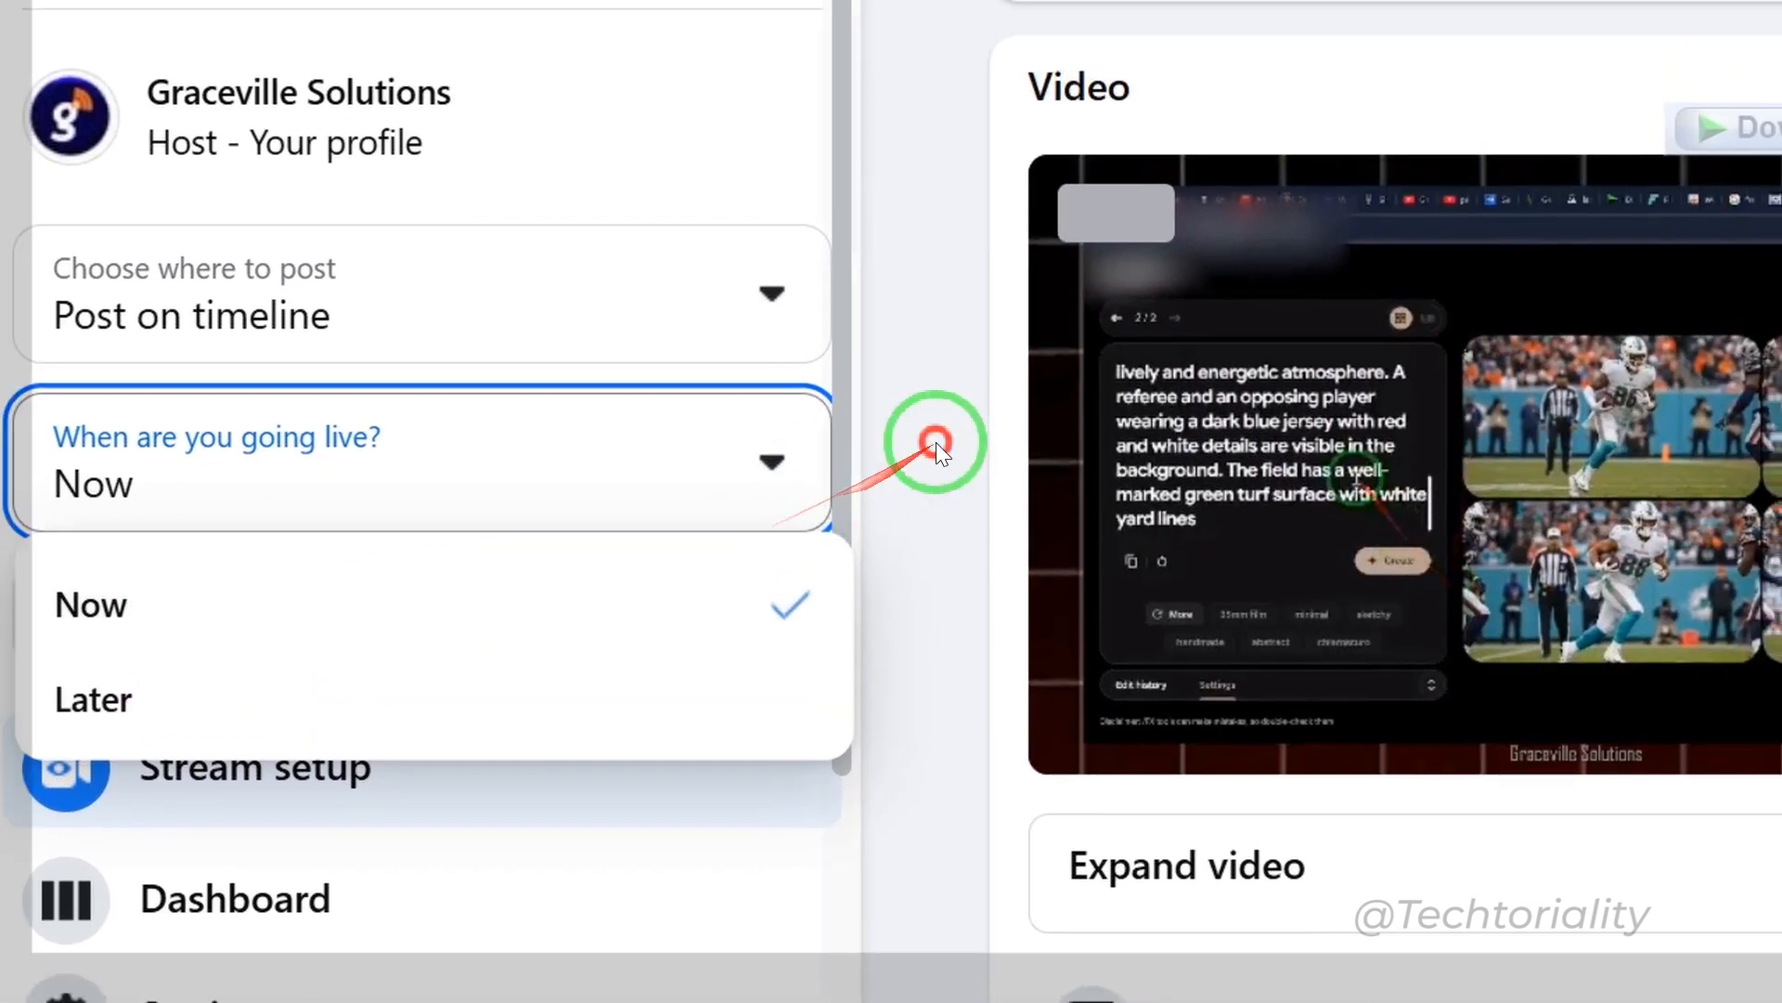
left_click(935, 442)
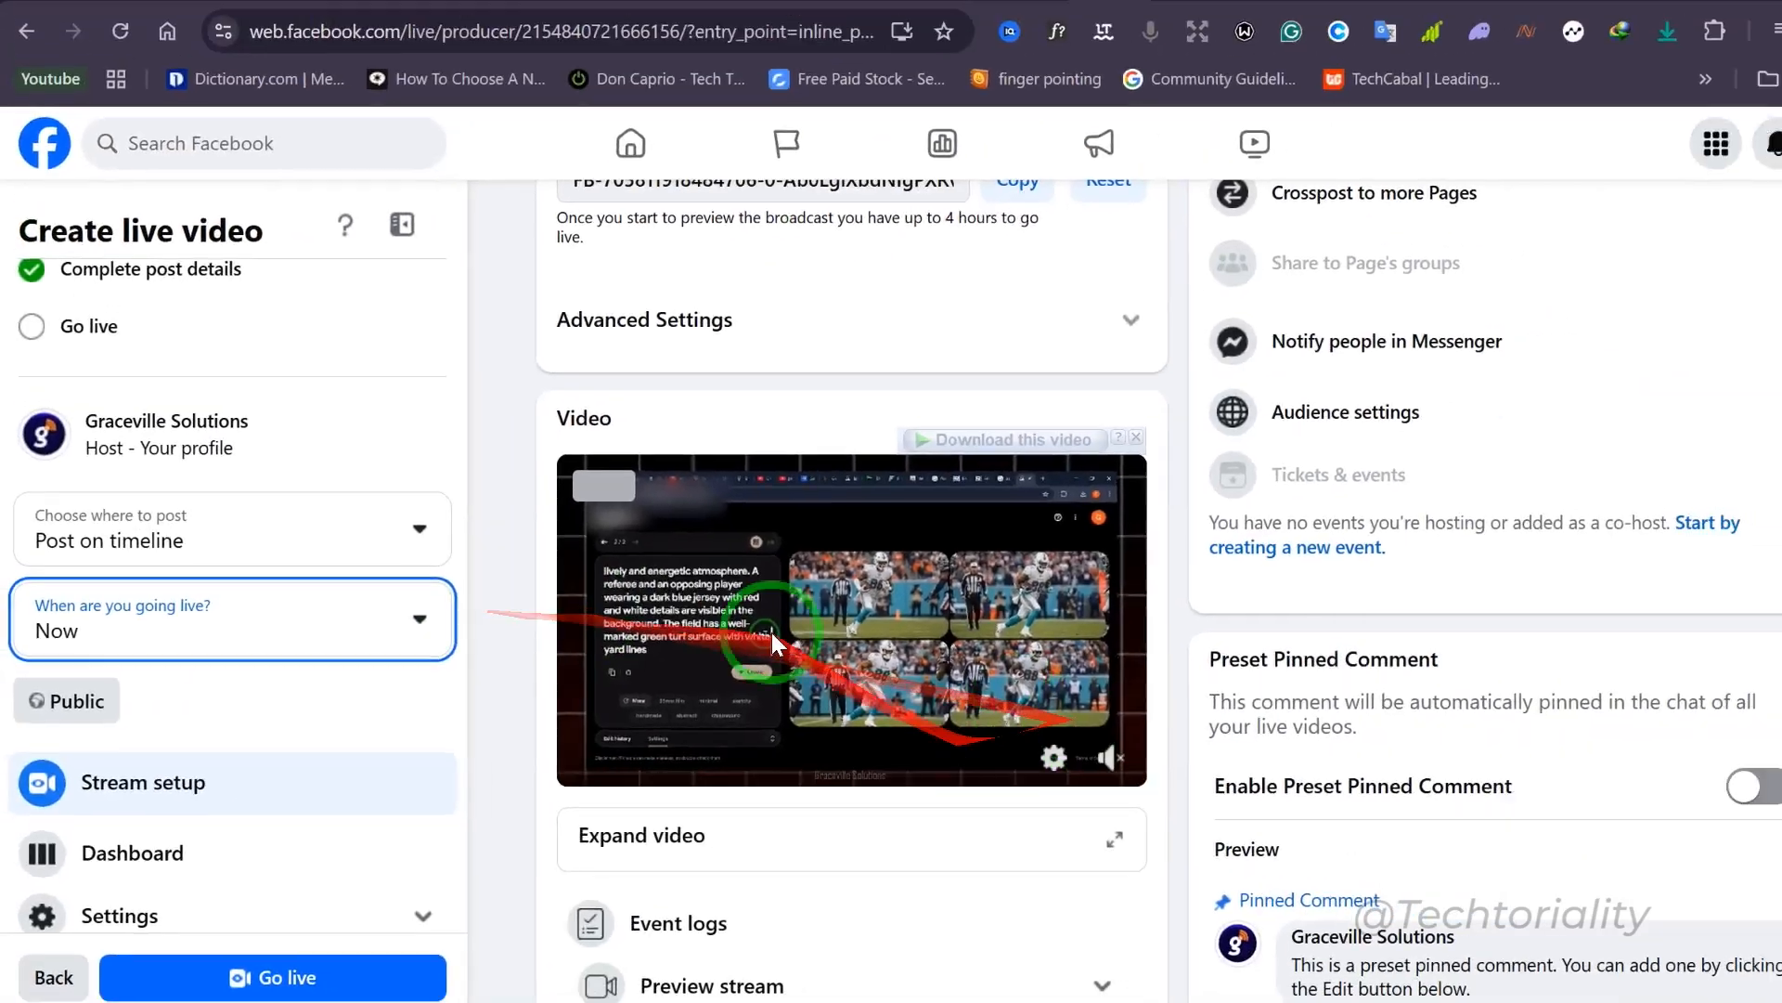
Check the stream preview and start the Facebook live broadcast
scroll(793, 593, "up", 5)
scroll(782, 572, "down", 5)
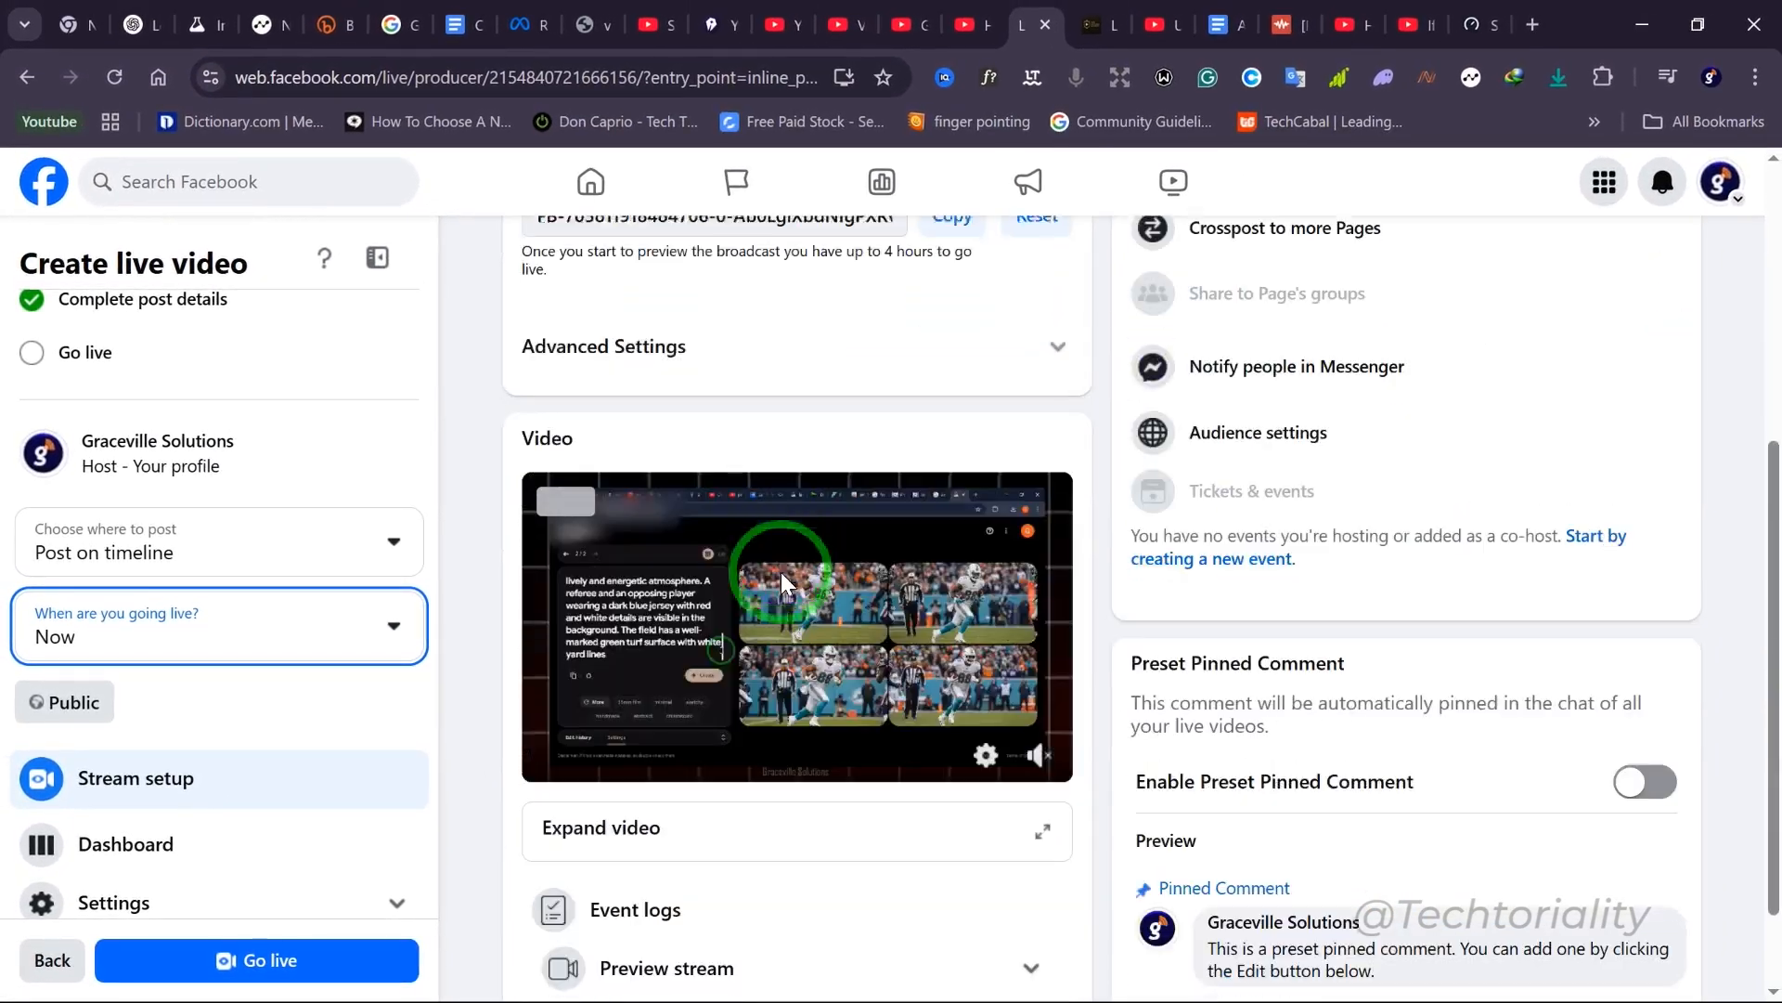
scroll(781, 572, "down", 1)
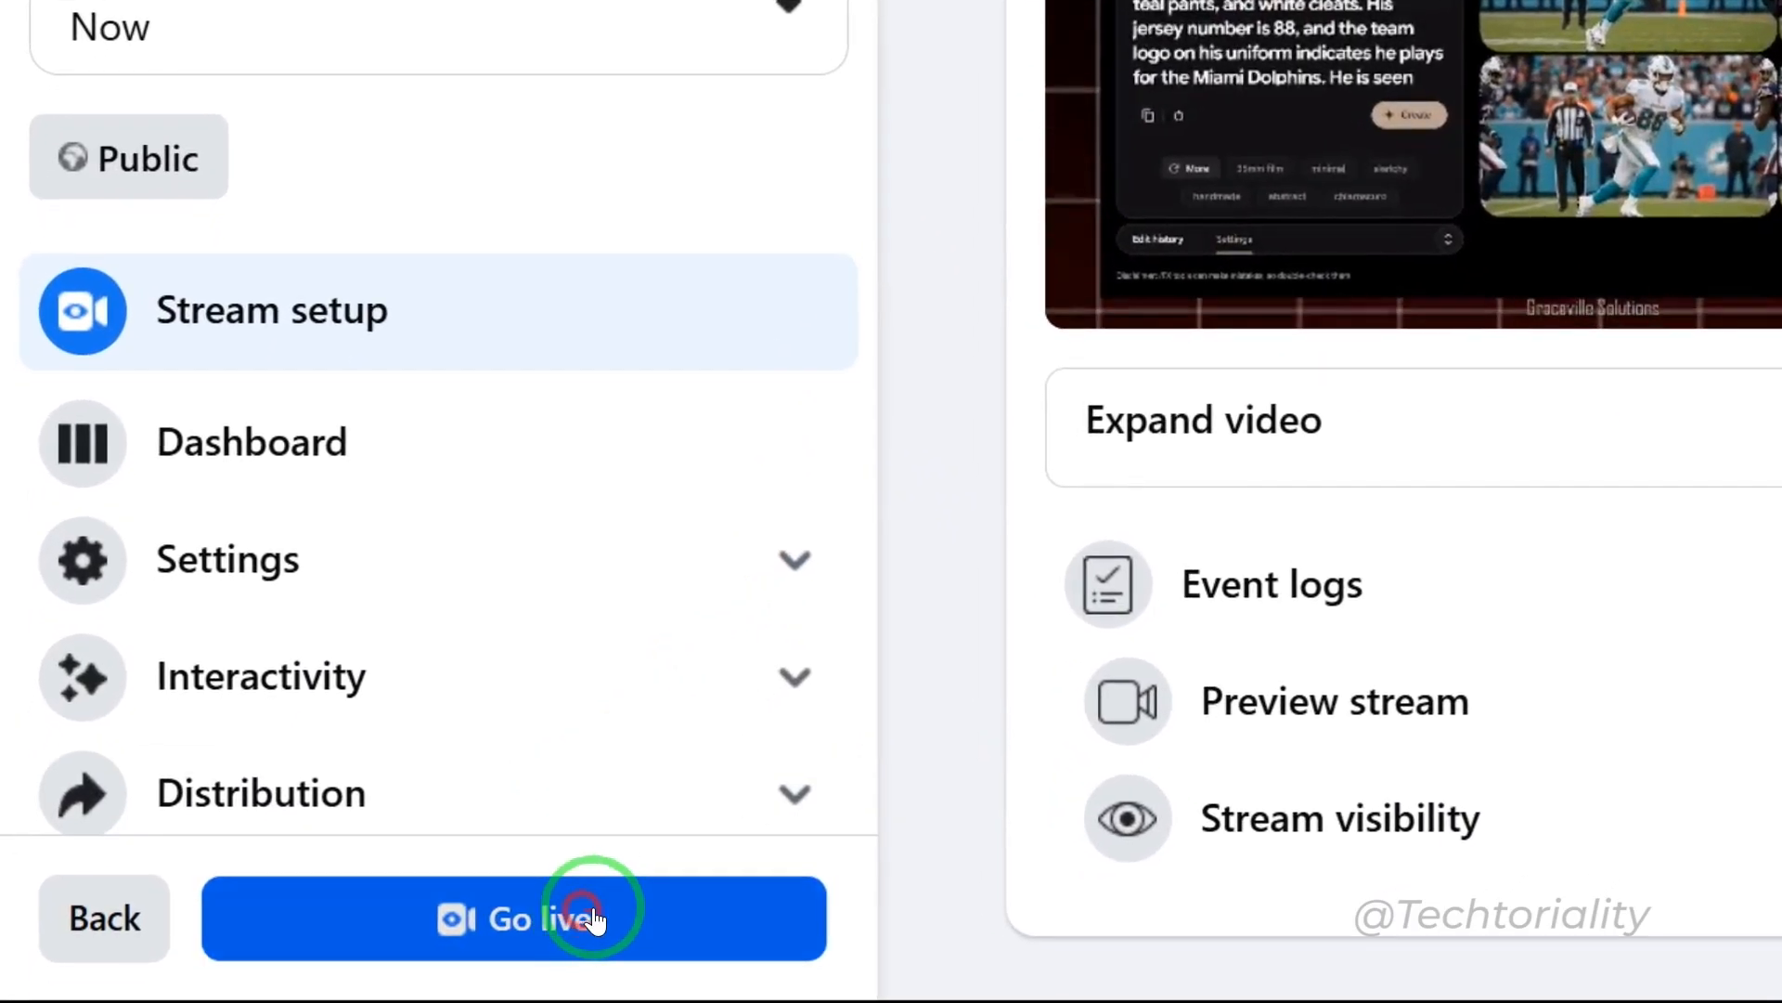
left_click(594, 919)
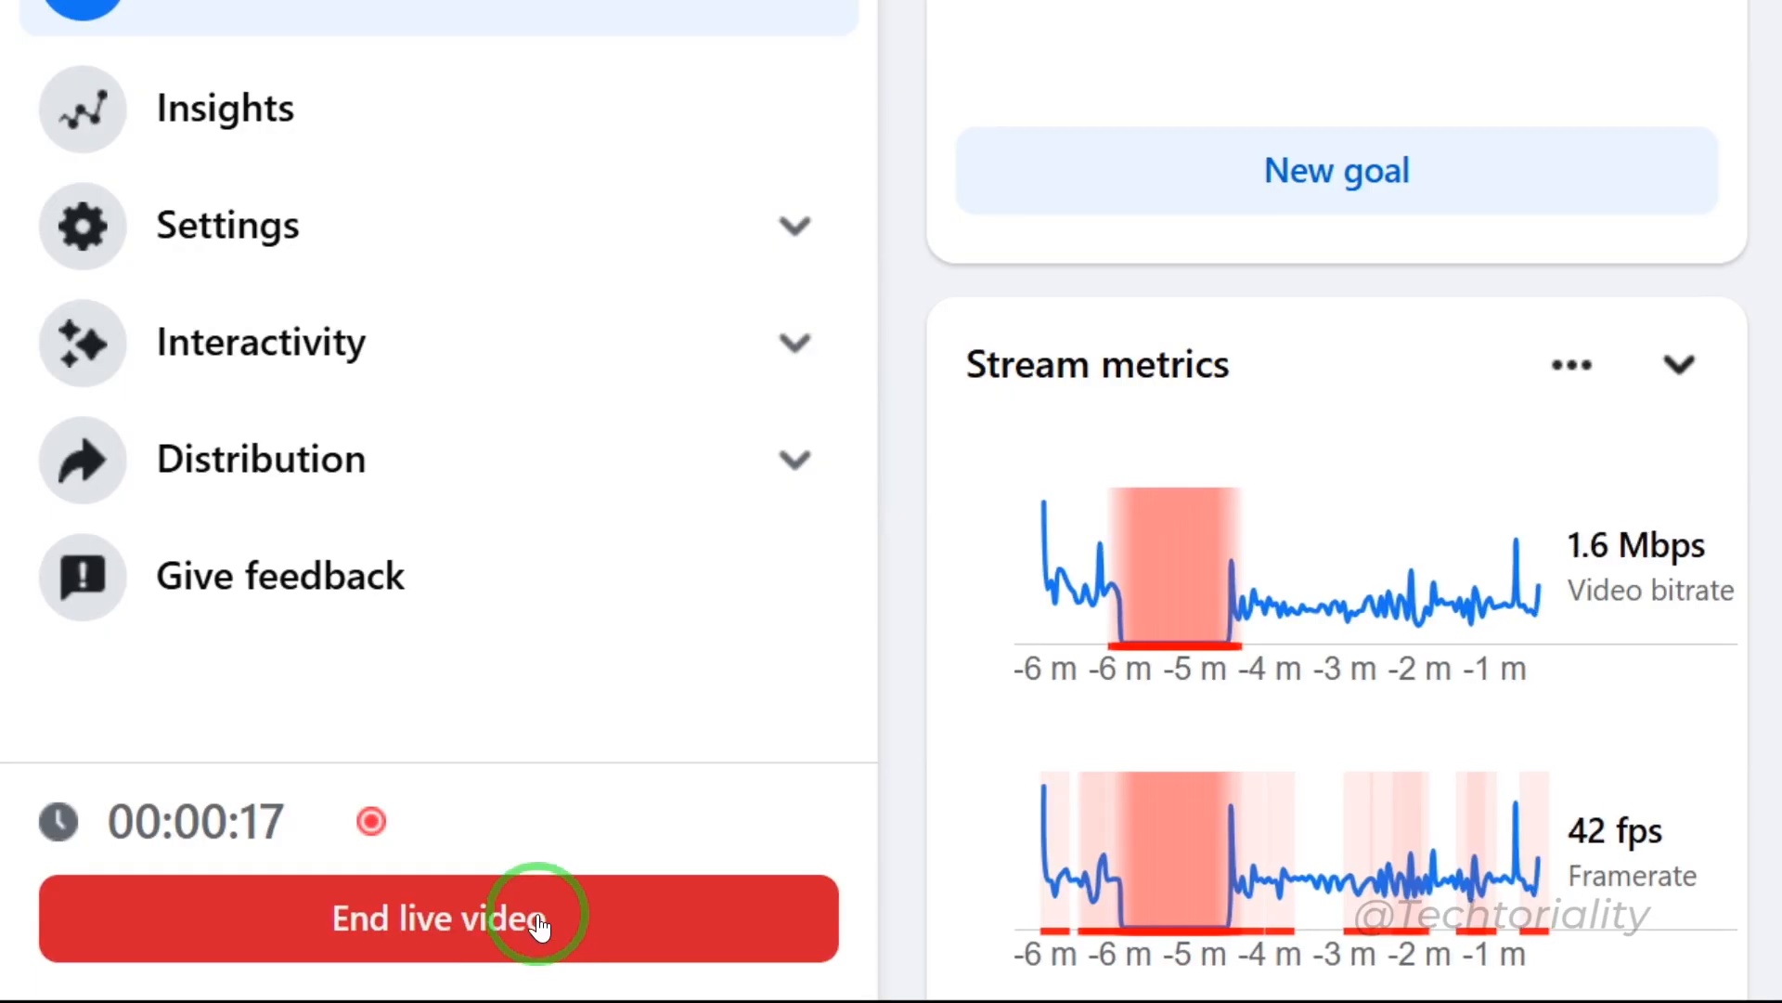
Examine the stream metrics and insights on the live dashboard
scroll(541, 916, "up", 1)
scroll(1277, 595, "down", 4)
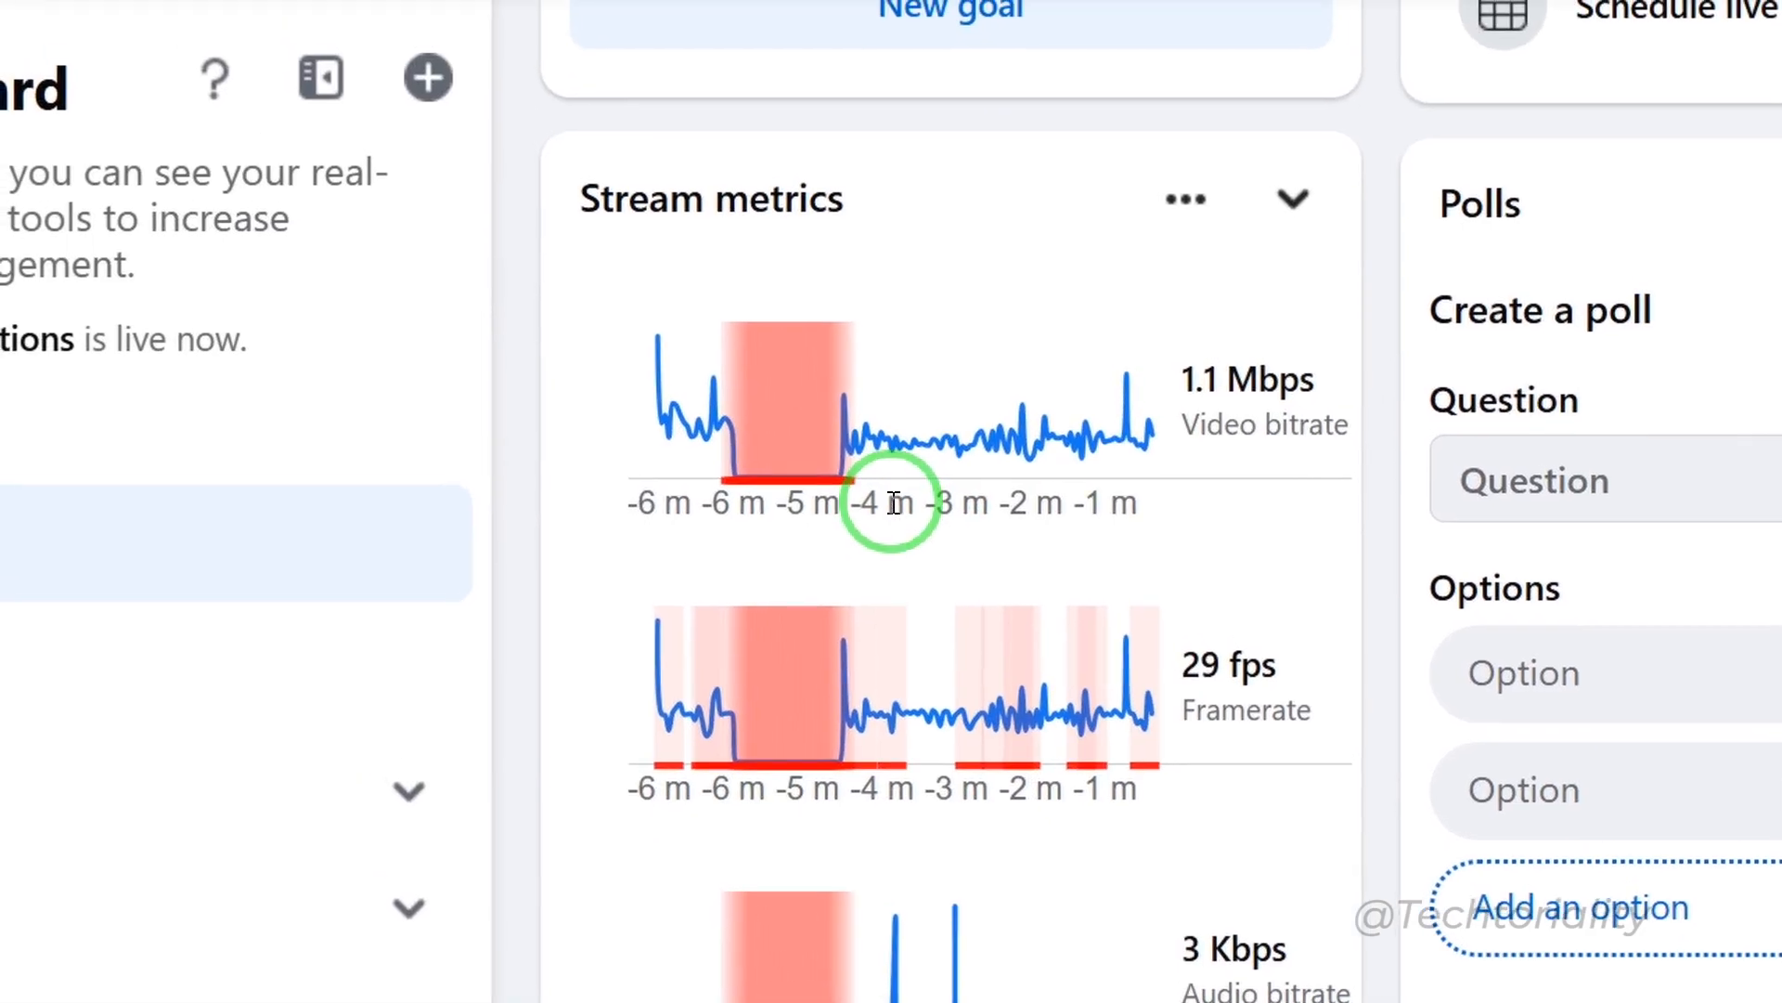
scroll(845, 505, "down", 5)
mouse_move(845, 506)
scroll(893, 506, "down", 5)
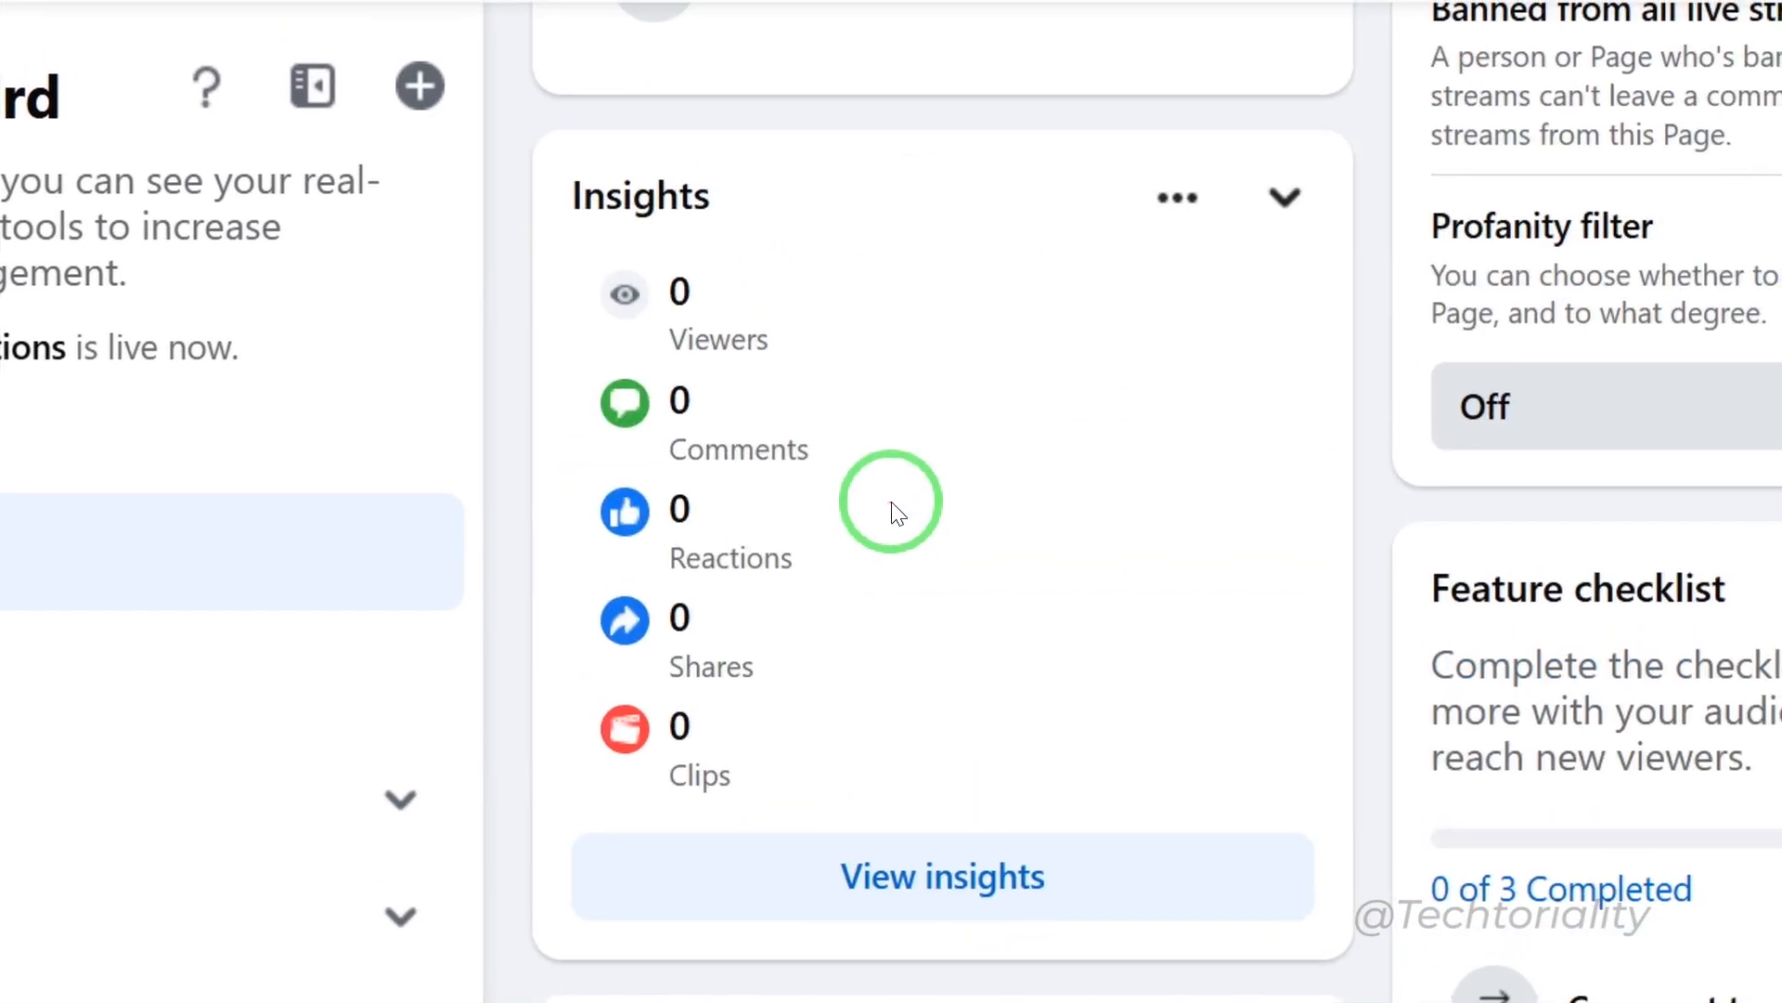
Post the comment "Welcome this live stream!" on the live video
scroll(1117, 463, "up", 3)
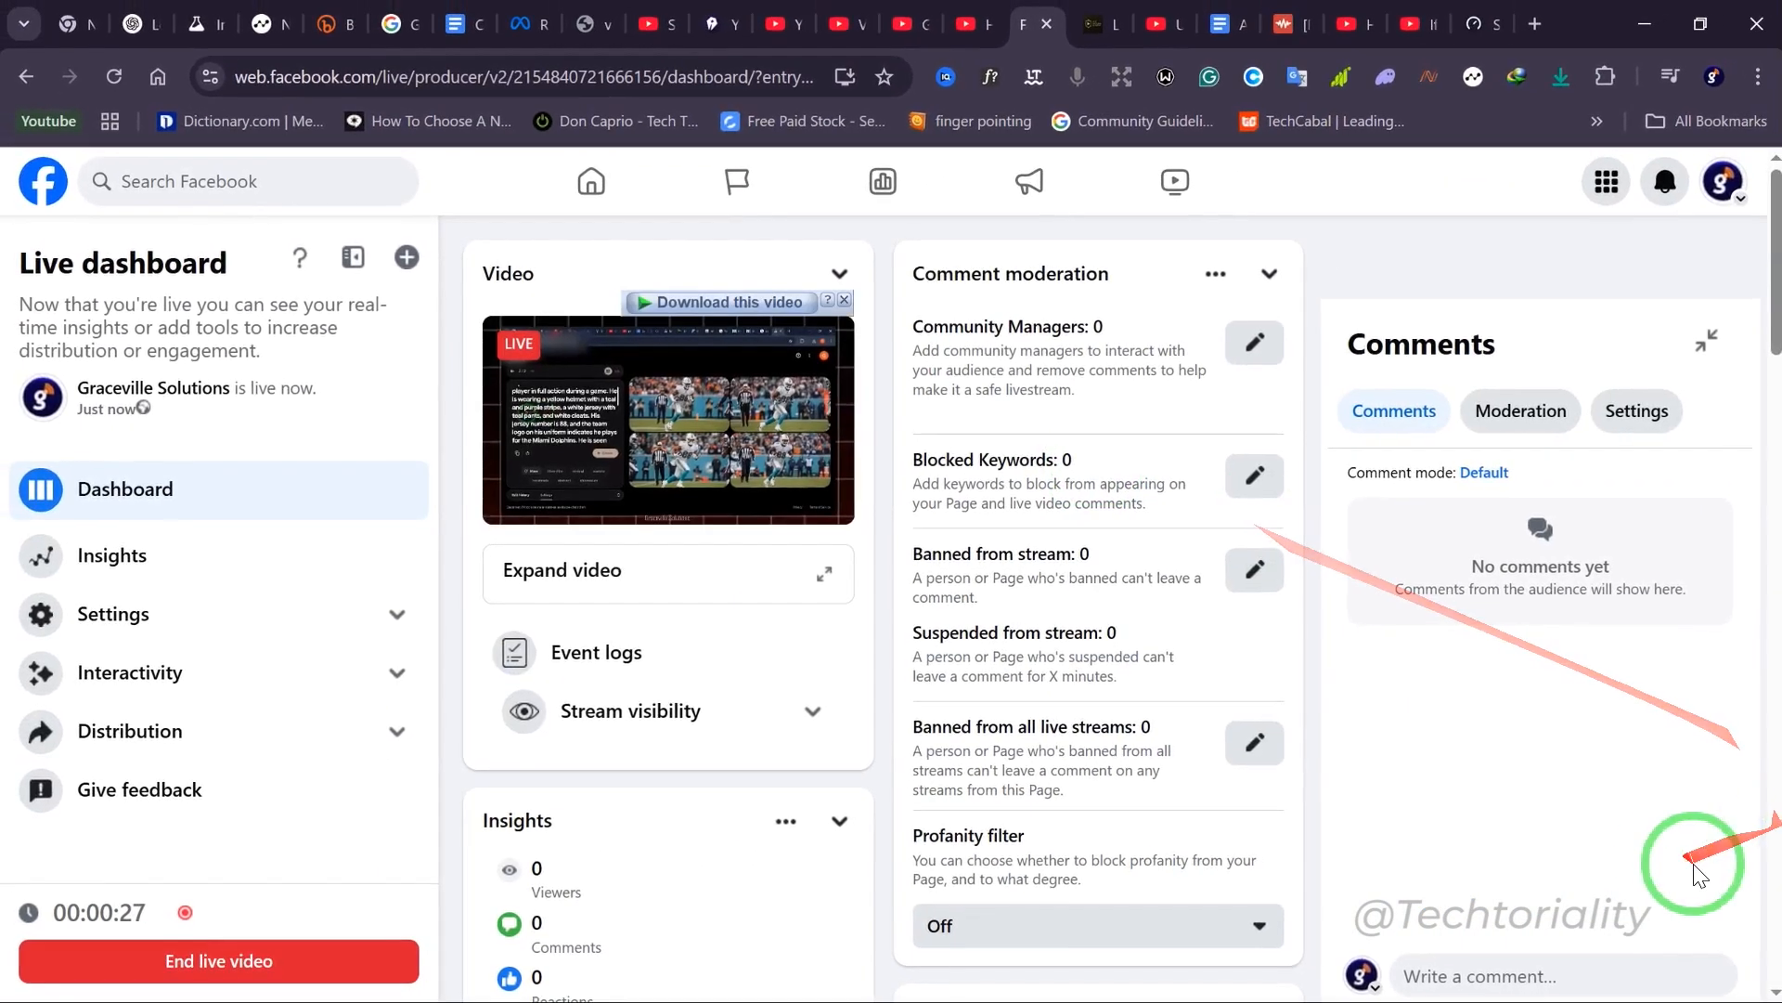
scroll(1597, 882, "down", 1)
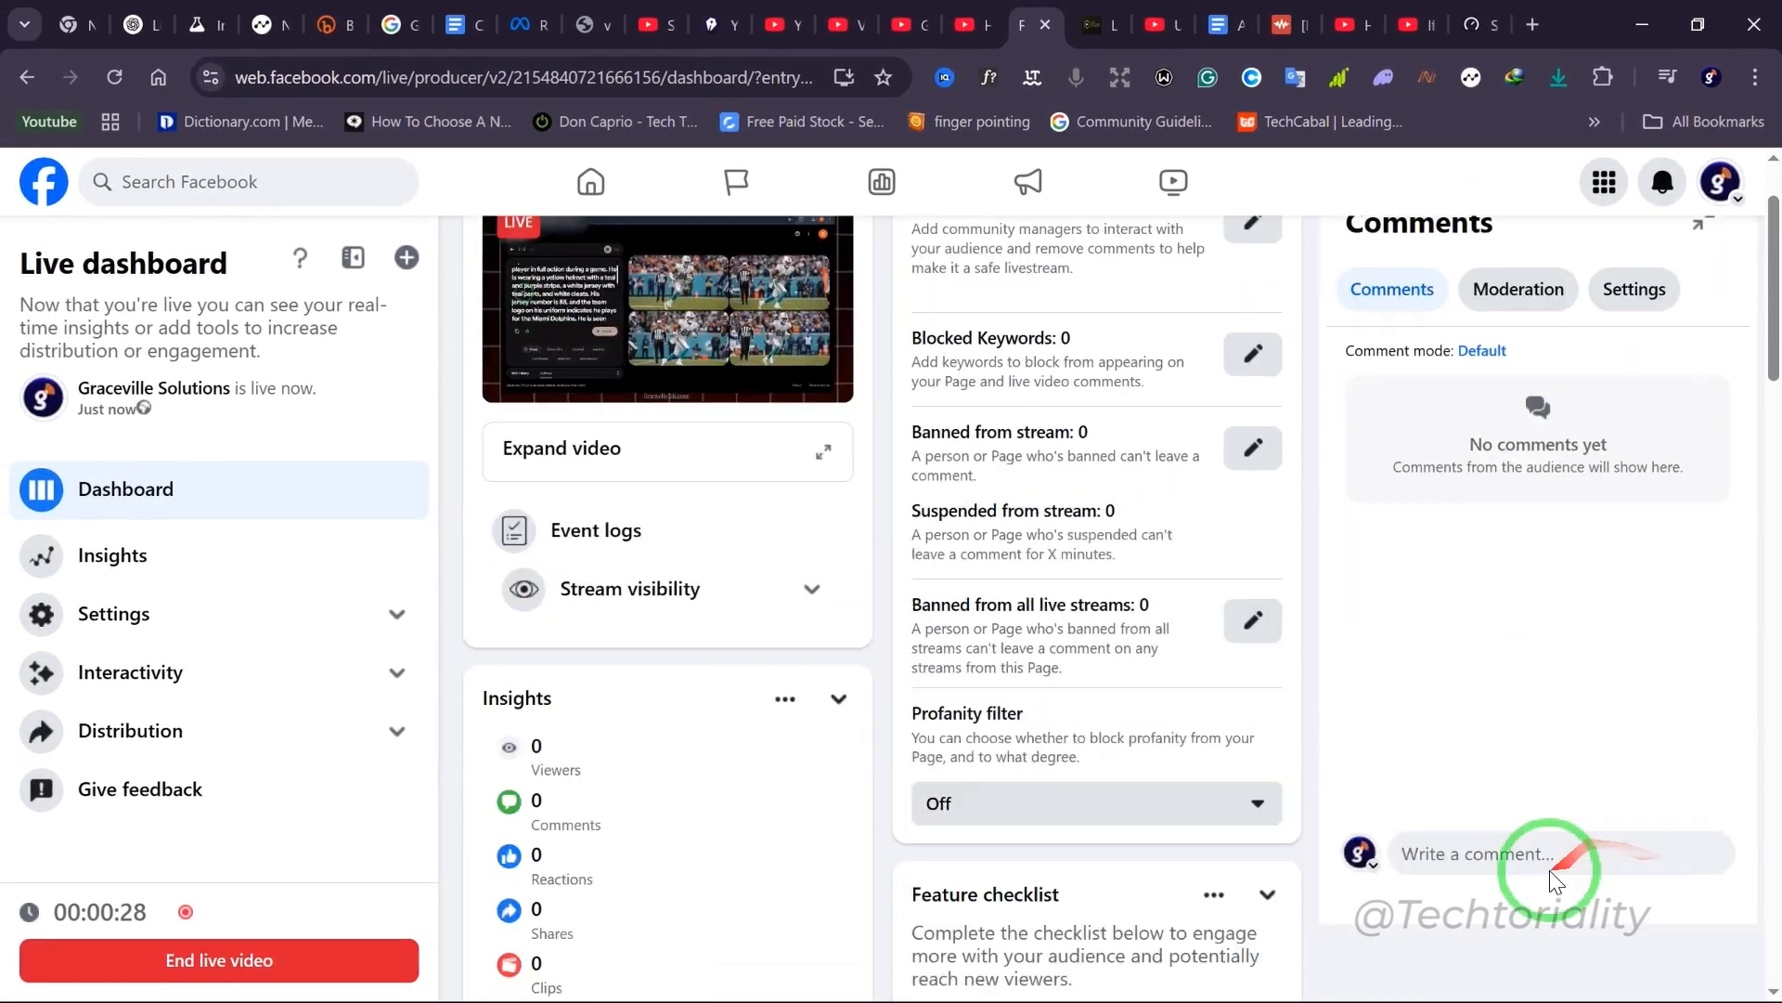
left_click(1501, 856)
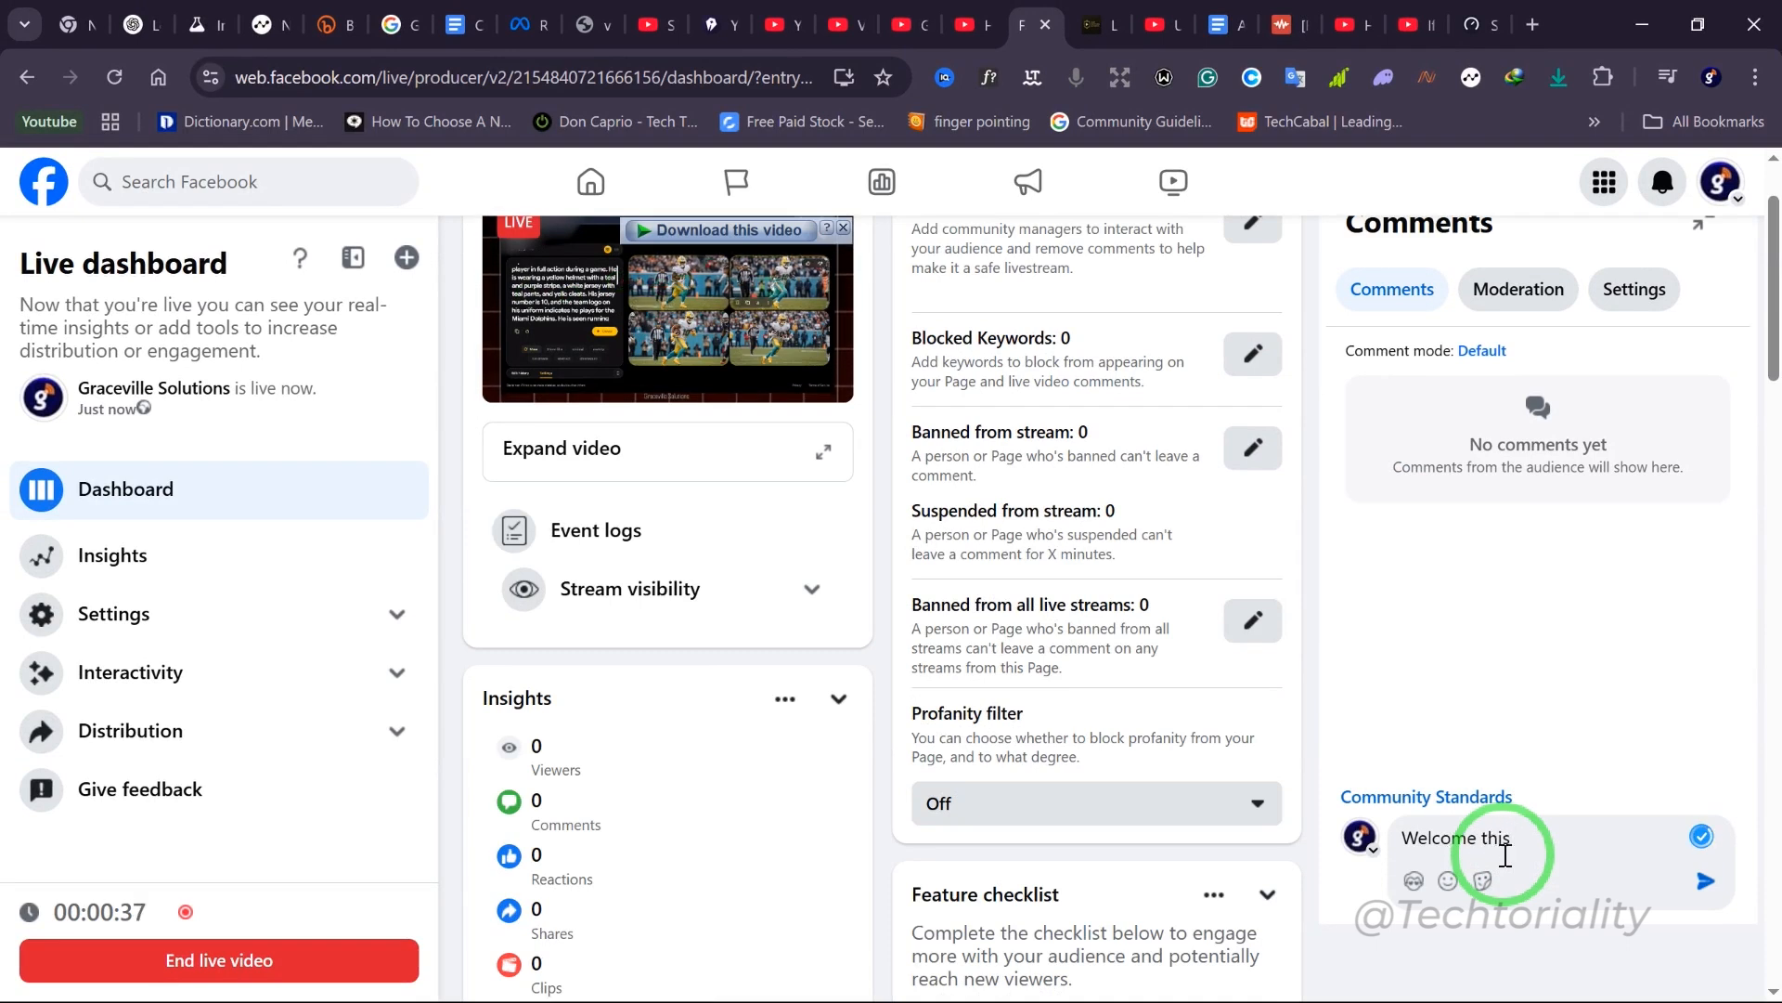
type("stream!")
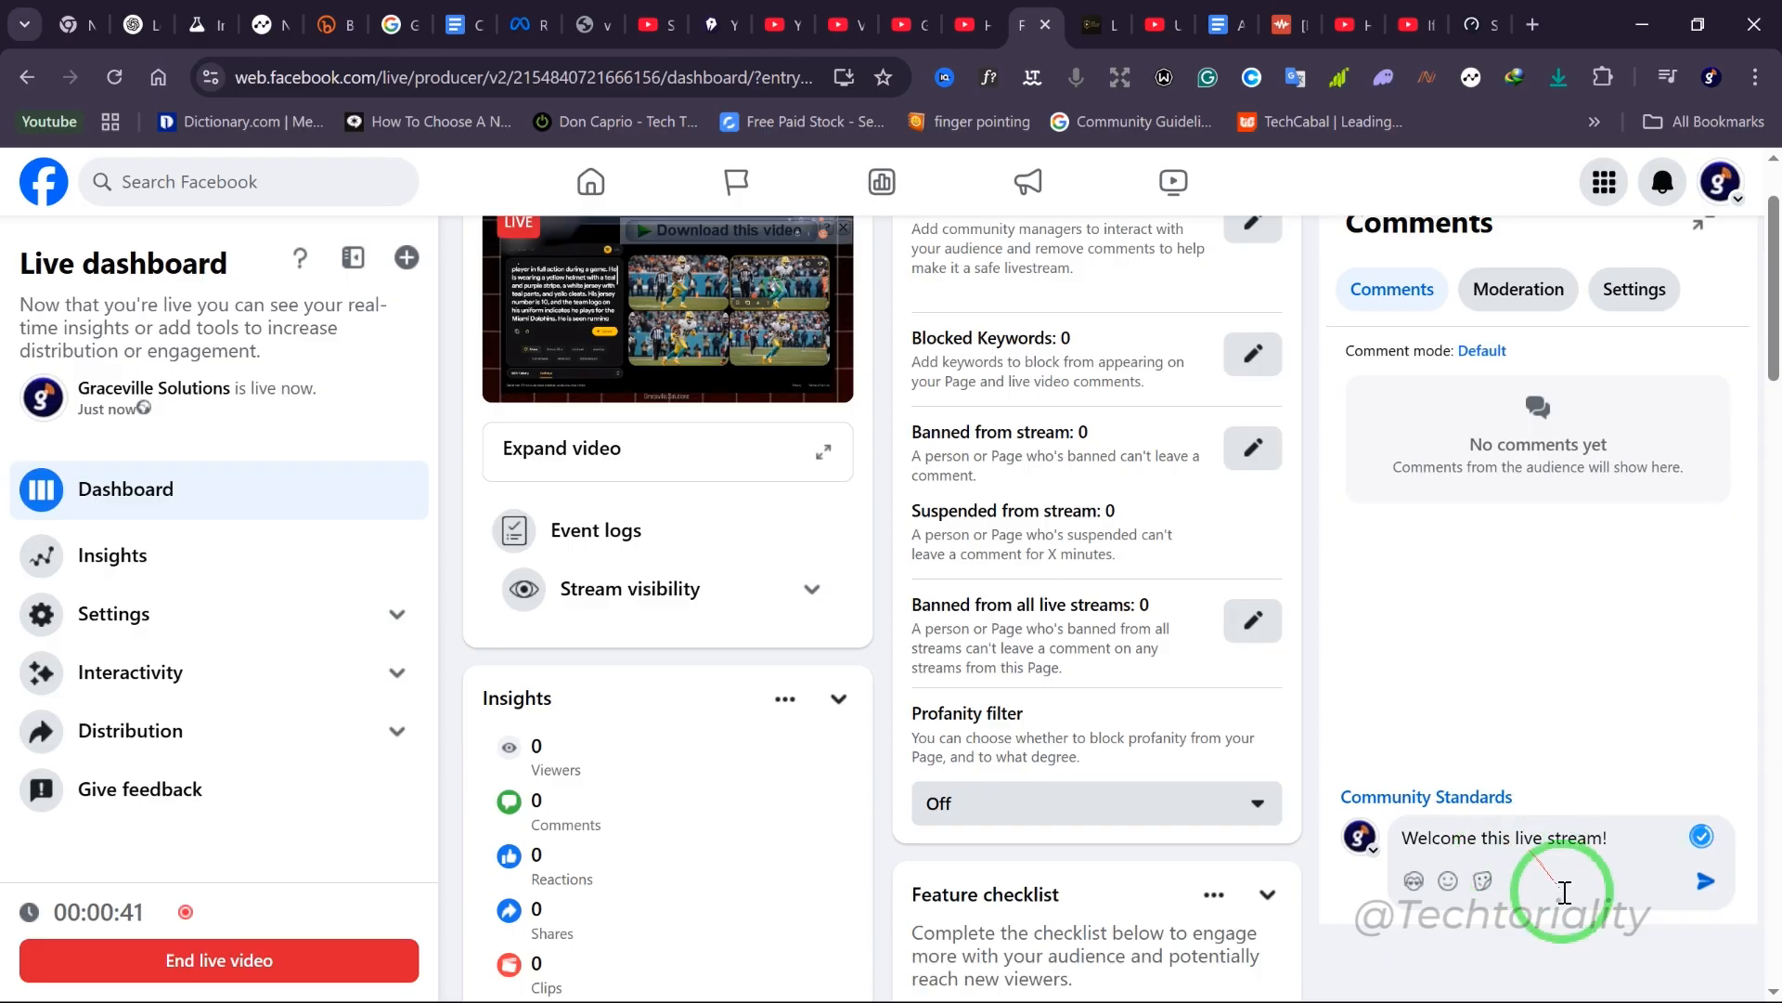
left_click(1714, 889)
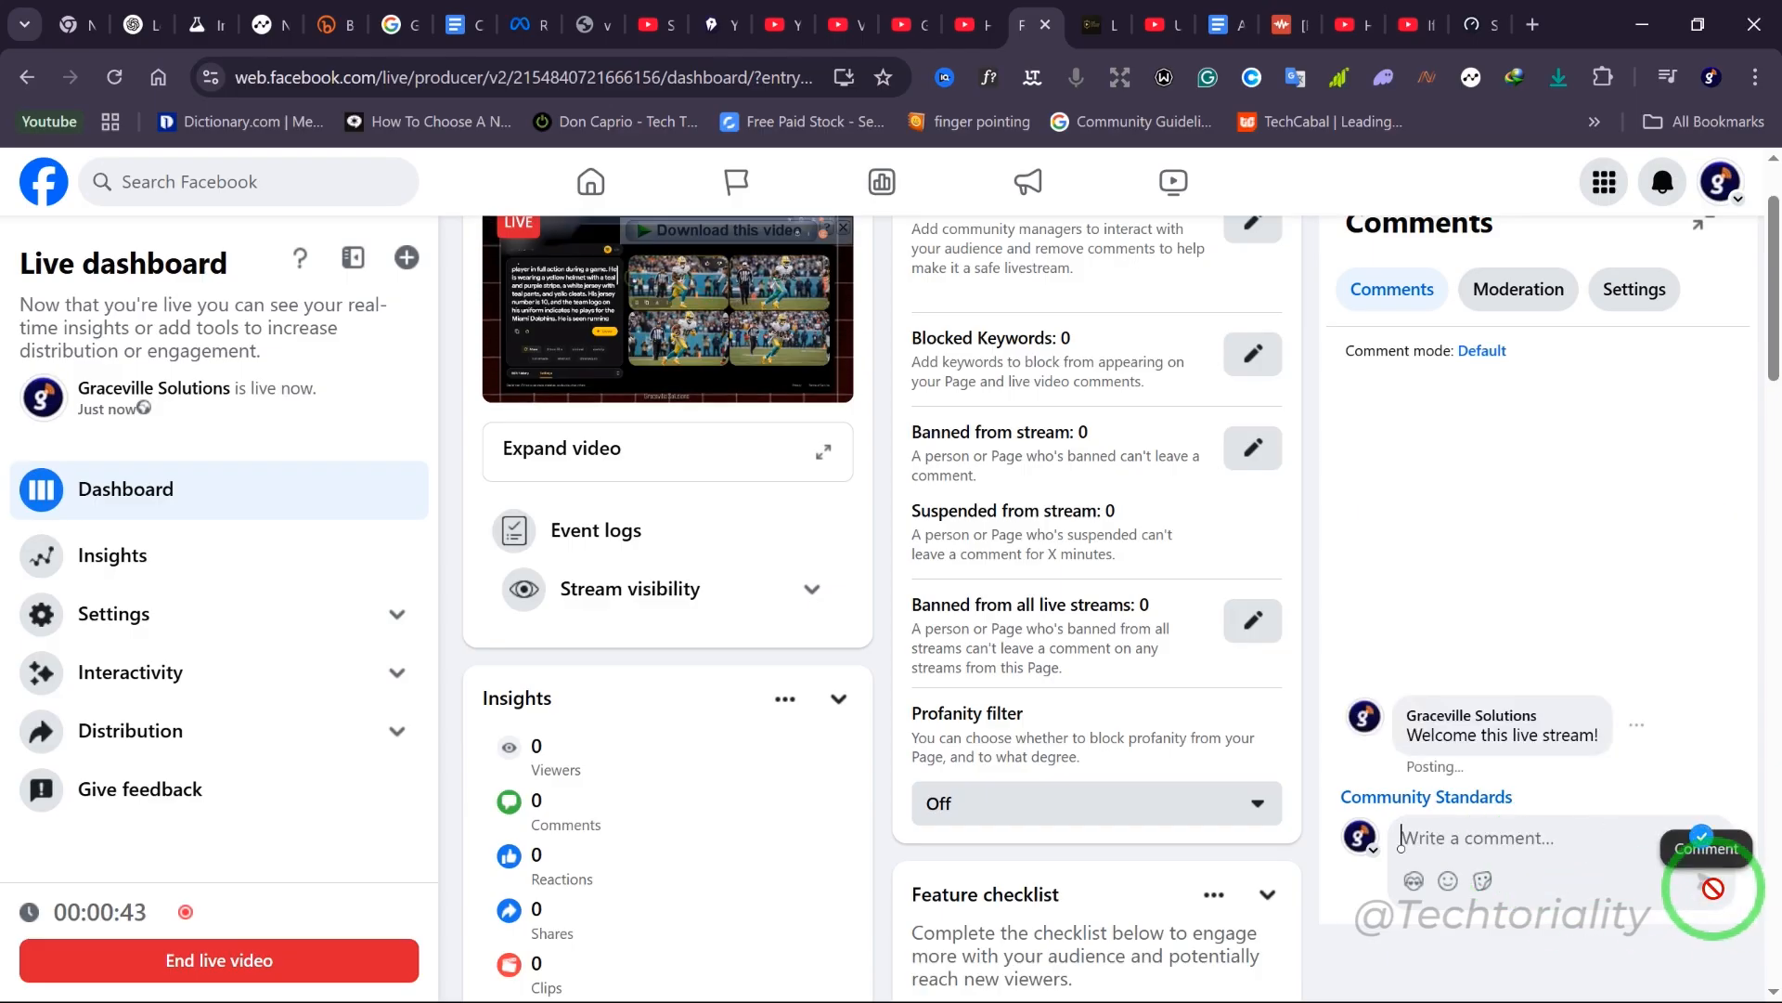
Check the live video preview and the comment count in the dashboard's insights
scroll(650, 400, "up", 2)
mouse_move(693, 379)
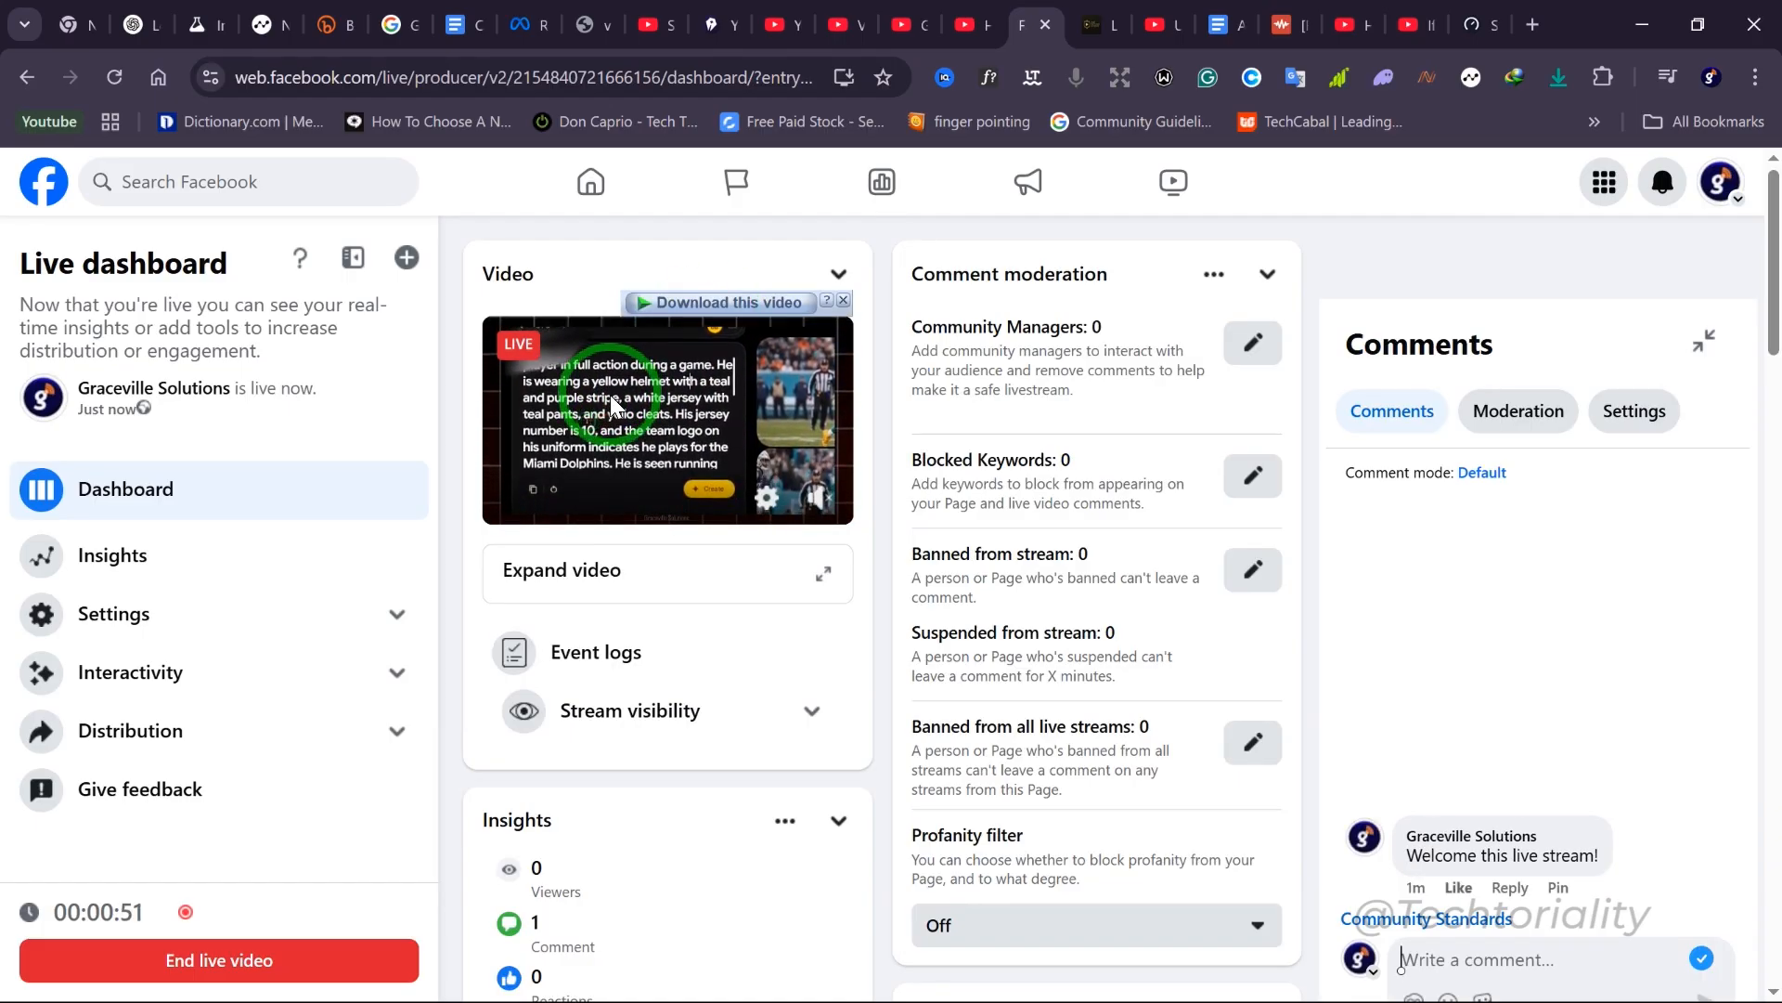
scroll(588, 436, "down", 3)
scroll(715, 371, "up", 3)
scroll(715, 371, "down", 3)
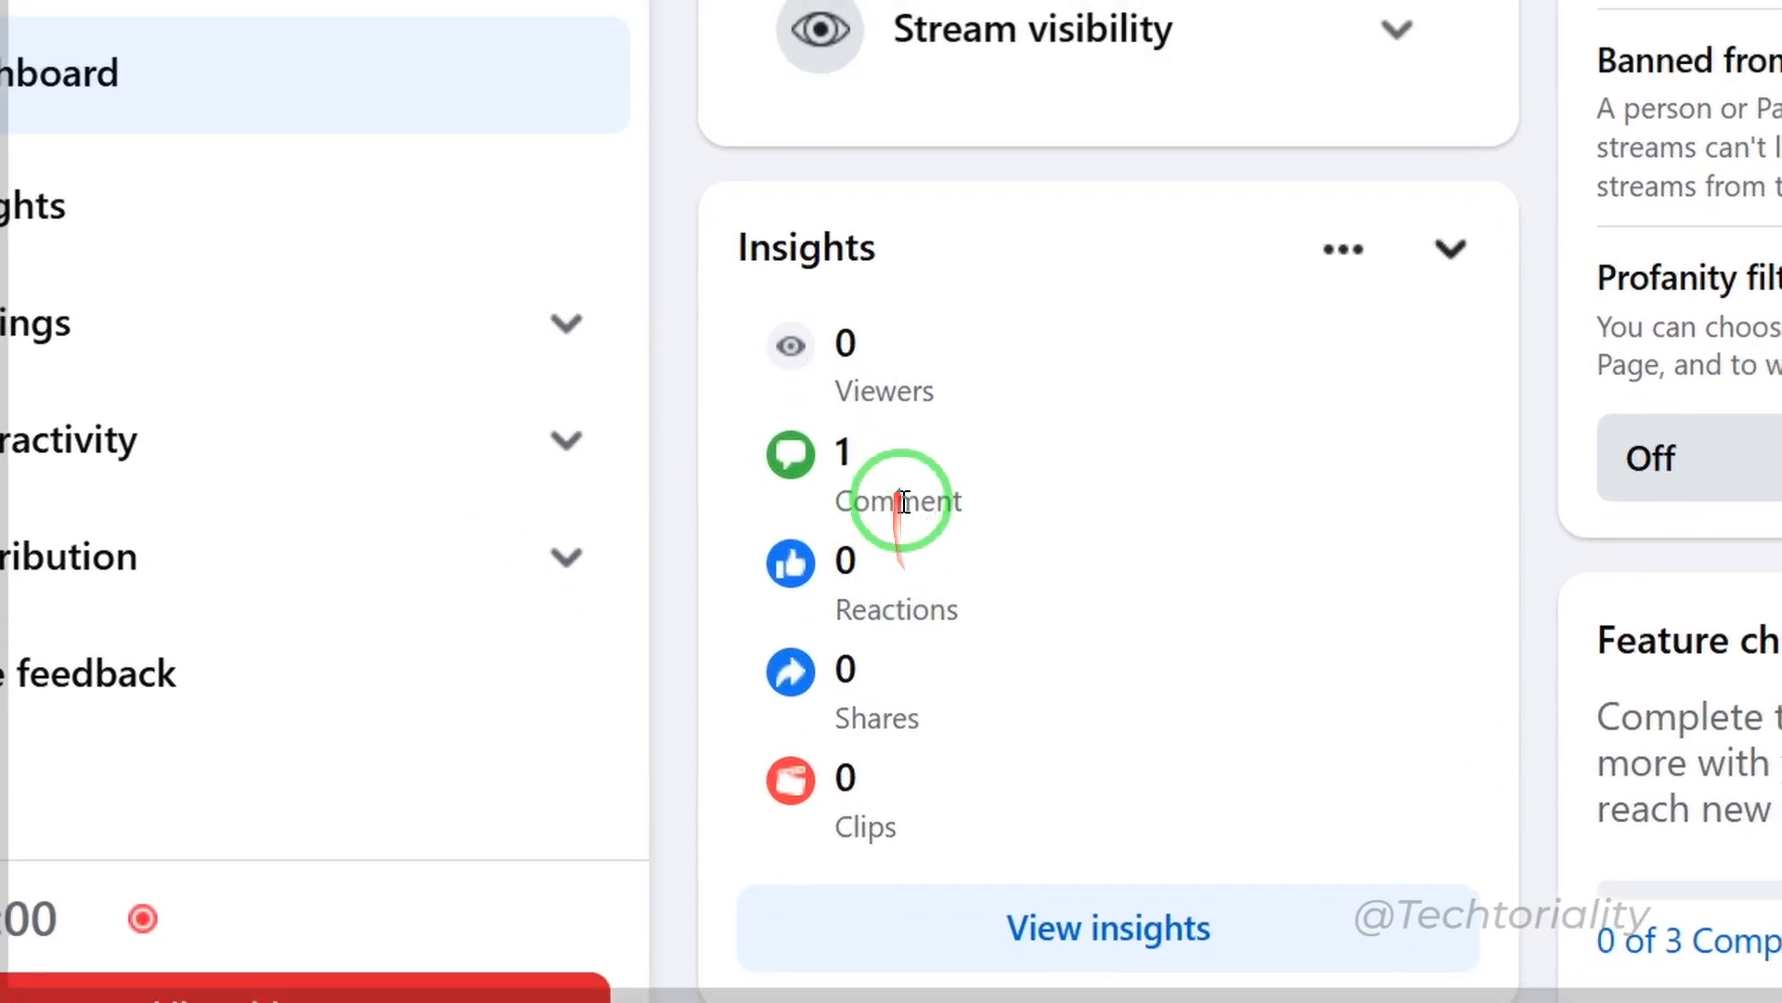
scroll(893, 552, "up", 3)
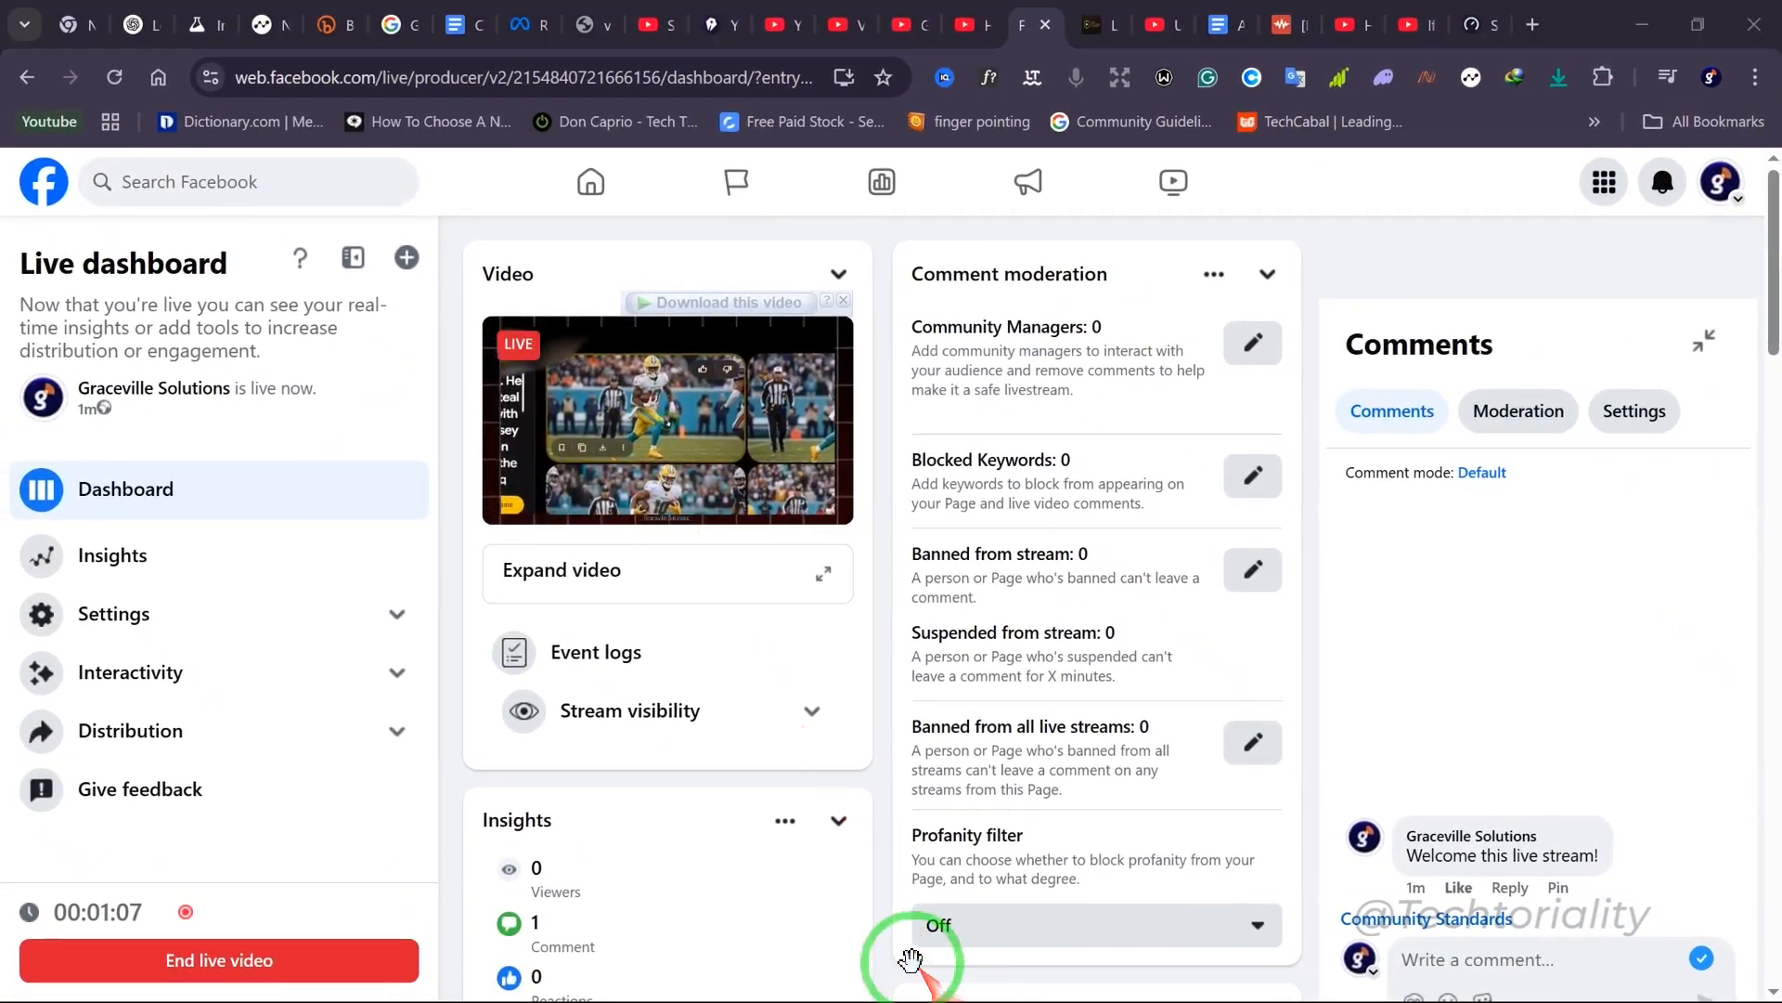
Switch to vMix and load the Colour Bars input into the preview
left_click(914, 986)
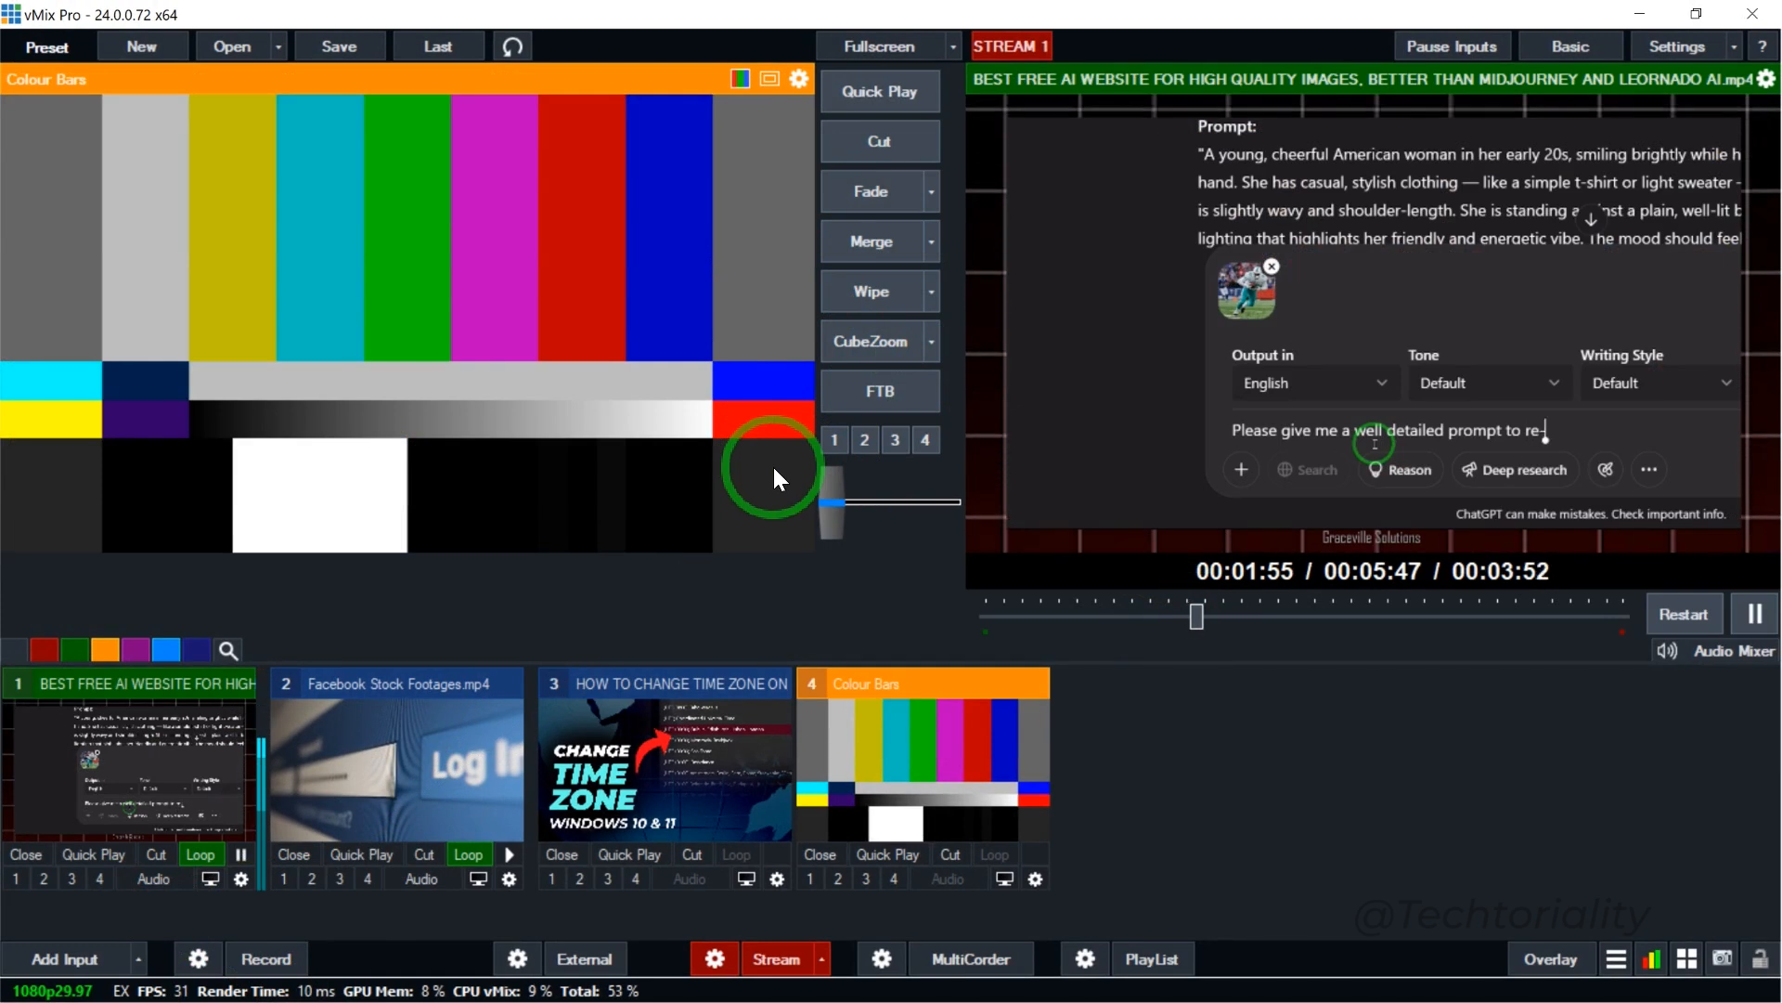